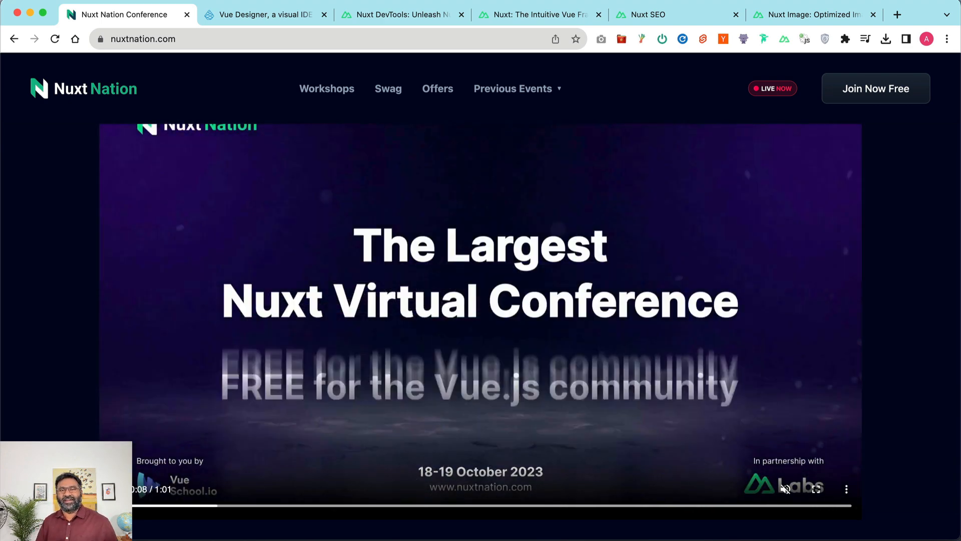
- Look through the open Vue Designer, Nuxt DevTools, Nuxt, Nuxt SEO and Nuxt Image pages
key("ctrl+Tab")
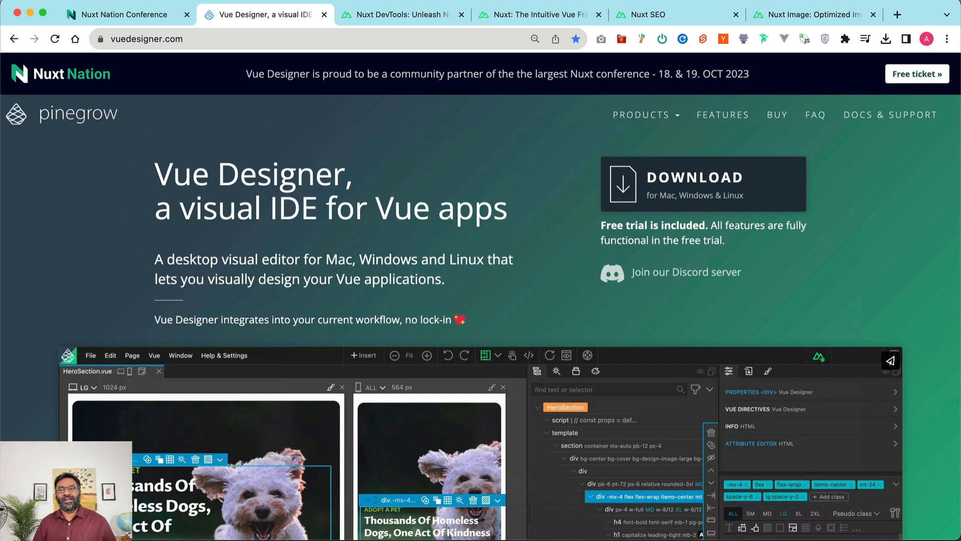
key("ctrl+Tab")
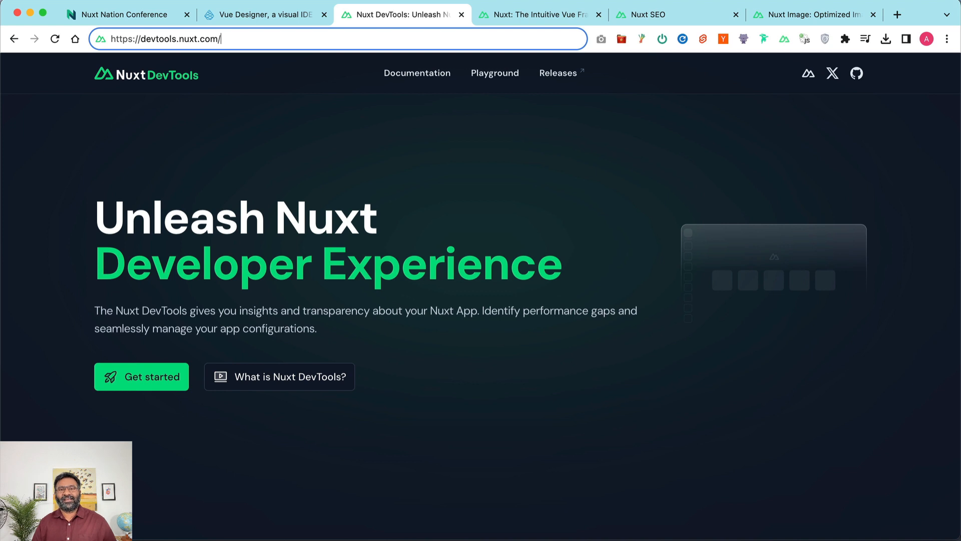
key("ctrl+Tab")
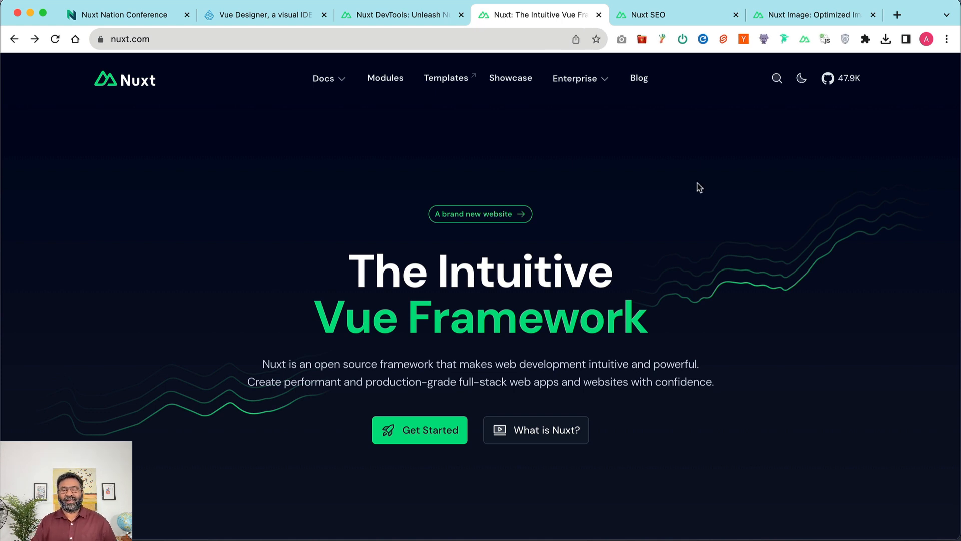
key("ctrl+Tab")
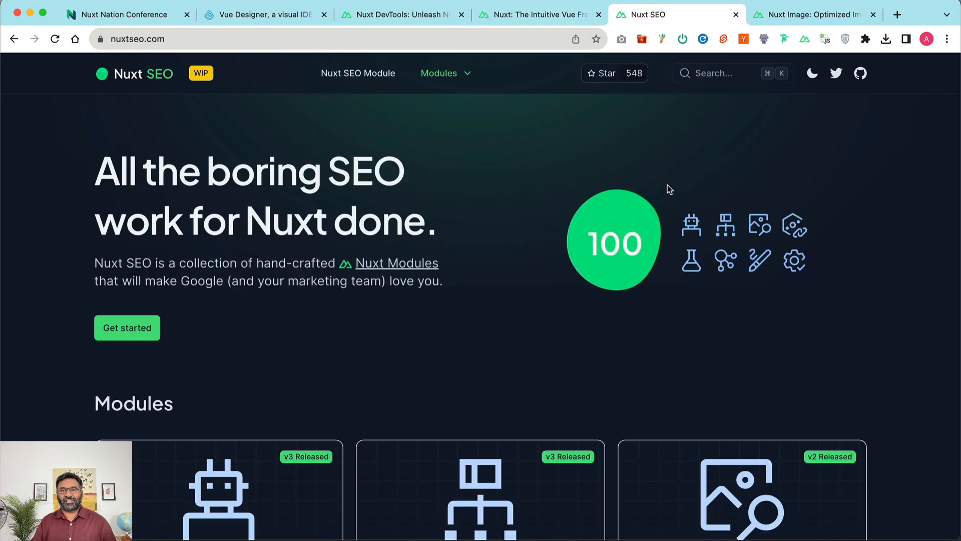
key("ctrl+Tab")
- Switch to Vue Designer, start a new project and review the Nuxt templates for Tailwind CSS and Nuxt UI
key("ctrl+Right")
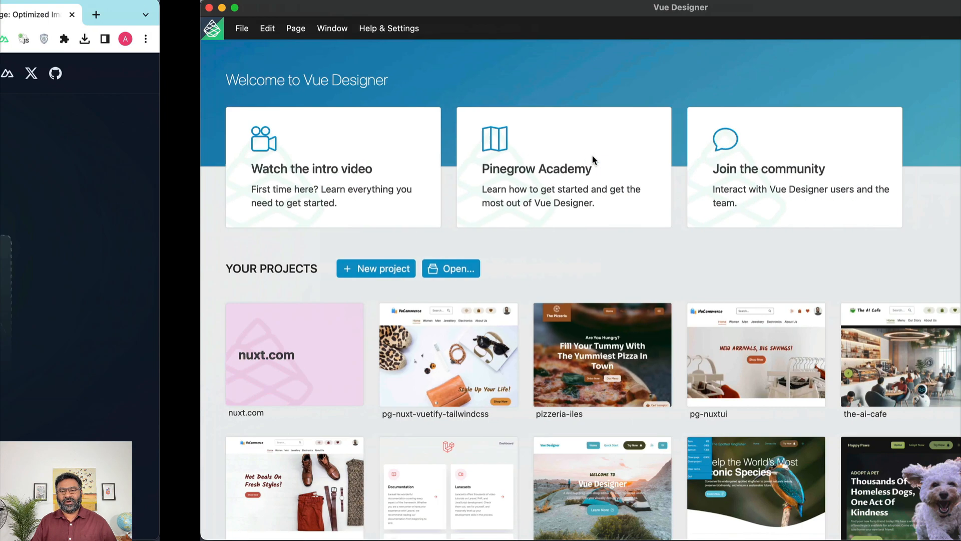
left_click(188, 273)
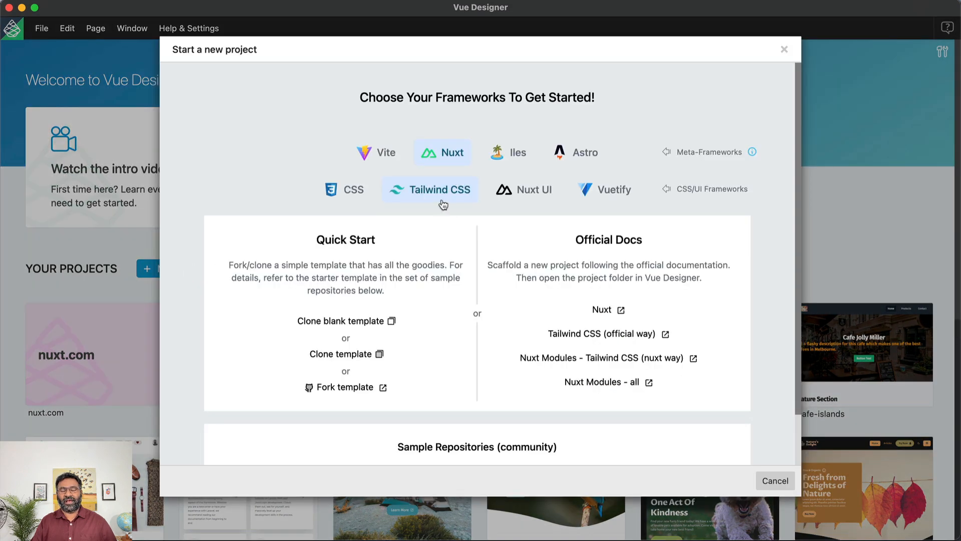
scroll(490, 232, "down", 5)
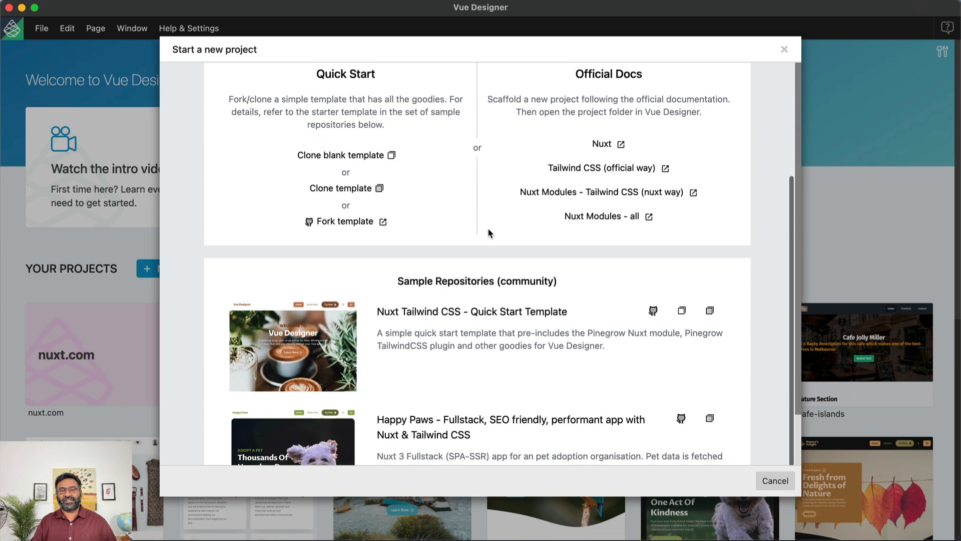
scroll(490, 232, "up", 5)
left_click(528, 195)
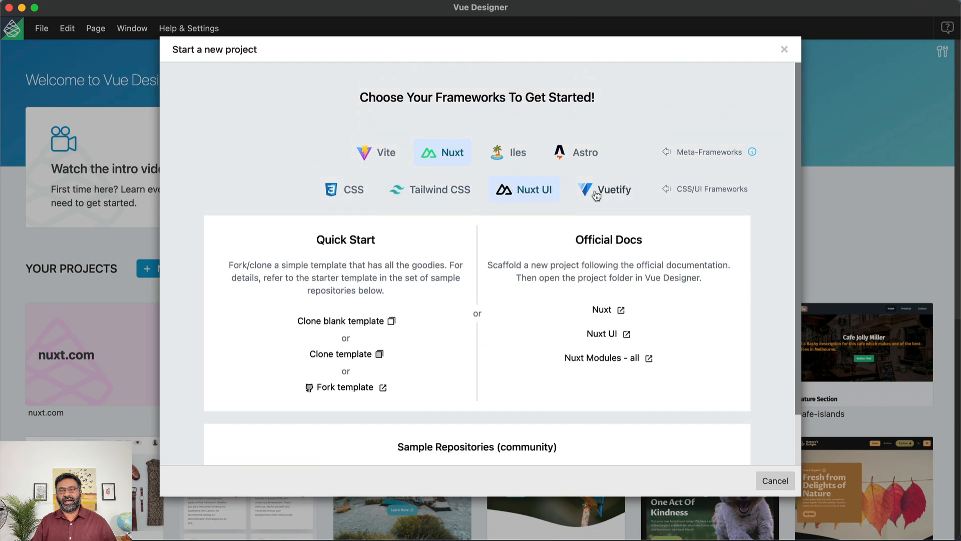
- Choose Vuetify as the UI framework and open the live demo of the eCommerce Store sample styled with Tailwind CSS
left_click(596, 195)
scroll(497, 256, "down", 10)
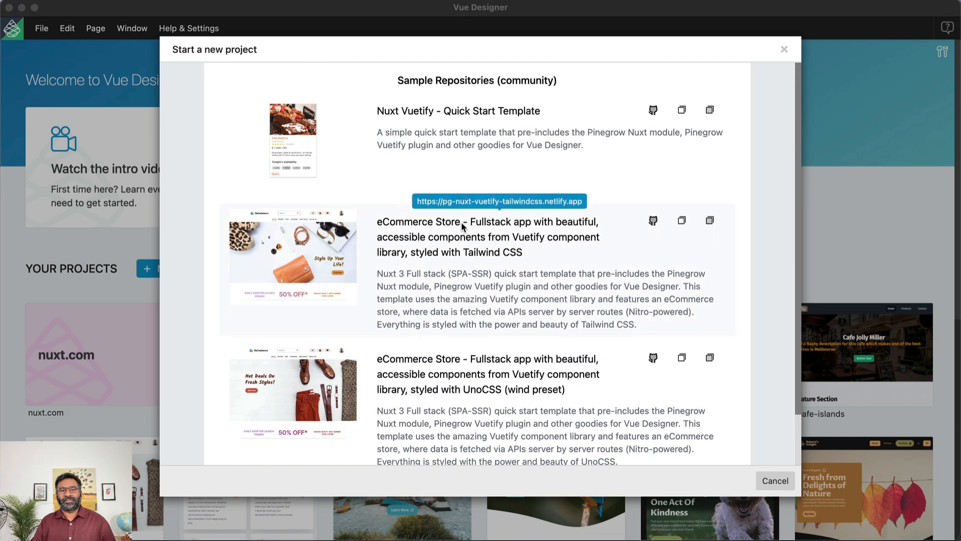
left_click(461, 223)
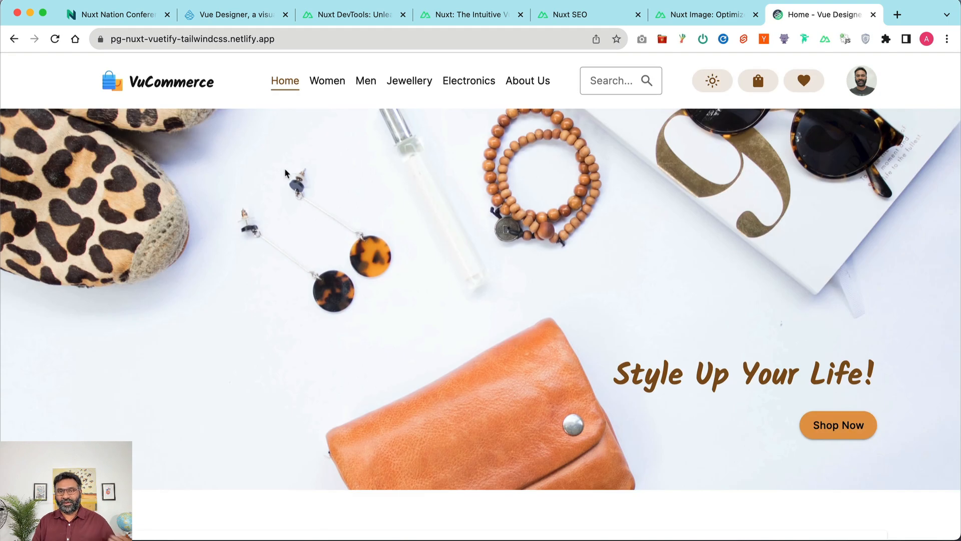
- View the Women product page of the VuCommerce demo store and return to its Home page
left_click(327, 88)
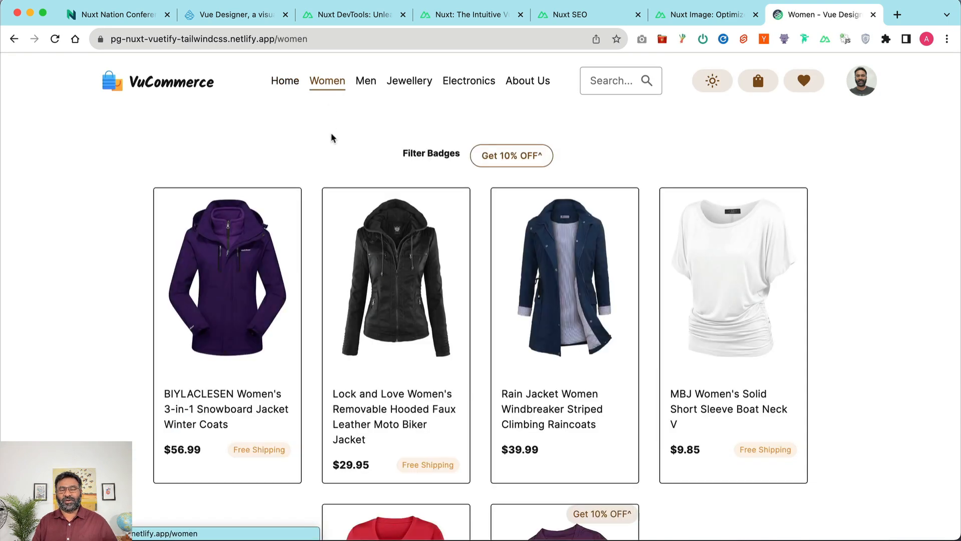
left_click(266, 215)
scroll(265, 214, "left", 5)
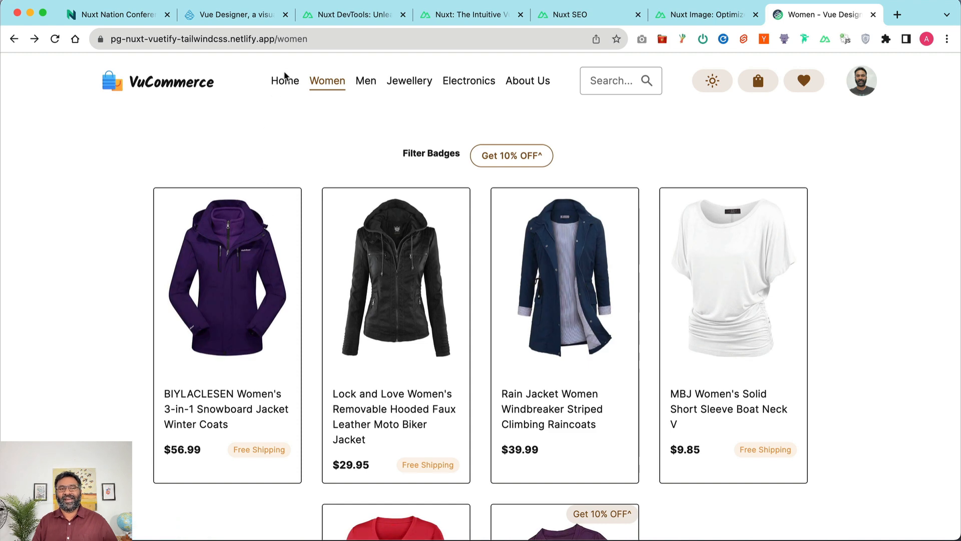
left_click(285, 84)
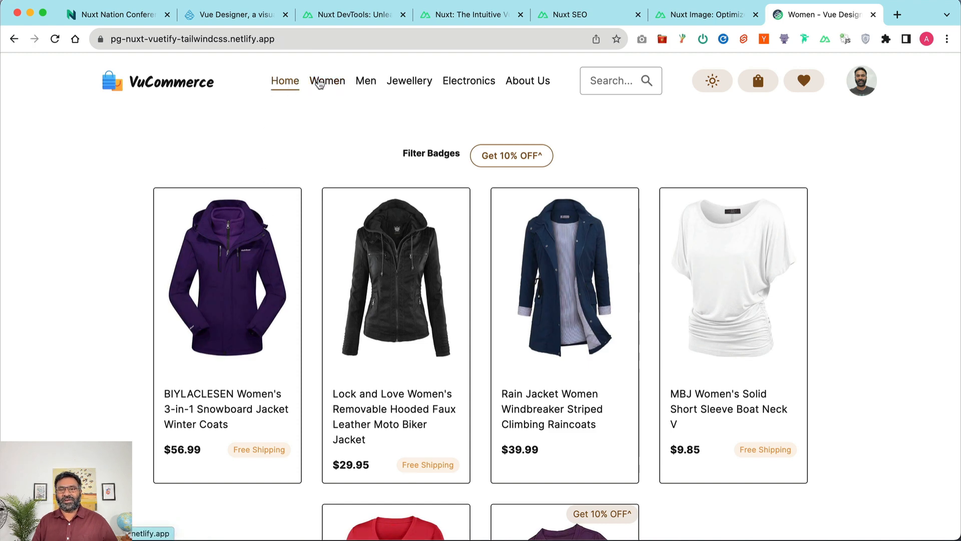
left_click(482, 19)
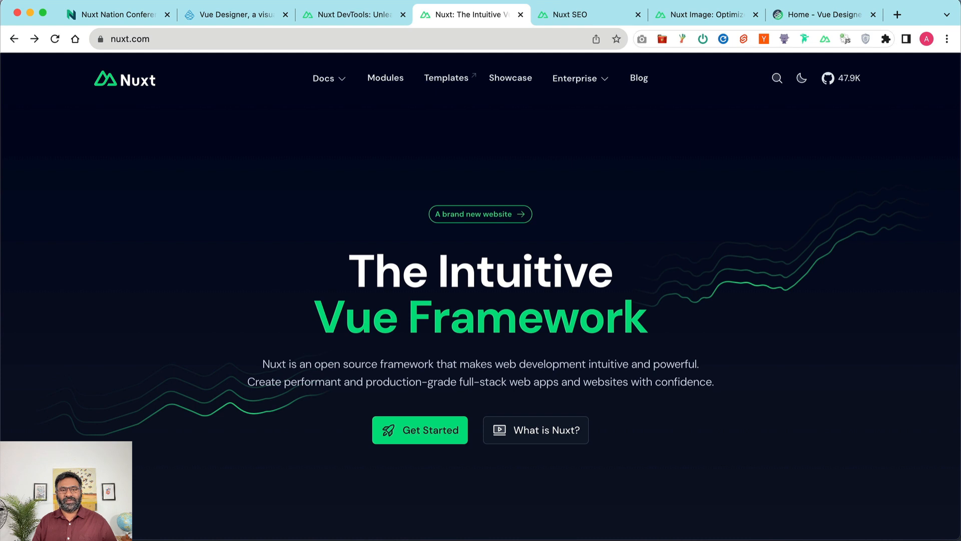
key("super+Tab")
left_click_drag(600, 179, 485, 157)
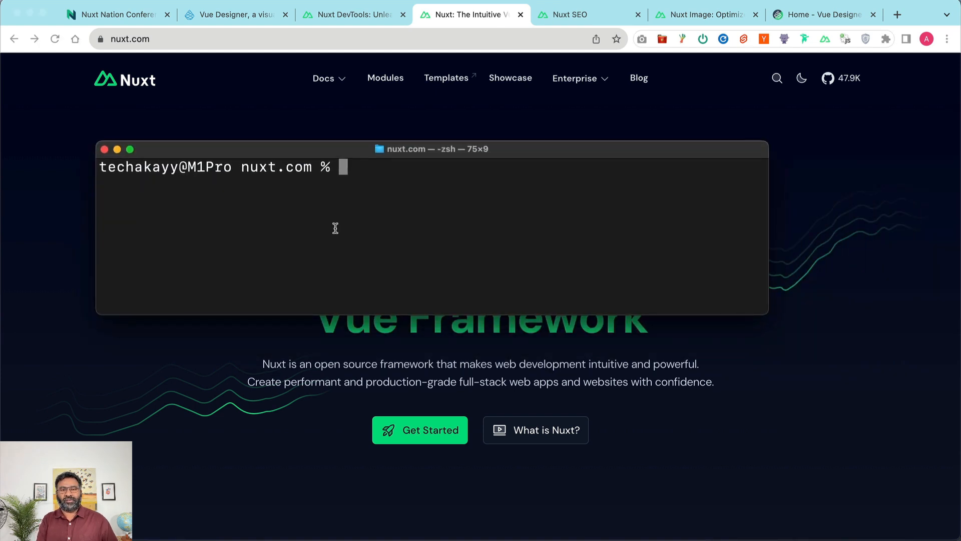
type("npx unlightho")
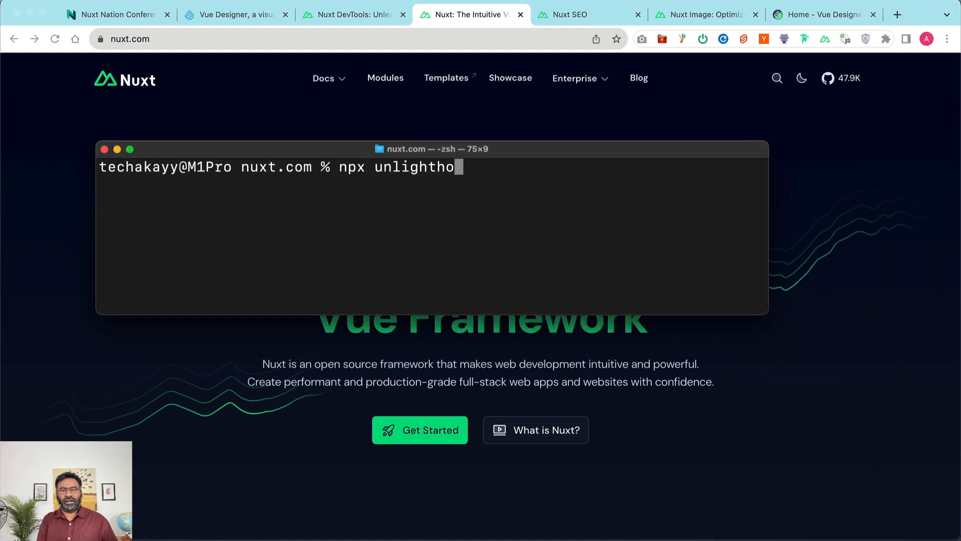
type("use --sit")
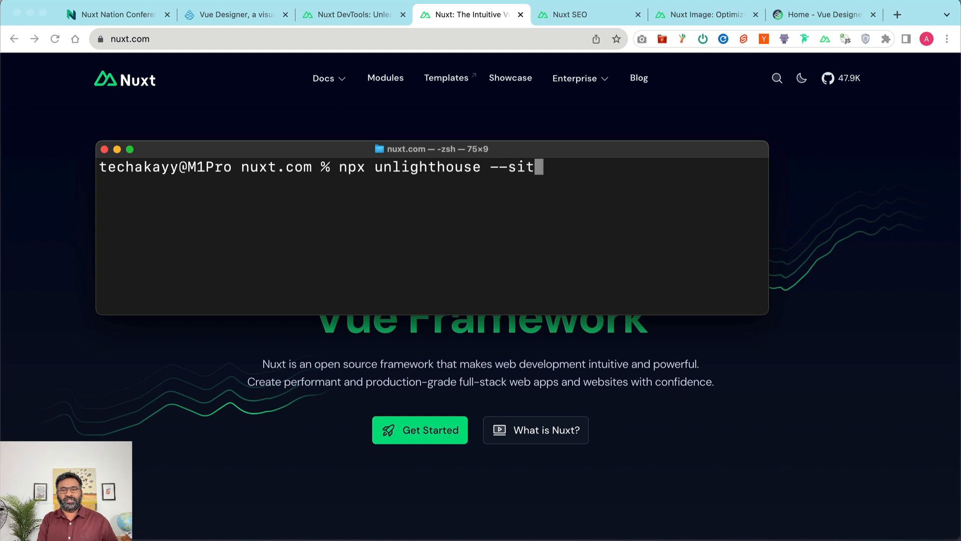
type("e https:")
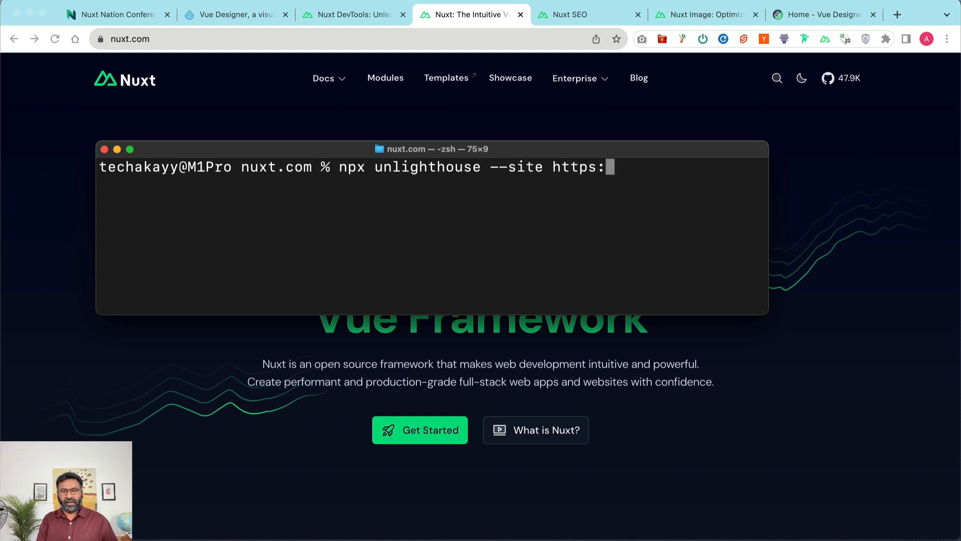
type("//nuxt.com")
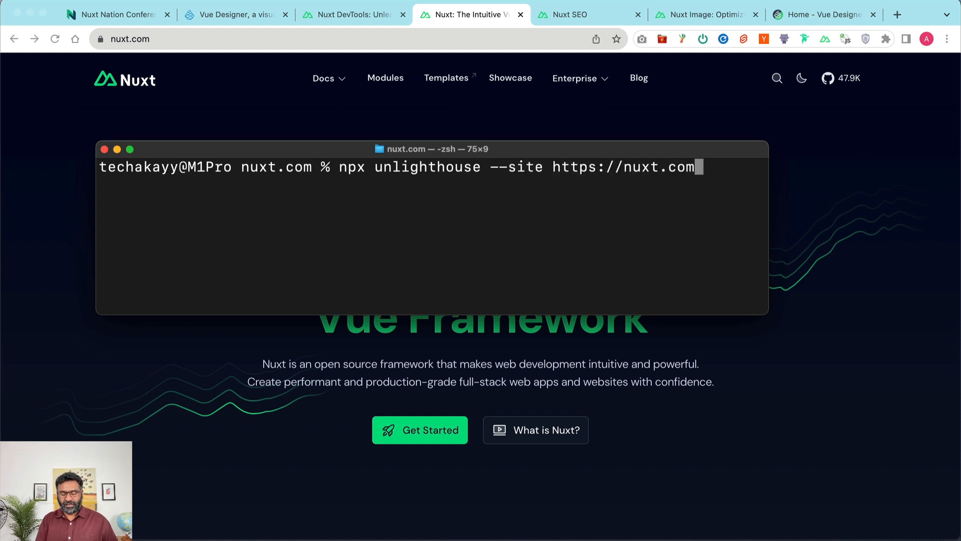
key("Return")
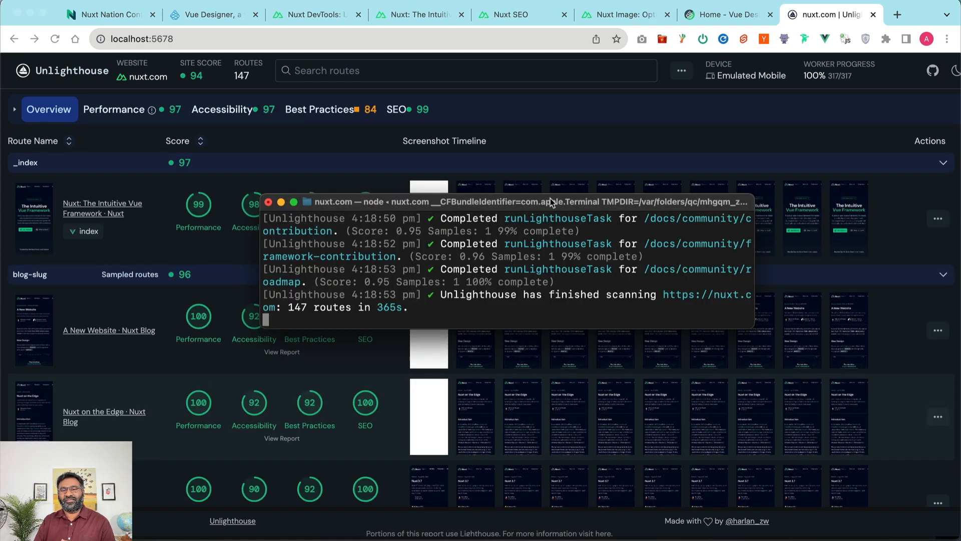
- Move the terminal window out of the way and examine the route scores in the Unlighthouse report for nuxt.com
left_click_drag(529, 202, 960, 215)
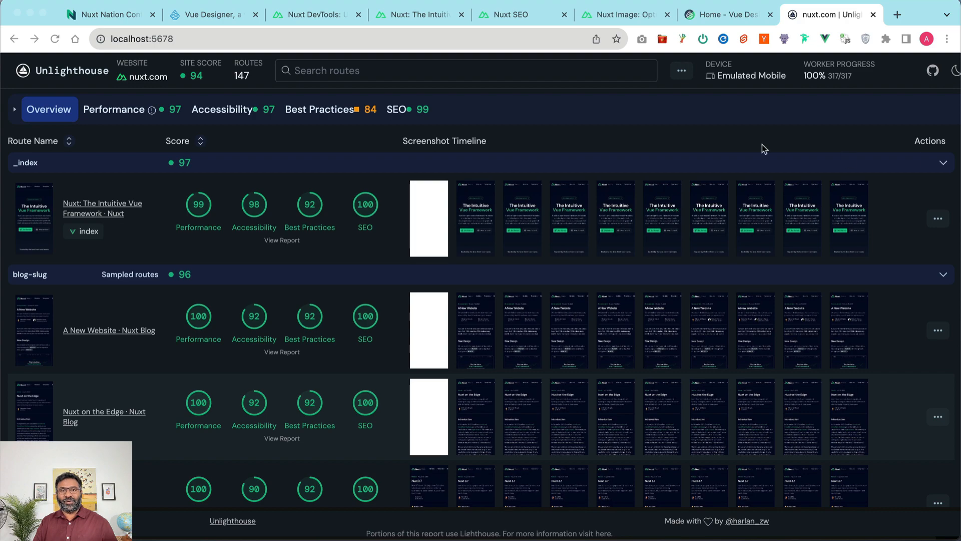
scroll(505, 172, "down", 20)
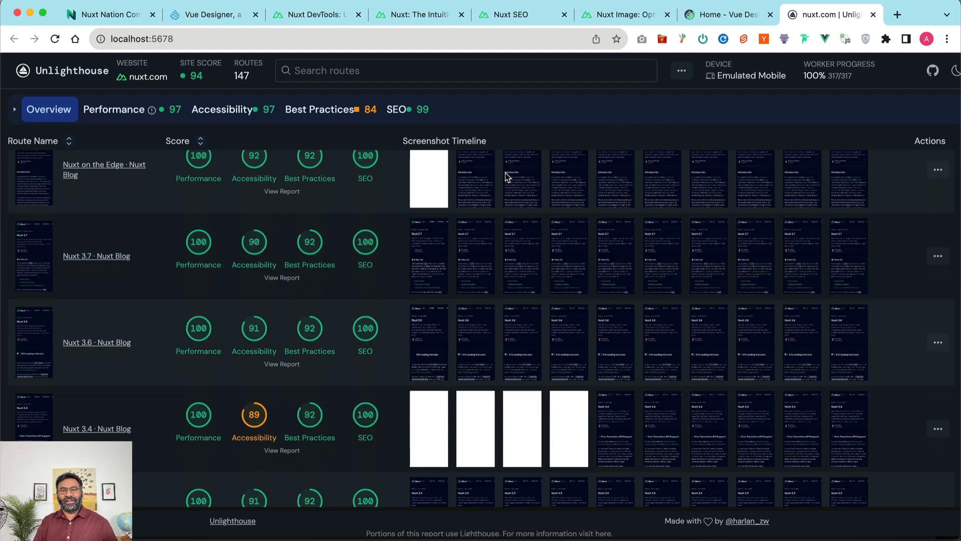
scroll(506, 175, "down", 3)
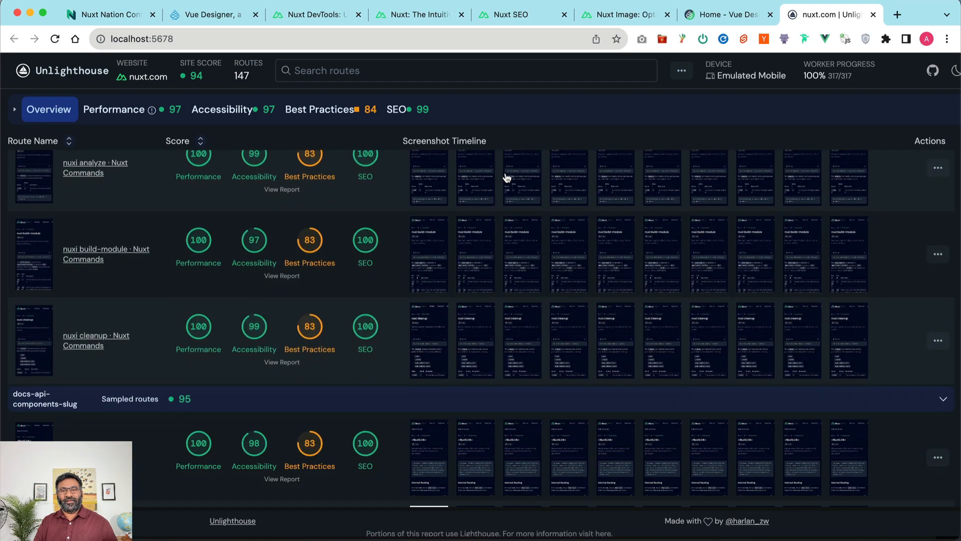
scroll(506, 175, "up", 20)
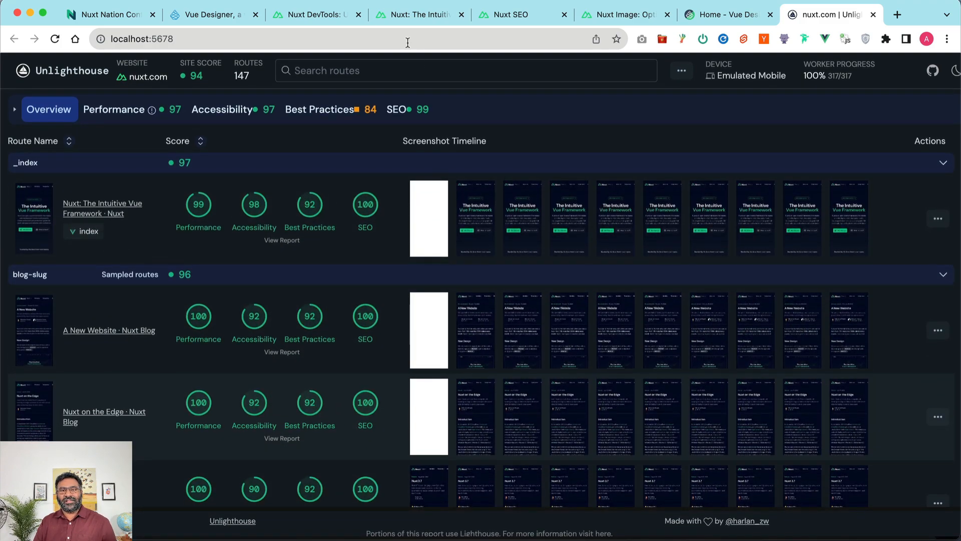
- Return to the nuxt.com home page and examine its sections from the hero down to the footer
left_click(414, 14)
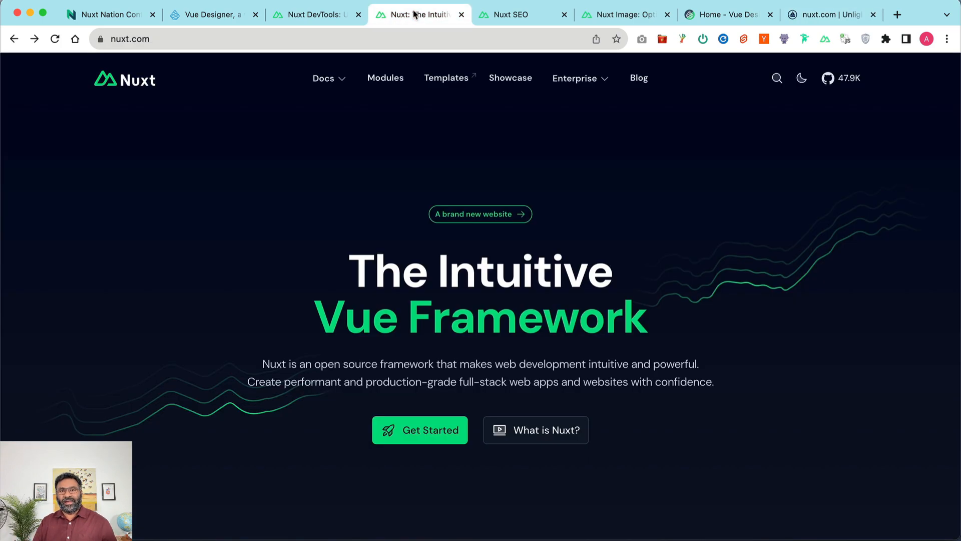
scroll(179, 224, "down", 10)
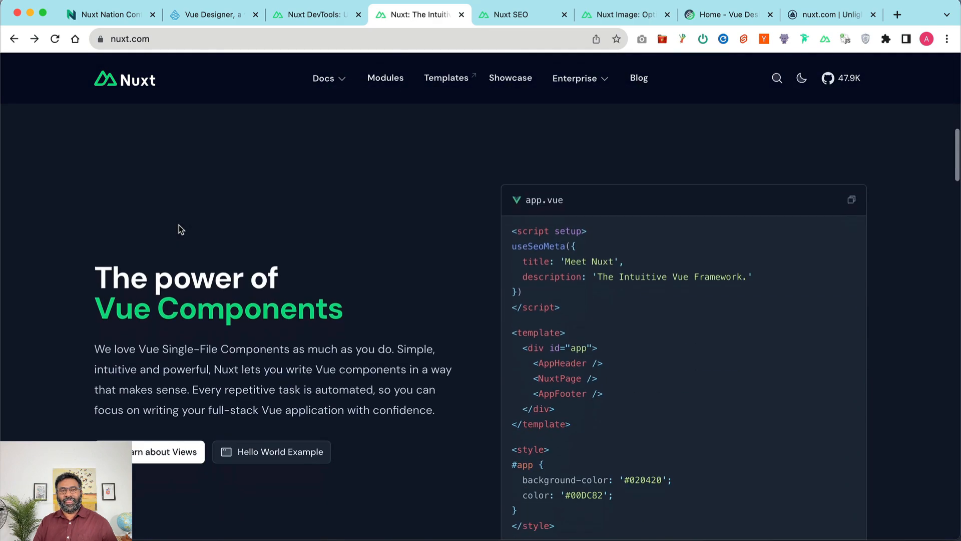
scroll(178, 225, "down", 20)
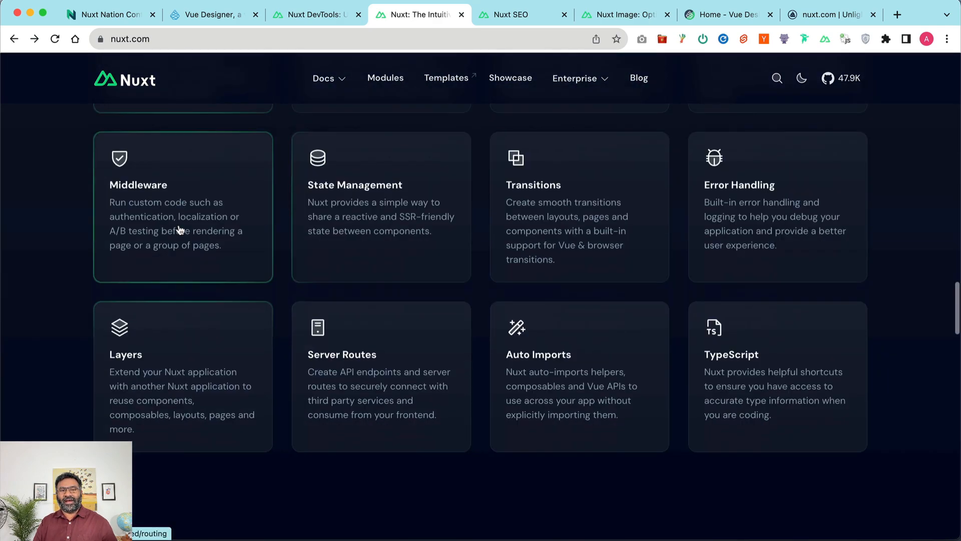
scroll(178, 225, "down", 15)
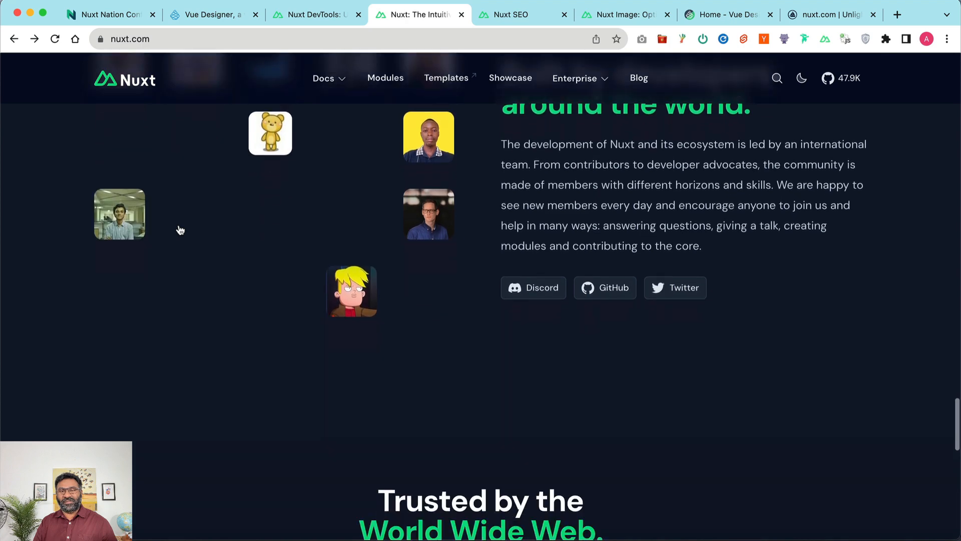
scroll(179, 224, "down", 8)
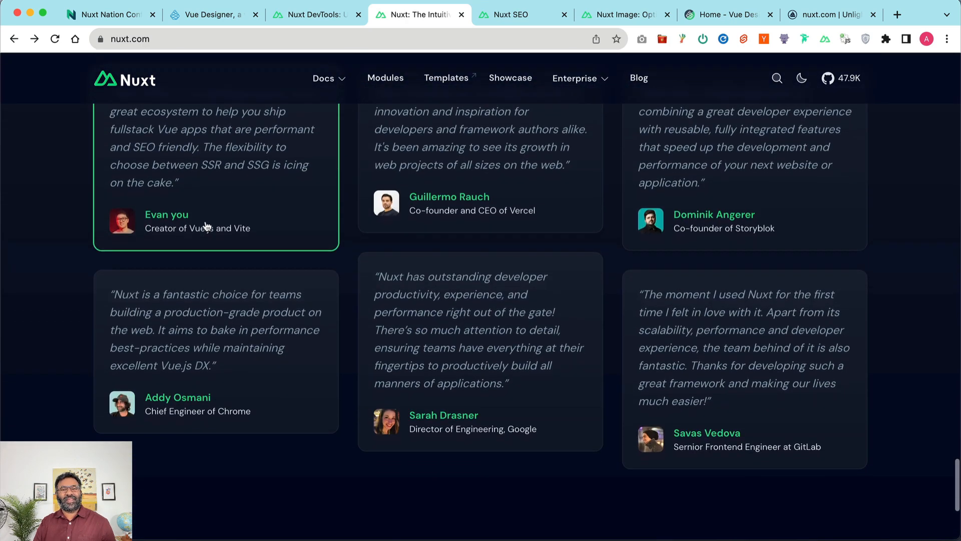
scroll(503, 181, "down", 5)
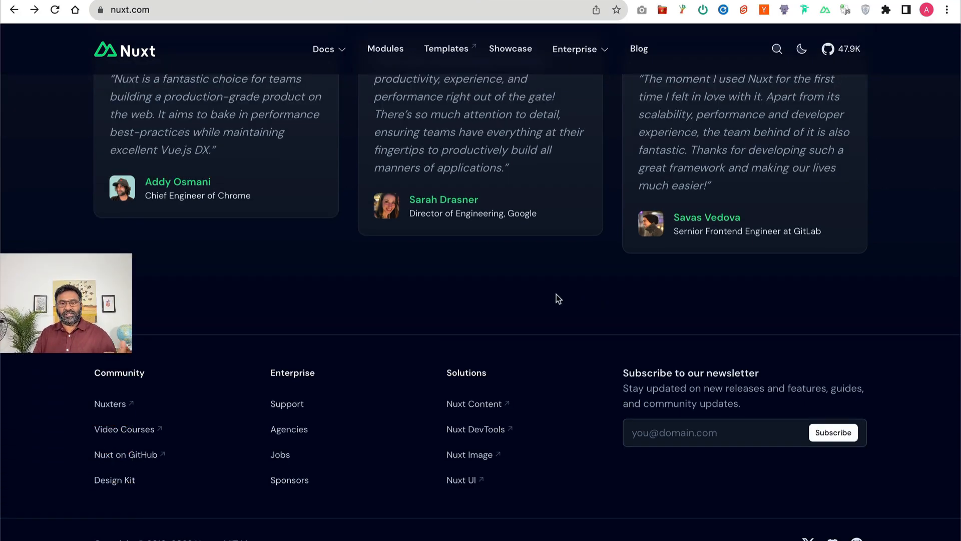
- Zoom the nuxt.com page to 110% and narrow the browser window to phone width to examine the footer's responsive layout
key("super+equal")
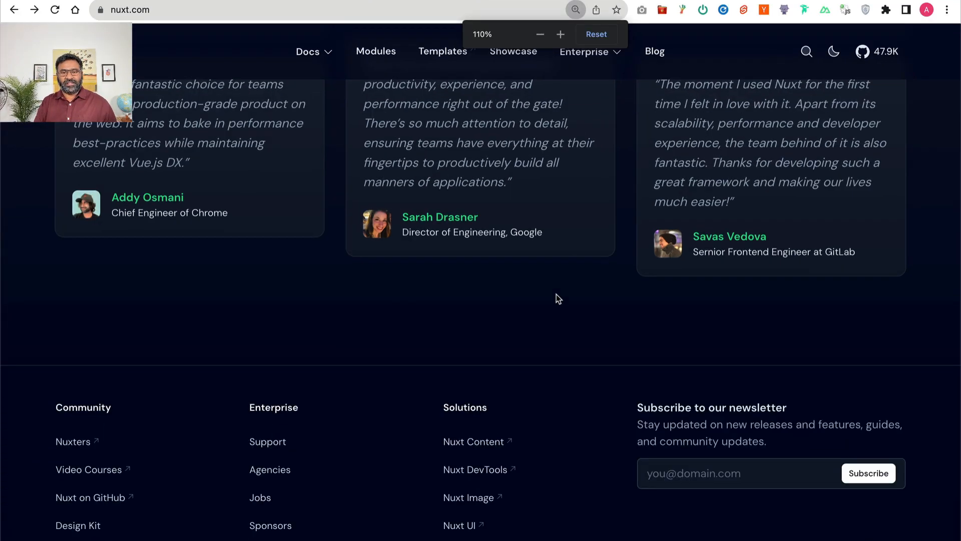
scroll(475, 299, "down", 1)
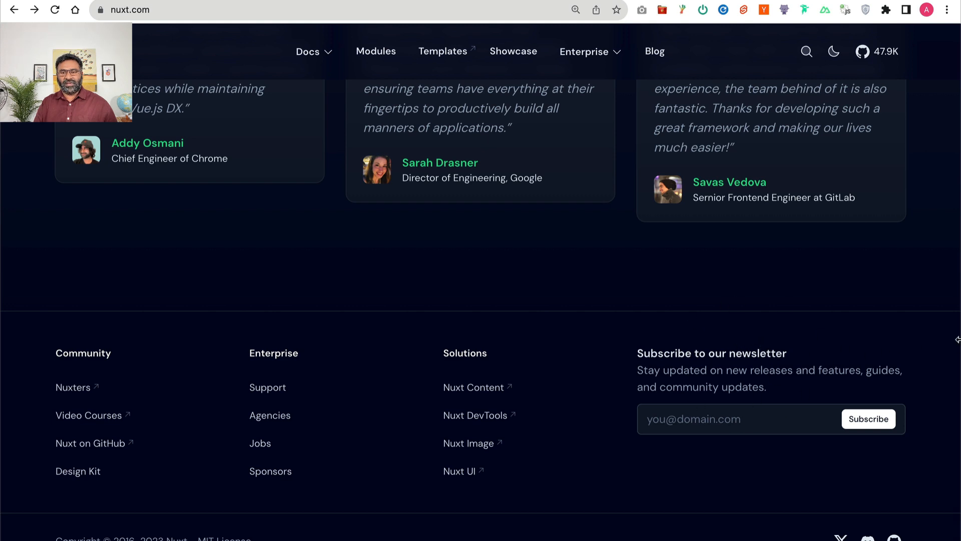
left_click_drag(957, 340, 772, 329)
scroll(423, 296, "down", 5)
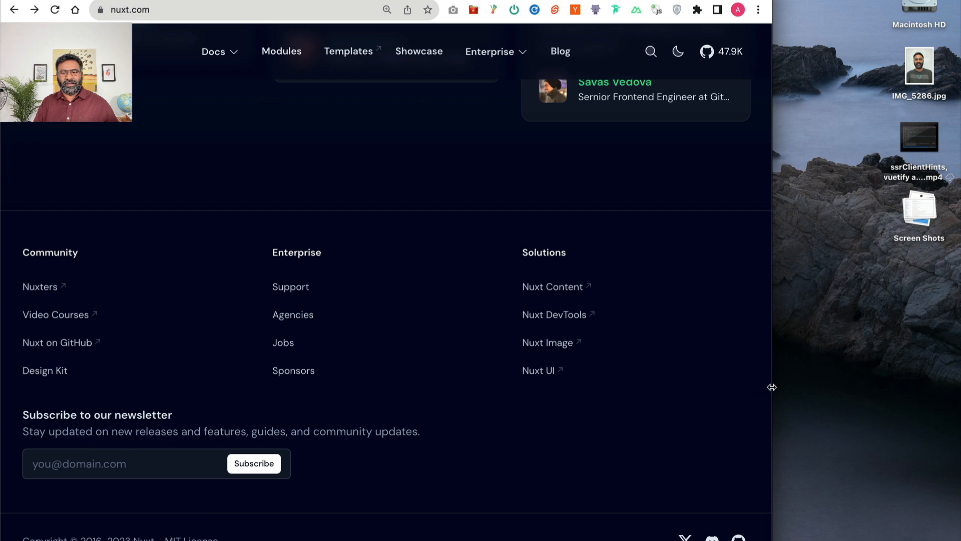
left_click_drag(772, 387, 318, 375)
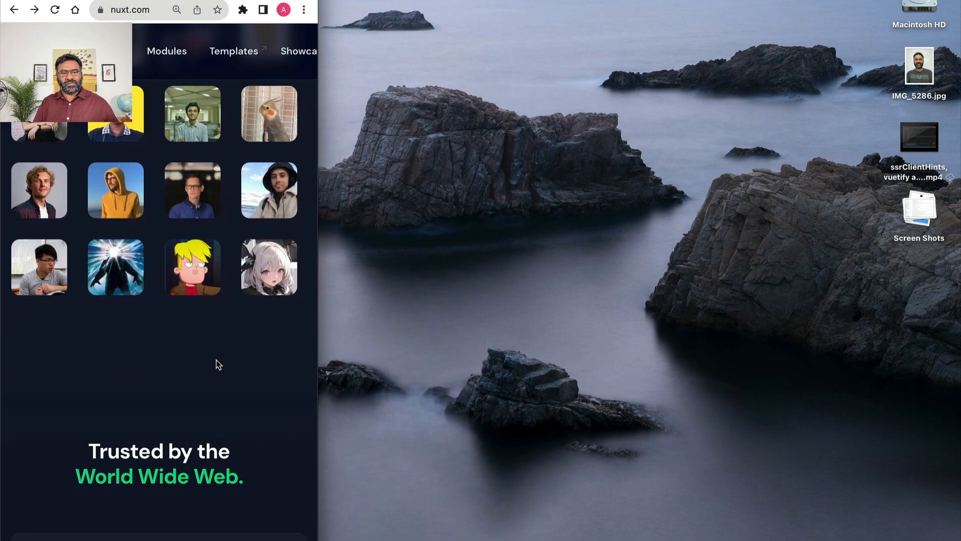
scroll(113, 369, "down", 15)
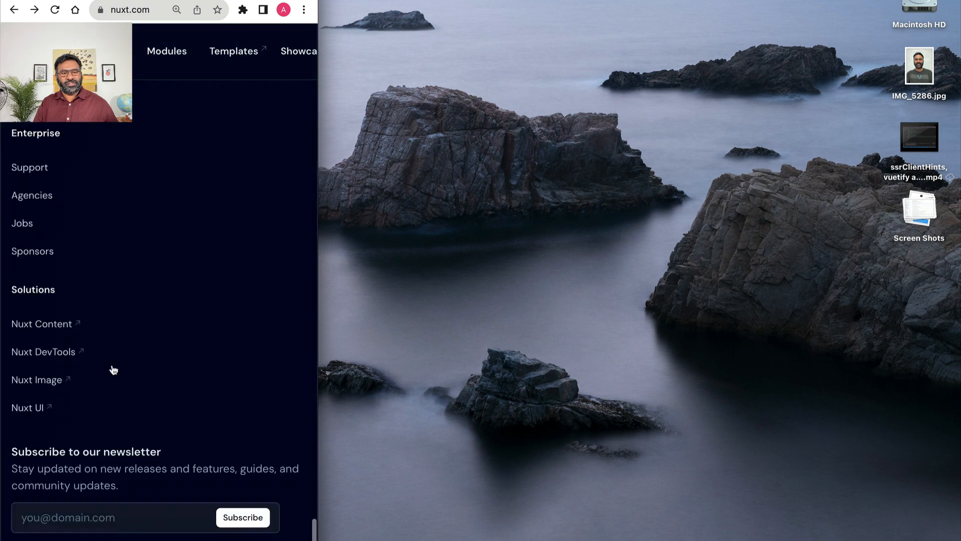
- Examine the stacked footer links and newsletter form at phone width and switch to nuxt.config.ts in VS Code
scroll(113, 370, "up", 5)
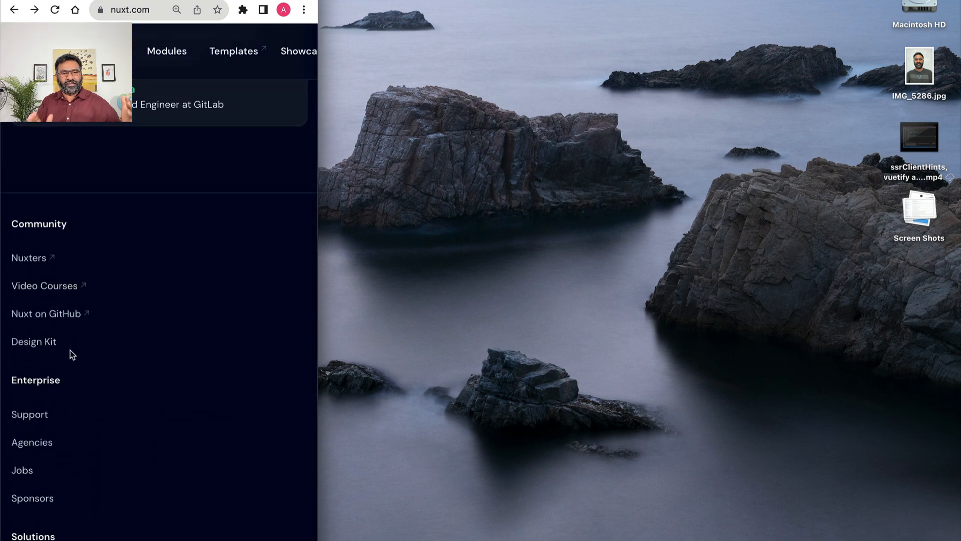
scroll(70, 350, "down", 6)
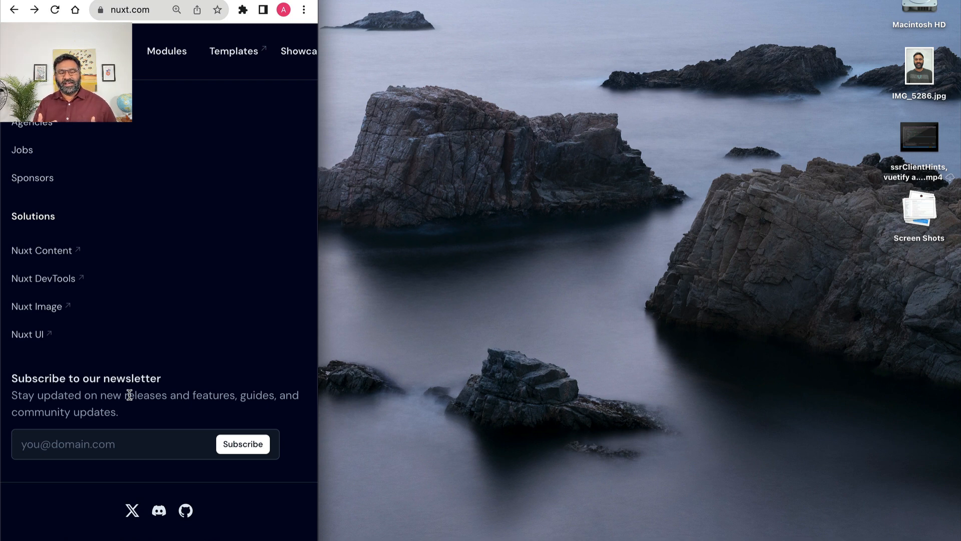
key("ctrl+Left")
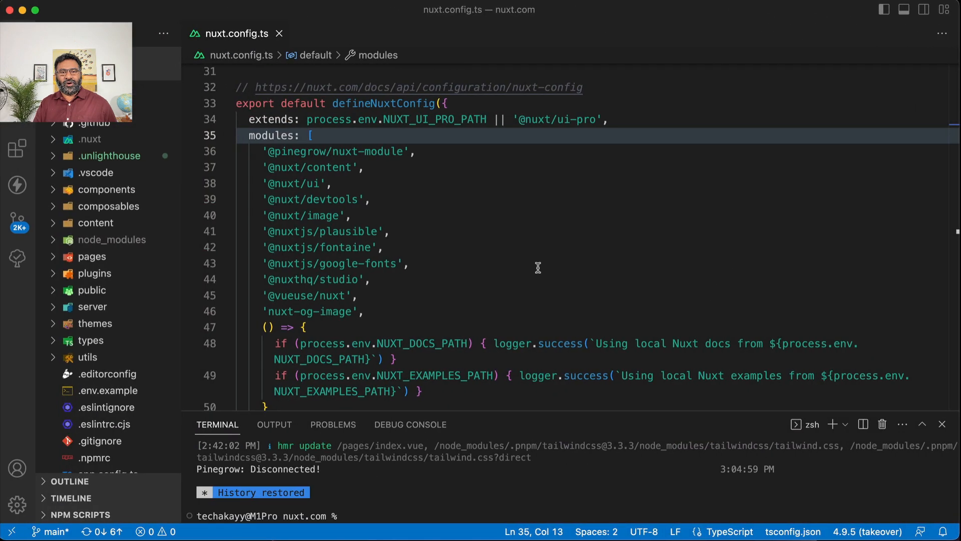
left_click(538, 267)
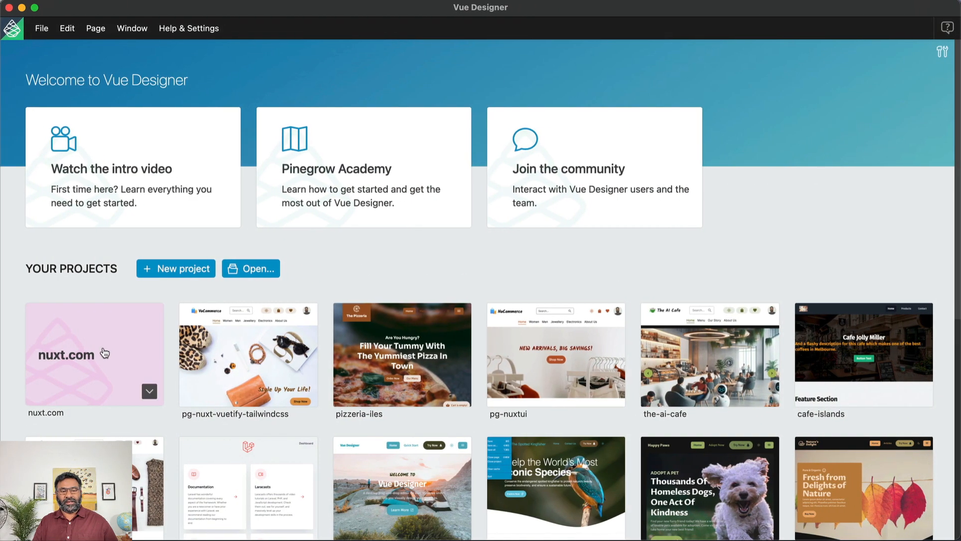
- Open the nuxt.com project in Vue Designer and review its connection details and package list in the Config view
left_click(103, 347)
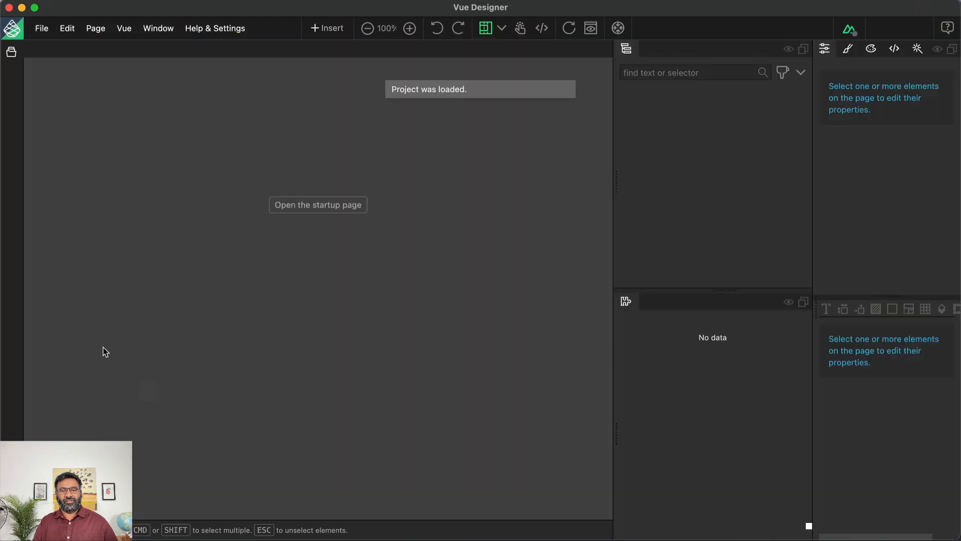
left_click(848, 31)
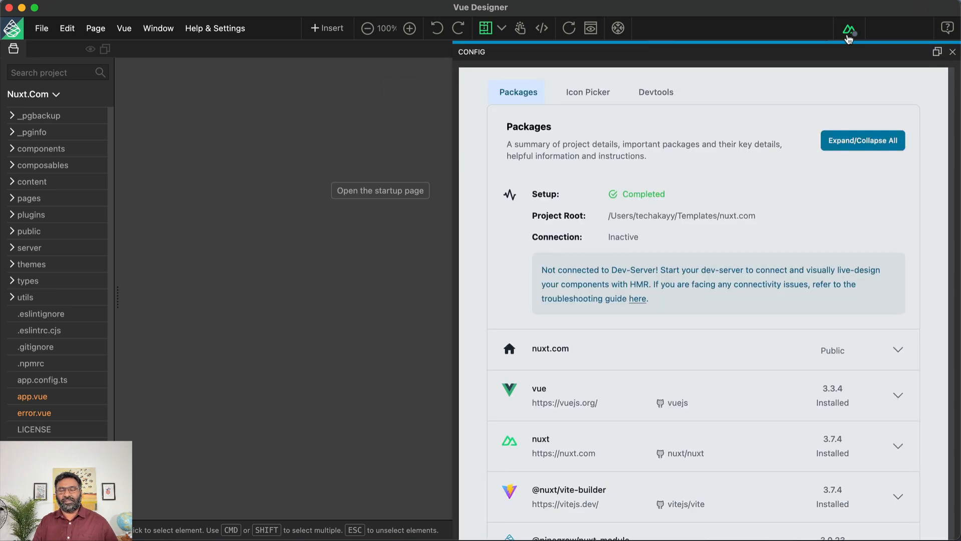
scroll(761, 136, "down", 5)
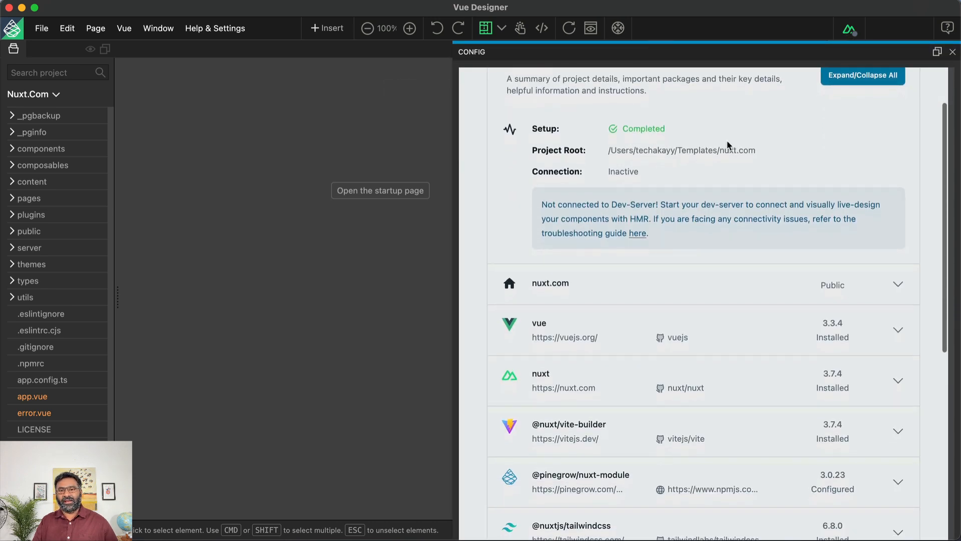
scroll(728, 145, "down", 6)
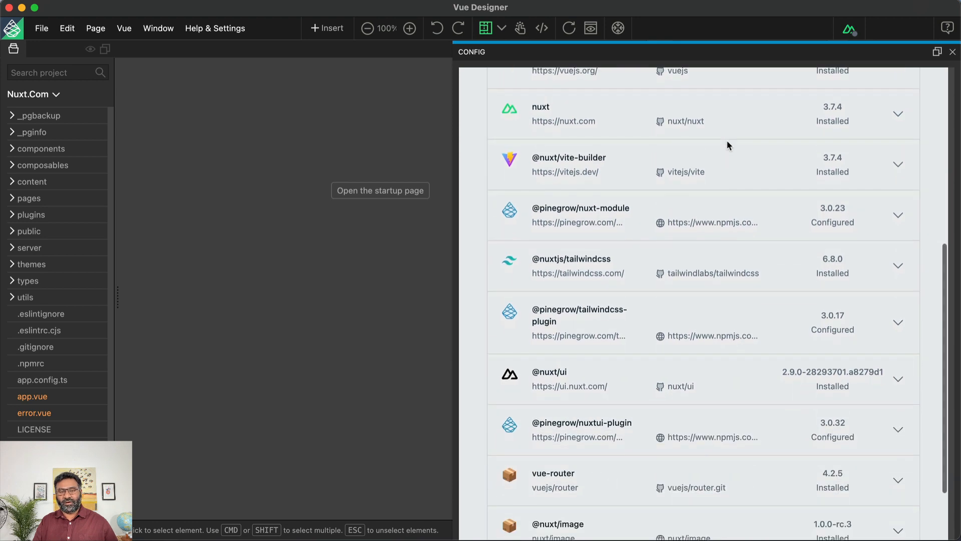
- Switch to the nuxt.com project in VS Code and open package.json
key("ctrl+Left")
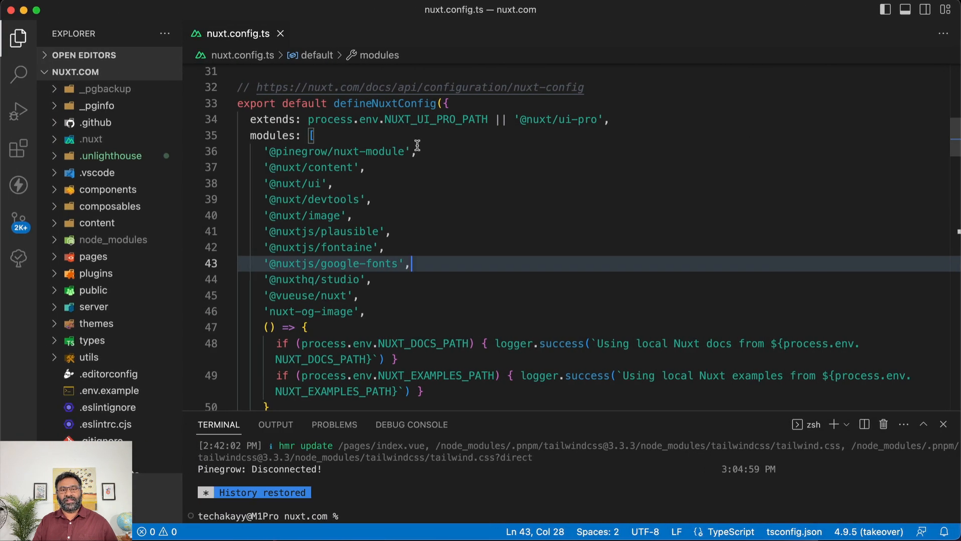
left_click(423, 154)
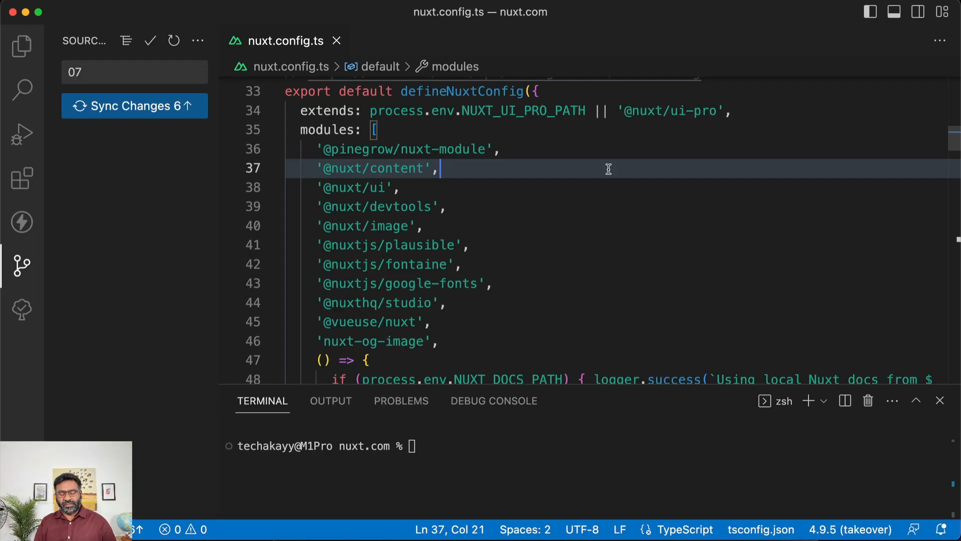
key("cmd+p")
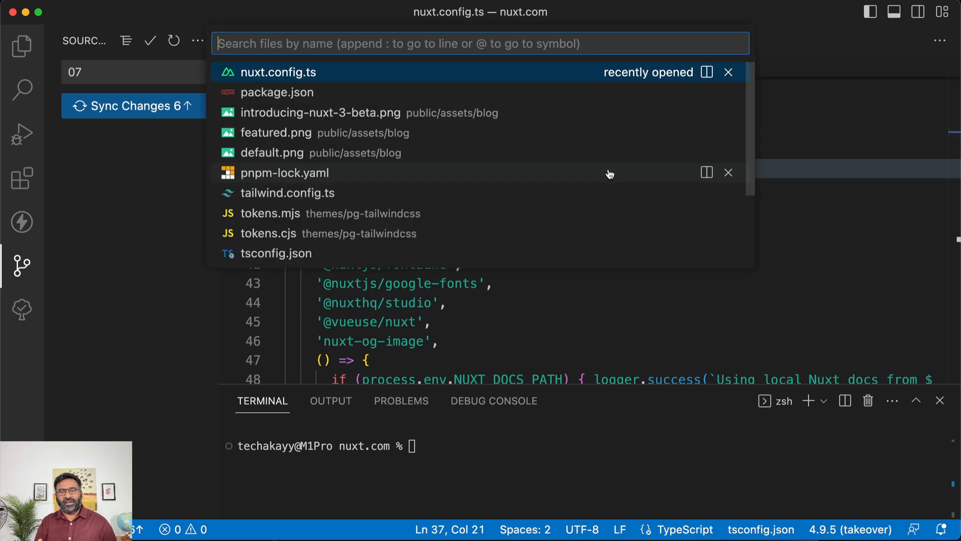
type("pack")
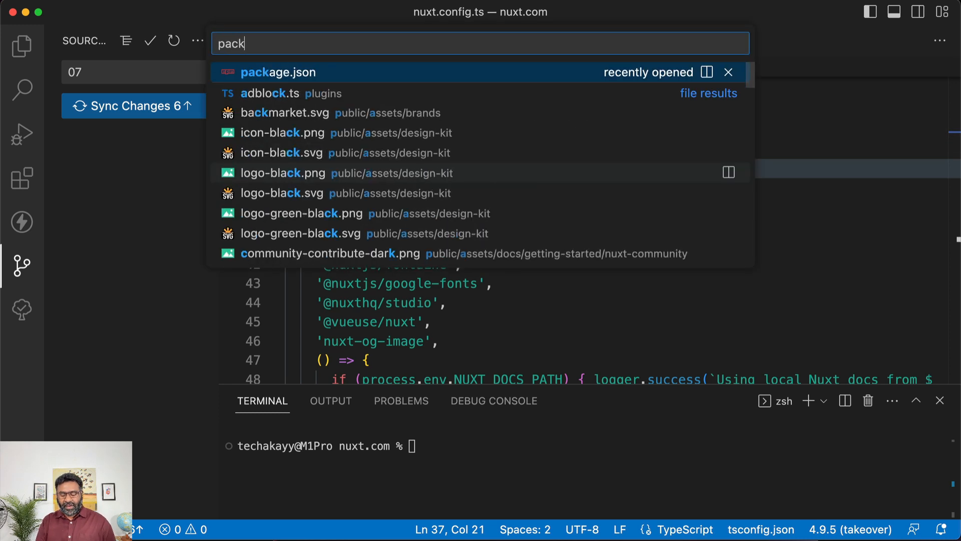
key("Return")
- Add "pnpm" overrides and top-level "overrides" entries that pin nuxi to 3.8.4 after devDependencies, and save package.json
scroll(484, 240, "down", 15)
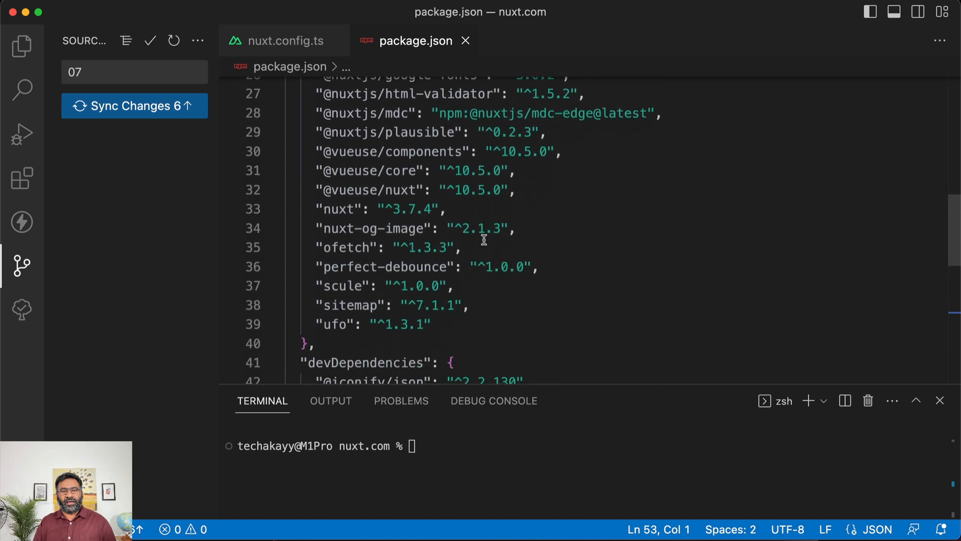
left_click(335, 132)
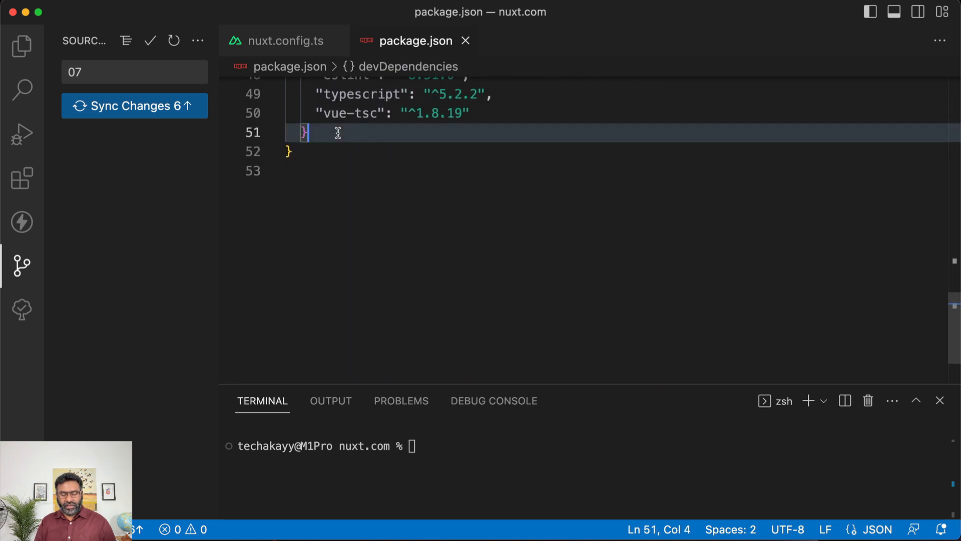
type(",")
key("Return")
type("\"pnpm\": {     \"overrides\": {       \"nuxi\": \"3.8.4\"     }   },   \"overrides\": {     \"nuxi\": \"3.8.4\"   }")
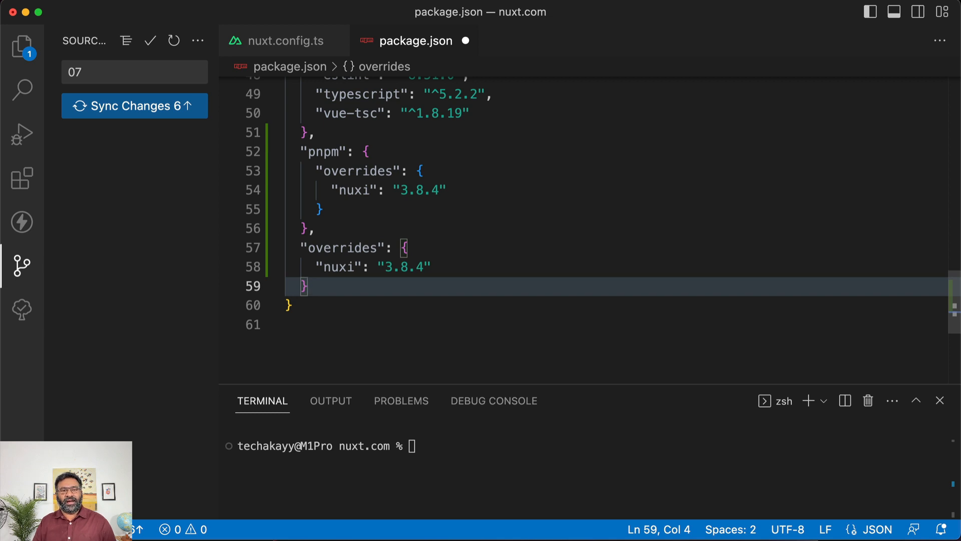
key("super+s")
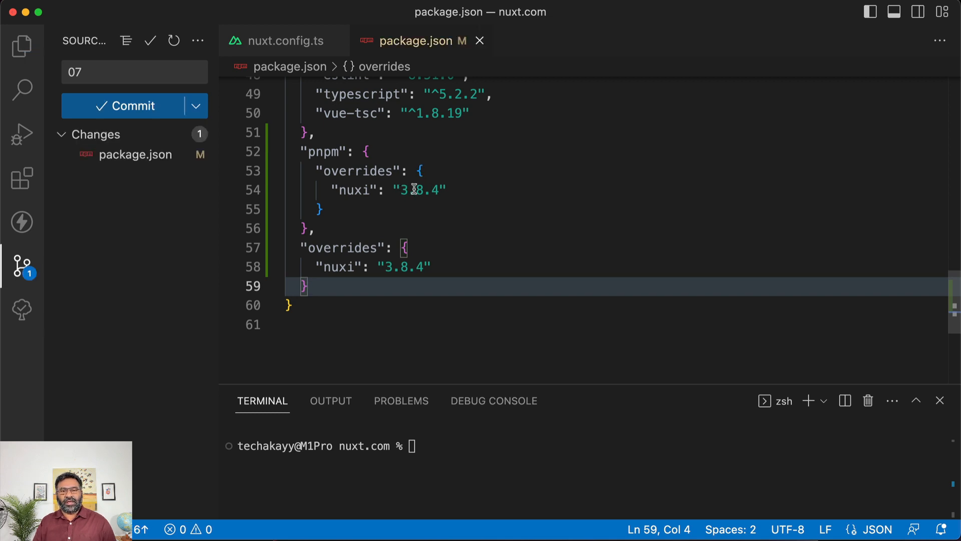
- Install the project's dependencies by running "pnpm i" in the terminal
left_click(453, 189)
left_click(447, 440)
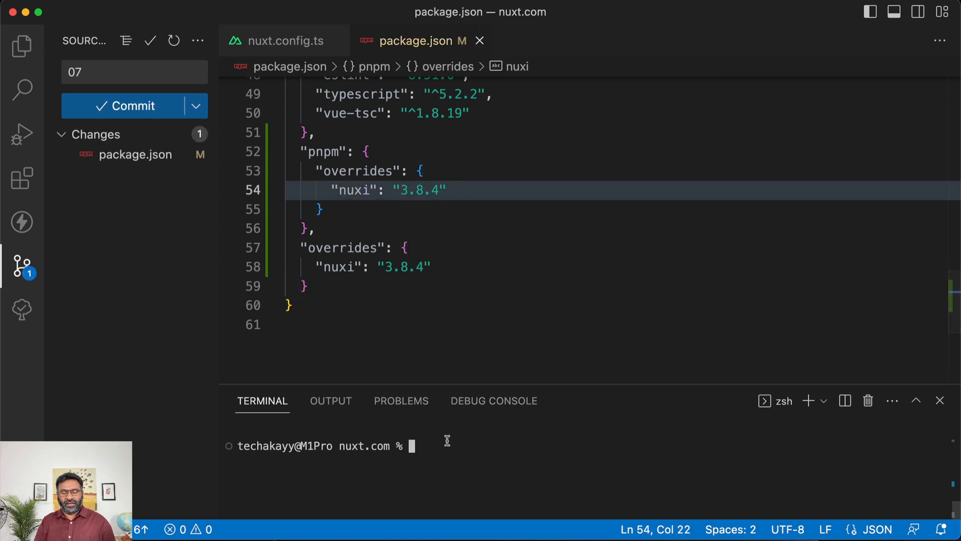
type("pnpm ")
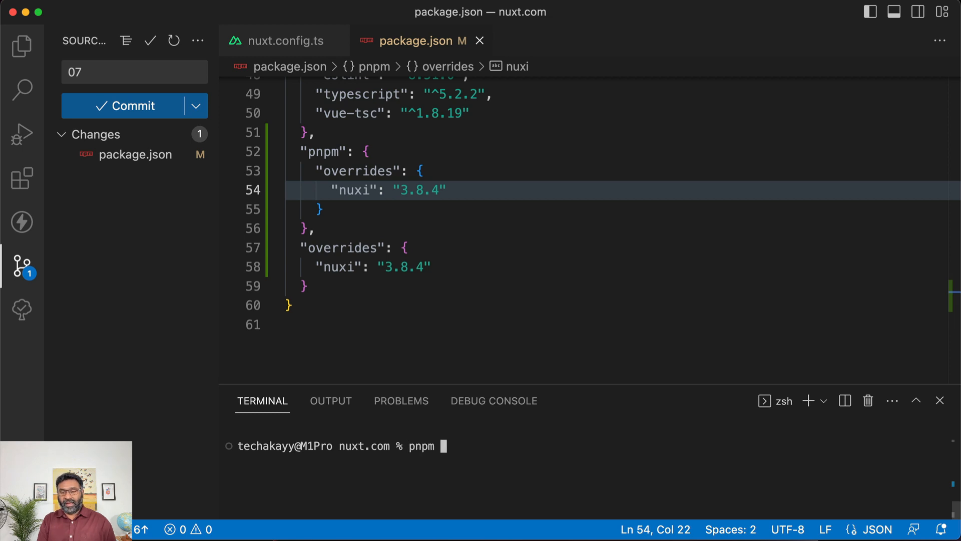
type("i")
key("Return")
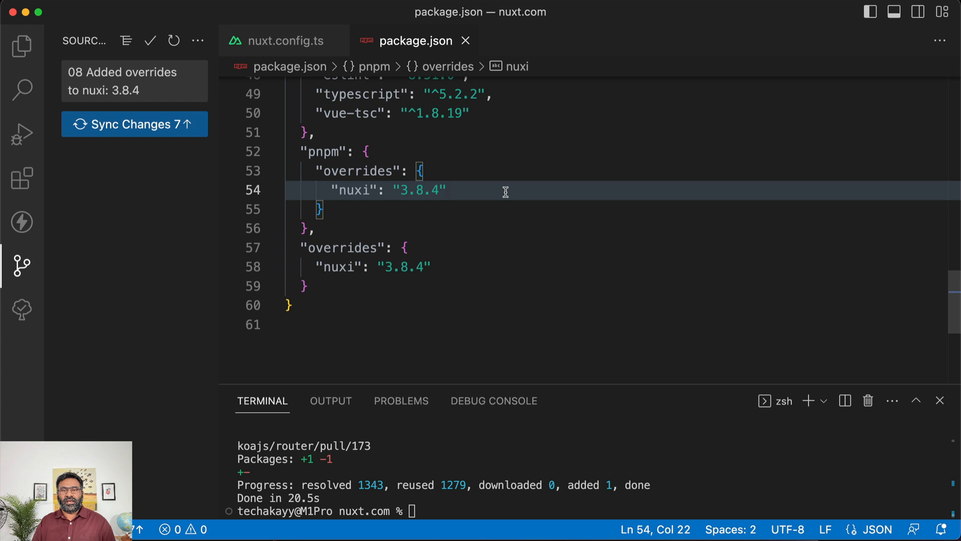
- Start the development server by running "pnpm dev" in the terminal
left_click(459, 467)
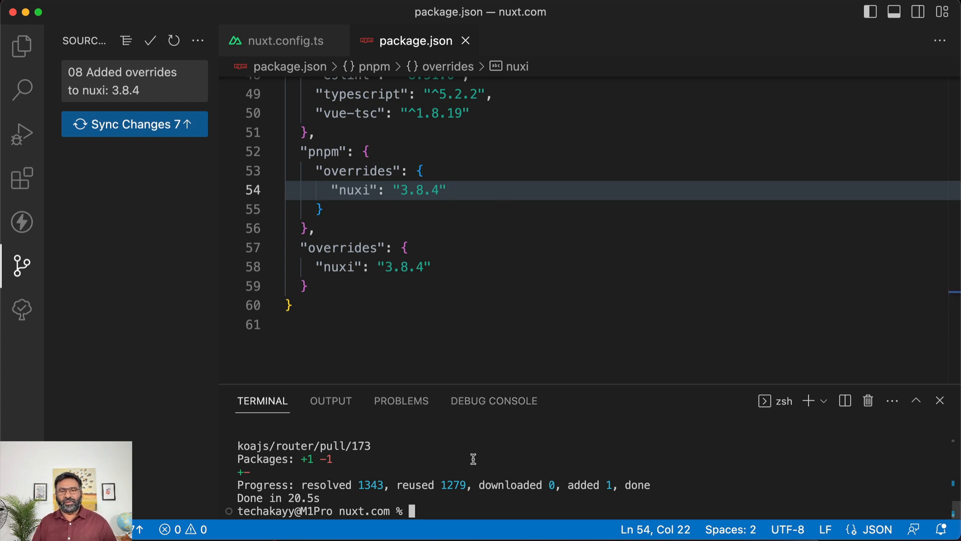
type("pnp")
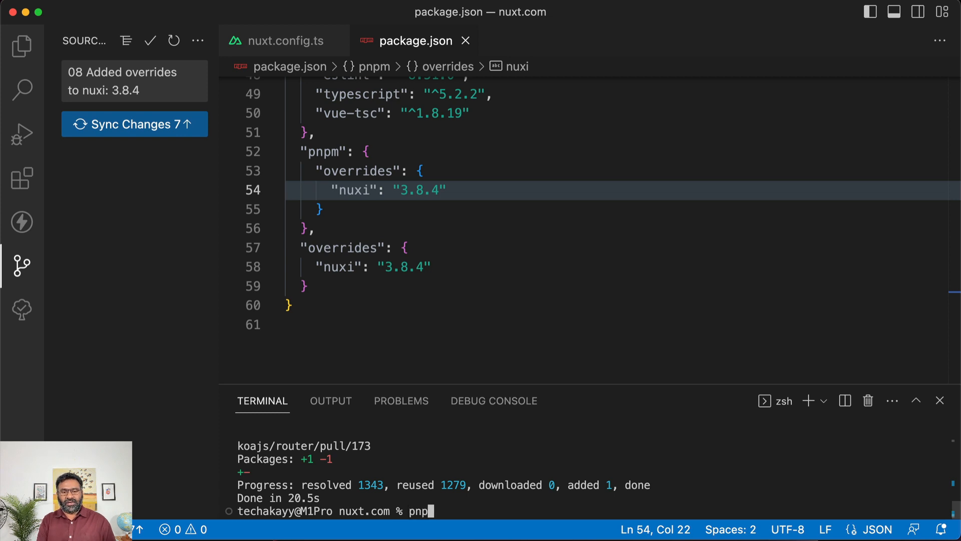
type("m dev")
key("Return")
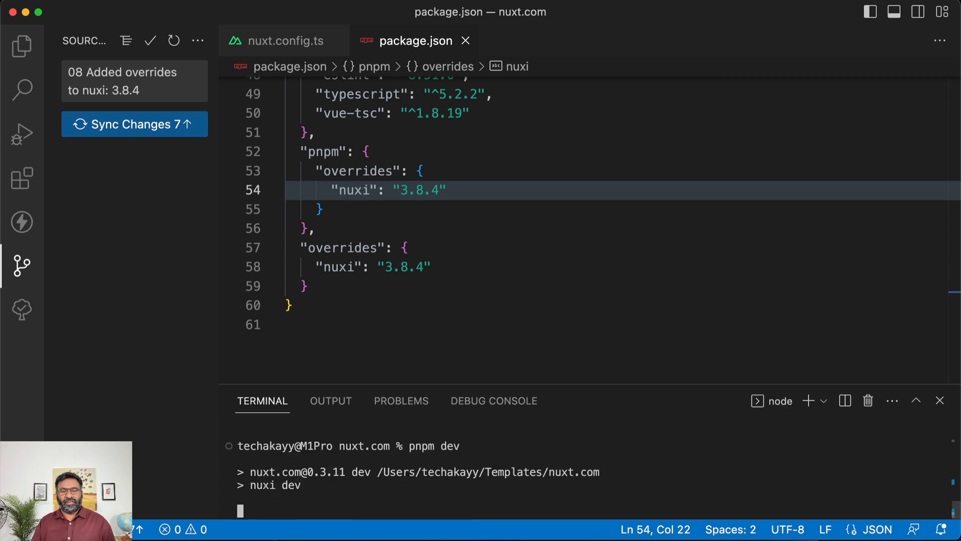
- Switch to Vue Designer, collapse the project file tree and set the UI zoom to 125%
key("ctrl+Right")
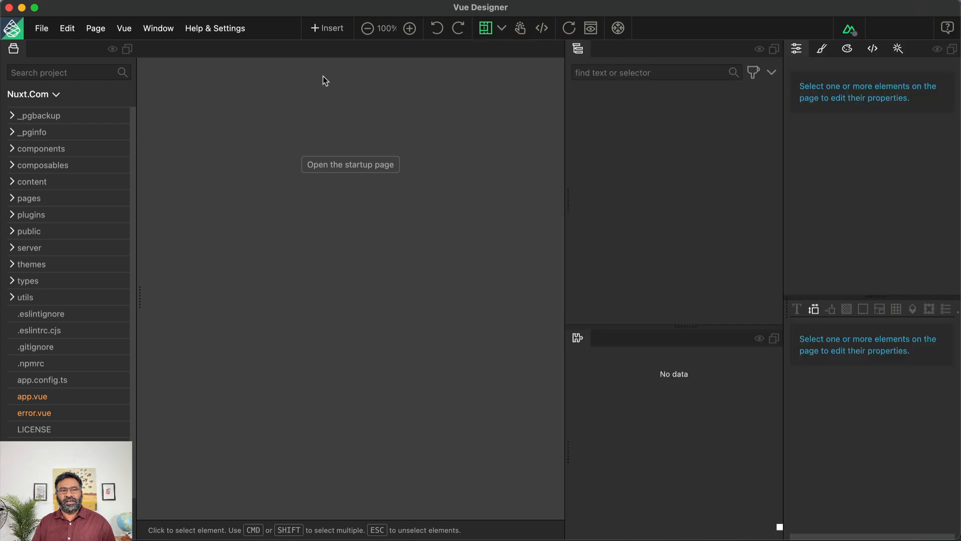
double_click(14, 49)
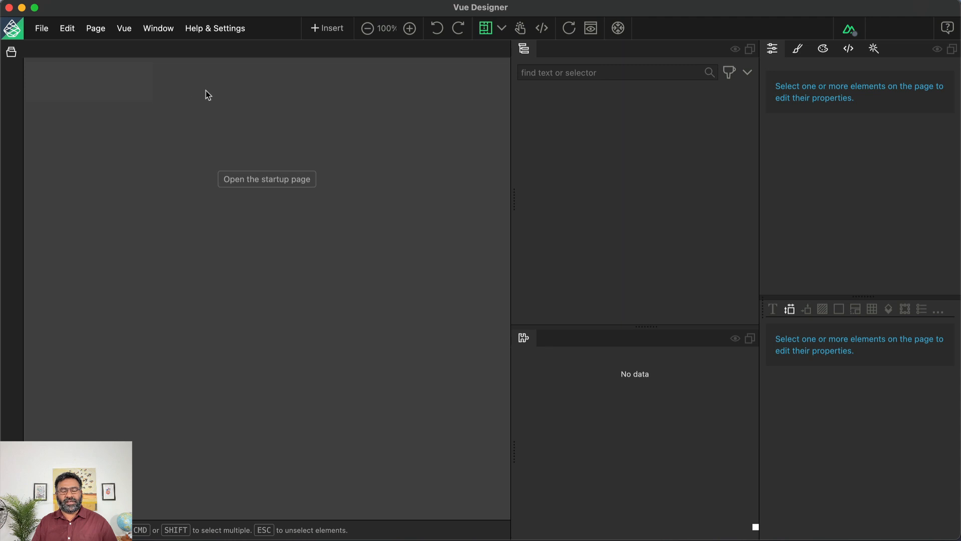
left_click(155, 31)
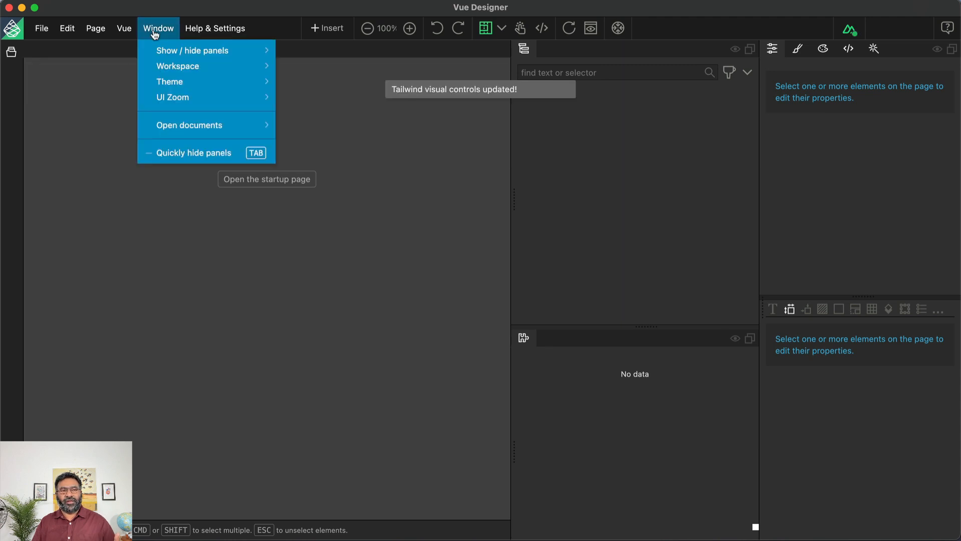
mouse_move(167, 84)
mouse_move(167, 101)
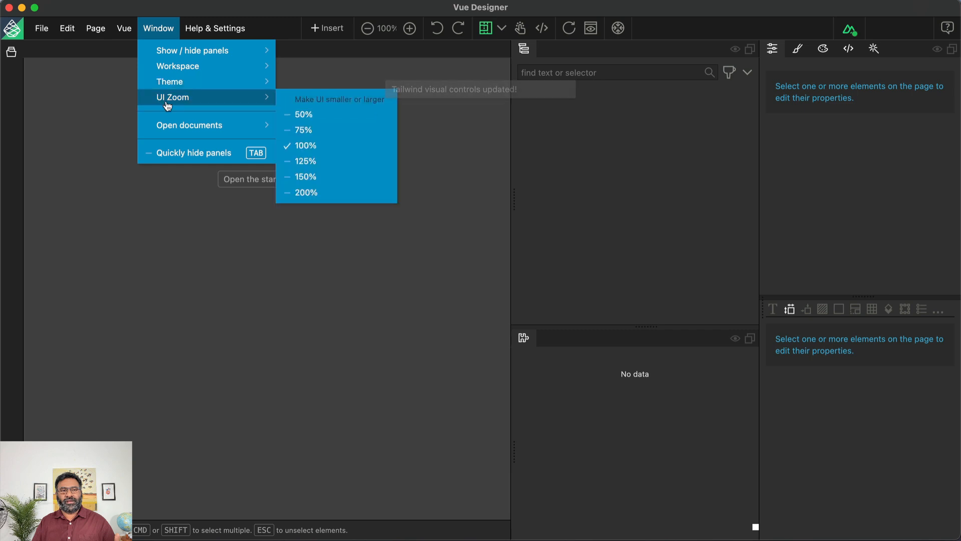
left_click(320, 161)
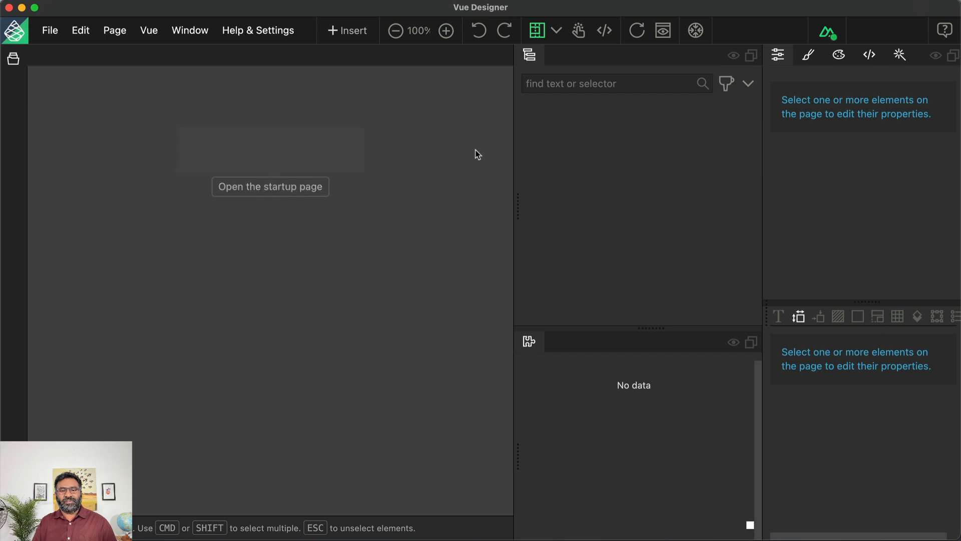
- Check the dev-server connection in the Nuxt Config view, close it and open the startup page
left_click(827, 32)
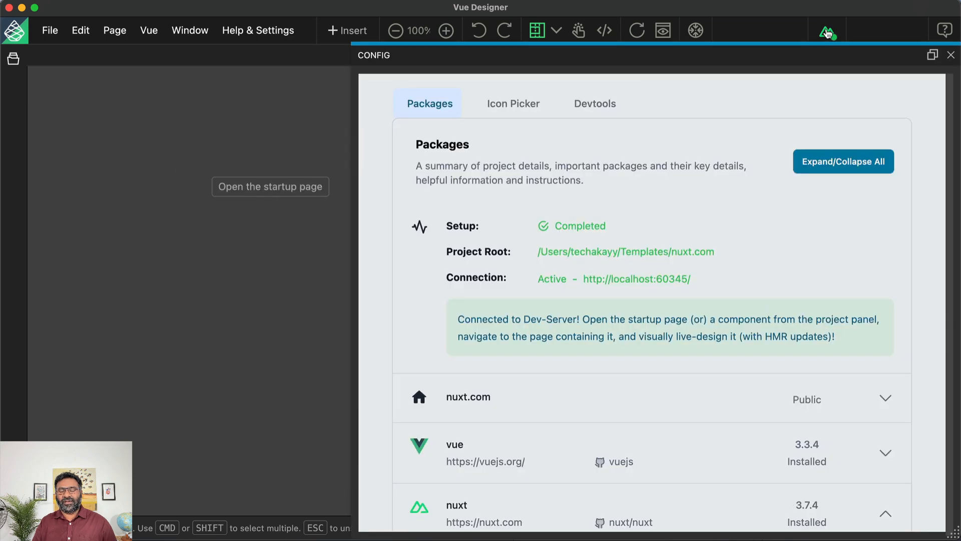
left_click(828, 33)
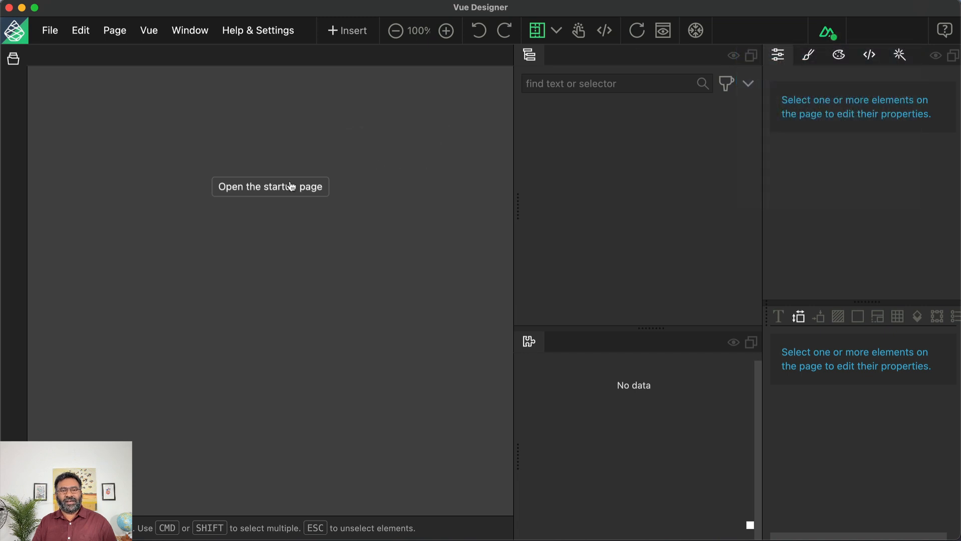
left_click(269, 187)
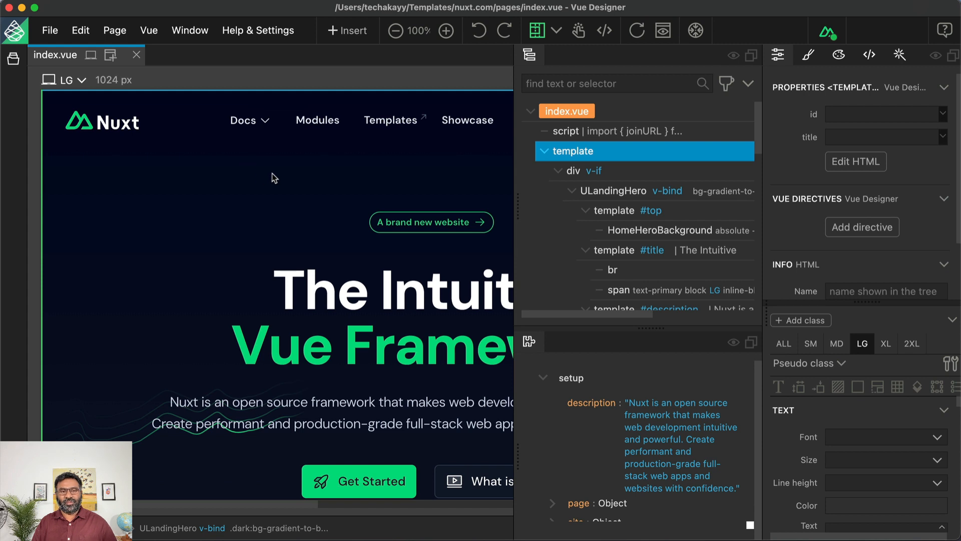
- Preview the index.vue page at the SM responsive width and switch it to the ALL width
left_click(254, 232)
left_click(73, 83)
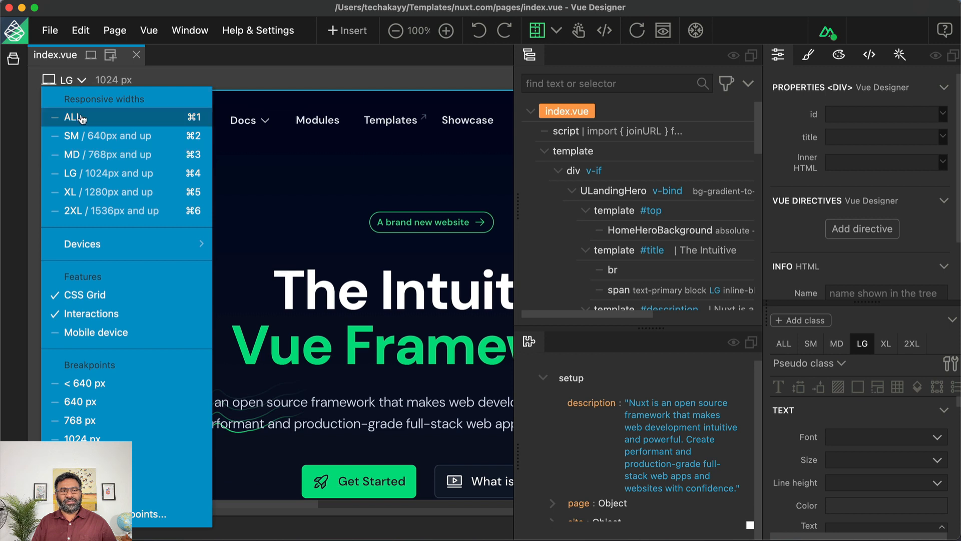
left_click(107, 141)
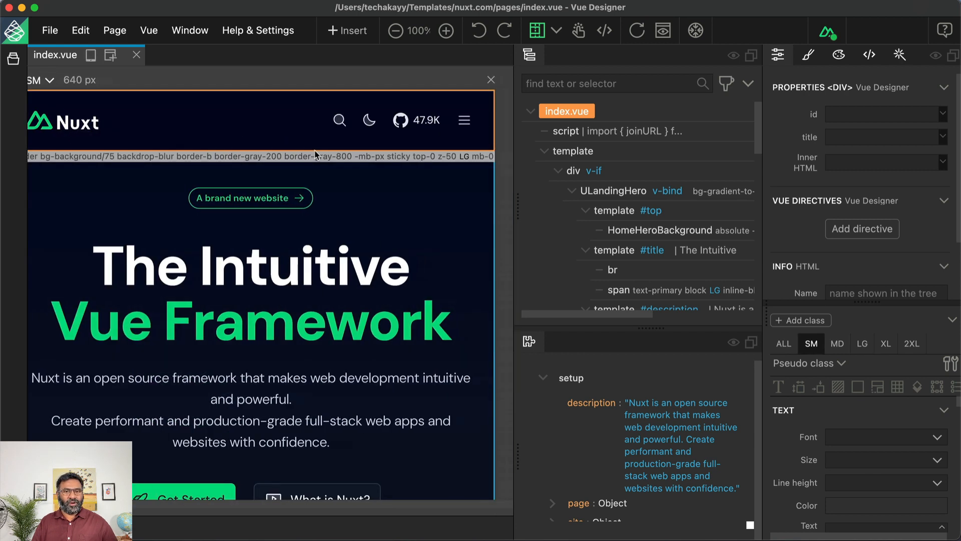
left_click(72, 80)
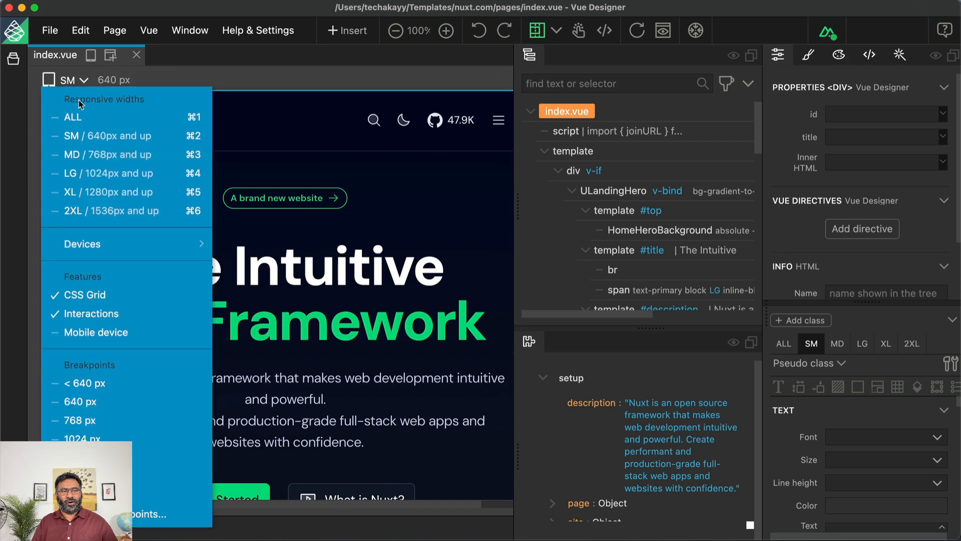
left_click(86, 117)
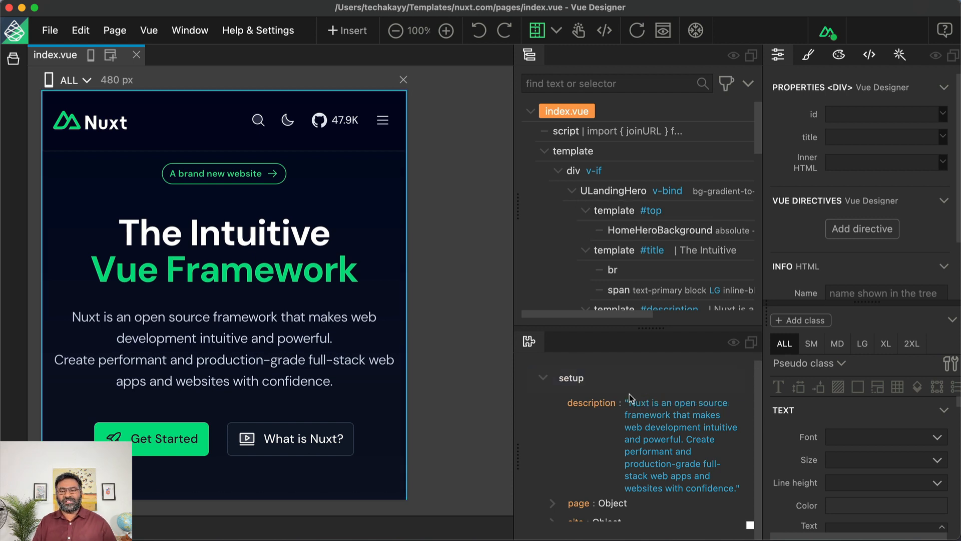
mouse_move(625, 405)
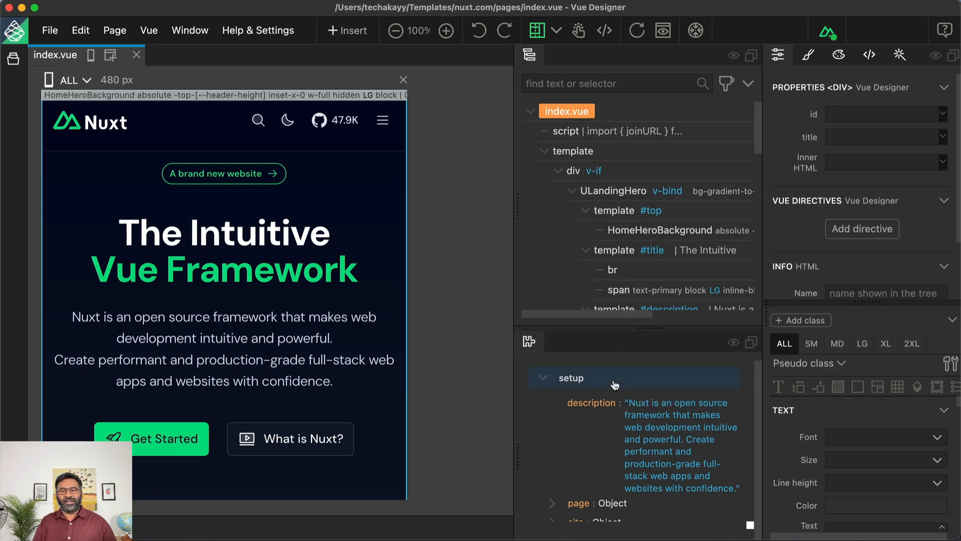
- Examine the setup variables of index.vue and the option for adding a Vue directive to the div
scroll(586, 411, "down", 1)
scroll(593, 432, "down", 1)
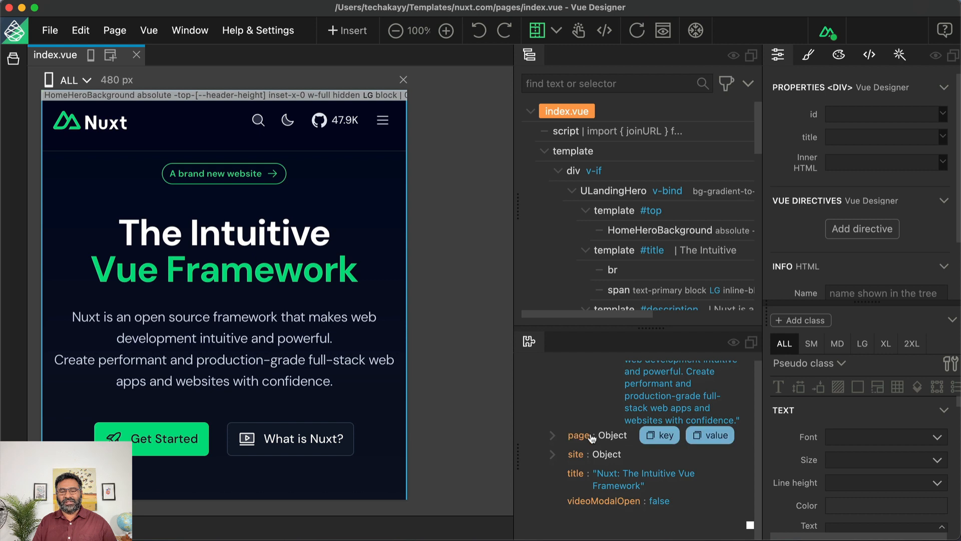
mouse_move(575, 455)
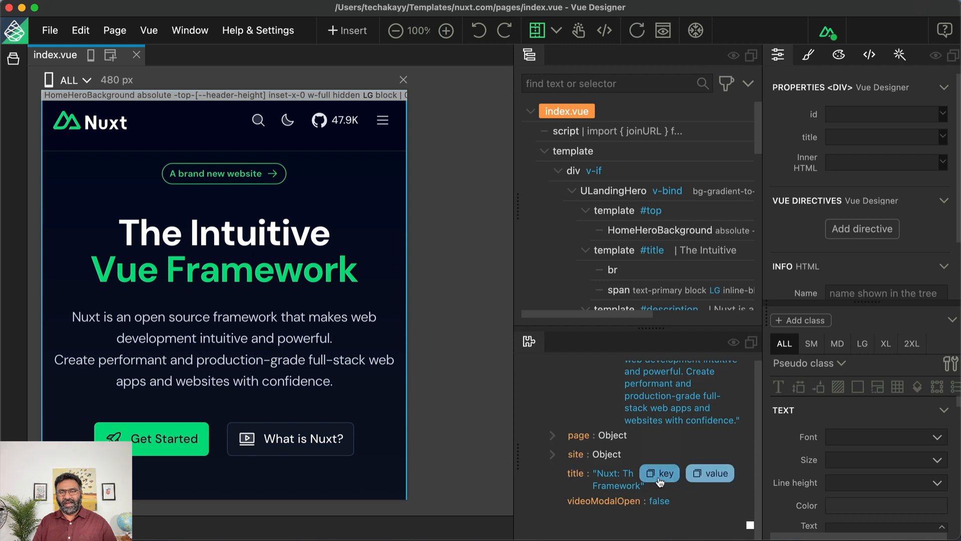
scroll(651, 475, "up", 2)
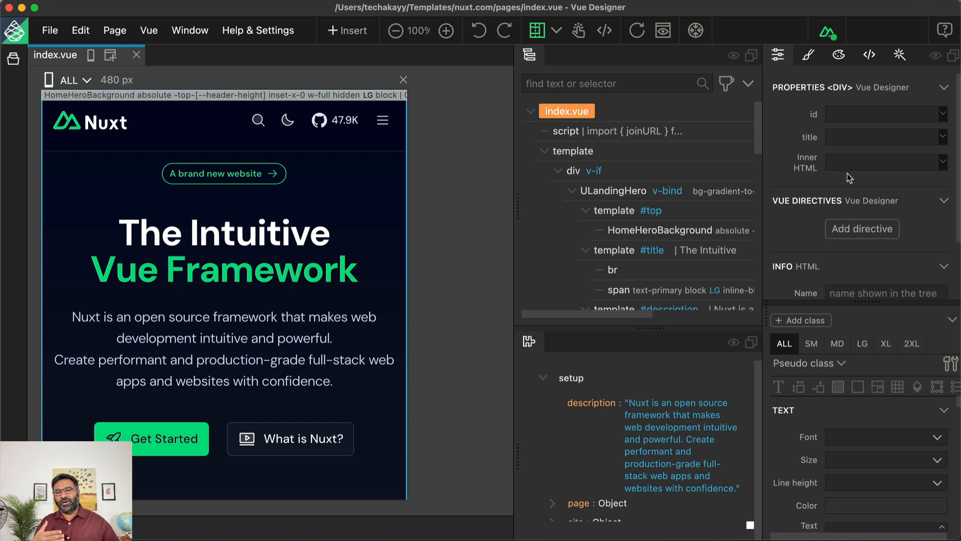
left_click(853, 229)
left_click(806, 233)
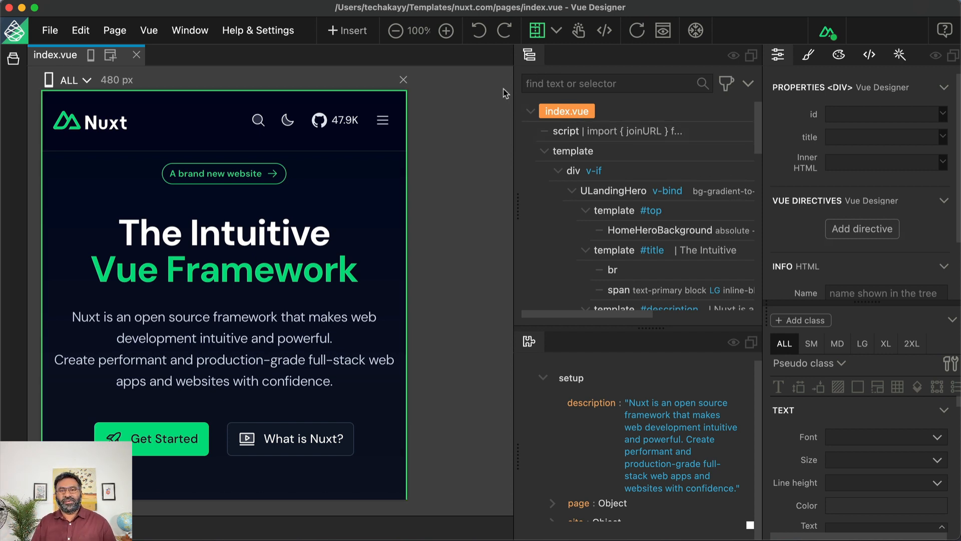
- Widen the element tree and properties areas and collapse the ULandingHero and ULandingSection branches
left_click_drag(514, 93, 475, 88)
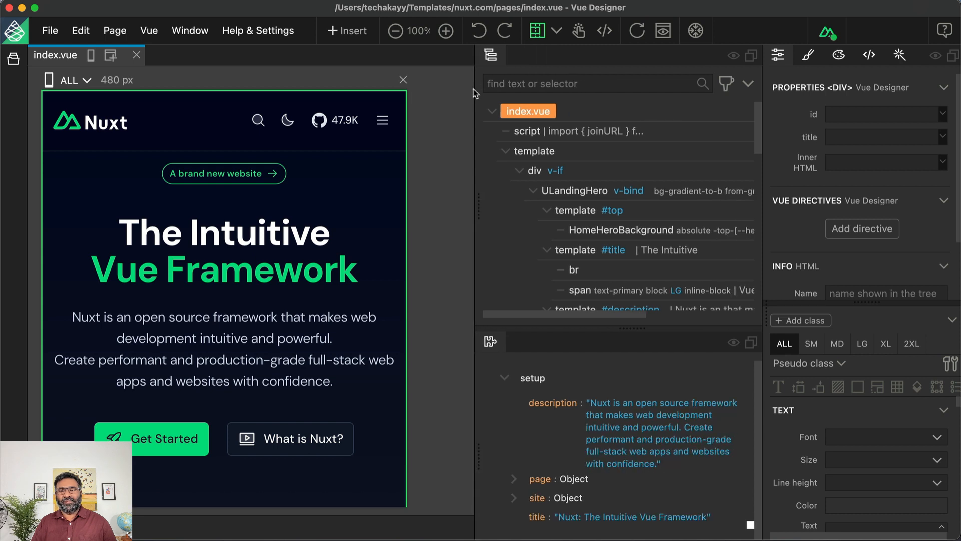
left_click_drag(763, 144, 712, 144)
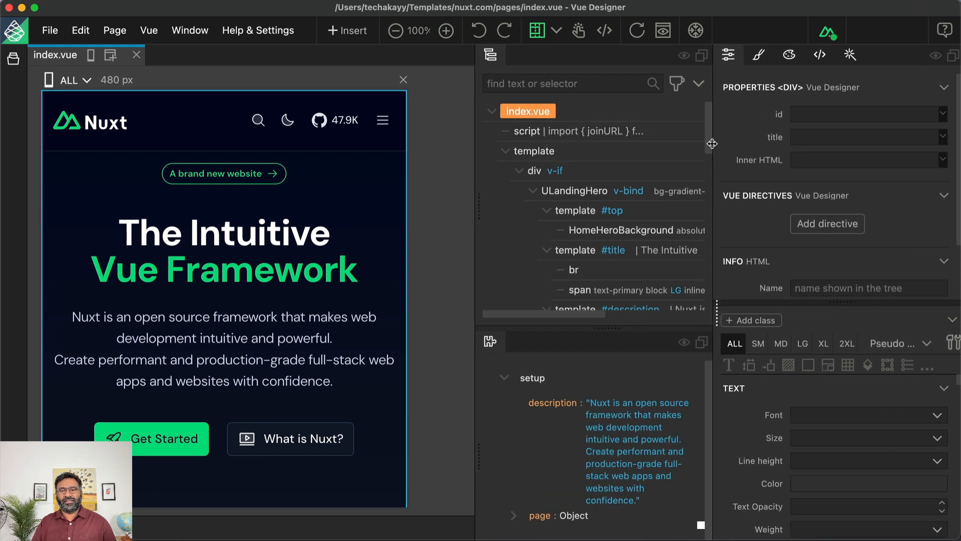
left_click(532, 192)
left_click(534, 211)
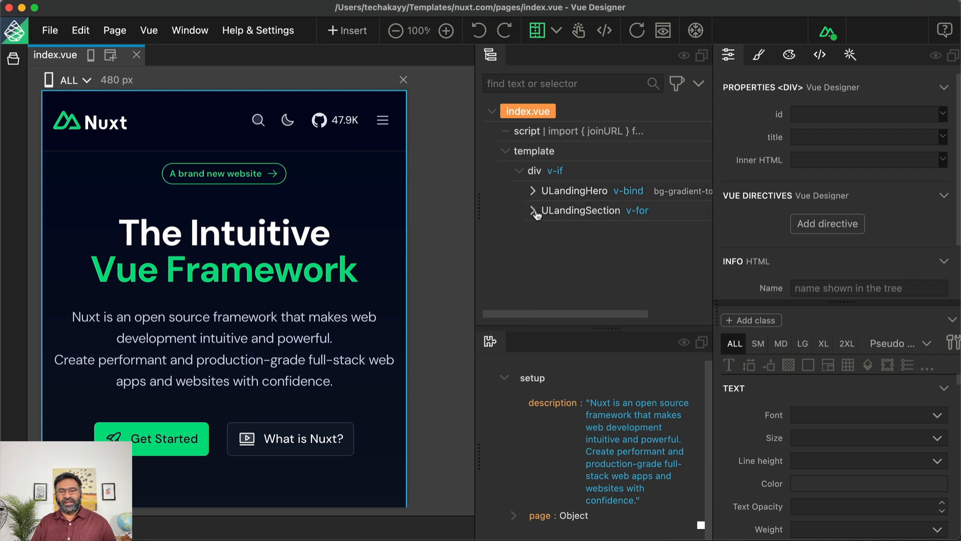
- Inspect the properties of ULandingHero and ULandingSection, ending with ULandingHero selected
left_click(566, 195)
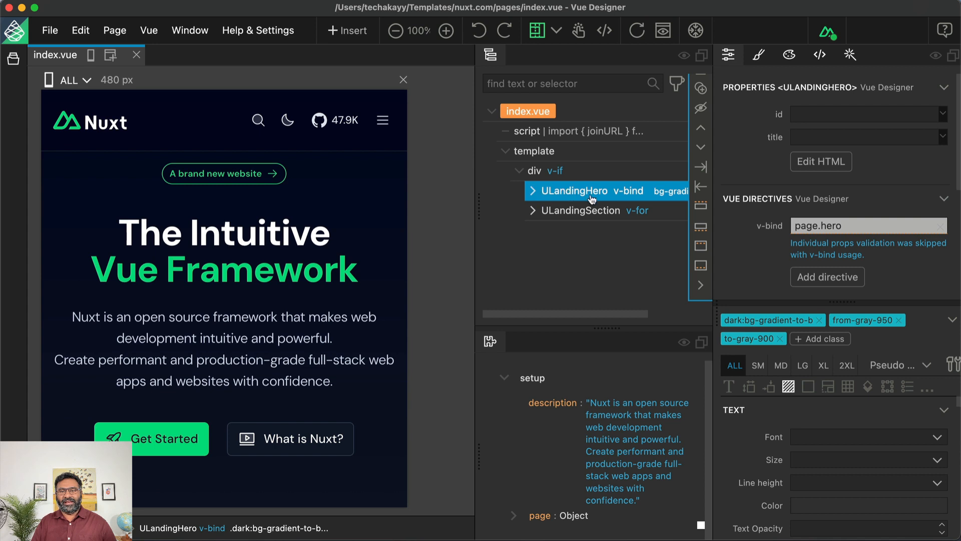
left_click(569, 193)
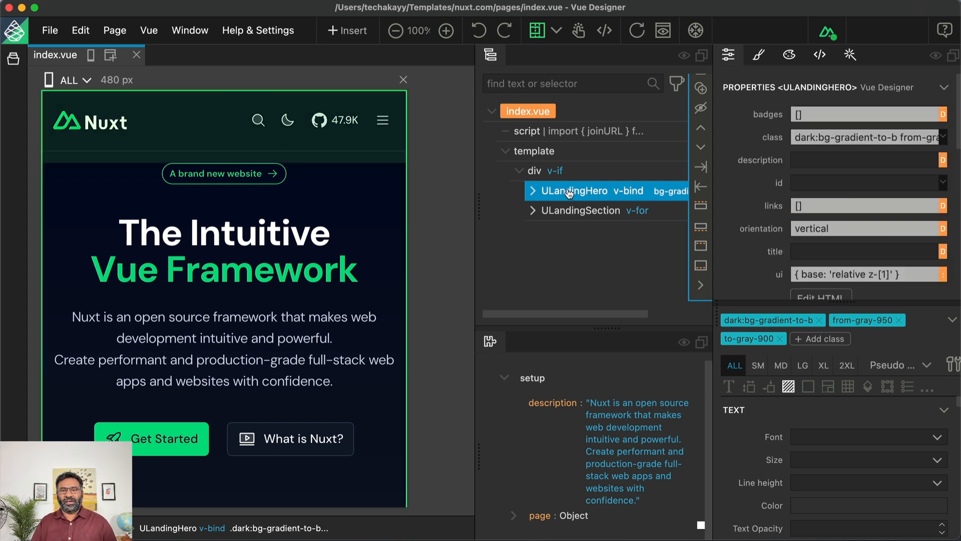
left_click(572, 211)
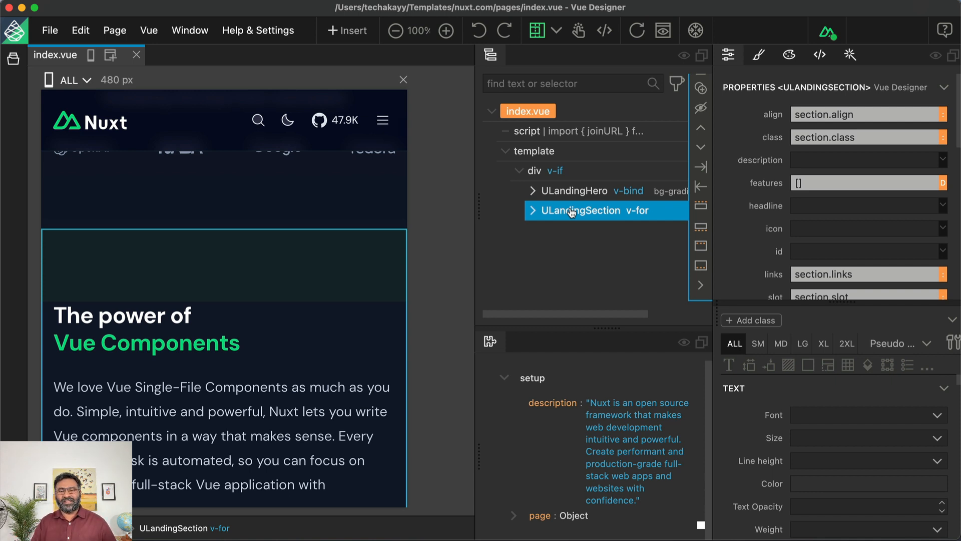
left_click(568, 196)
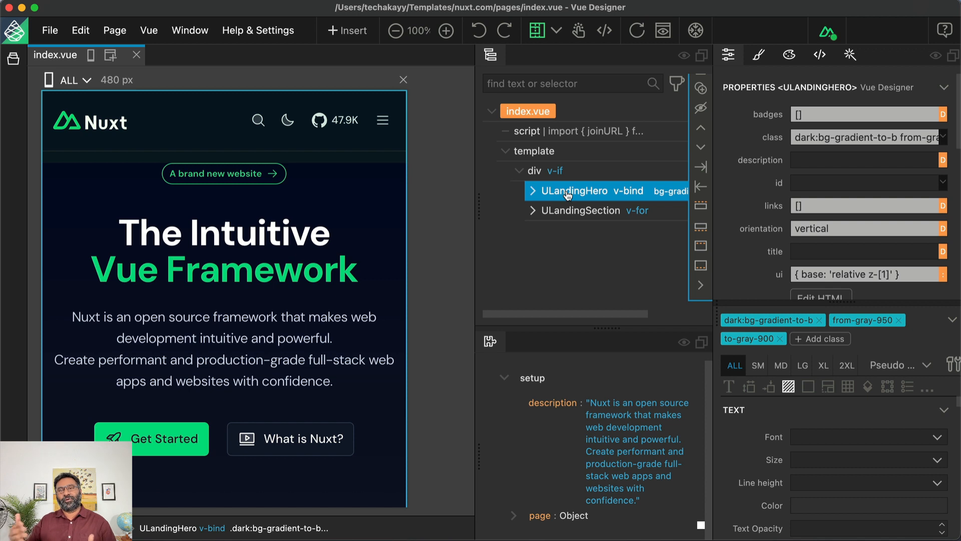
- Expand ULandingHero with its slot templates collapsed, and select the NuxtLink inside the #description template
left_click(533, 192)
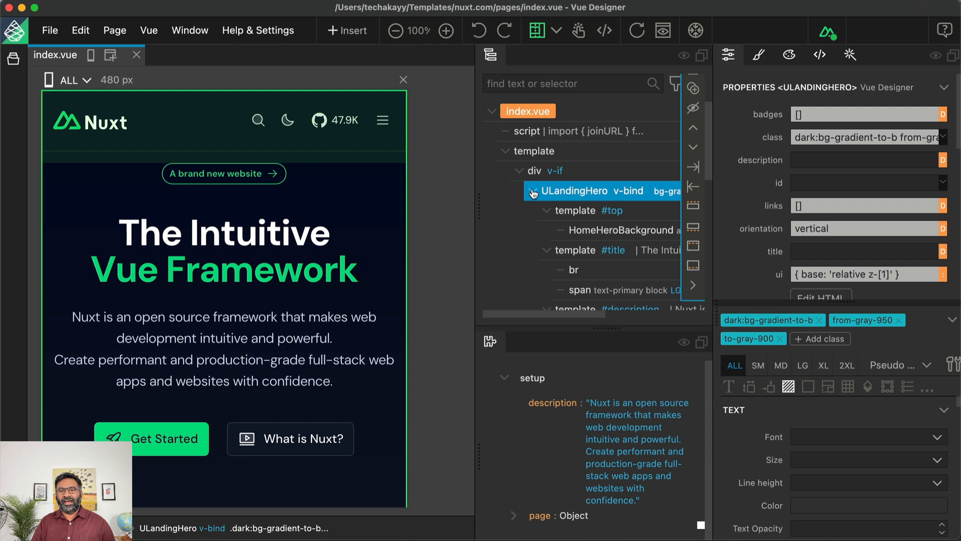
left_click(550, 212)
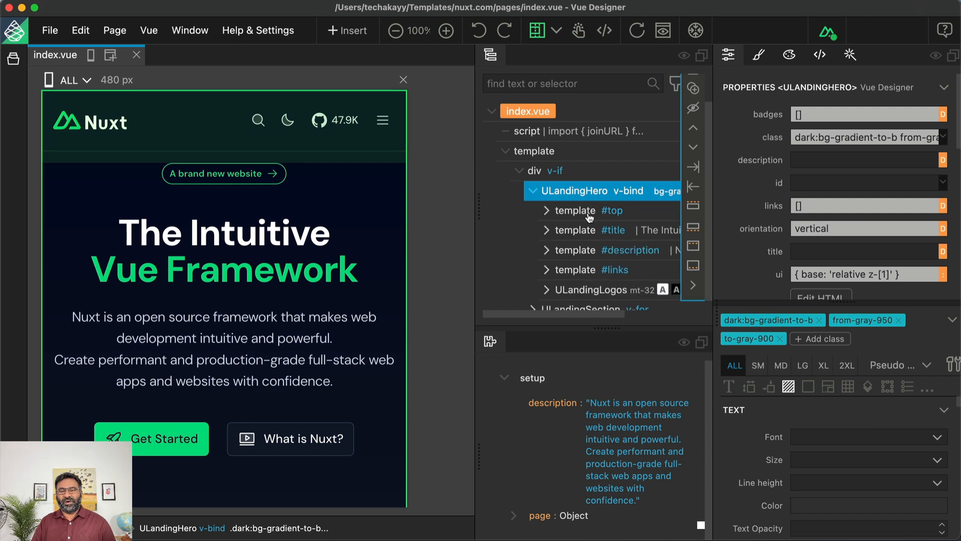
scroll(586, 217, "down", 1)
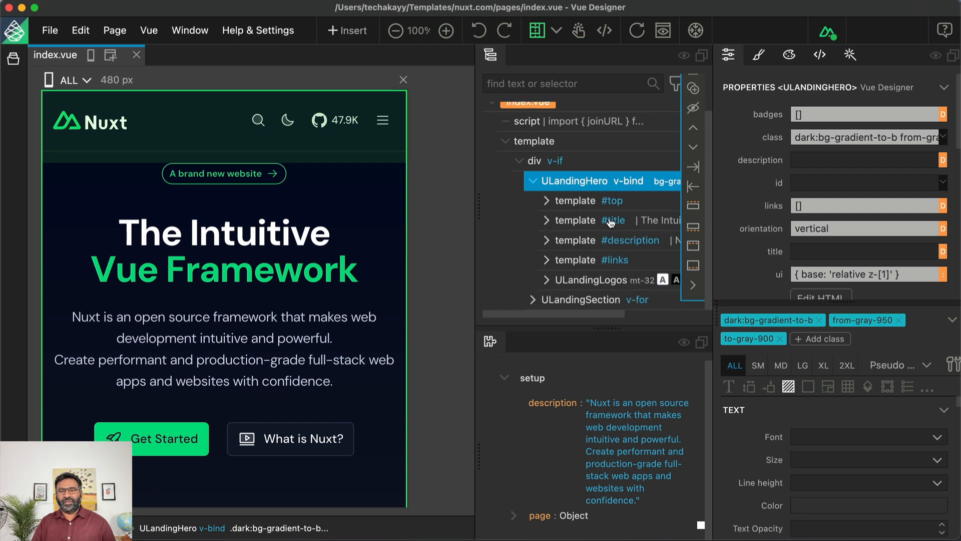
left_click(581, 242)
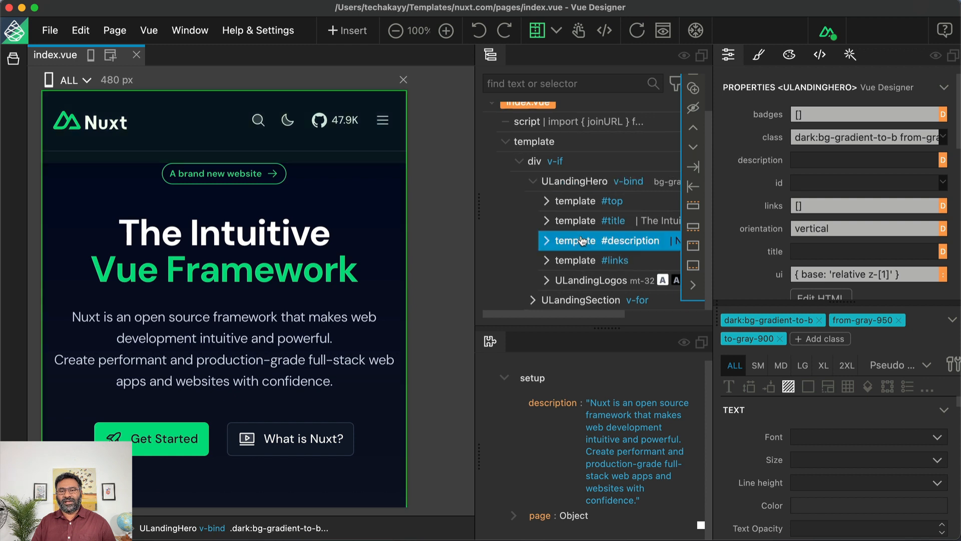
left_click(547, 241)
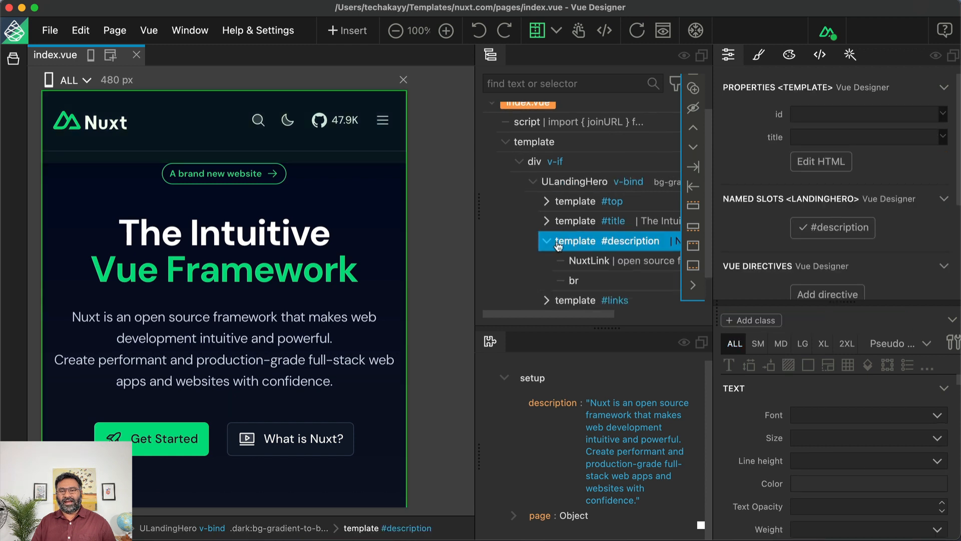
left_click(603, 265)
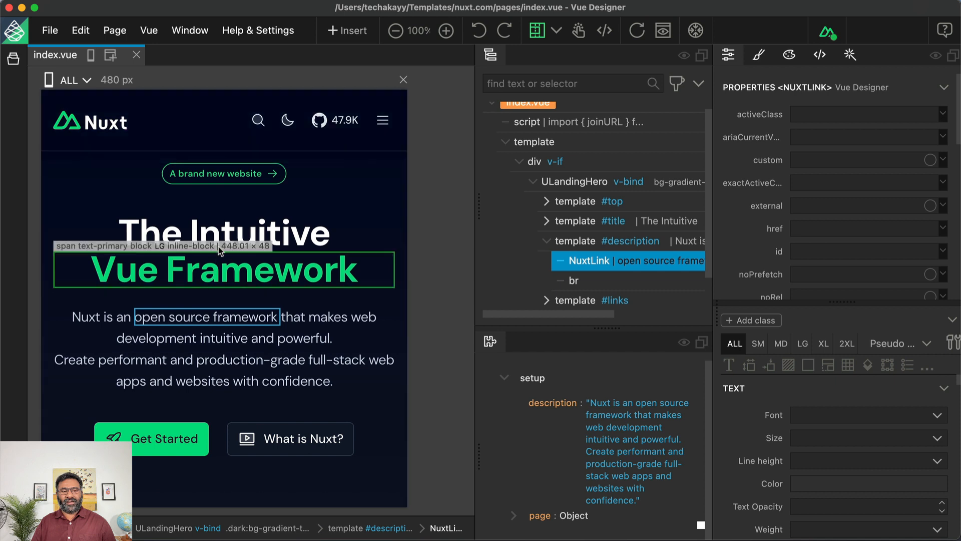
- Collapse ULandingHero, expand ULandingSection and select HomeSectionFeatures inside its #features template
left_click(534, 184)
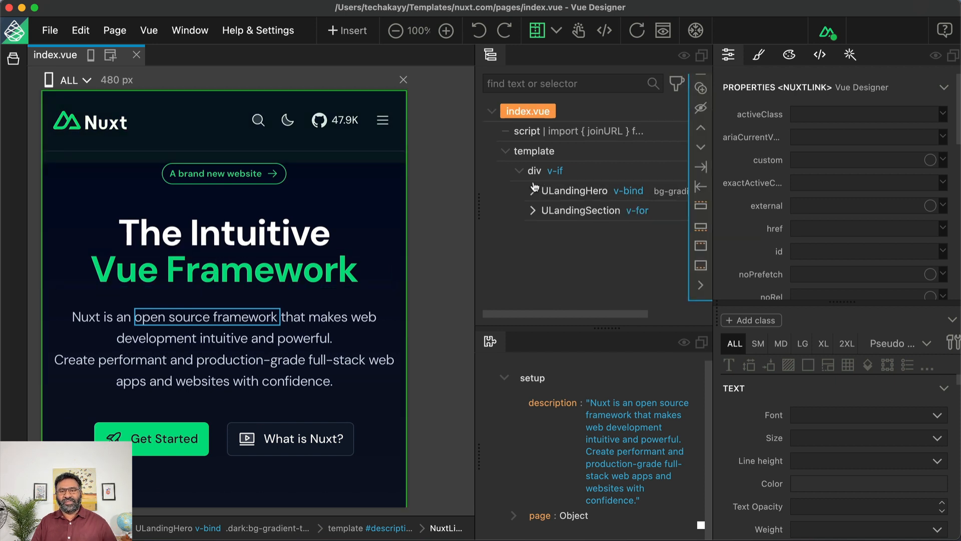
left_click(531, 212)
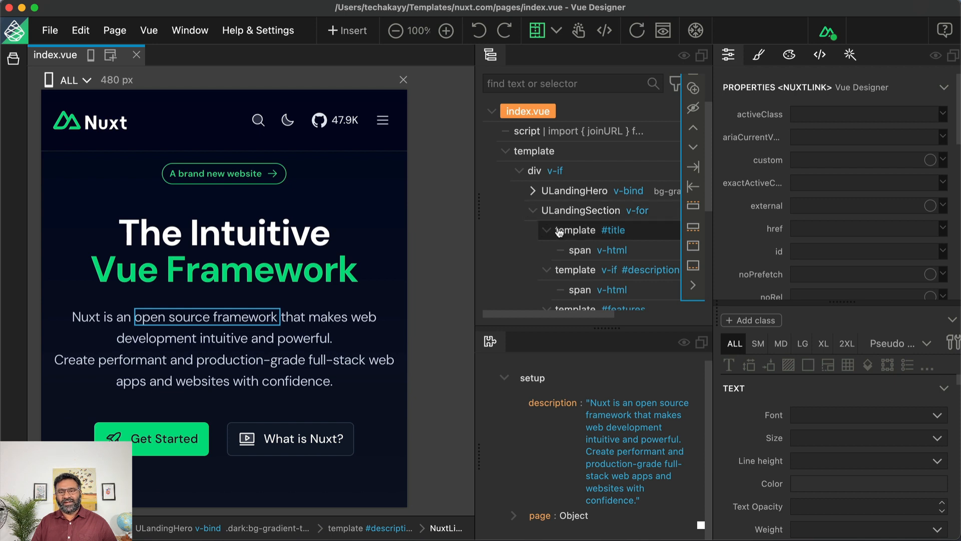
left_click(547, 232)
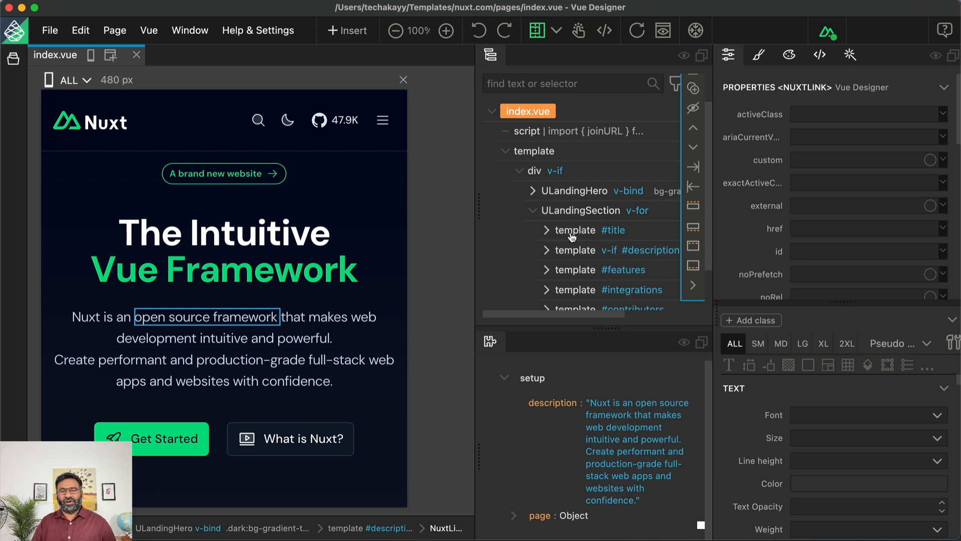
scroll(578, 244, "down", 1)
scroll(578, 243, "down", 1)
left_click(546, 221)
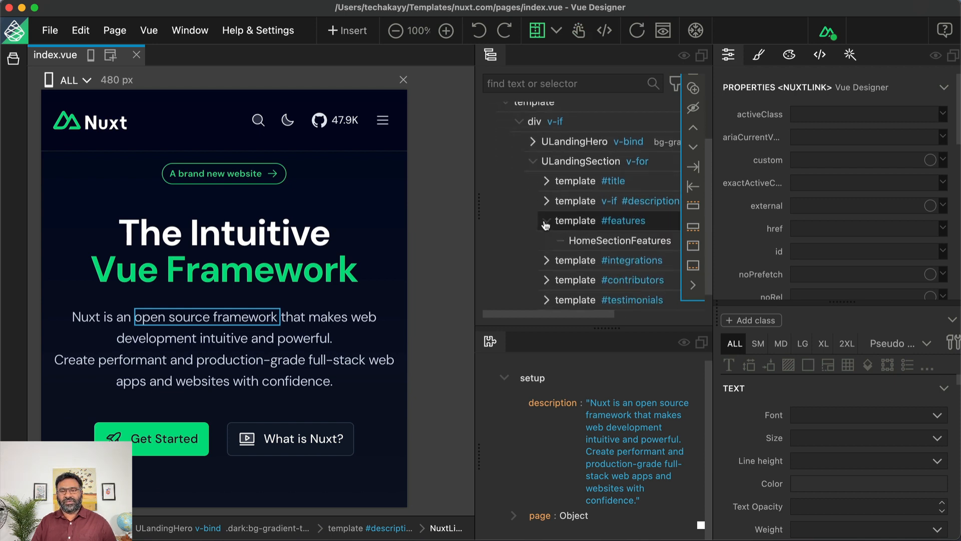
left_click(588, 242)
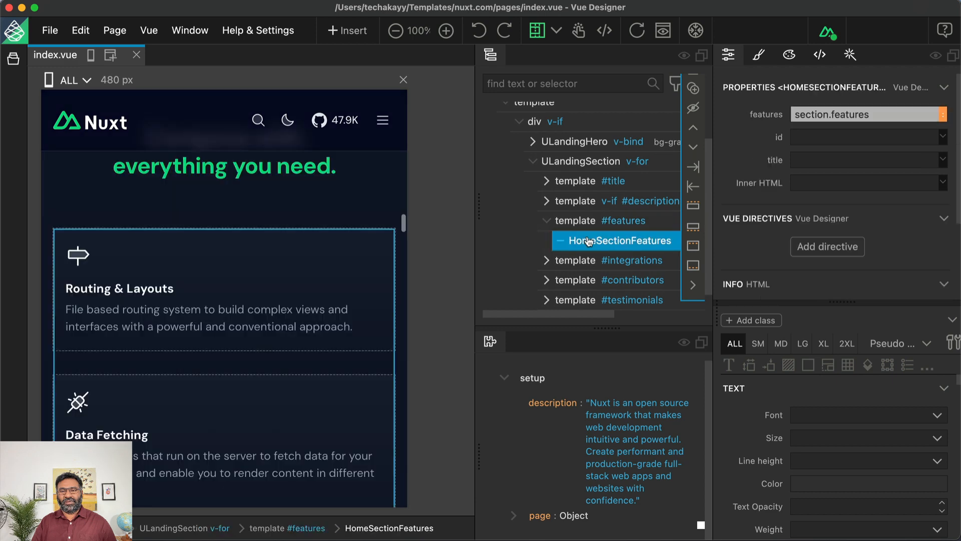
- Locate HomeSectionIntegrations, HomeSectionContributors and HomeSectionTestimonials in turn on the page by selecting them inside their slot templates
left_click(546, 221)
left_click(546, 243)
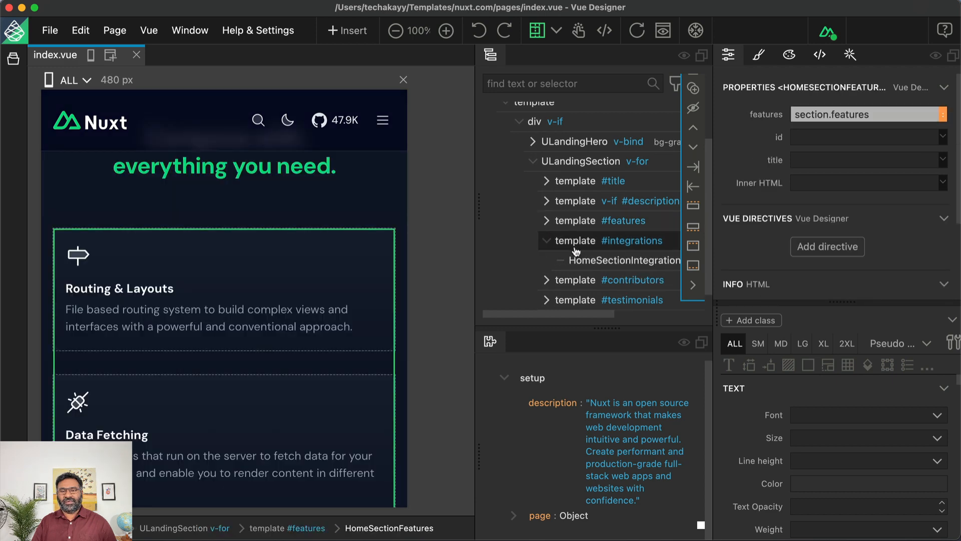
left_click(587, 262)
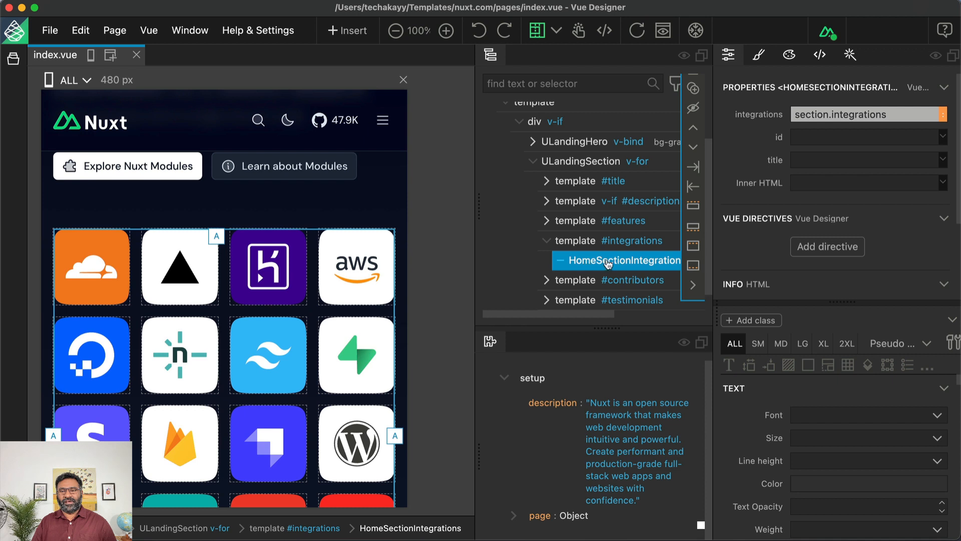
left_click(546, 280)
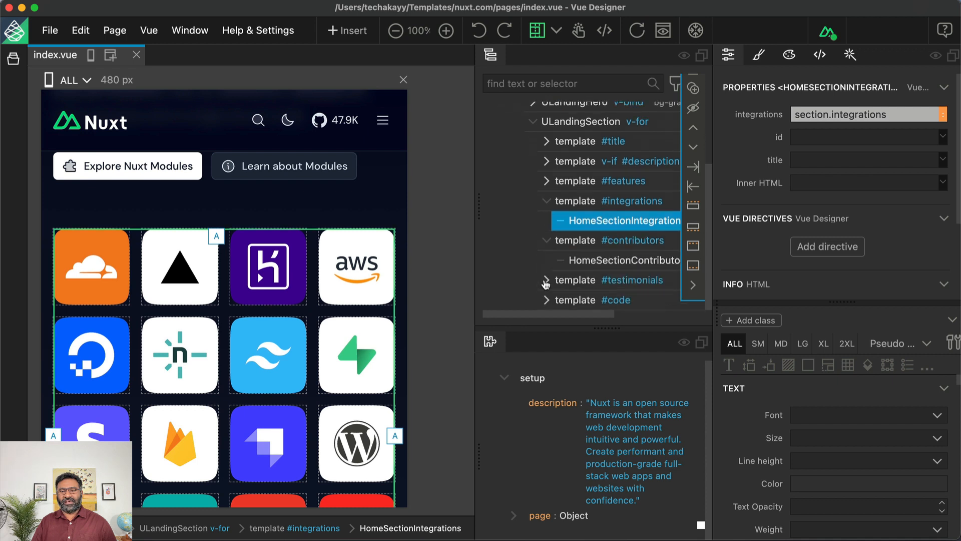
left_click(599, 266)
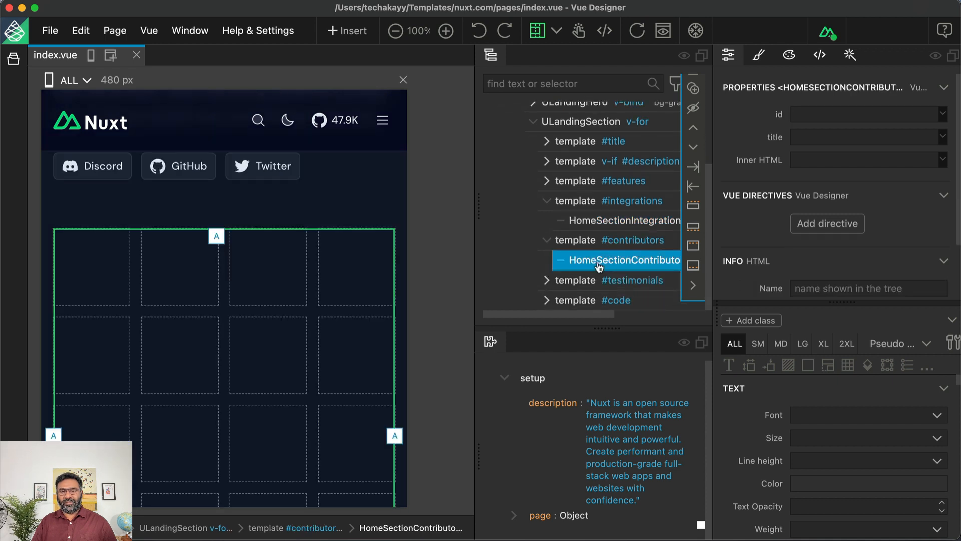
left_click(547, 280)
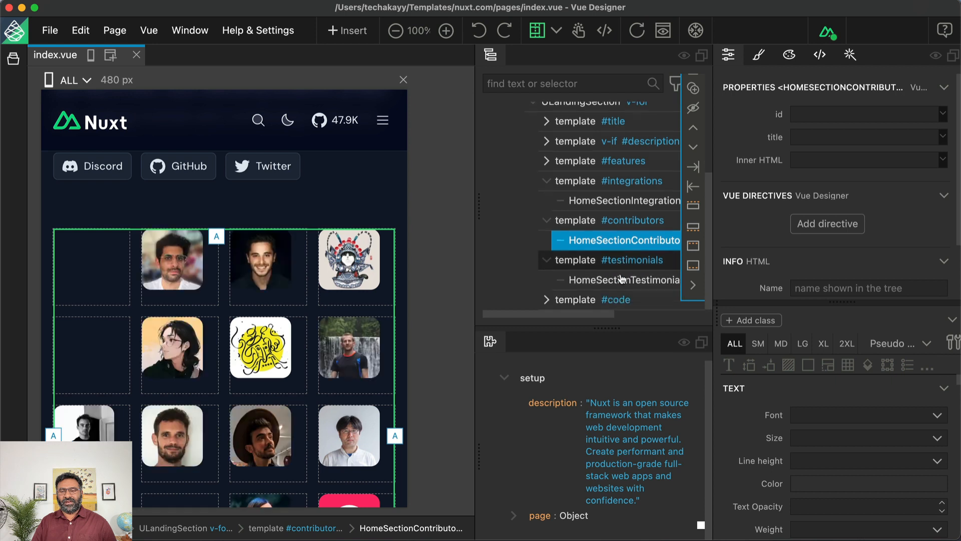
left_click(616, 280)
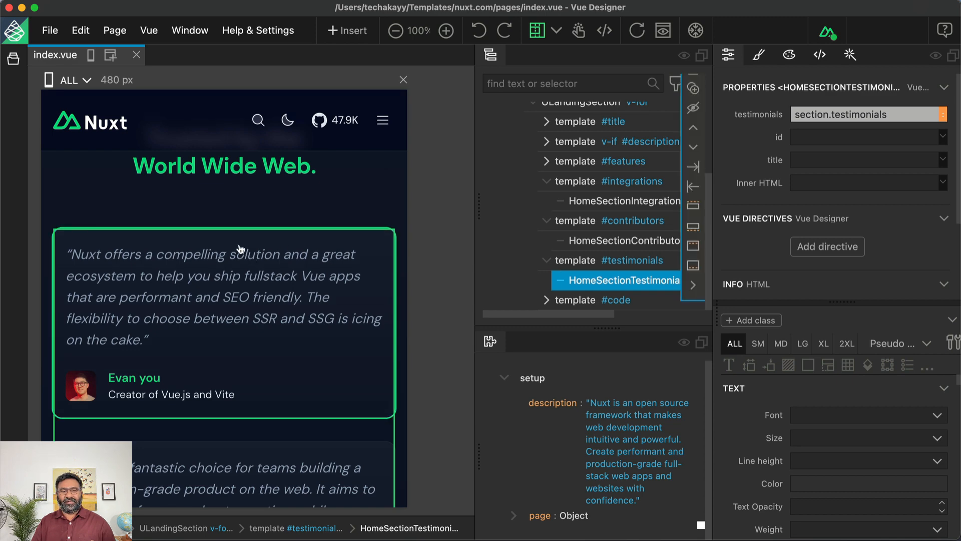
- Select the contributors grid in the page preview and switch the selected element menu on and back off
scroll(241, 249, "up", 10)
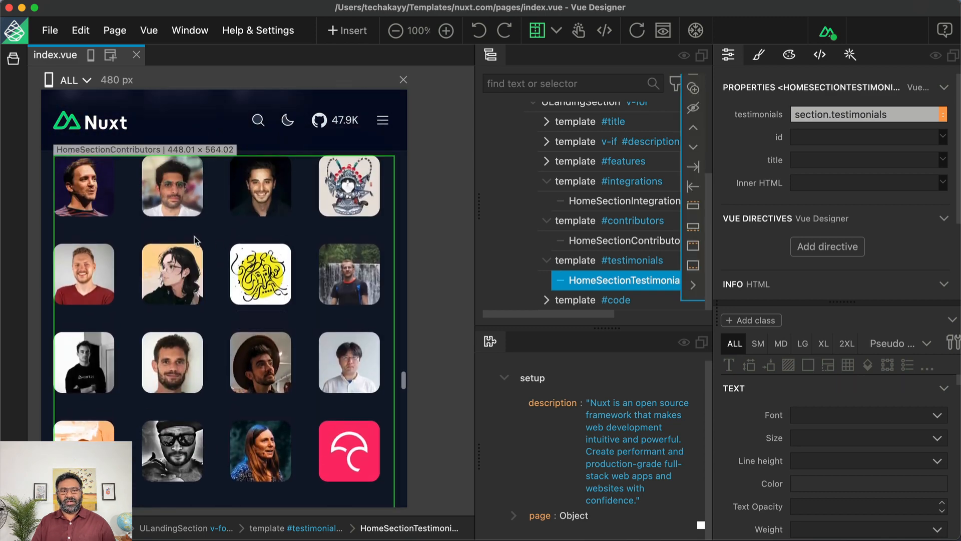
left_click(210, 238)
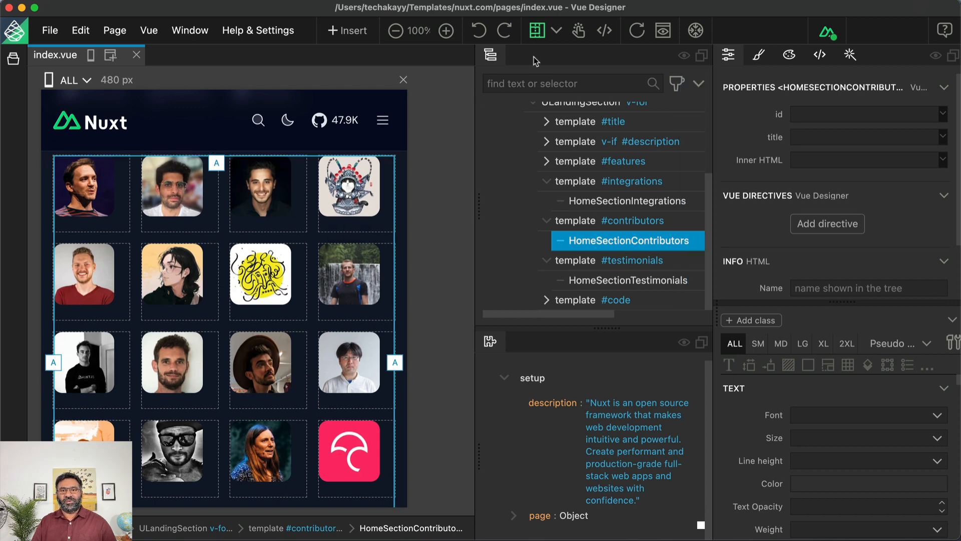
left_click(556, 31)
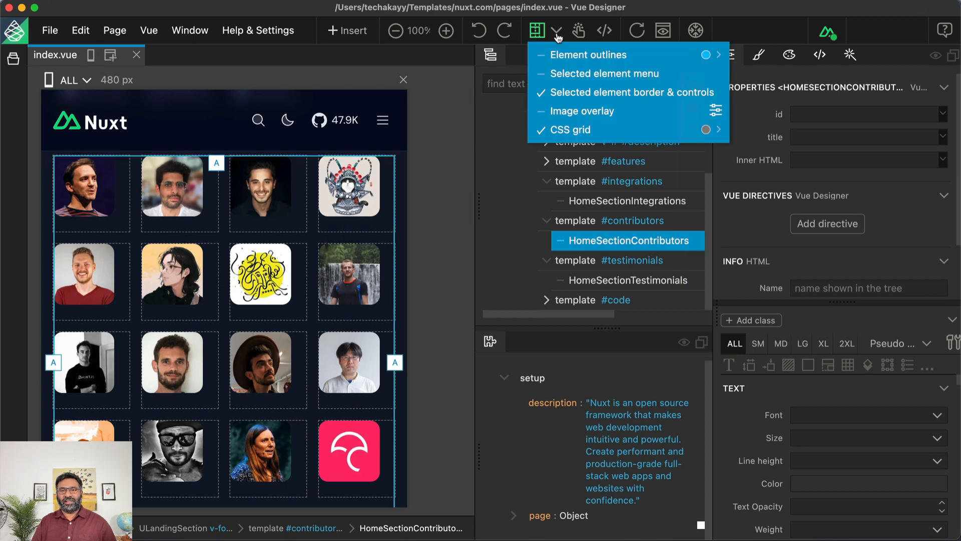
left_click(579, 76)
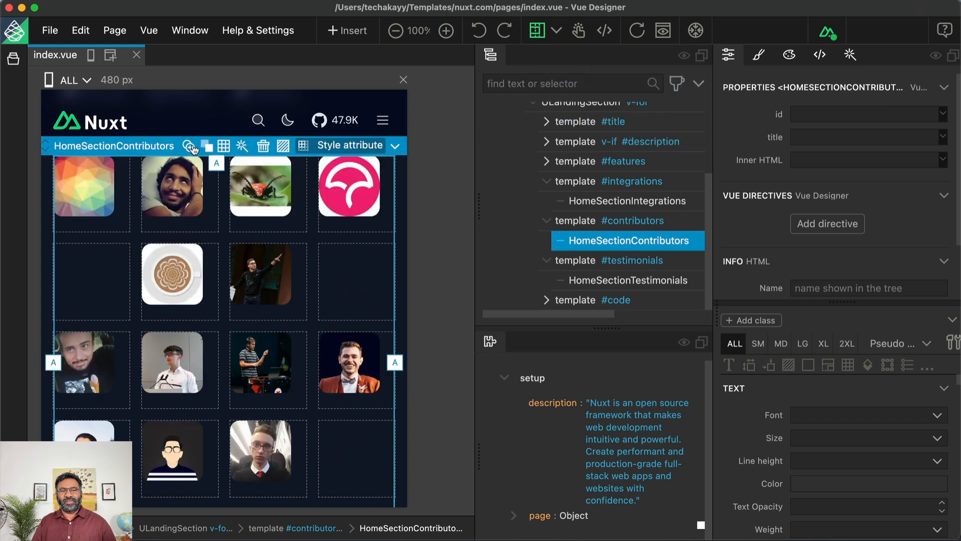
left_click(557, 32)
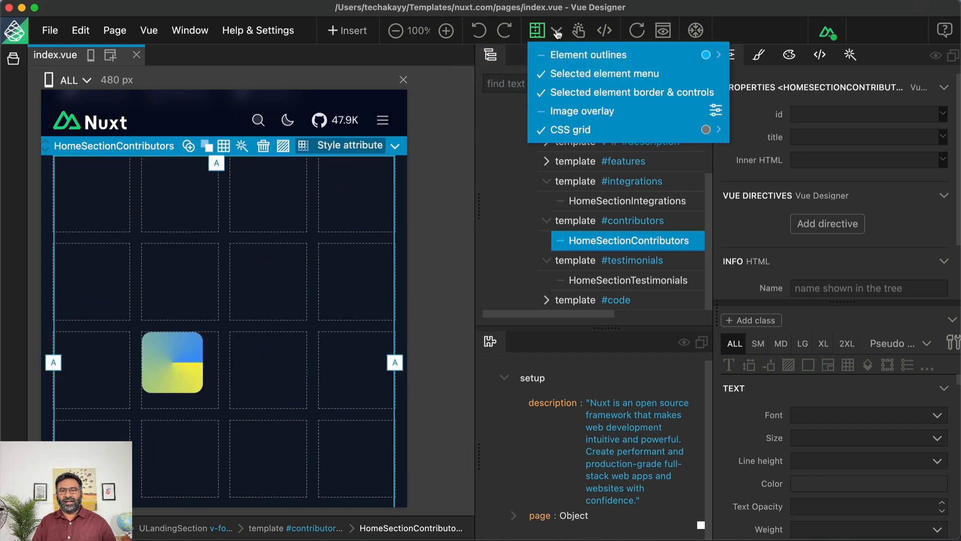
left_click(579, 77)
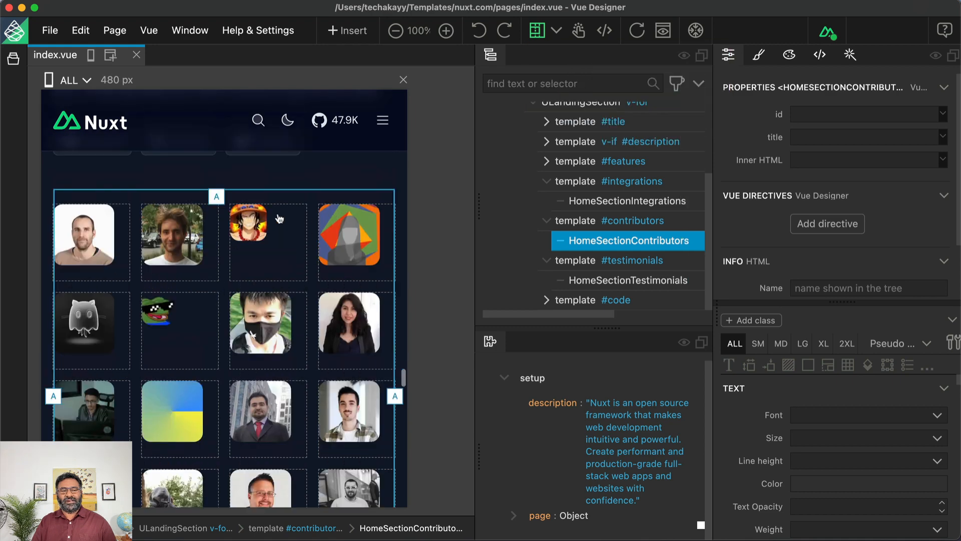
- Select the description text above the Discord, GitHub and Twitter links in the page preview
scroll(279, 214, "up", 5)
left_click(209, 233)
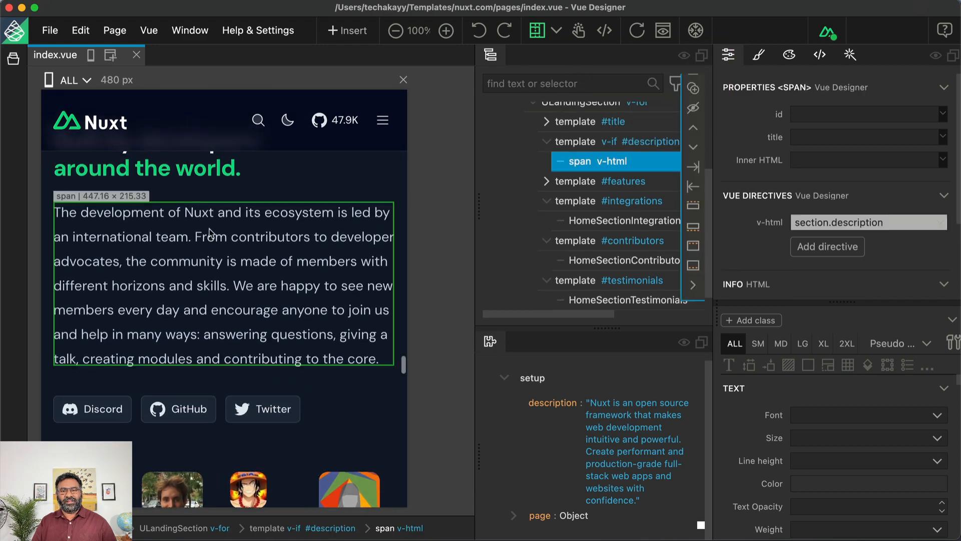
- Select the HomeSectionIntegrations logo grid in the page preview
scroll(368, 172, "up", 5)
scroll(368, 174, "up", 3)
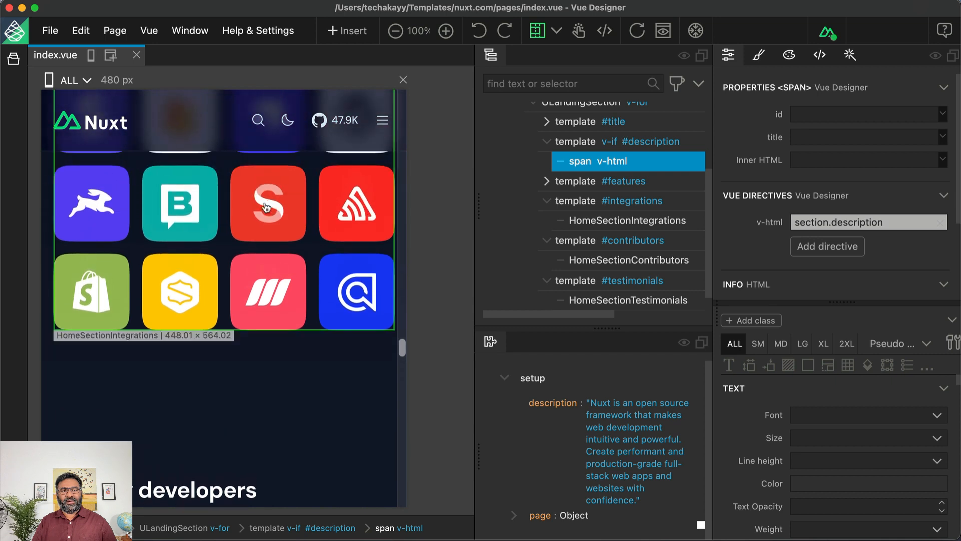
left_click(240, 209)
scroll(240, 209, "up", 4)
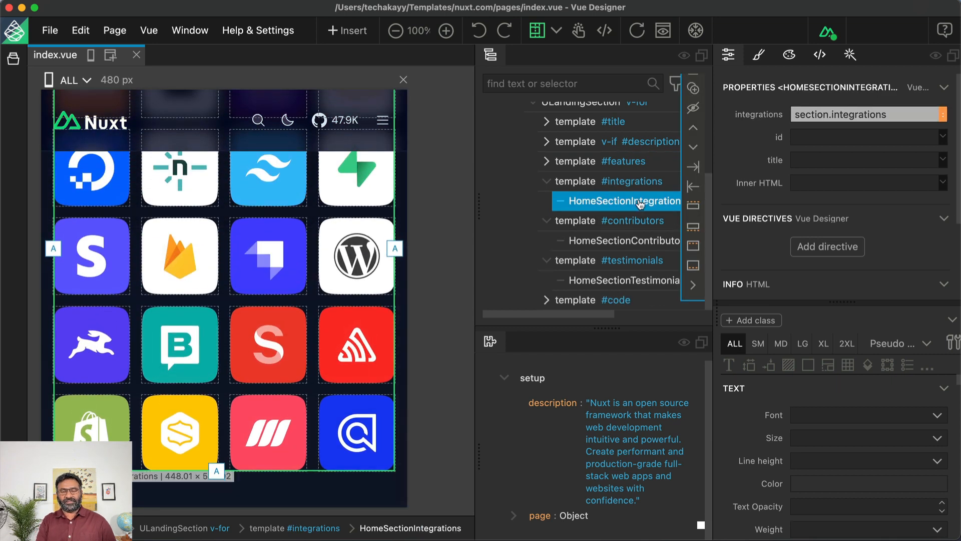
- Review the page's component list against the preview and switch editing from index.vue to the AppFooter component
scroll(583, 189, "up", 3)
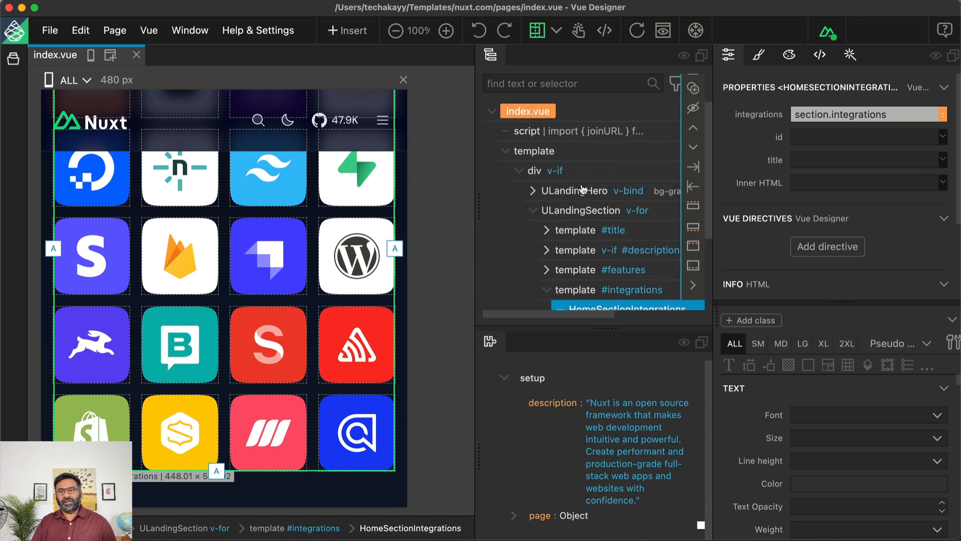
left_click(527, 112)
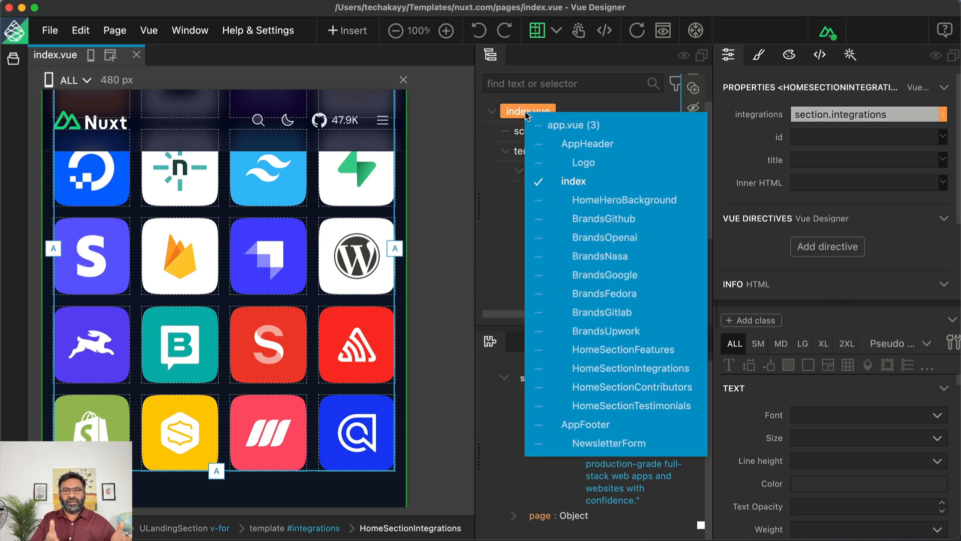
scroll(326, 197, "up", 15)
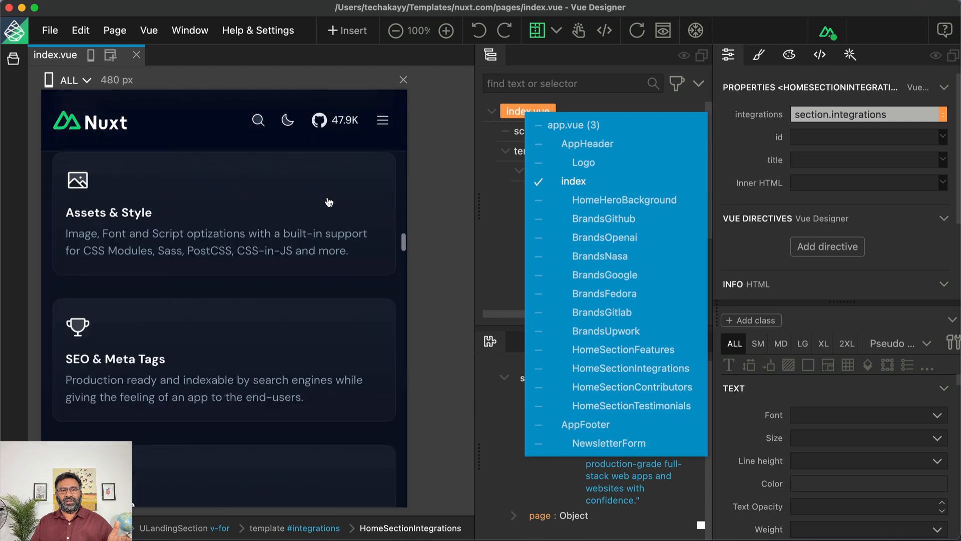
scroll(179, 209, "up", 5)
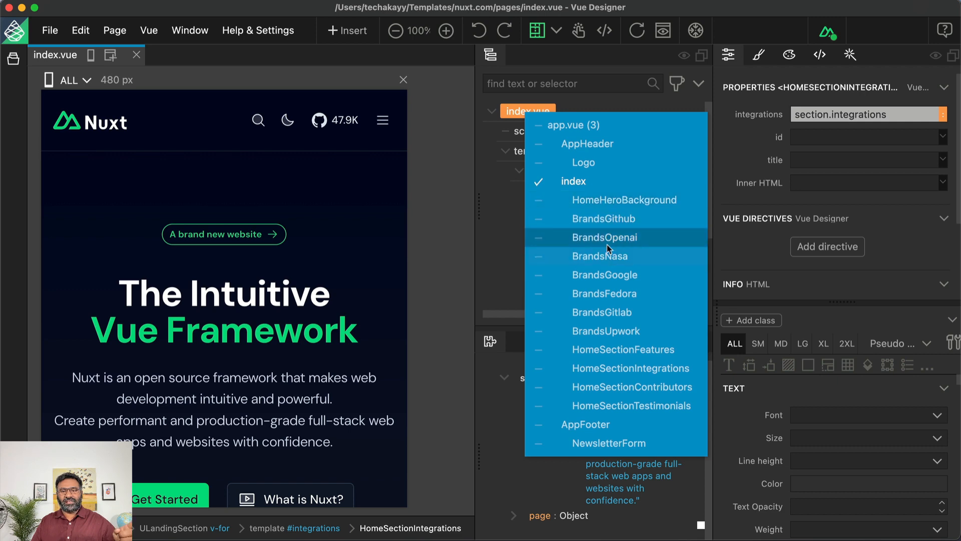
scroll(285, 289, "down", 10)
scroll(286, 290, "up", 5)
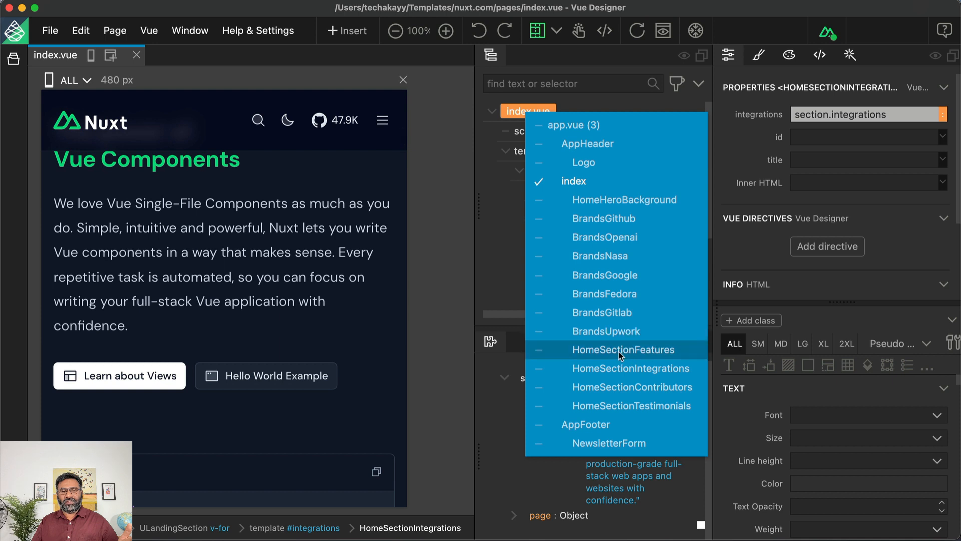
left_click(630, 424)
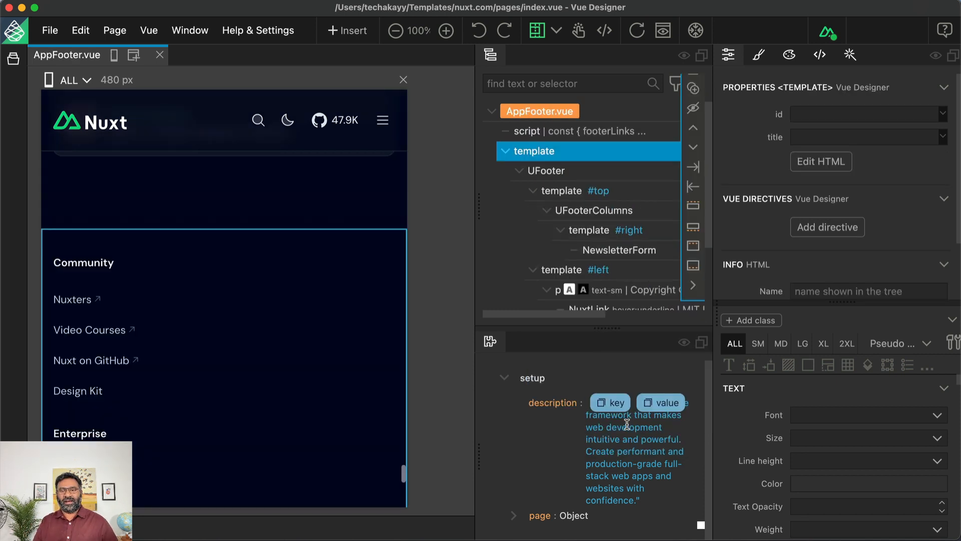
- Select UFooter in the AppFooter tree and collapse its #top, #left and #right templates
left_click(582, 152)
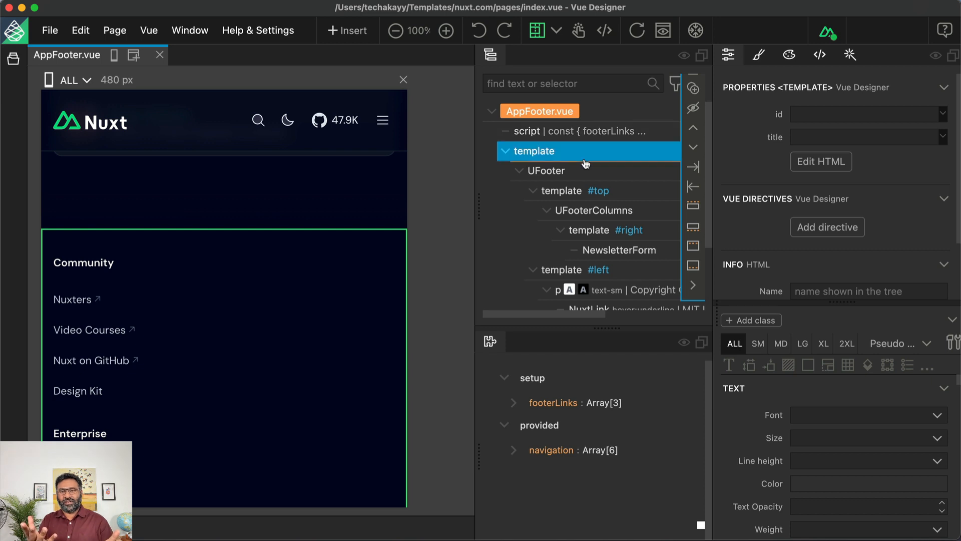
left_click(582, 171)
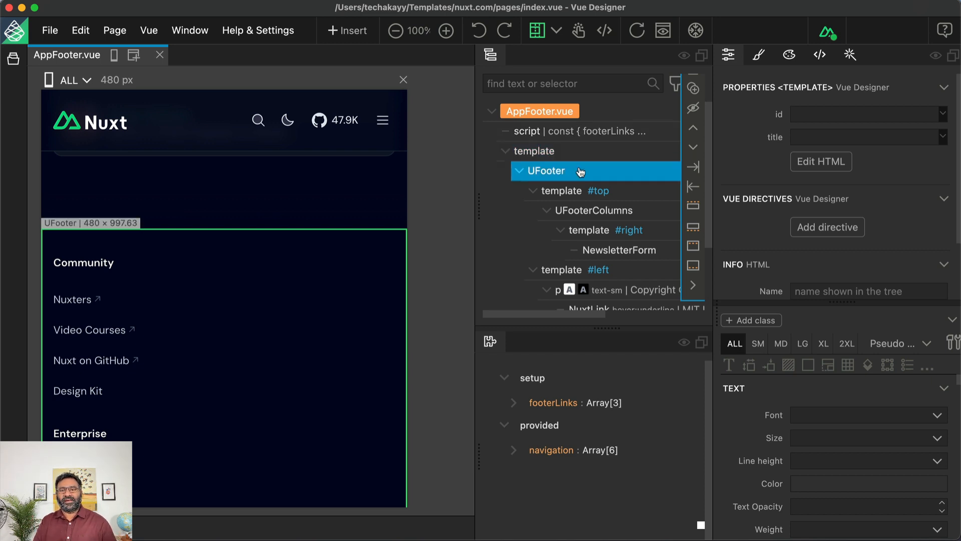
left_click(520, 172)
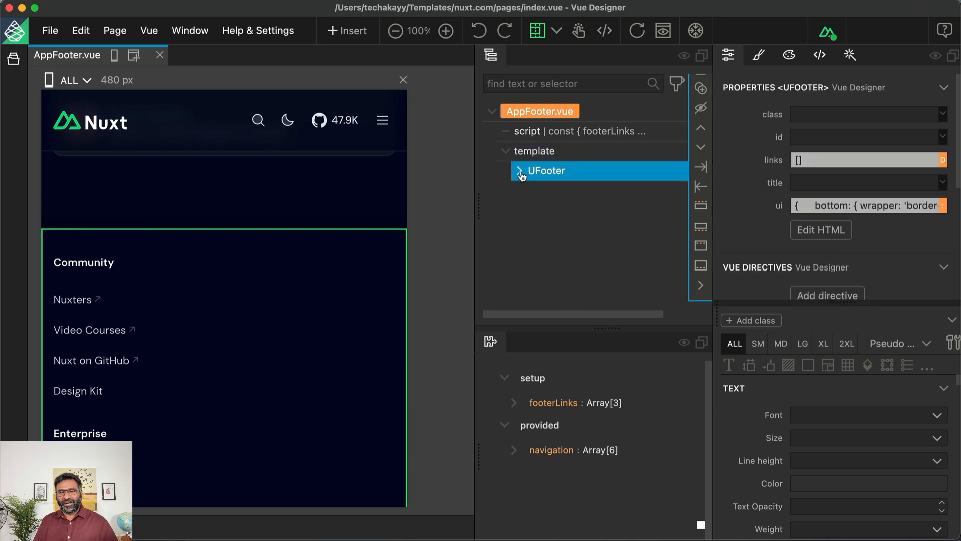
left_click(521, 173)
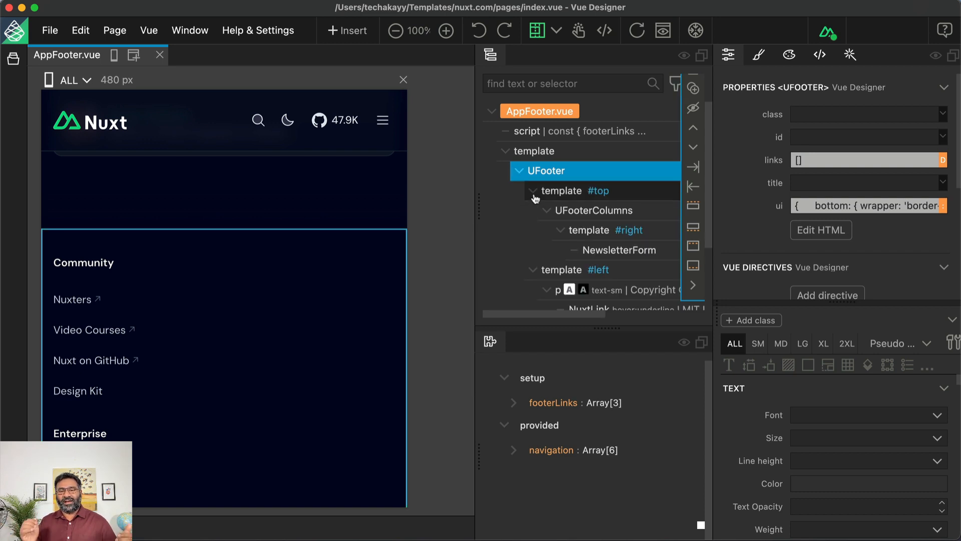
left_click(534, 194)
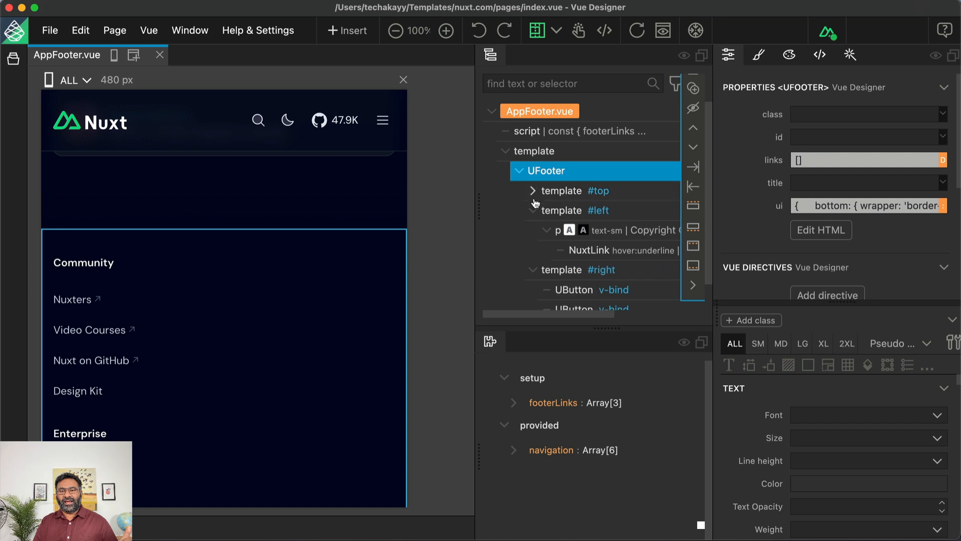
left_click(533, 210)
left_click(535, 230)
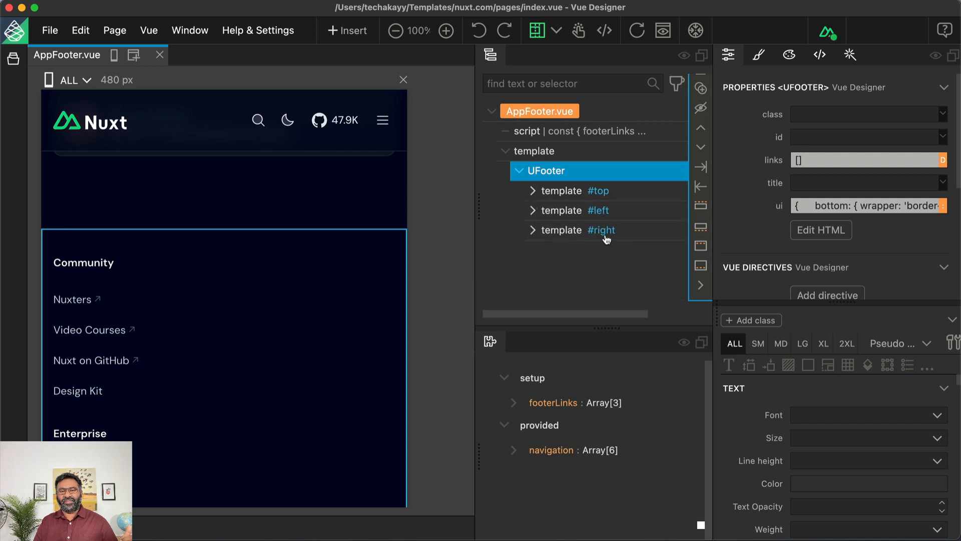
- Expand footerLinks and its first object in the AppFooter setup data
left_click(514, 404)
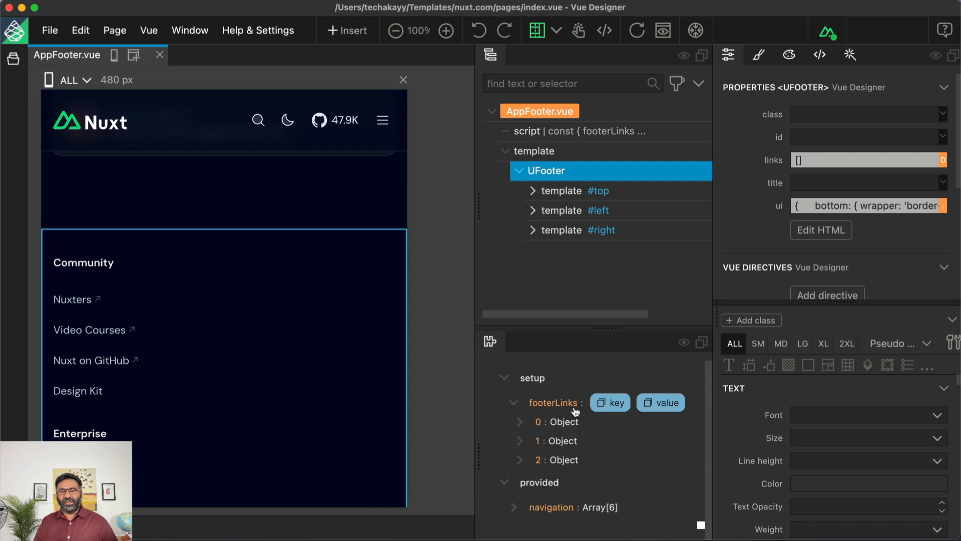
left_click(518, 422)
scroll(521, 423, "down", 2)
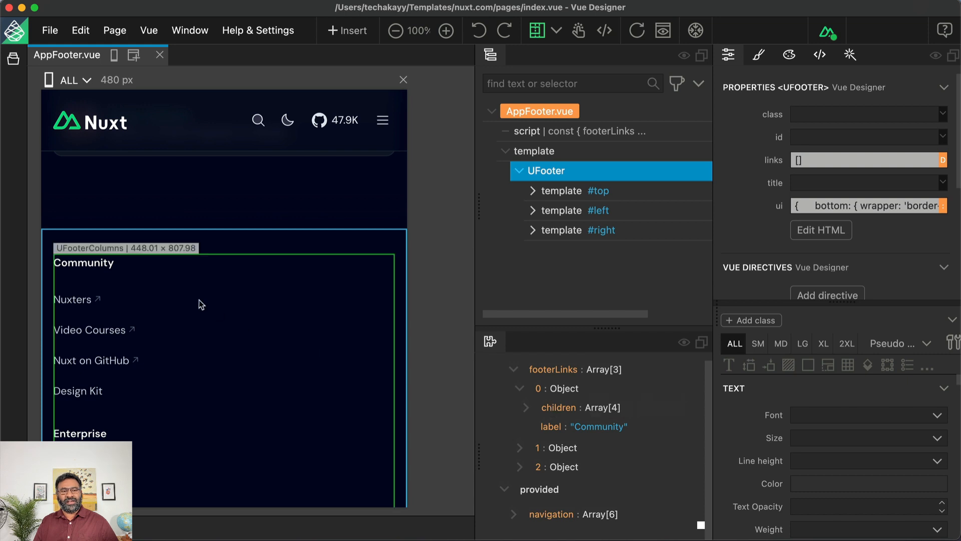
- Select the UFooterColumns block in the page preview and review its Community, Enterprise and Solutions link groups
scroll(190, 298, "down", 2)
left_click(129, 279)
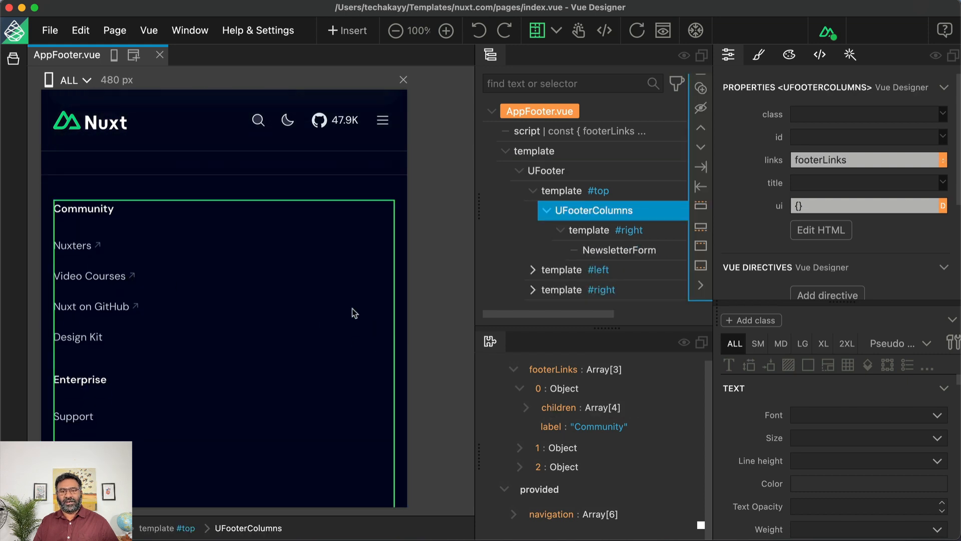
scroll(172, 268, "down", 1)
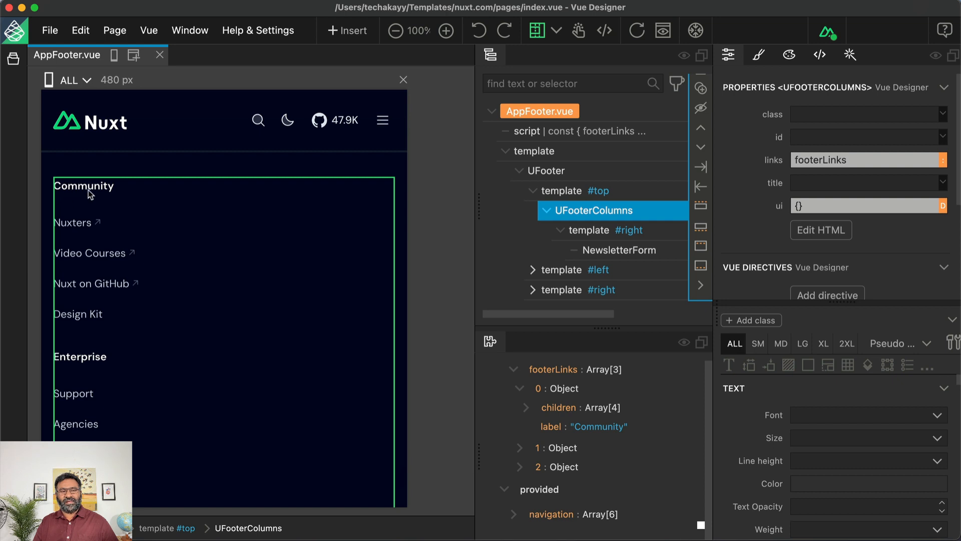
scroll(79, 367, "down", 8)
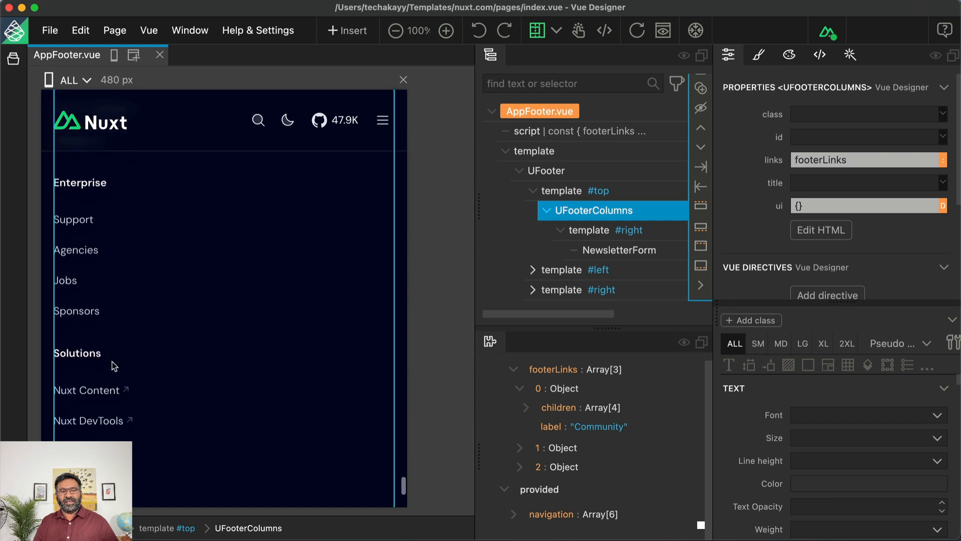
scroll(94, 316, "down", 3)
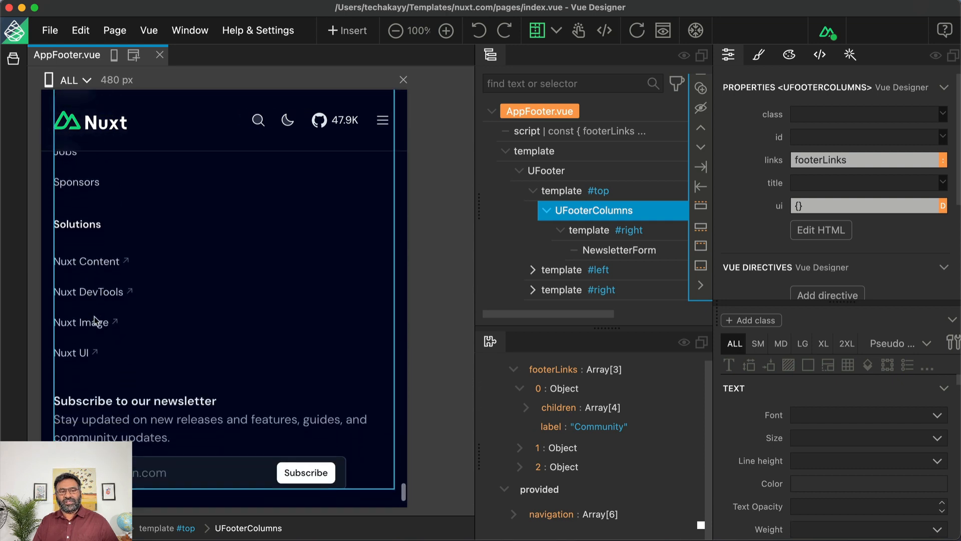
scroll(95, 317, "up", 6)
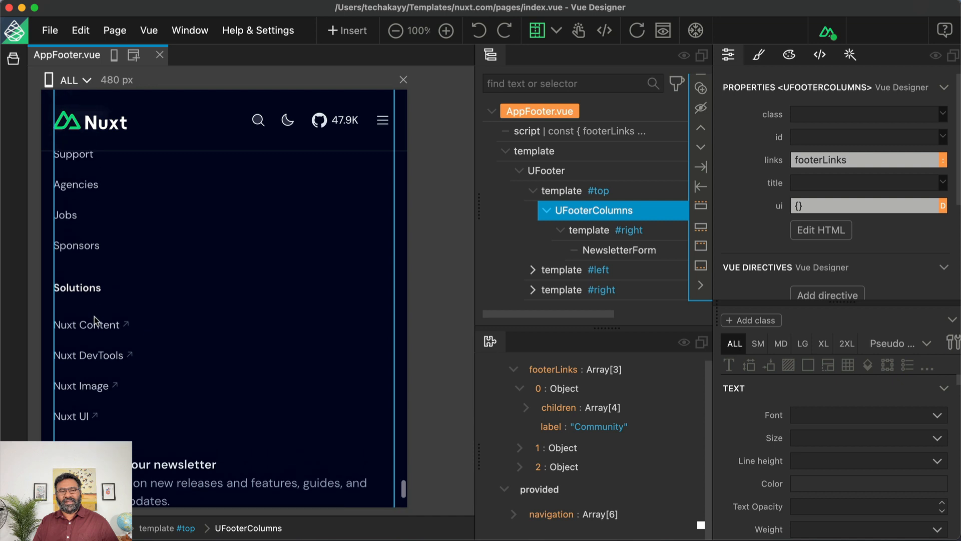
- Locate UFooterColumns from the tree and collapse the first footerLinks object in the setup data
left_click(596, 215)
mouse_move(521, 390)
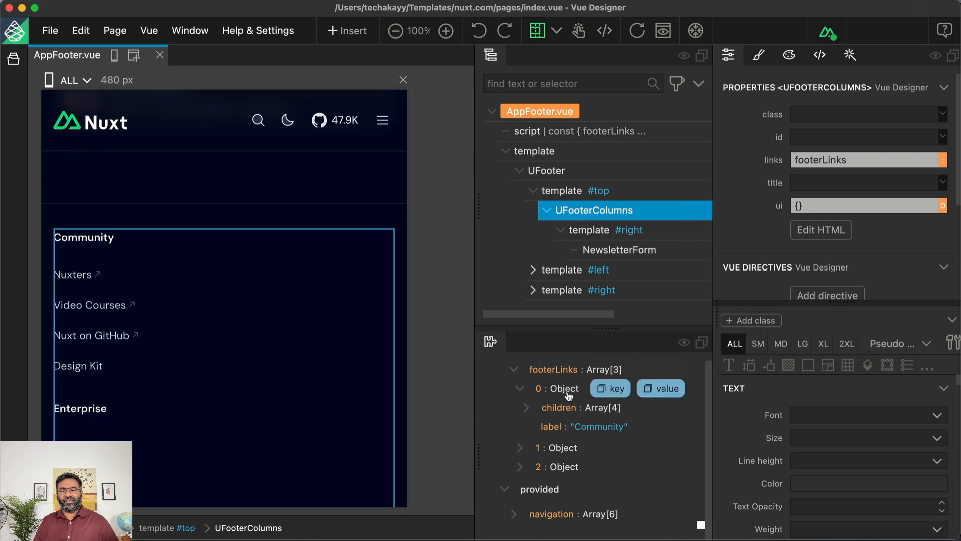
scroll(522, 401, "up", 1)
left_click(521, 411)
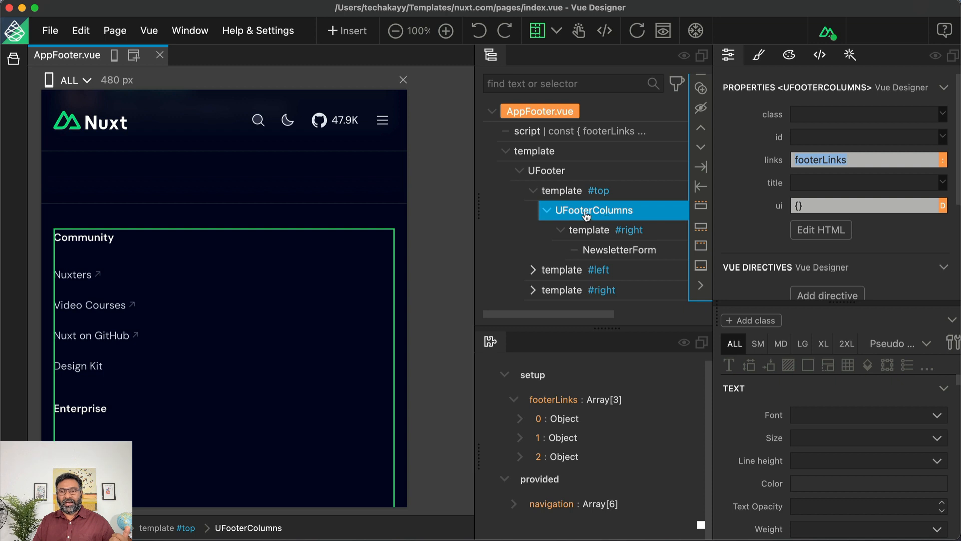
- Move NewsletterForm out of UFooterColumns to directly below it in the #top template, and delete the emptied #right template inside UFooterColumns
left_click(601, 252)
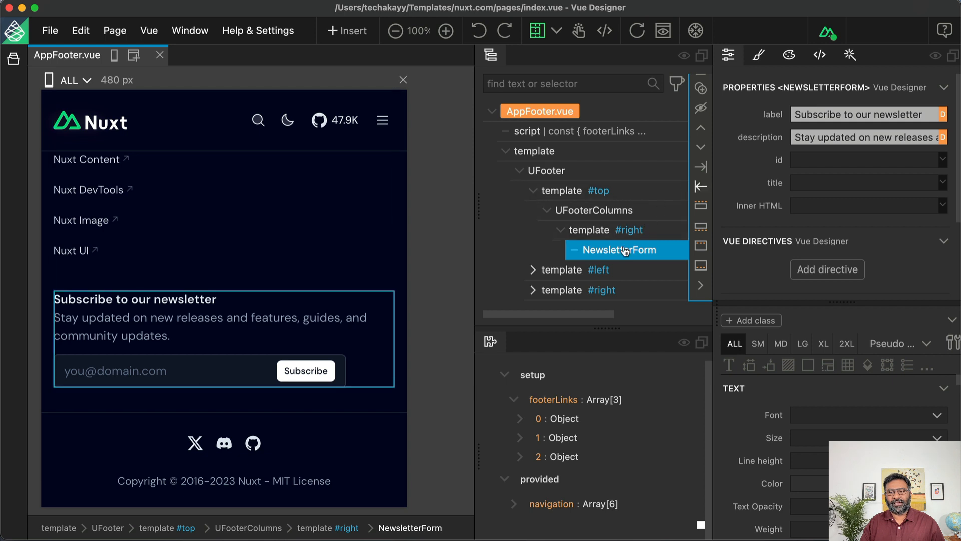
left_click_drag(618, 252, 574, 206)
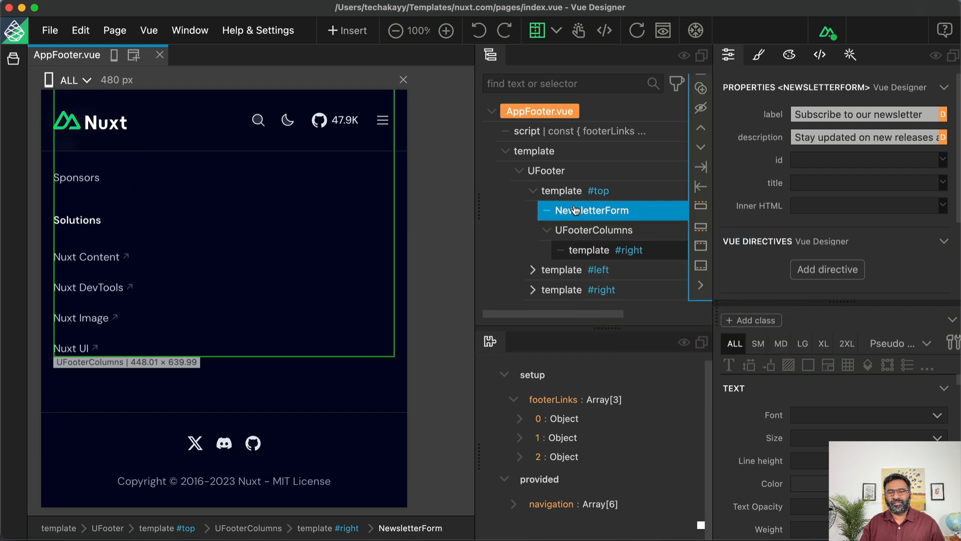
left_click(589, 254)
key("Delete")
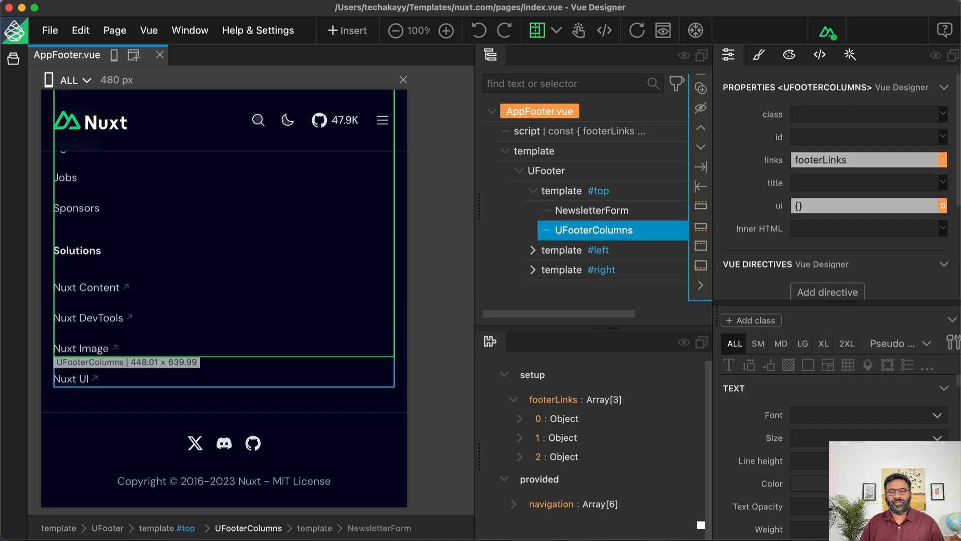
left_click(612, 216)
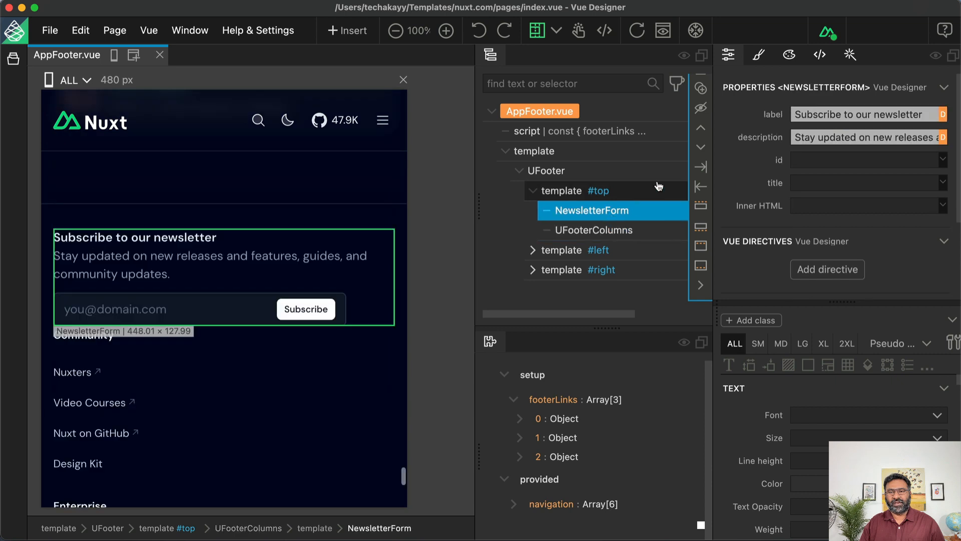
left_click(701, 148)
- Set the links property of UFooterColumns to an empty array [] and save the component
left_click(590, 211)
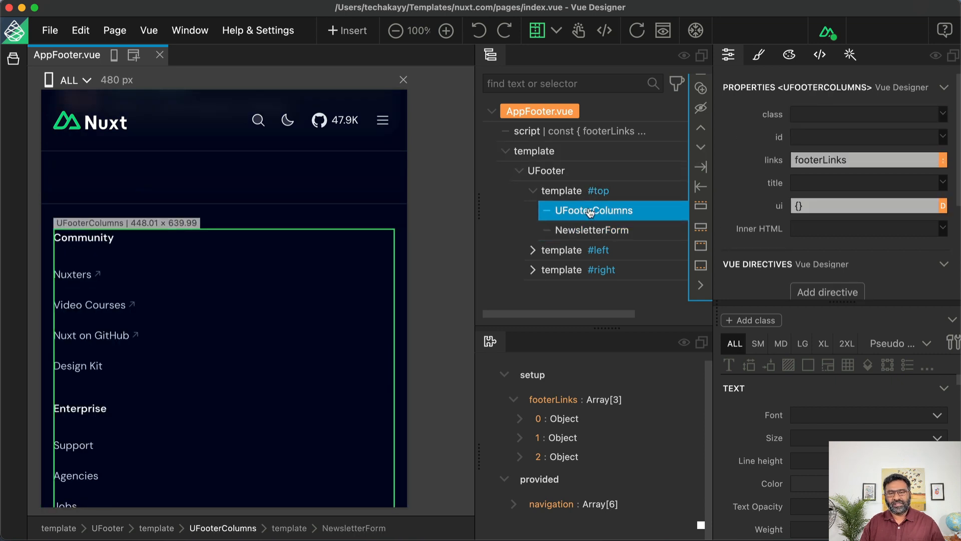
left_click(814, 159)
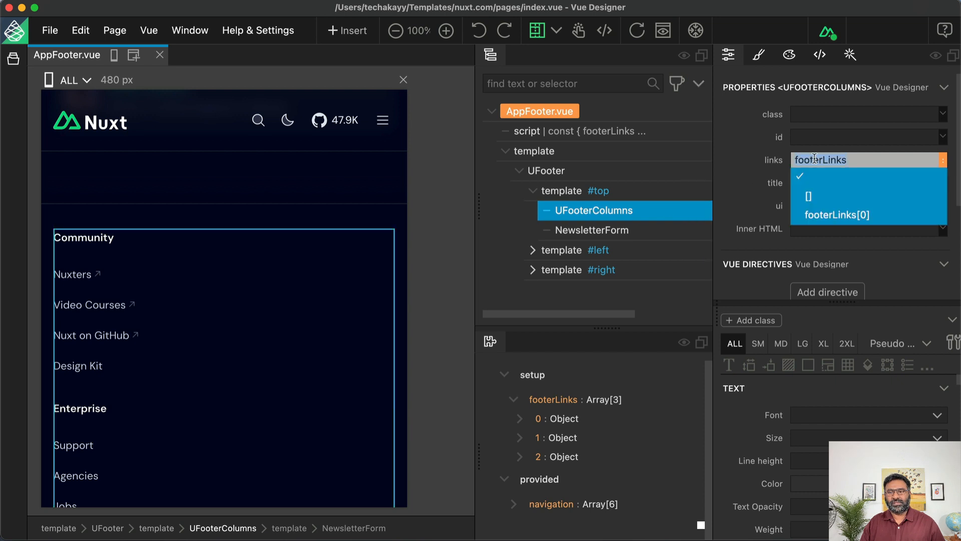
key("BackSpace")
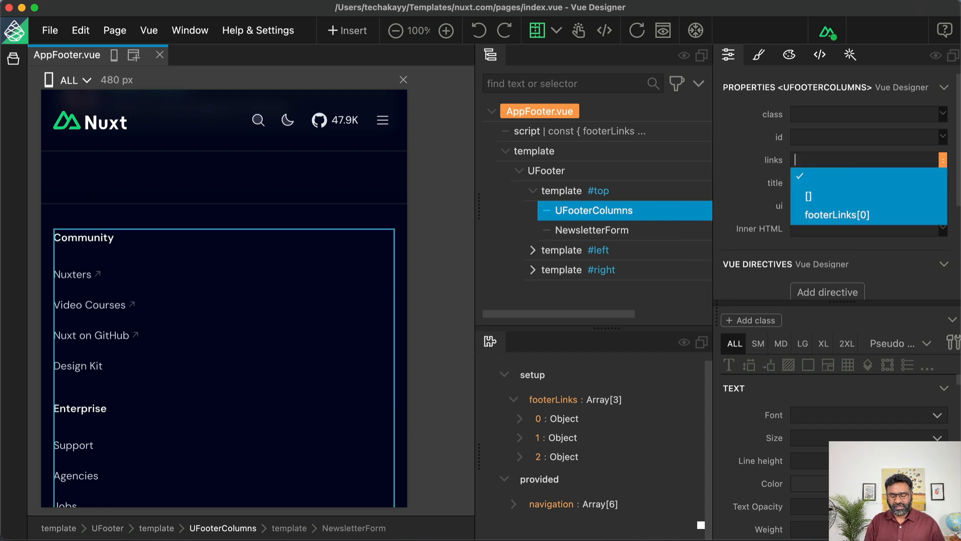
type("[]")
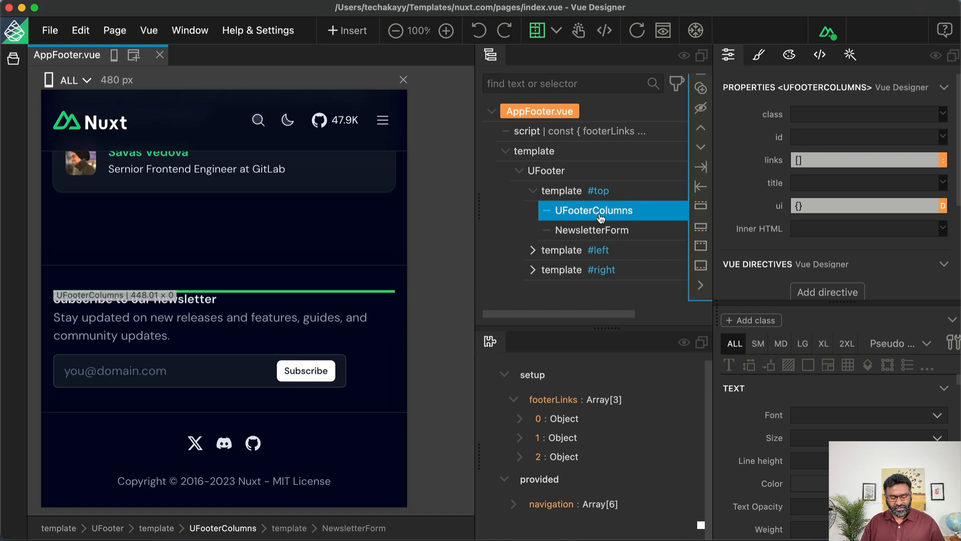
key("super+s")
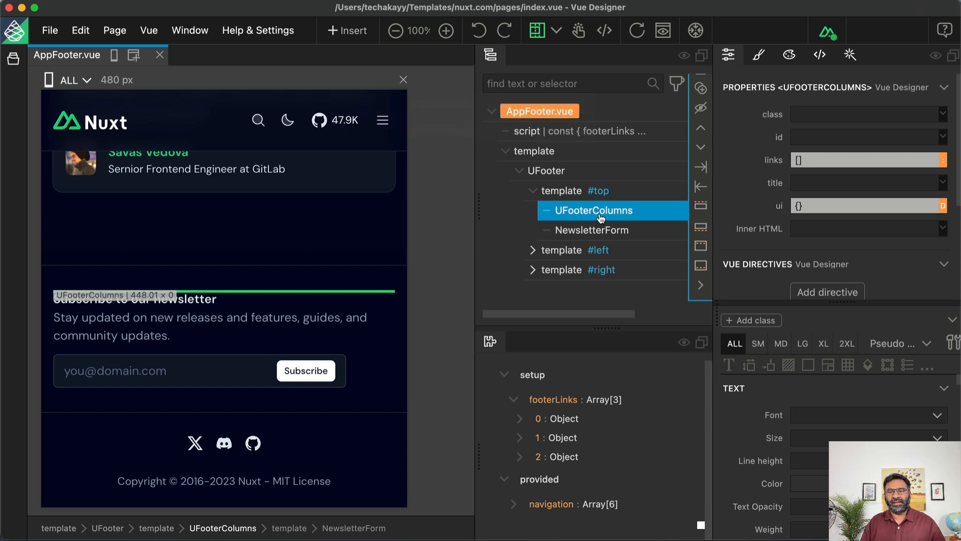
- Add a v-for directive to UFooterColumns
scroll(804, 254, "down", 1)
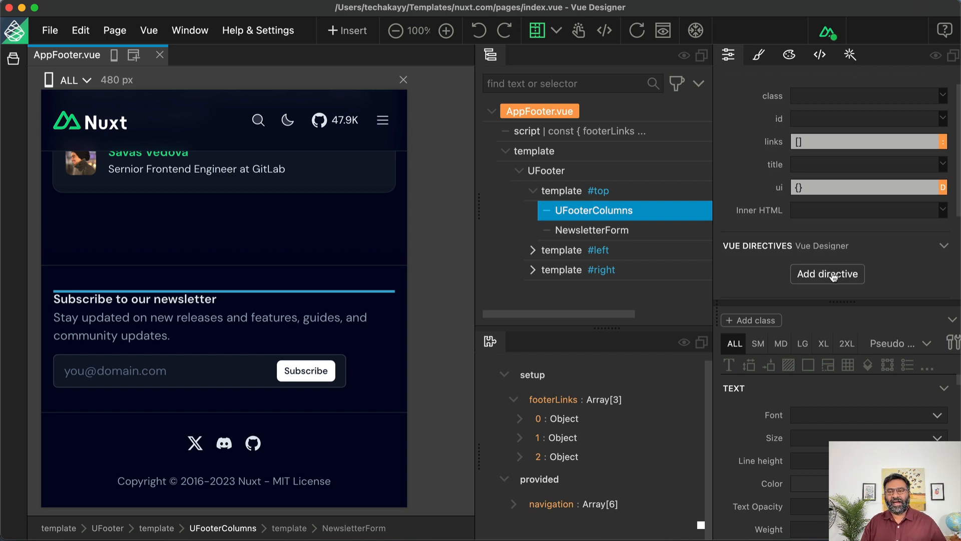
left_click(831, 275)
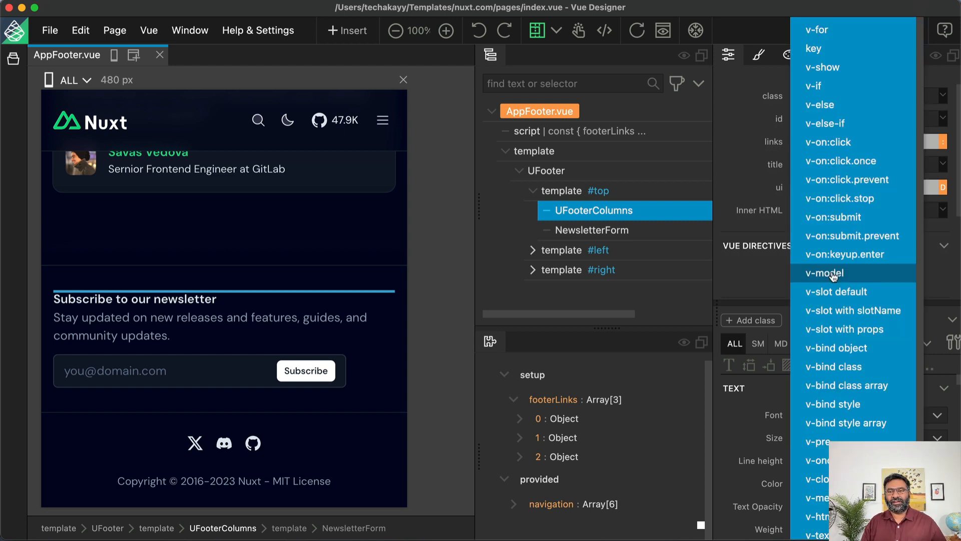
left_click(852, 31)
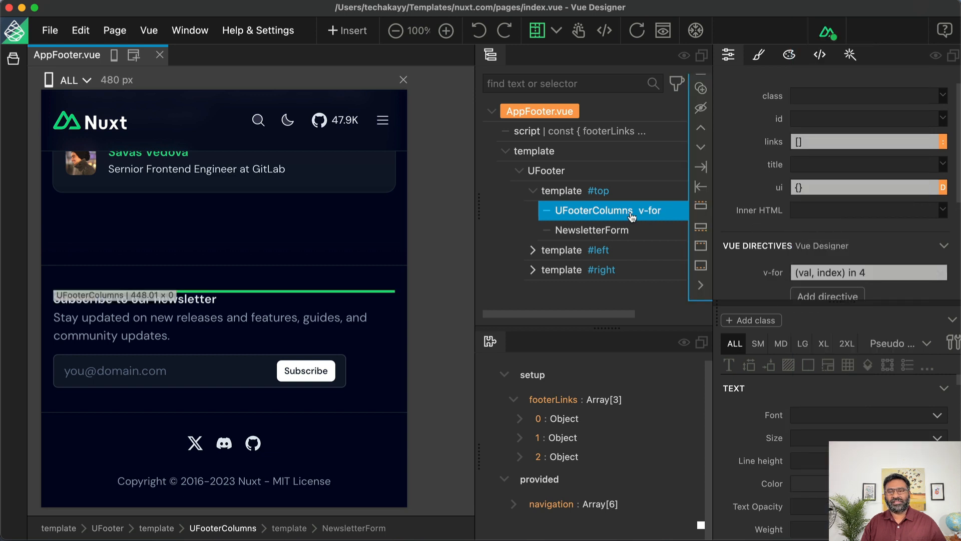
- Set the v-for expression of UFooterColumns to (footerGroups, index) in footerLinks
left_click(863, 273)
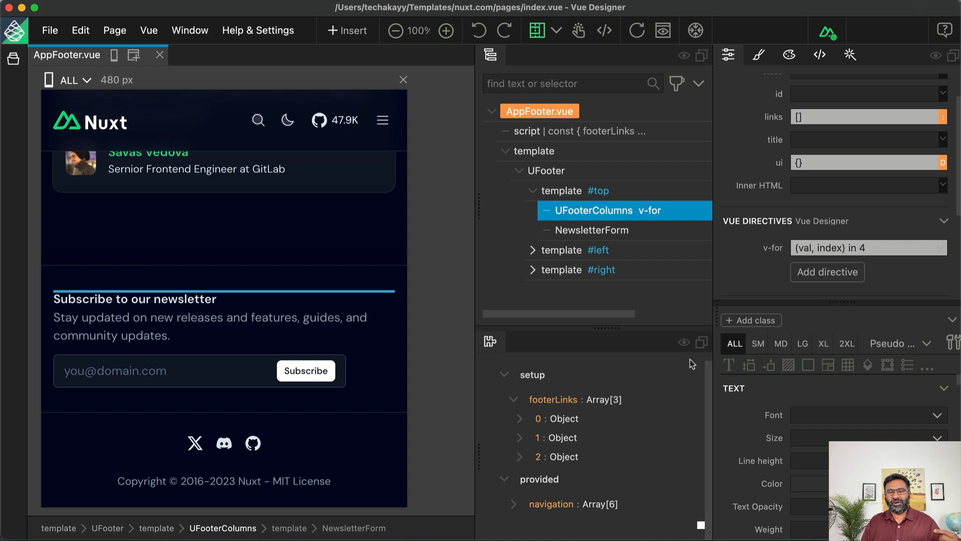
mouse_move(572, 399)
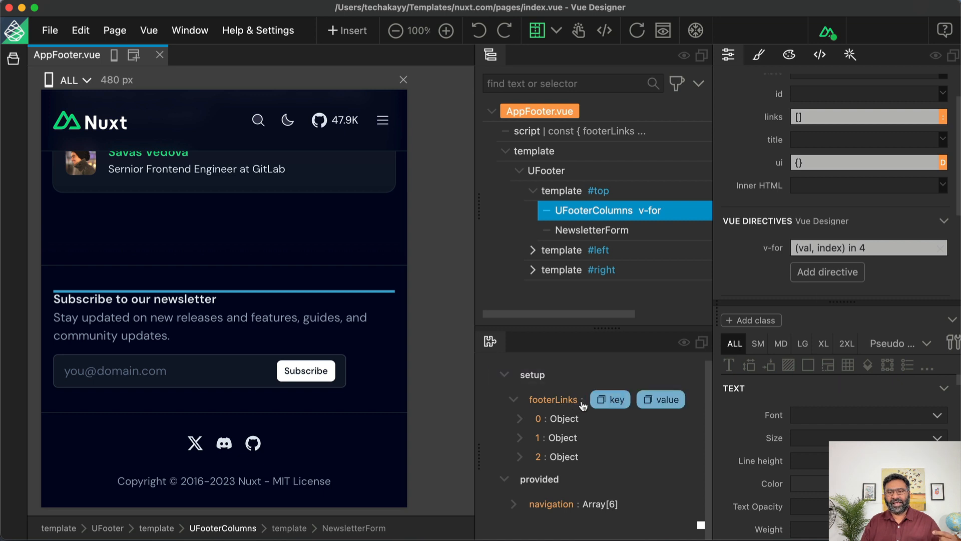
left_click(612, 402)
left_click(872, 248)
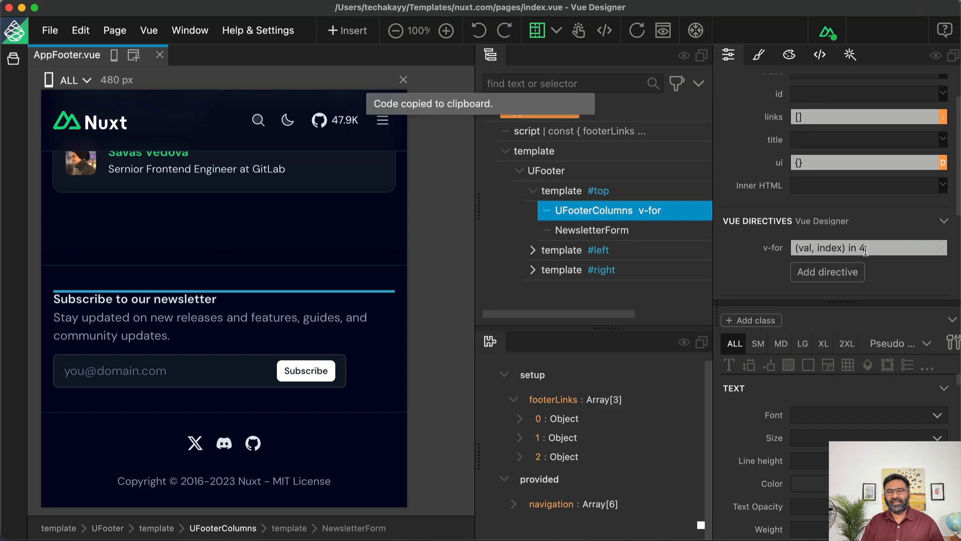
key("super+v")
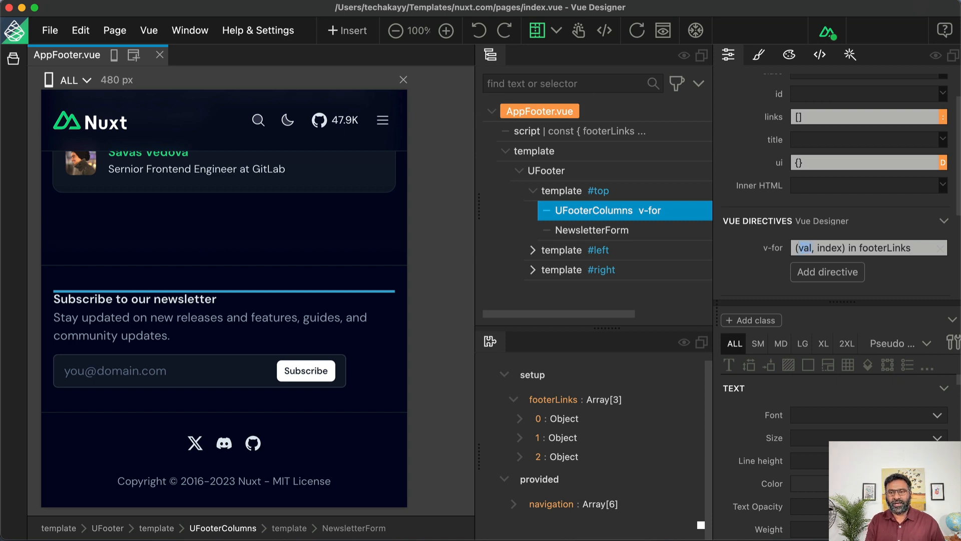
type("footerGroups")
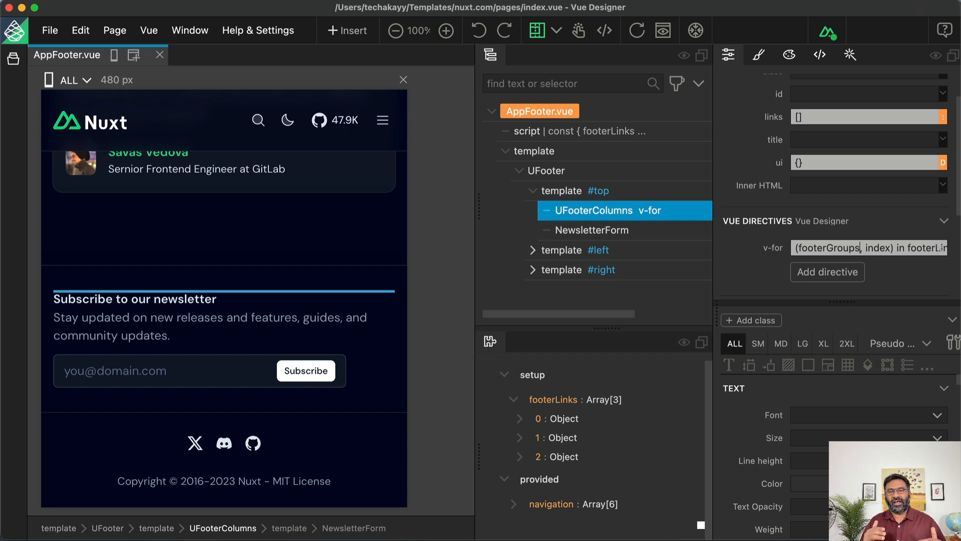
- Add a :key directive to UFooterColumns bound to index
mouse_move(637, 209)
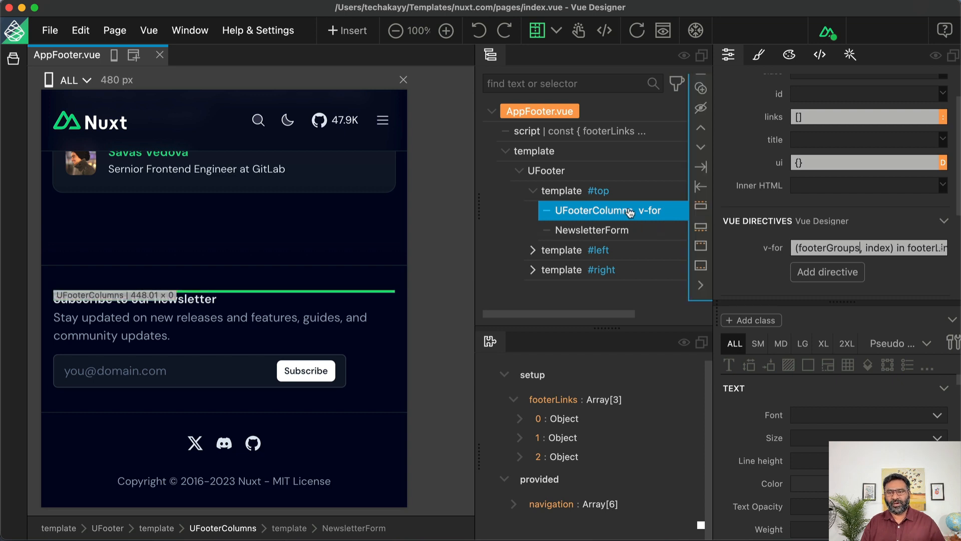
left_click(819, 273)
left_click(831, 55)
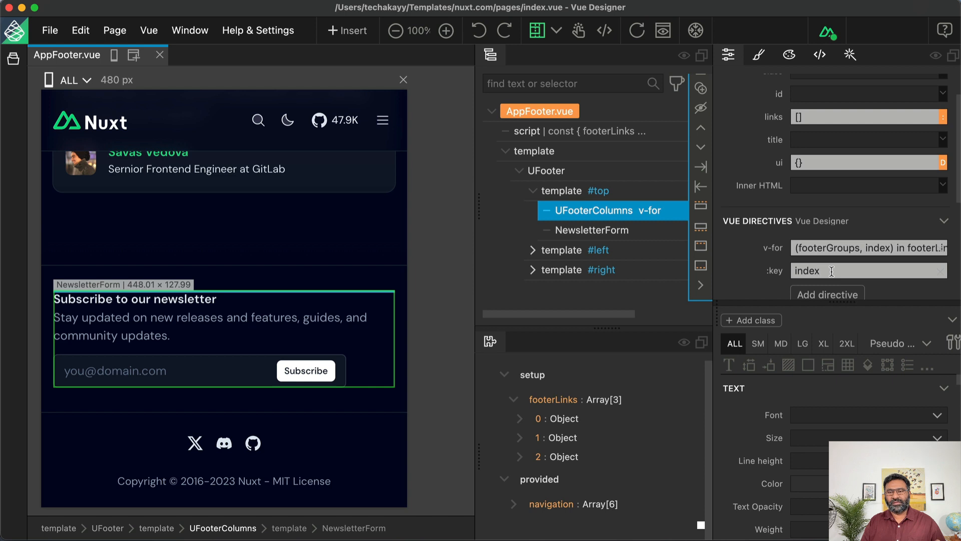
- Bind the links property of UFooterColumns to the v-for variable footerGroups wrapped in an array, as [footerGroups]
left_click(944, 117)
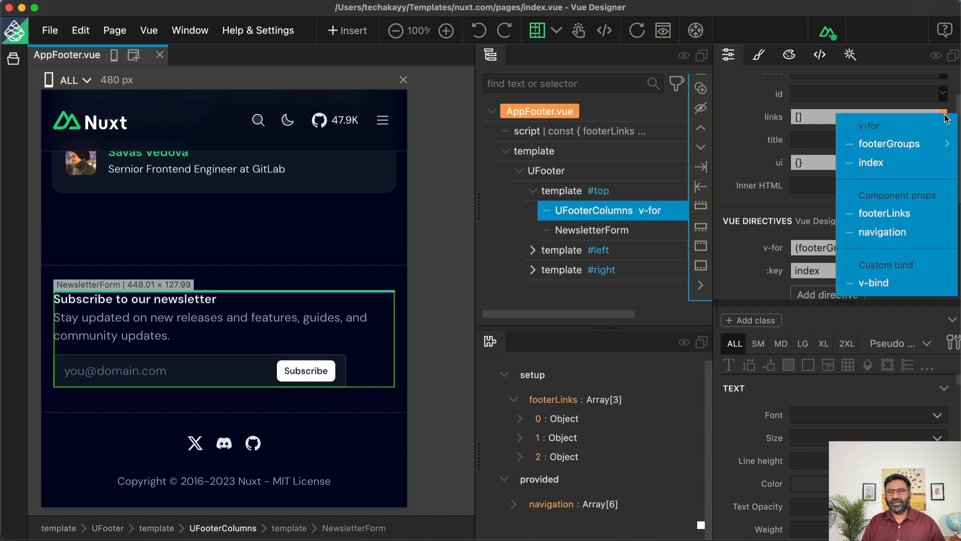
mouse_move(884, 145)
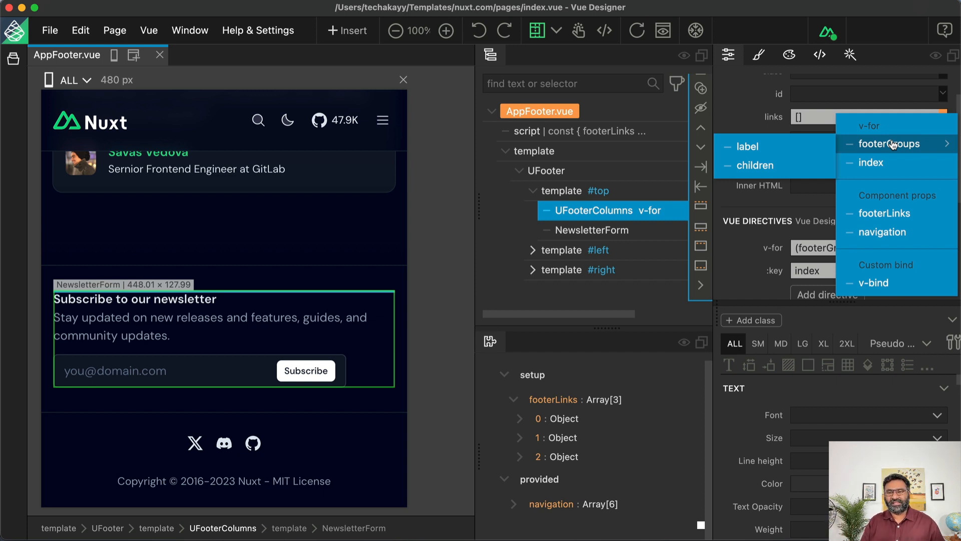
left_click(894, 145)
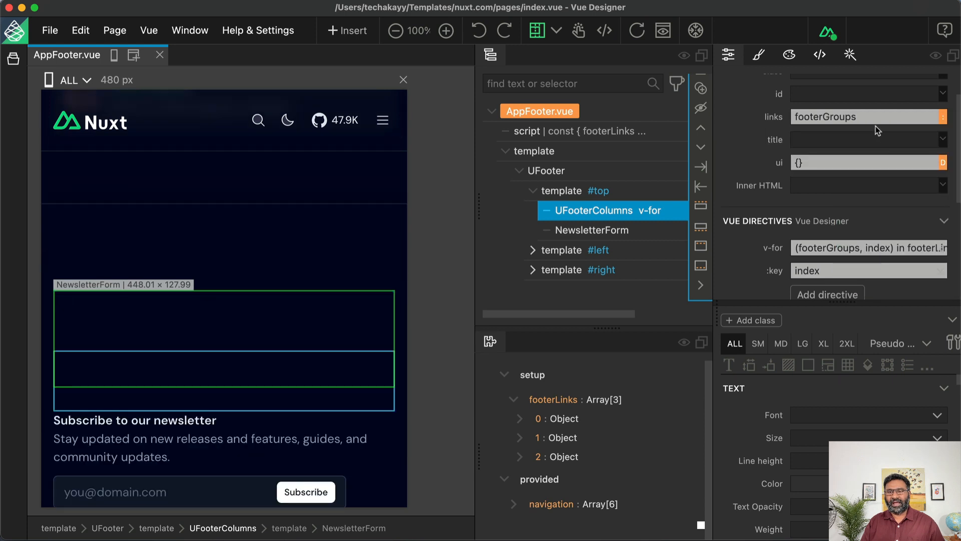
mouse_move(771, 118)
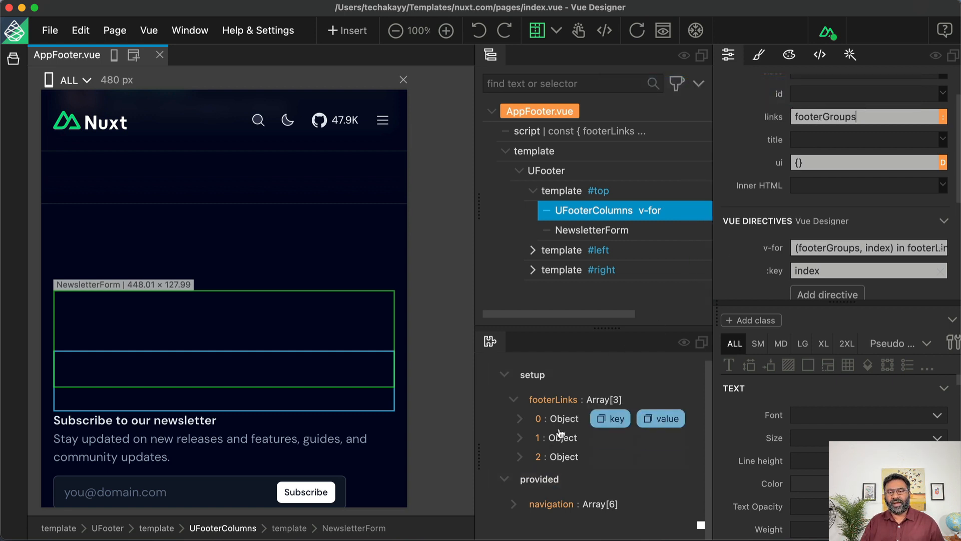
left_click(863, 118)
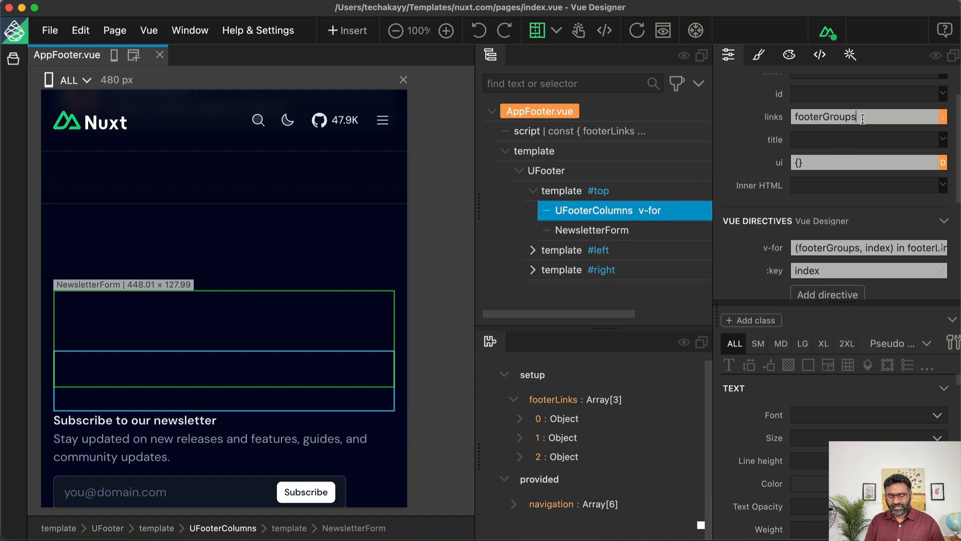
key("super+Left")
type("[")
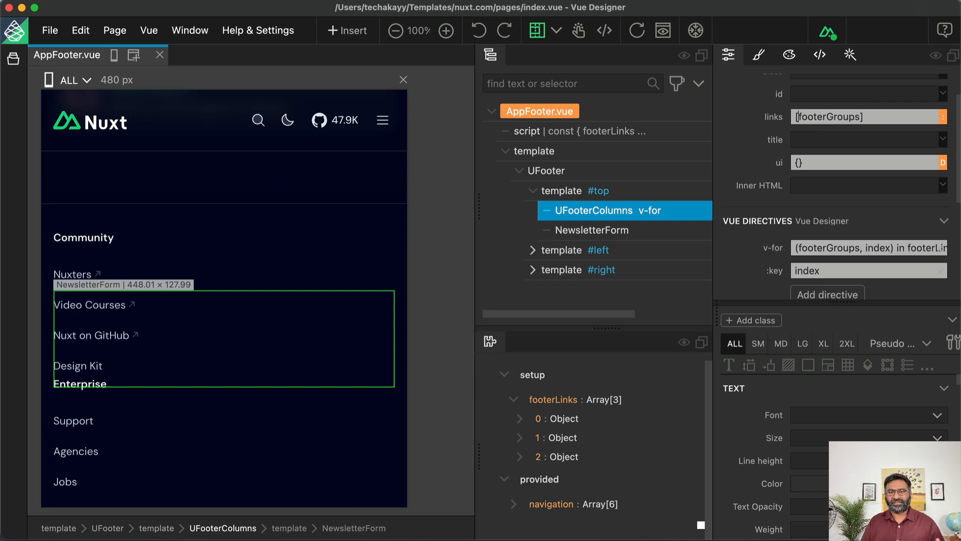
- Review the repeated UFooterColumns groups and the newsletter form below them in the 480 px page preview
left_click(588, 216)
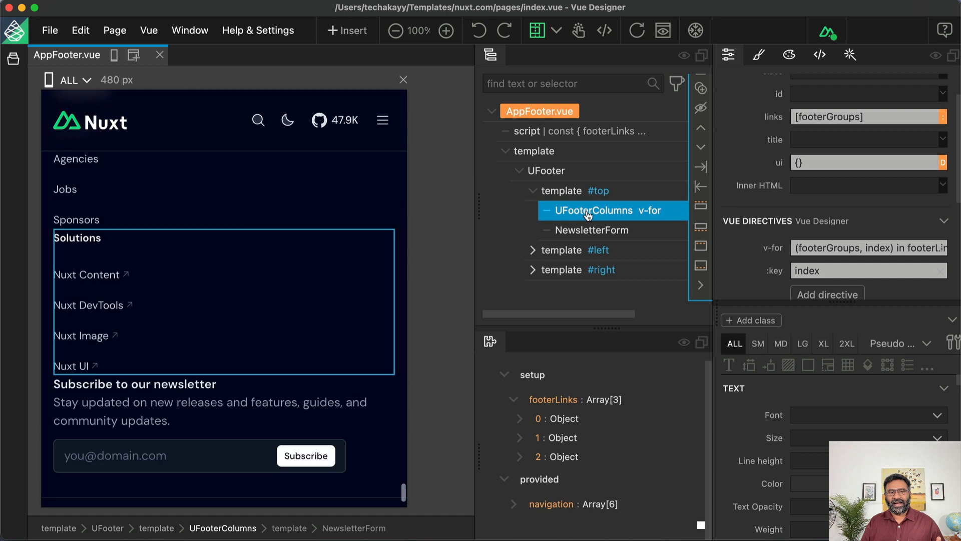
scroll(257, 232, "up", 2)
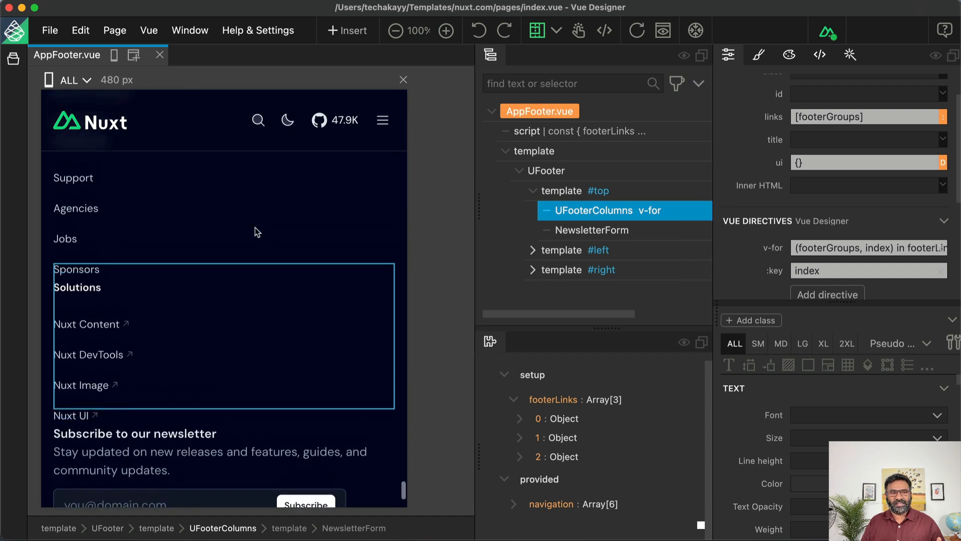
scroll(254, 227, "up", 8)
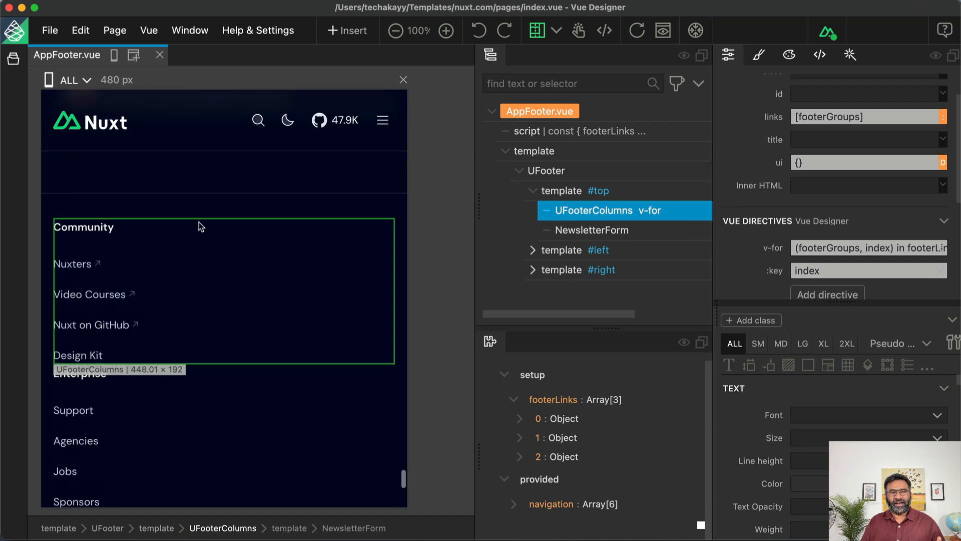
scroll(127, 247, "down", 3)
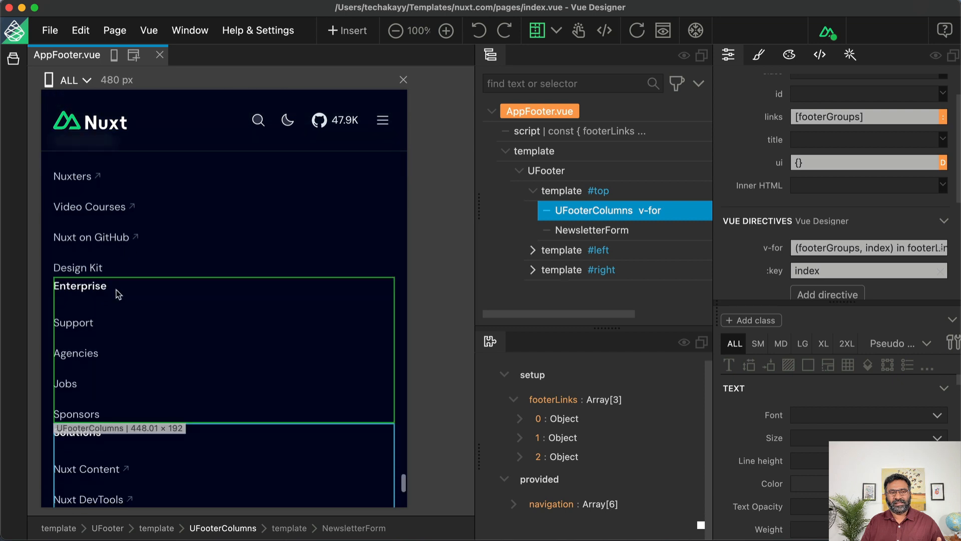
scroll(111, 301, "down", 5)
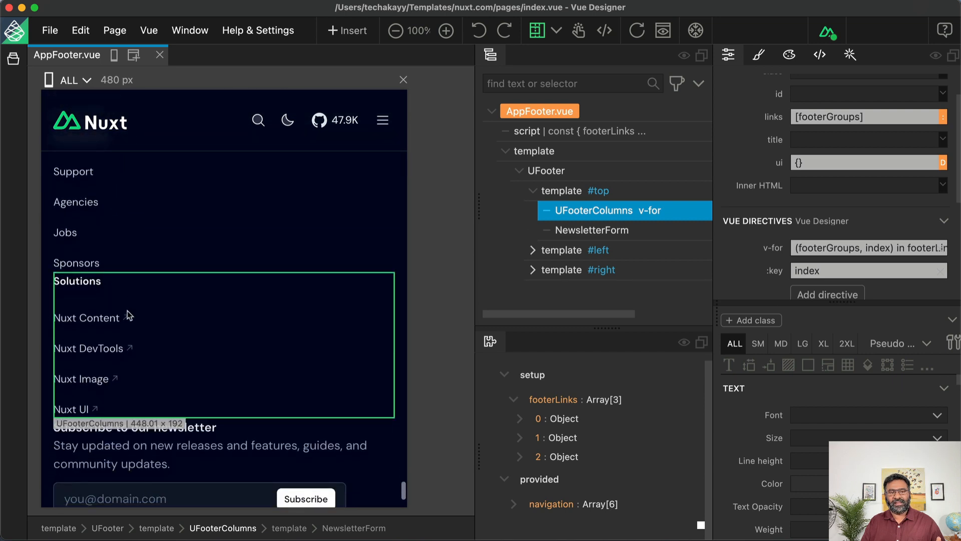
scroll(142, 311, "down", 2)
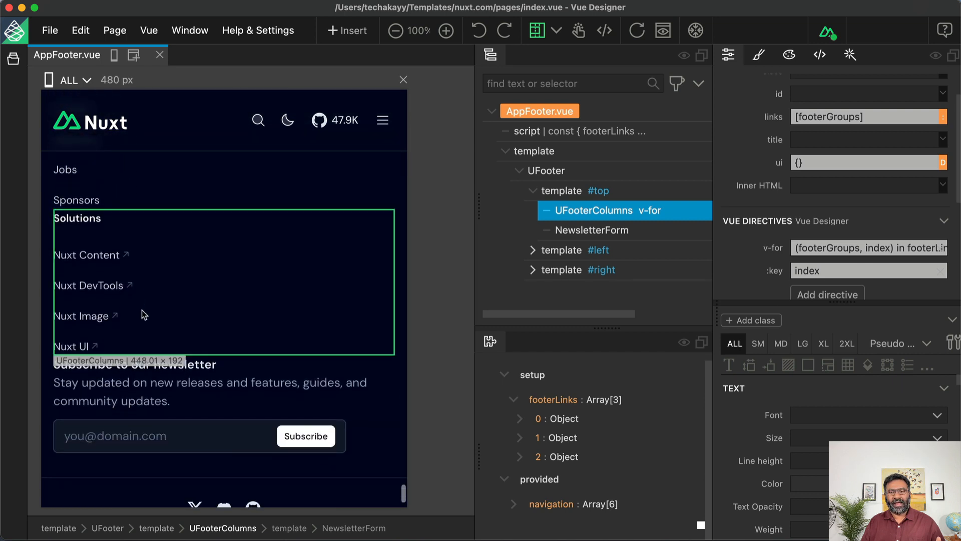
- Insert a div before UFooterColumns in the #top template and nest UFooterColumns and NewsletterForm inside it
left_click(575, 232)
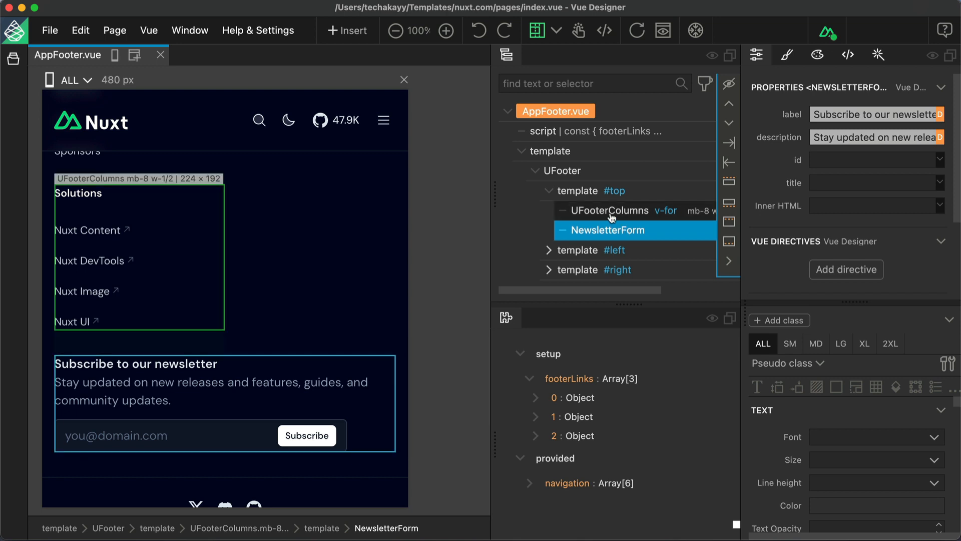
left_click(612, 217, "super")
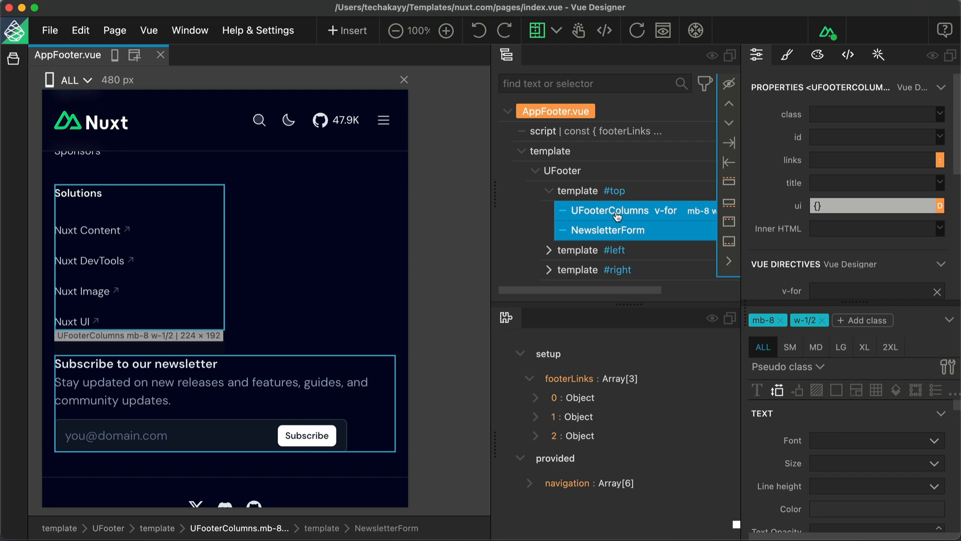
left_click(614, 217)
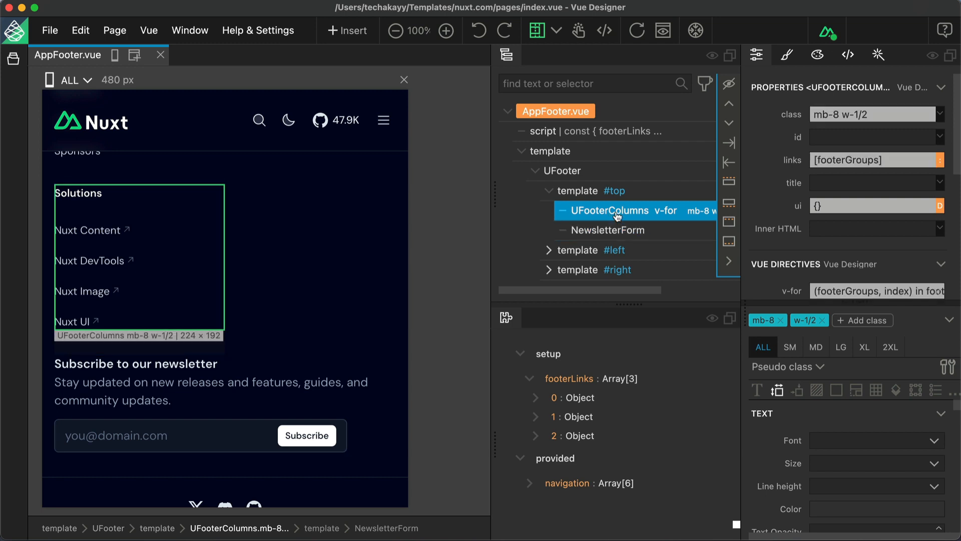
left_click(729, 184)
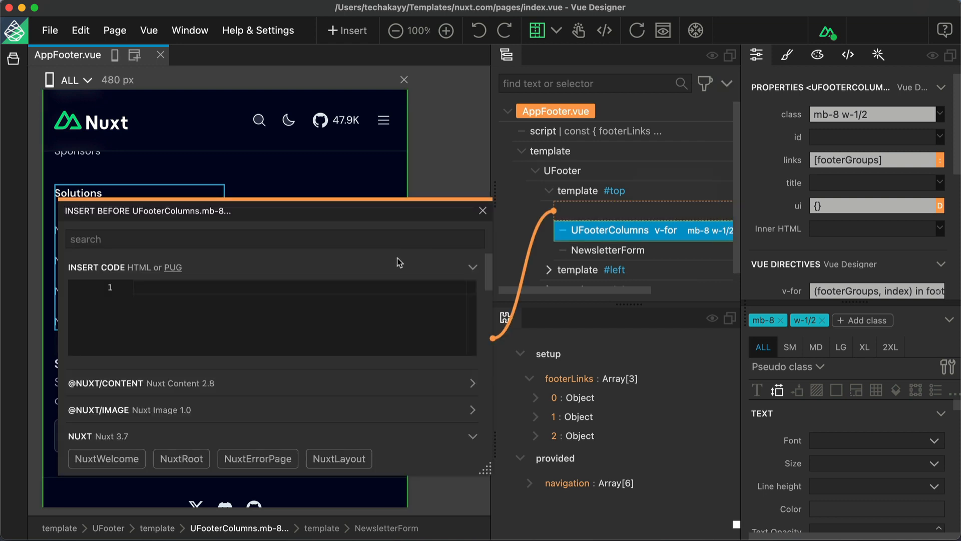
left_click(268, 285)
type("div")
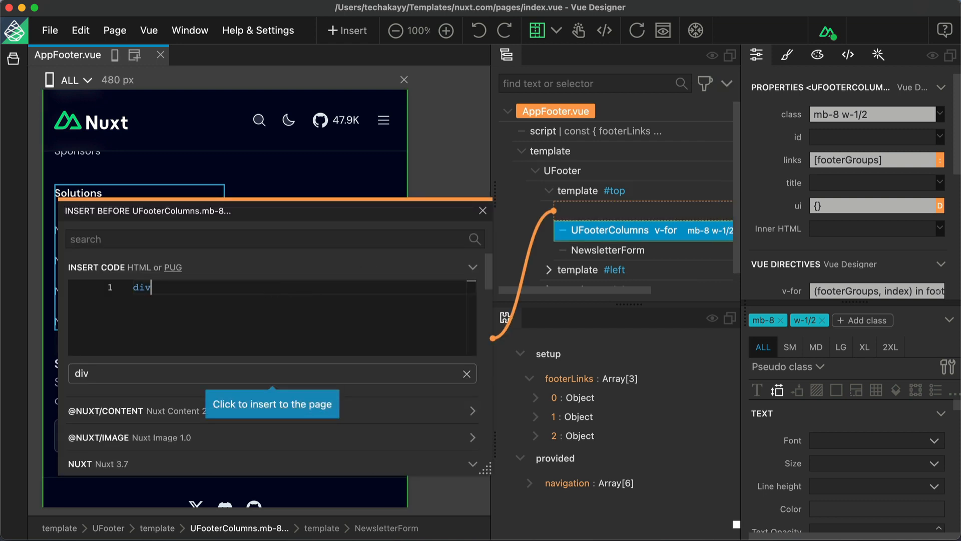
left_click(172, 371)
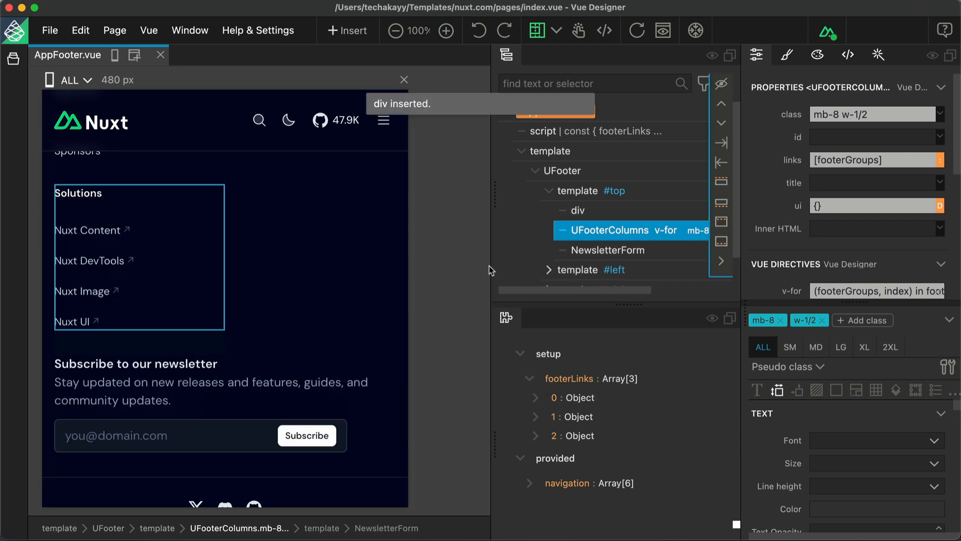
left_click(598, 252)
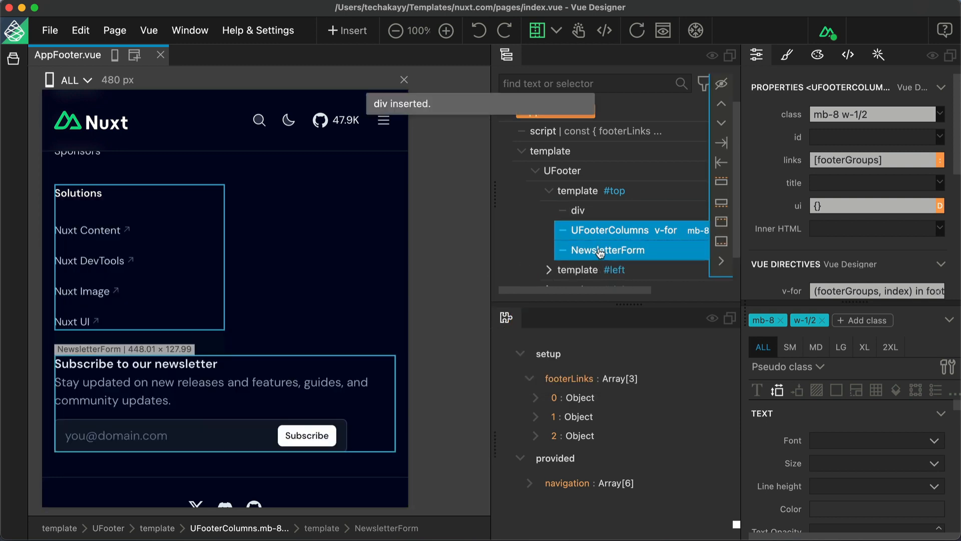
left_click(723, 144)
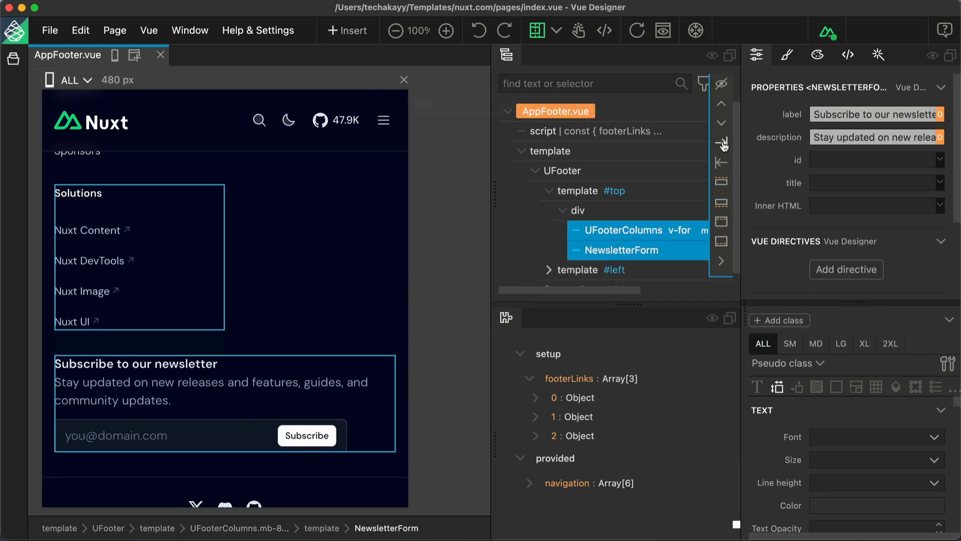
- Set the display of the div wrapping UFooterColumns and NewsletterForm to flex for all breakpoints
left_click(603, 213)
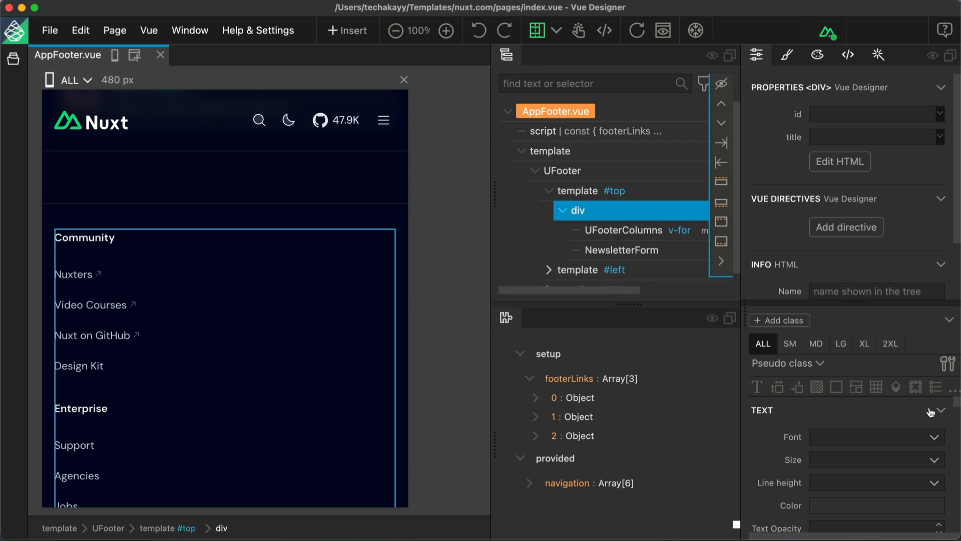
left_click(857, 388)
left_click(830, 440)
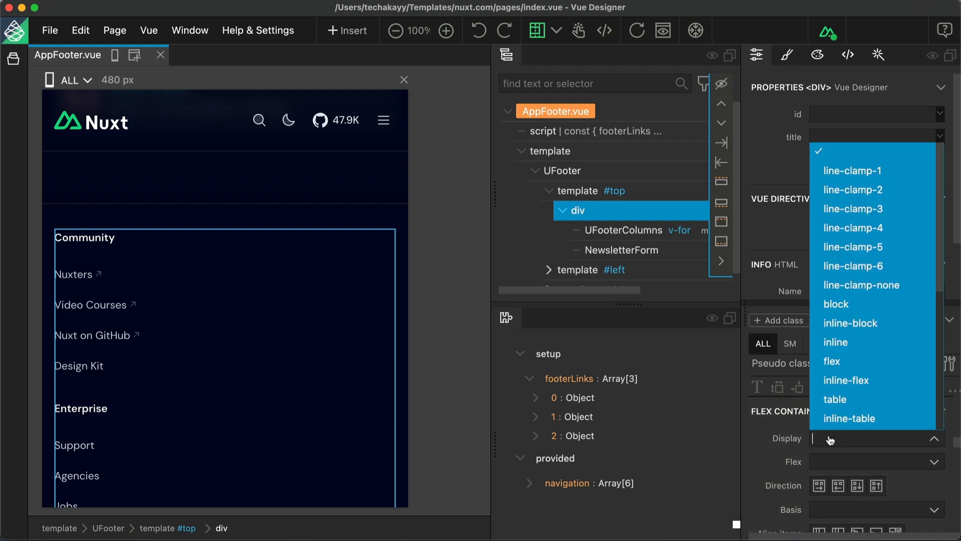
left_click(846, 362)
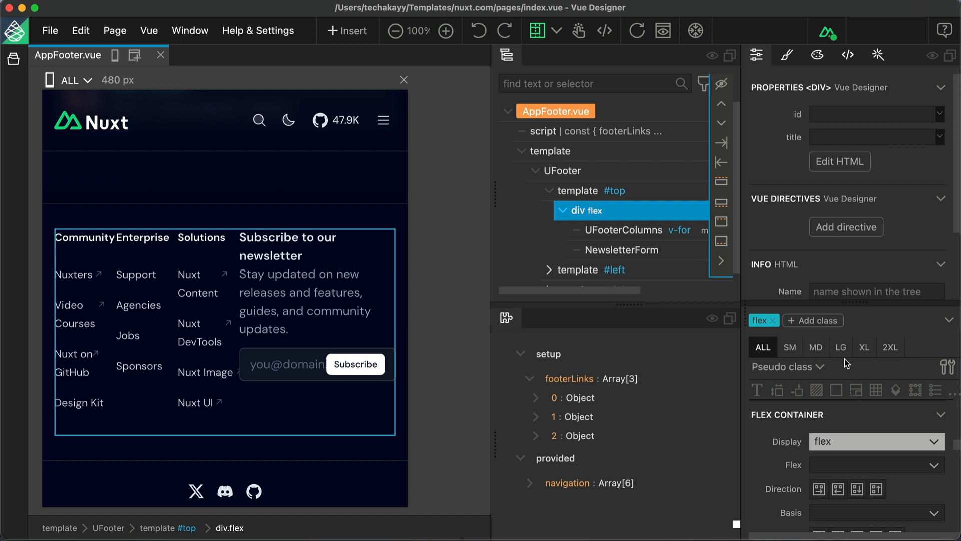
- Apply flex-wrap to the flex div and select the Community UFooterColumns in the preview
left_click_drag(853, 302, 854, 152)
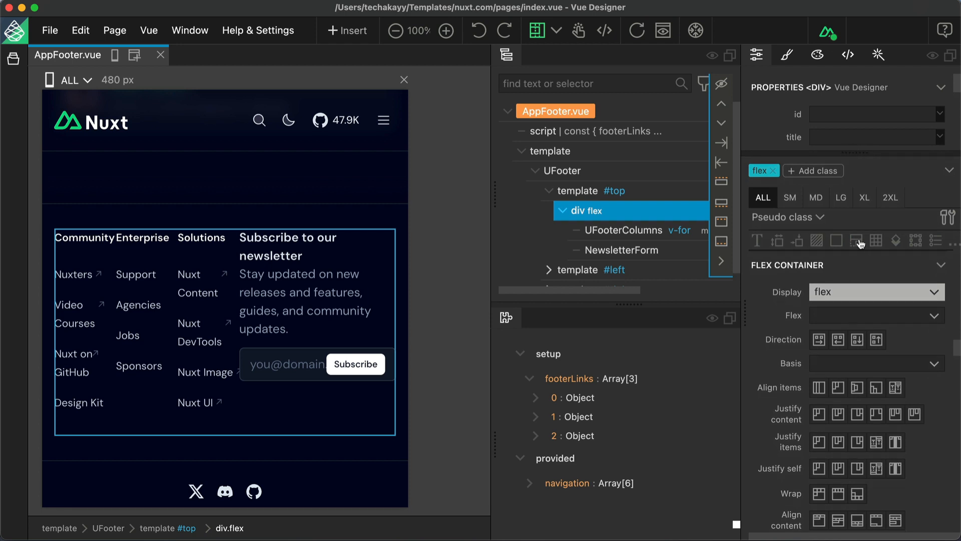
scroll(858, 383, "down", 1)
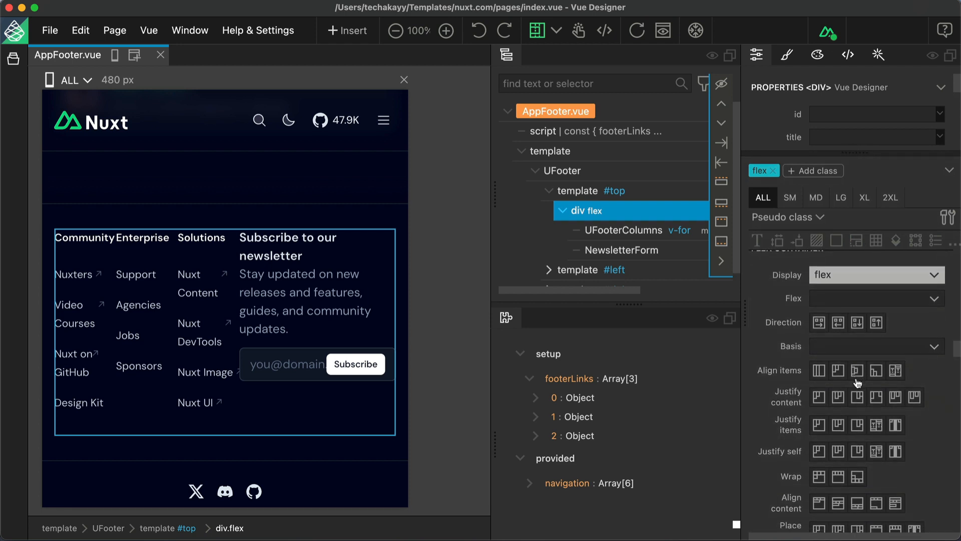
scroll(835, 437, "down", 3)
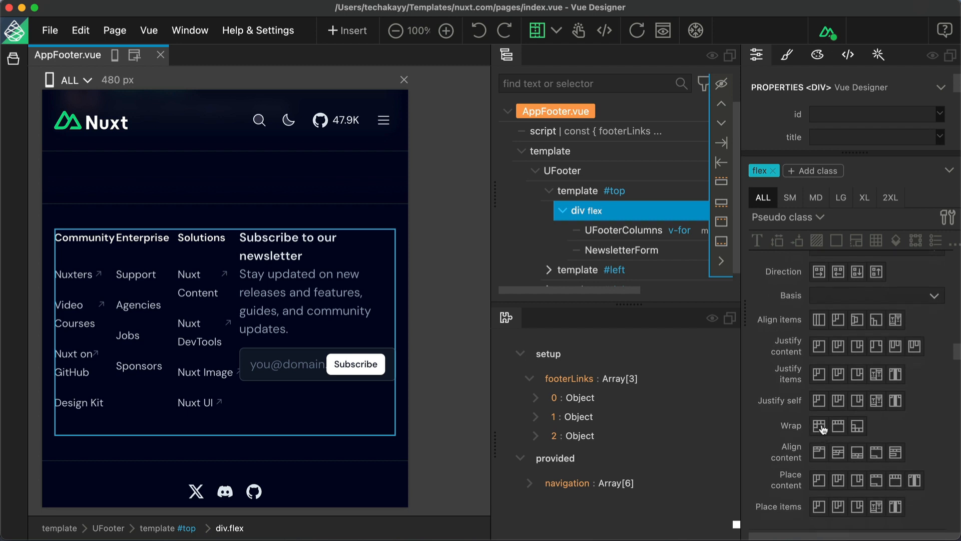
left_click(820, 426)
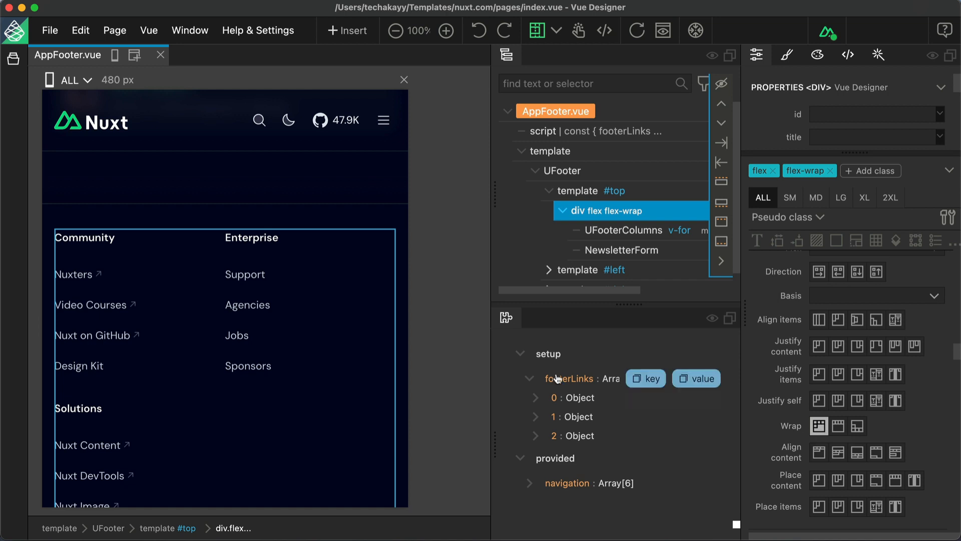
left_click(132, 286)
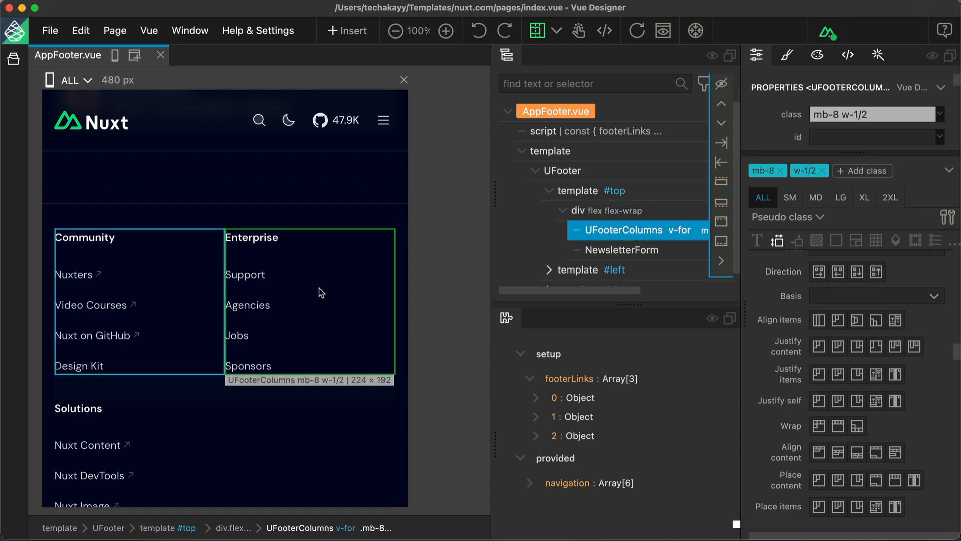
- Examine how the Community, Enterprise and Solutions columns and the newsletter form wrap in the 480 px preview
scroll(134, 417, "down", 3)
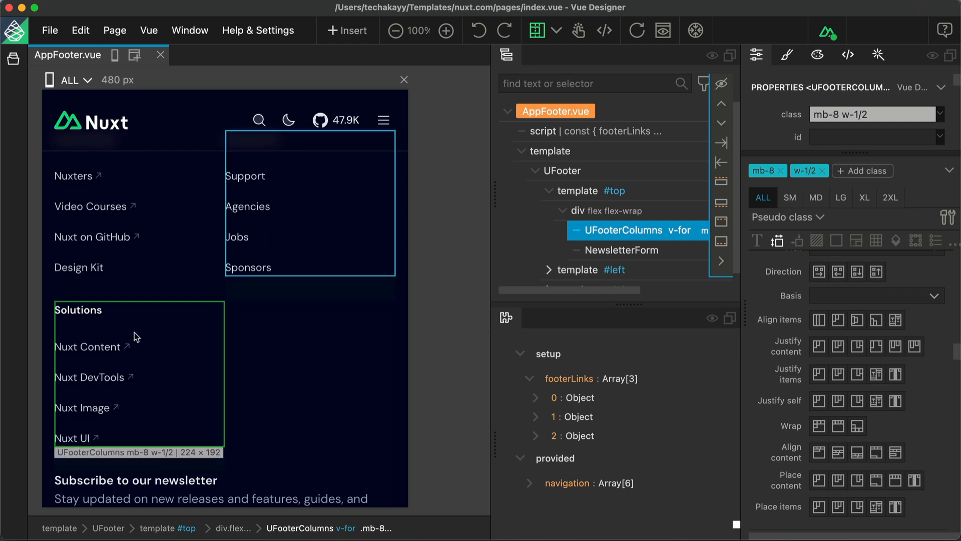
scroll(167, 183, "down", 3)
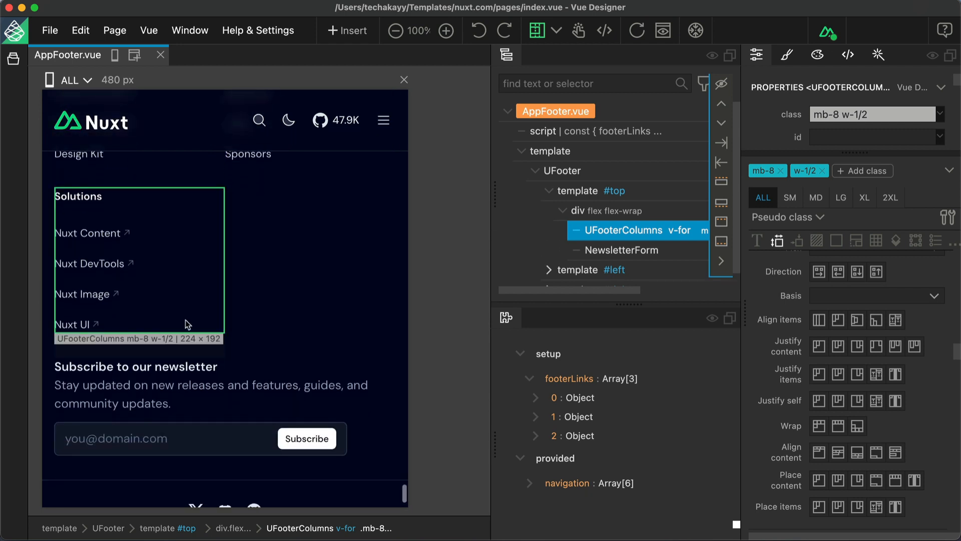
left_click(167, 382)
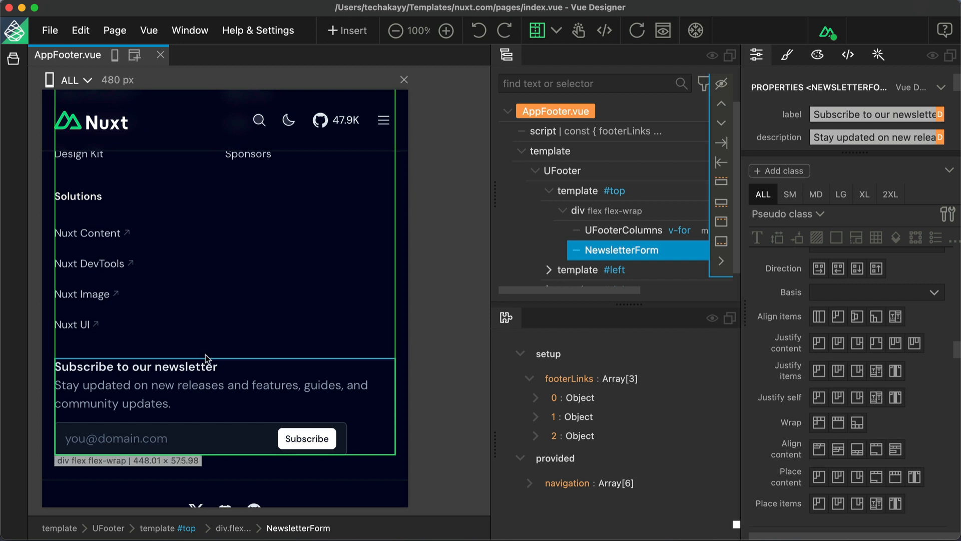
scroll(206, 361, "up", 6)
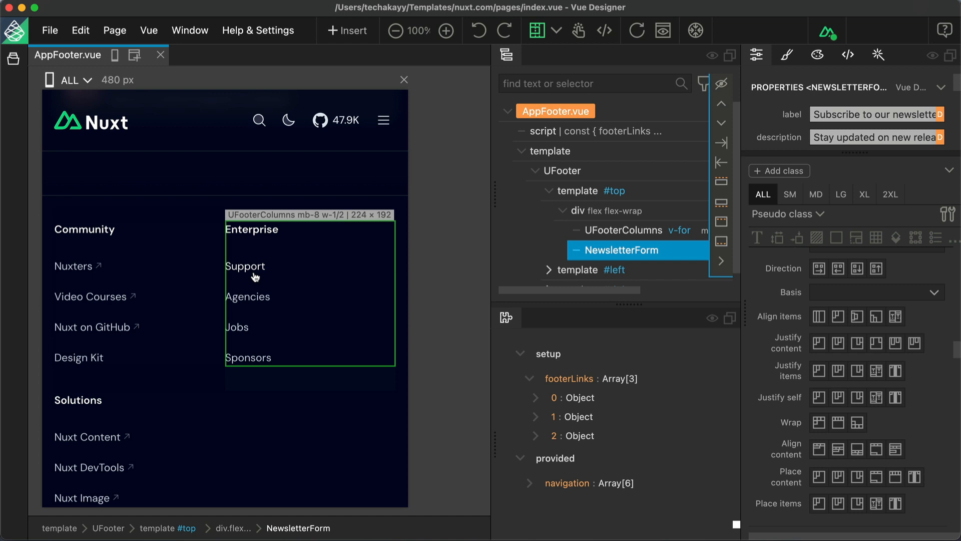
scroll(300, 294, "down", 3)
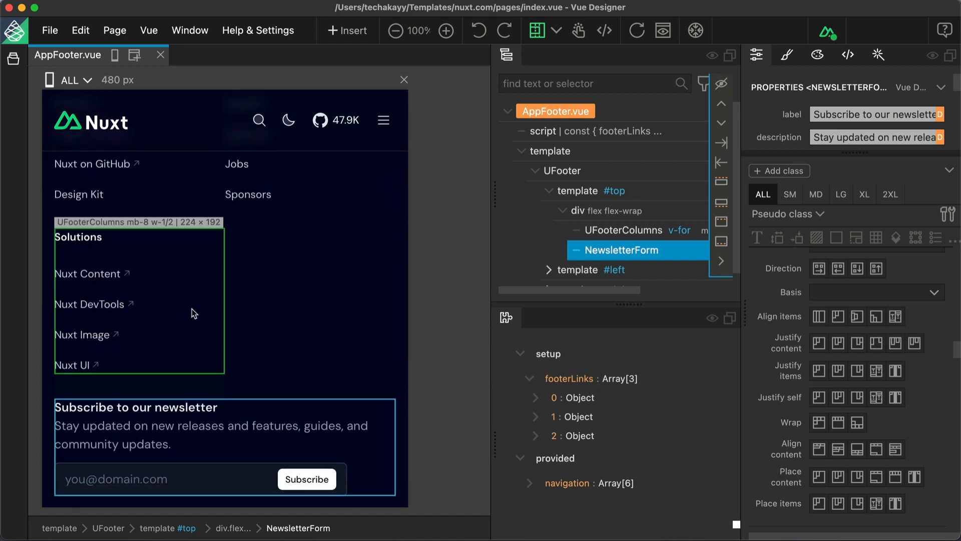
scroll(225, 428, "down", 1)
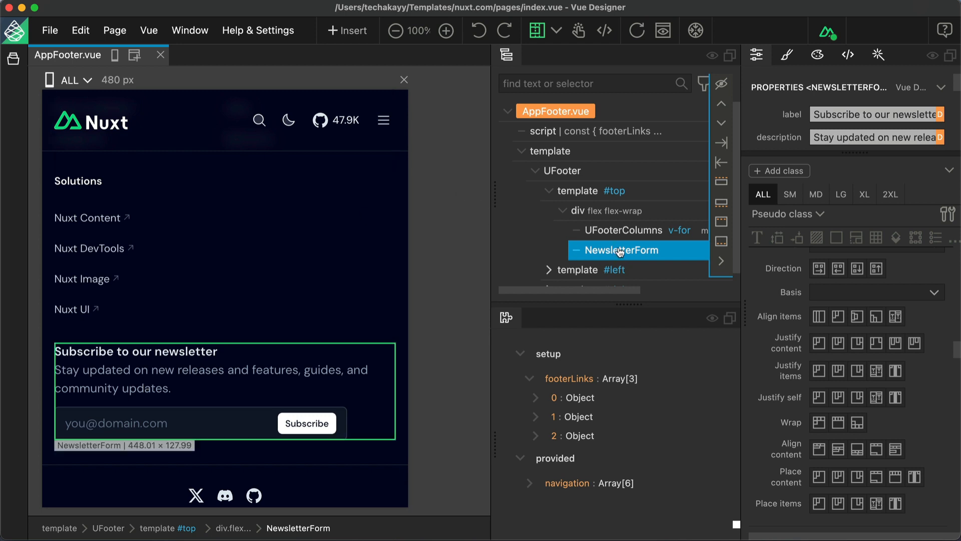
- Open the NewsletterForm component for editing and inspect its UFormGroup, UInput and UButton elements
left_click(562, 115)
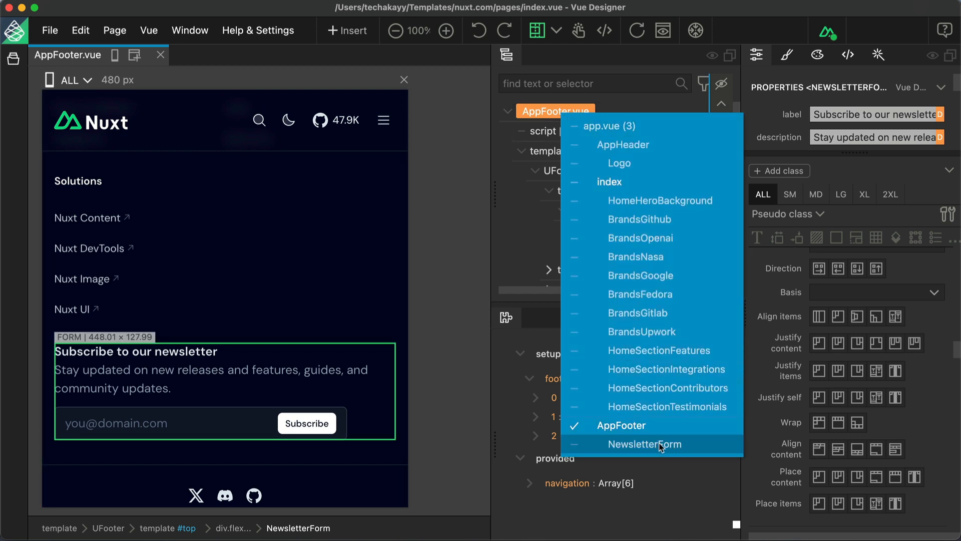
left_click(546, 112)
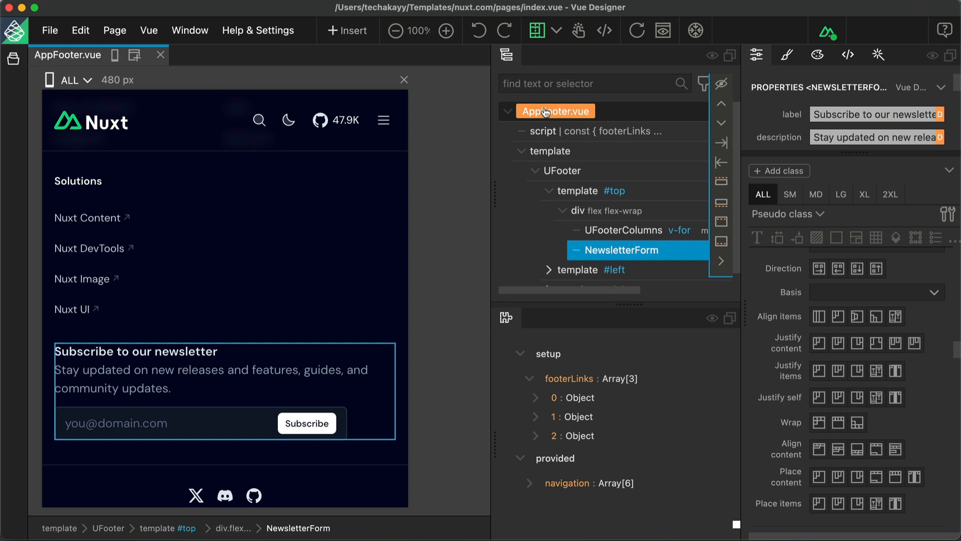
double_click(619, 253)
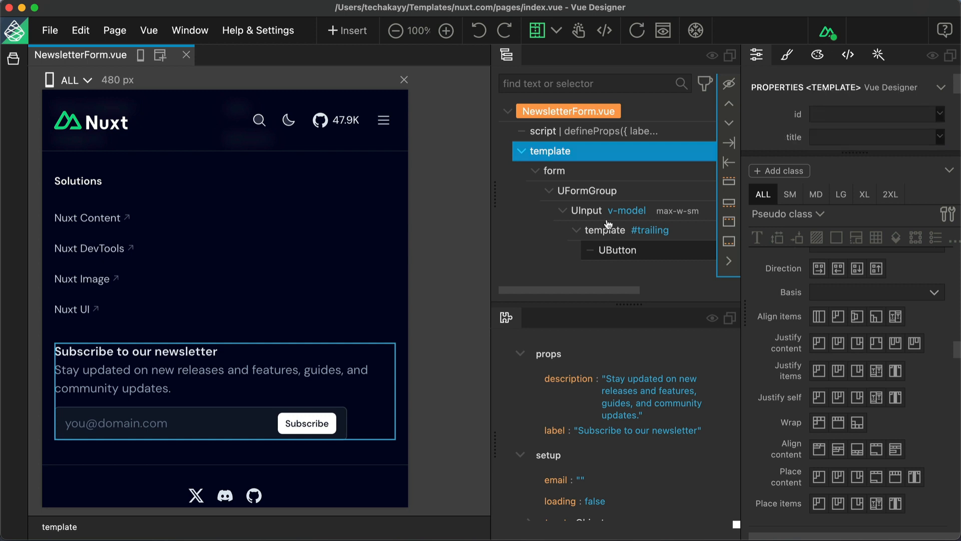
left_click(593, 195)
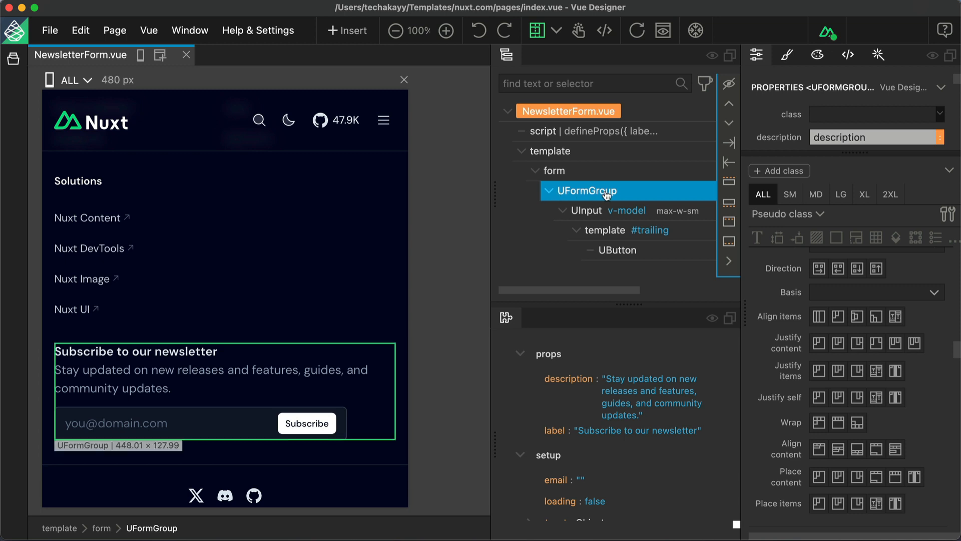
left_click(590, 213)
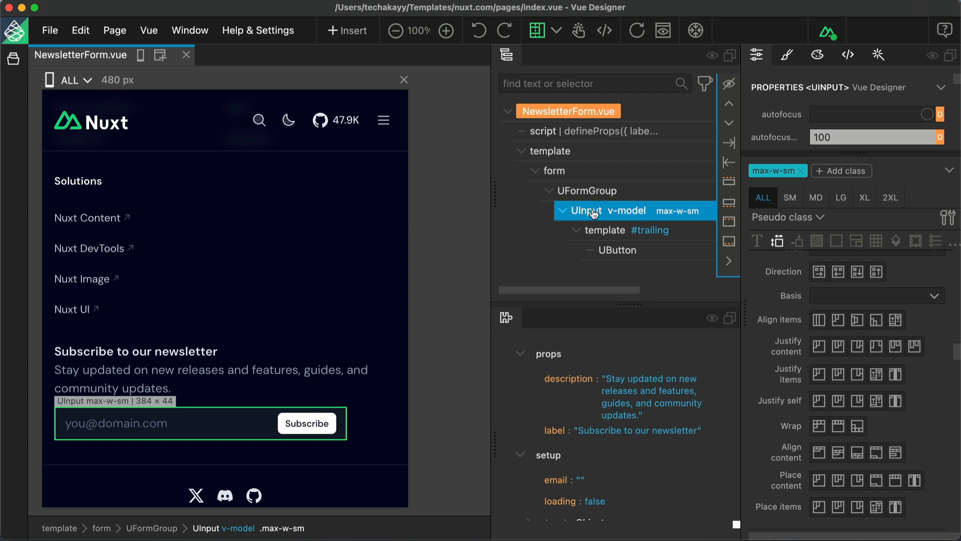
left_click(614, 252)
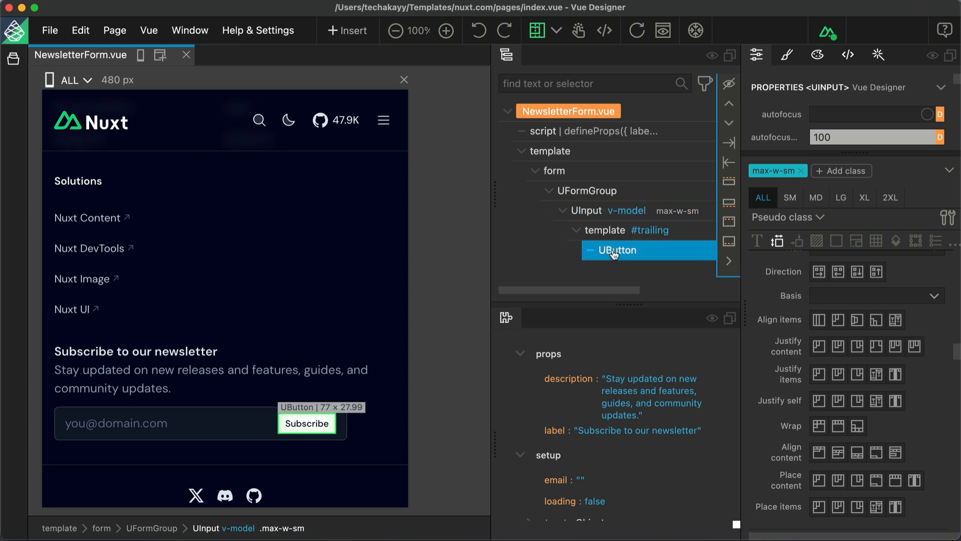
left_click(589, 212)
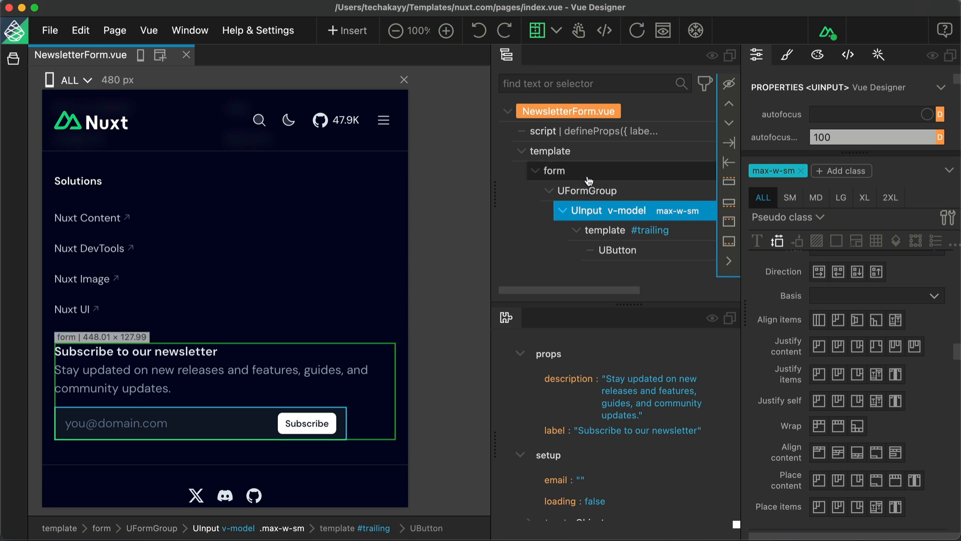
- Review the UFormGroup's properties in NewsletterForm and clear its description and label bindings
left_click(587, 192)
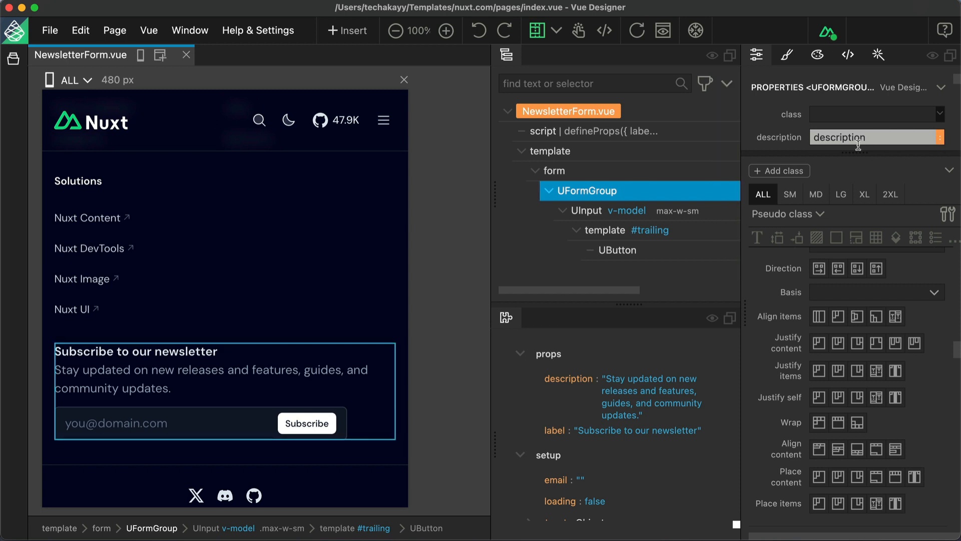
left_click_drag(855, 151, 852, 392)
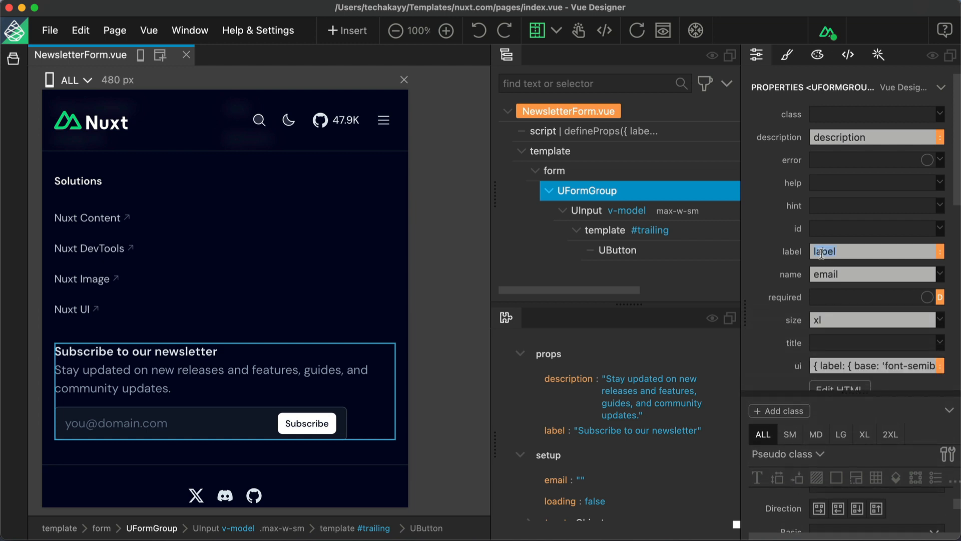
left_click(940, 252)
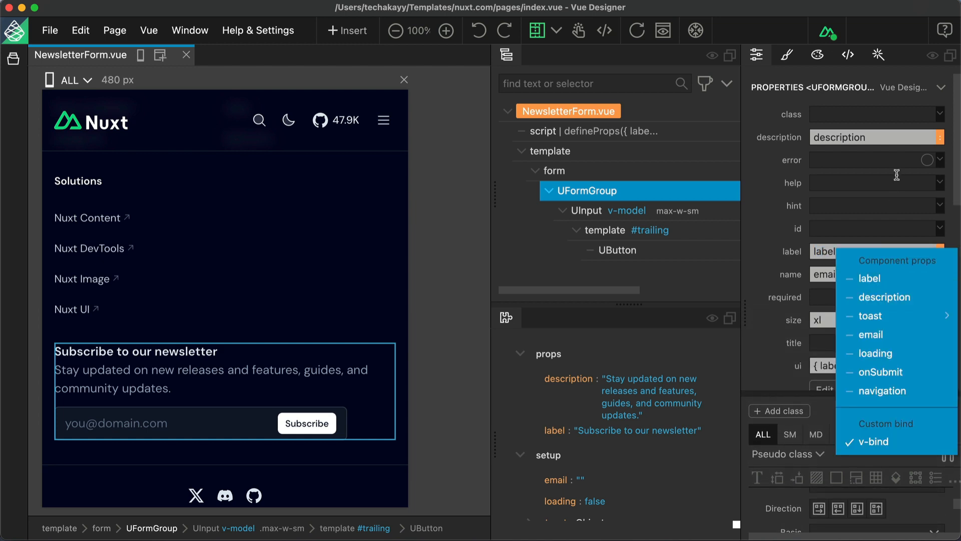
double_click(850, 135)
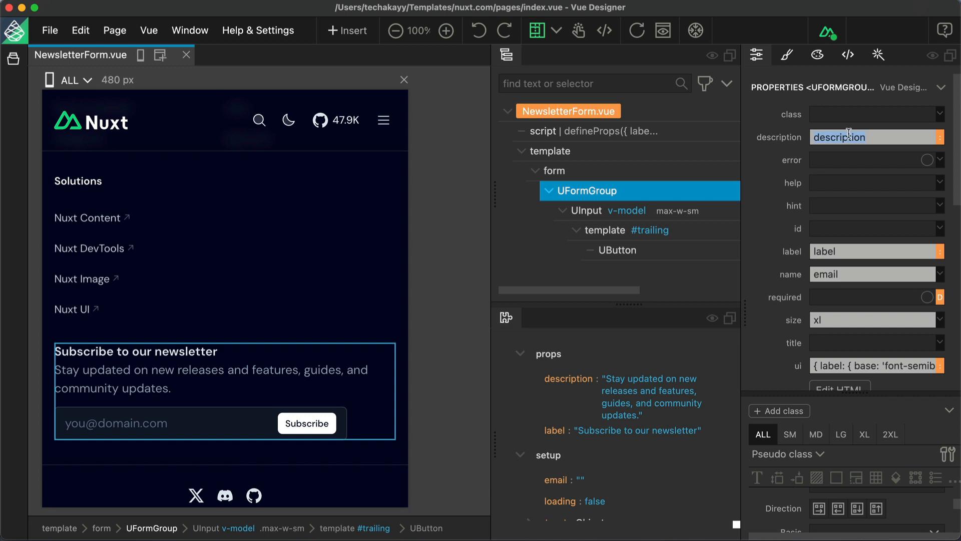
scroll(857, 190, "down", 4)
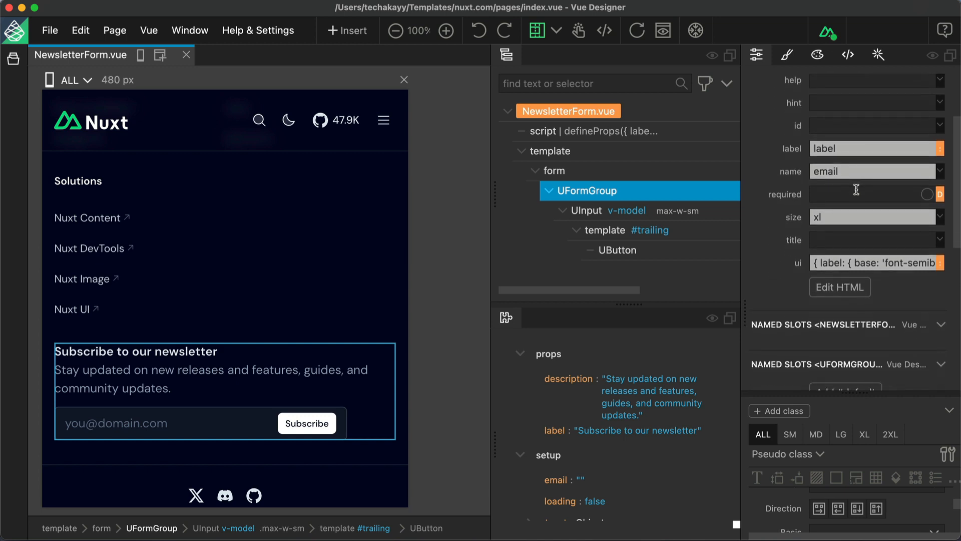
scroll(856, 190, "up", 4)
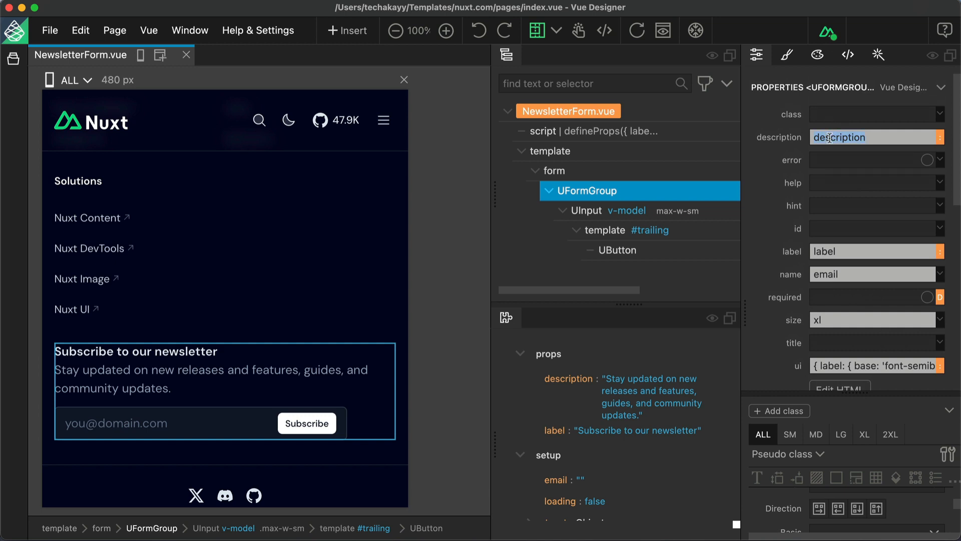
key("BackSpace")
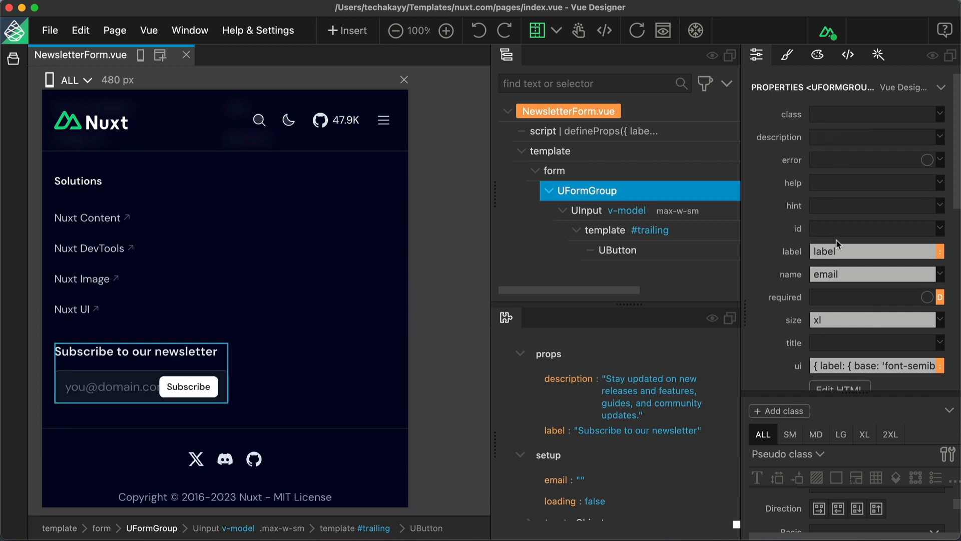
scroll(836, 243, "down", 1)
key("BackSpace")
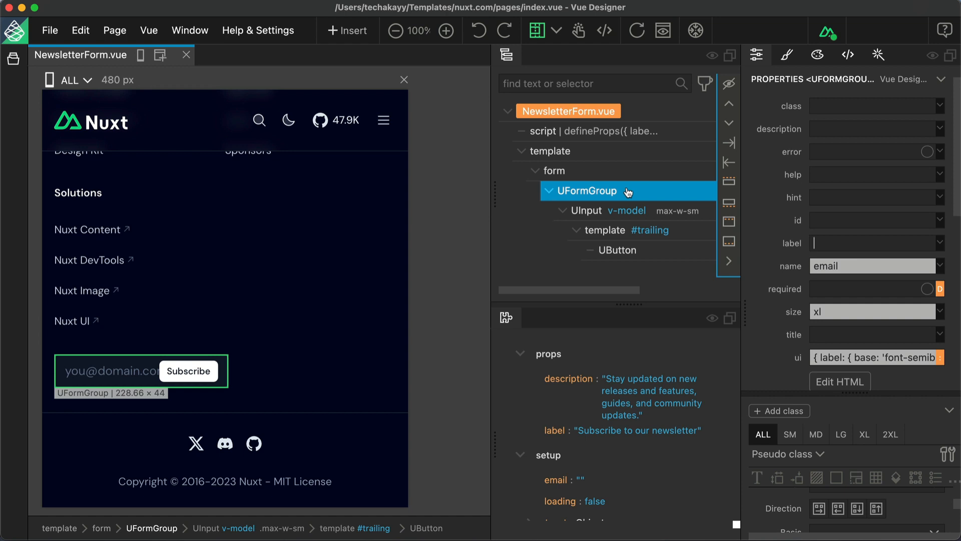
- Start a code insertion before the UInput inside UFormGroup
left_click(586, 214)
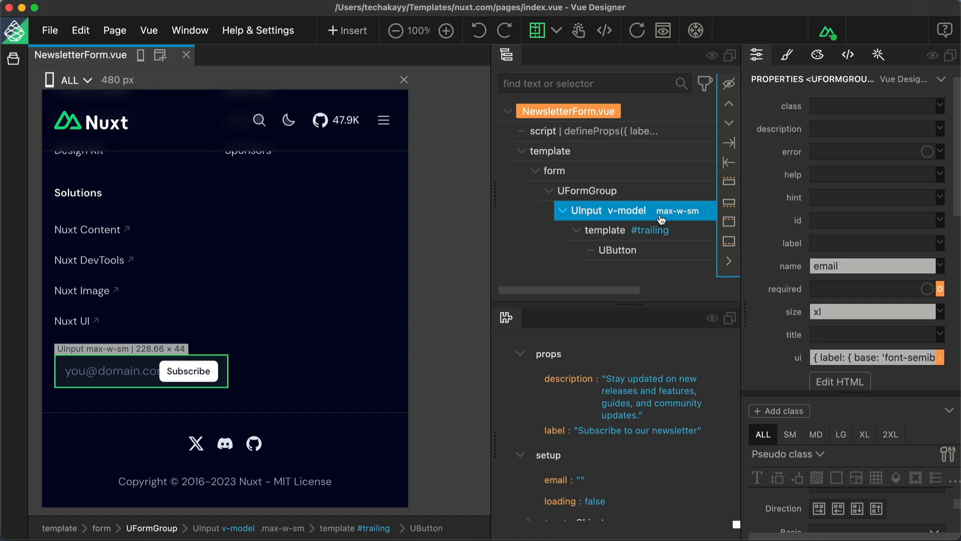
left_click(729, 181)
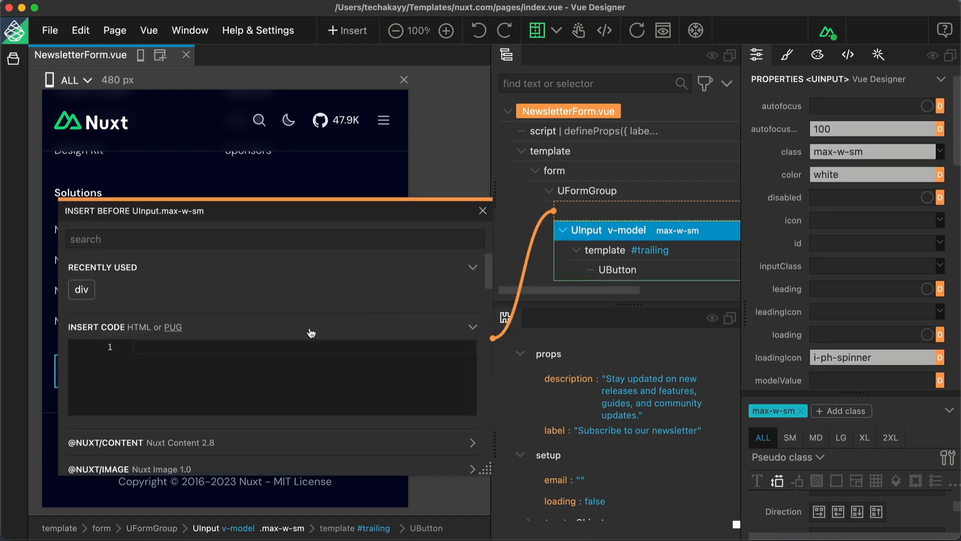
left_click(255, 351)
type("div")
key("Return")
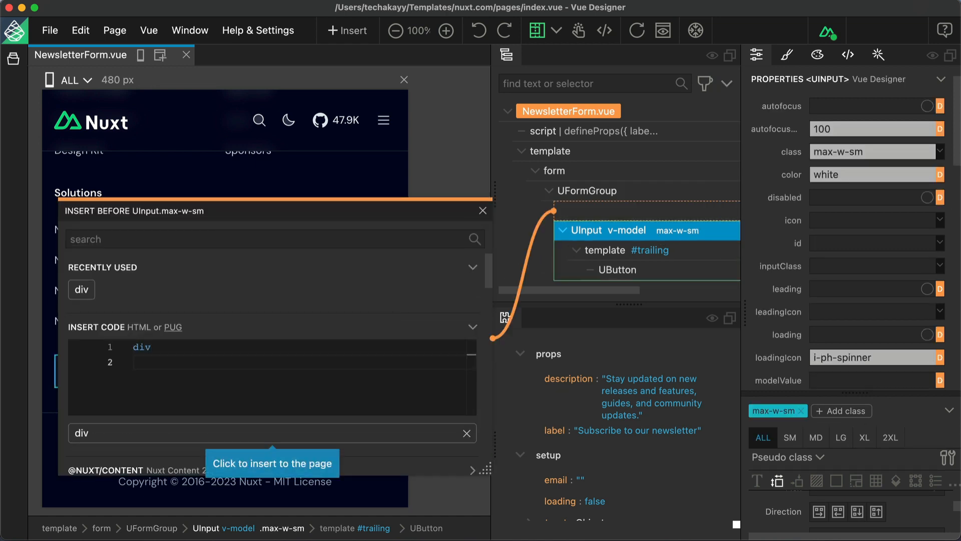
key("BackSpace")
key("super+a")
key("BackSpace")
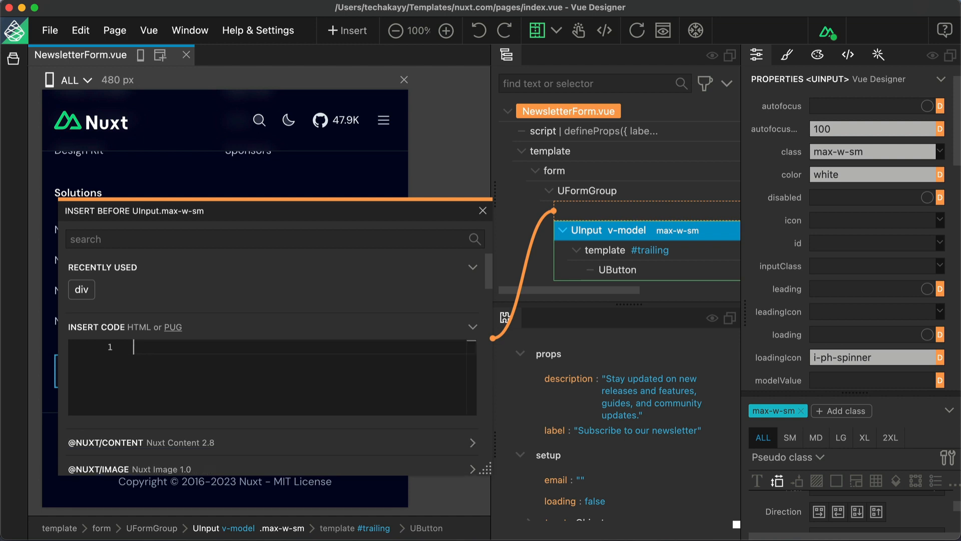
- Write two sibling p elements in Pug and insert them before the UInput
type("p")
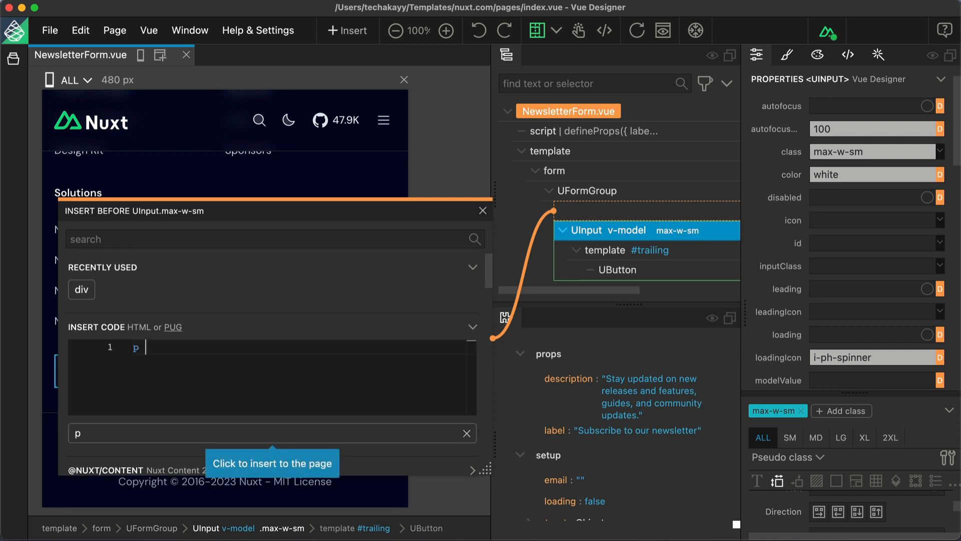
key("Return")
type("p")
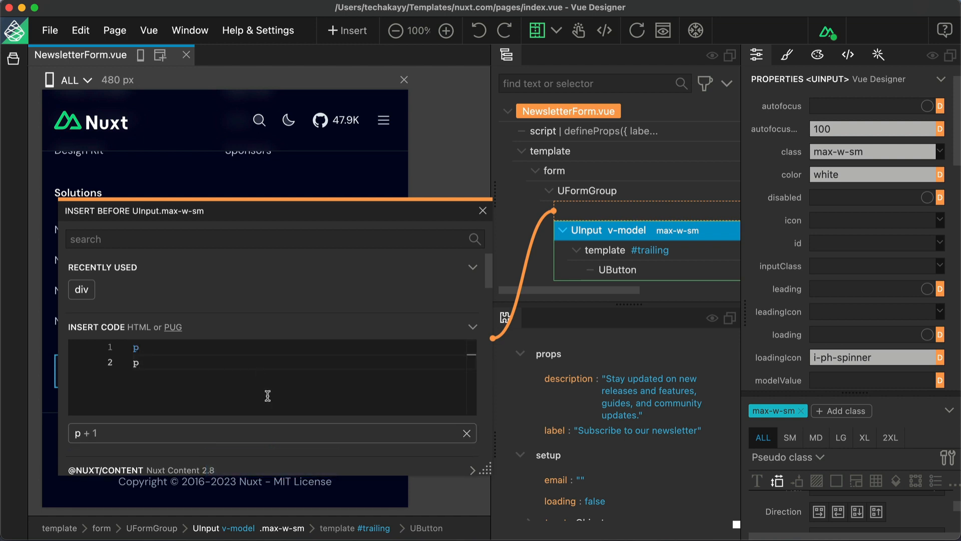
mouse_move(278, 428)
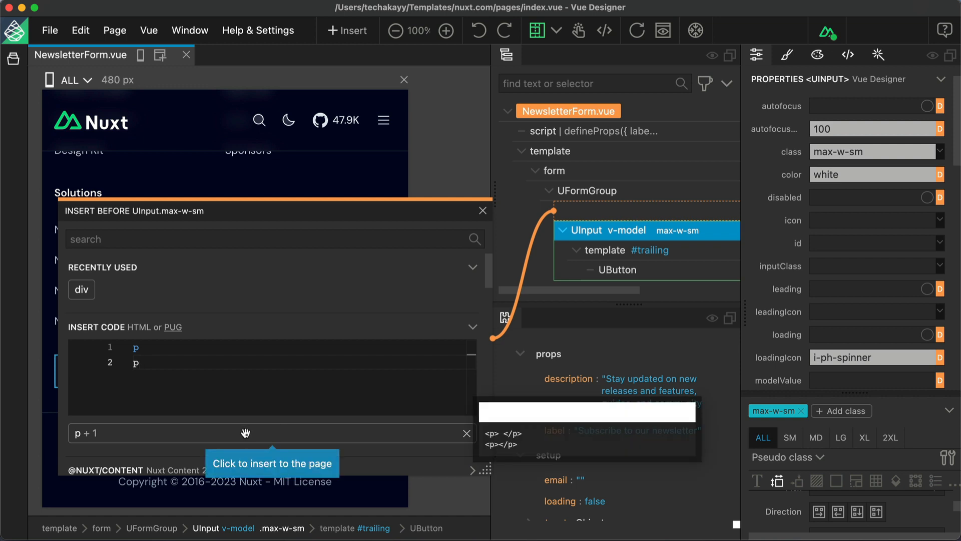
- Insert two p elements before the UInput in UFormGroup and bind the first one's inner HTML to the label prop
left_click(211, 435)
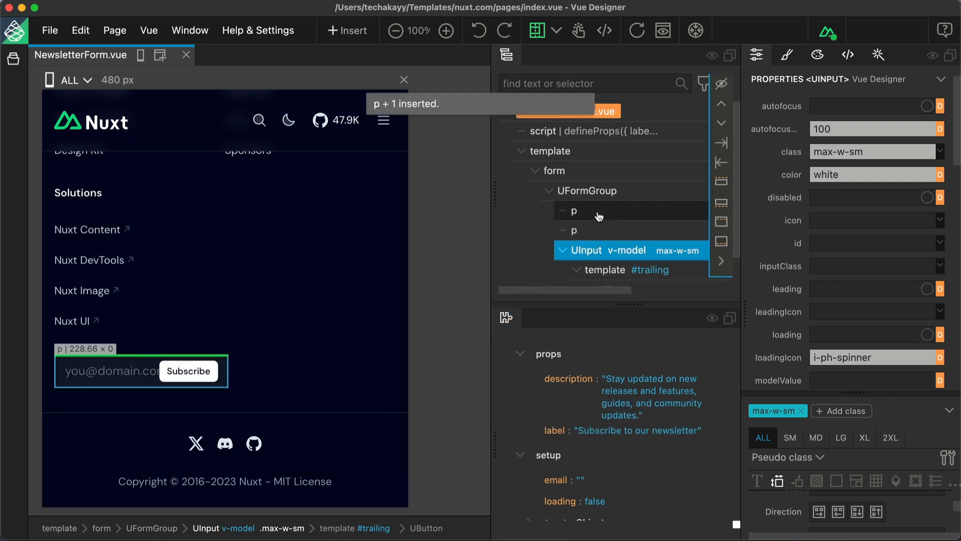
left_click(590, 212)
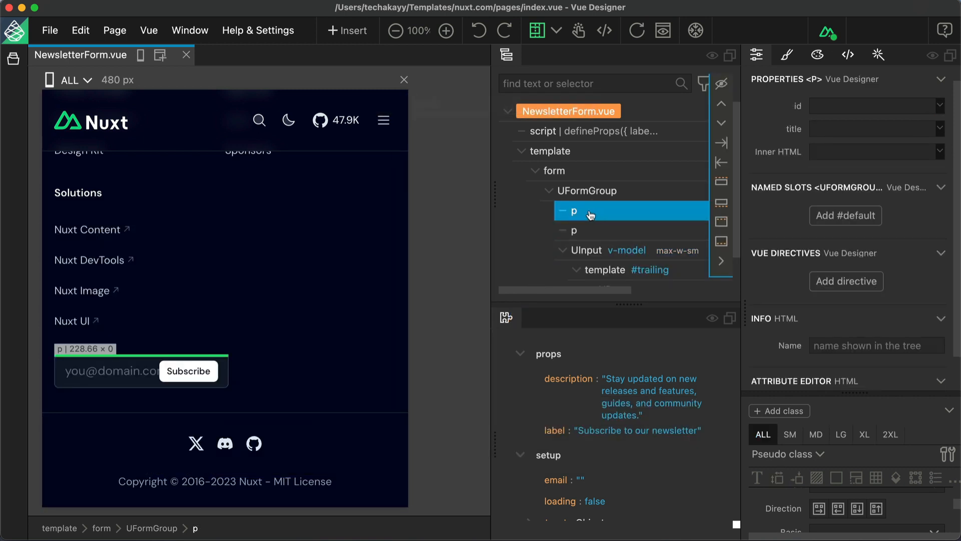
left_click(941, 153)
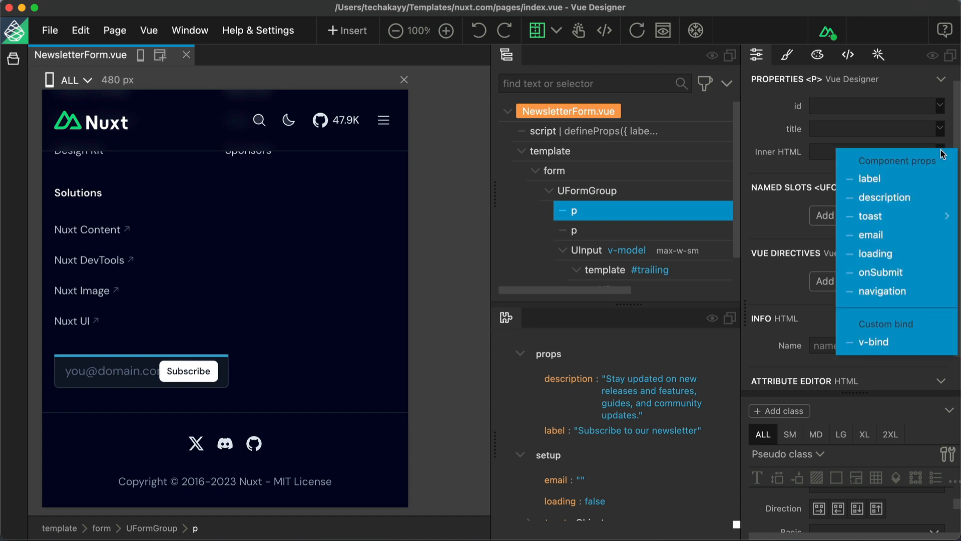
left_click(900, 179)
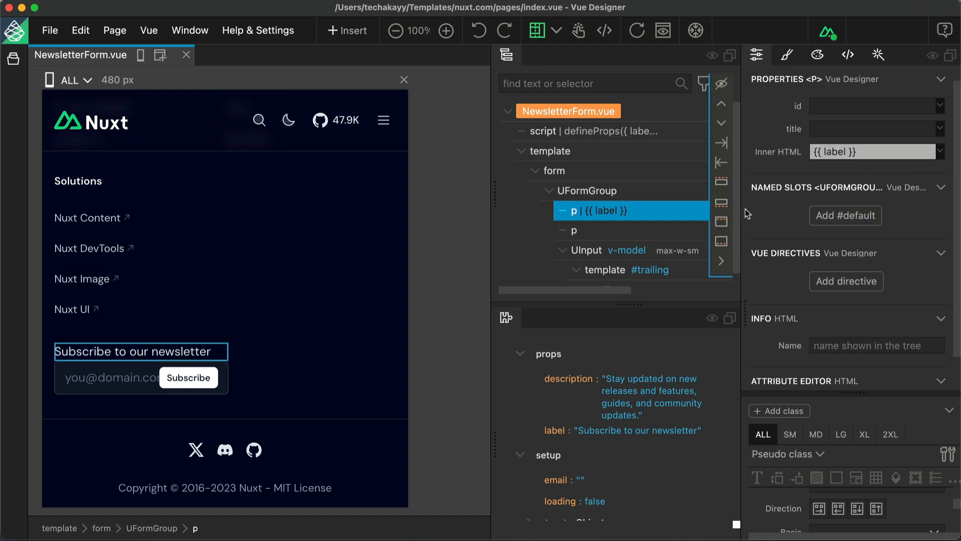
- Bind the second p element's inner HTML to the description prop
left_click(648, 234)
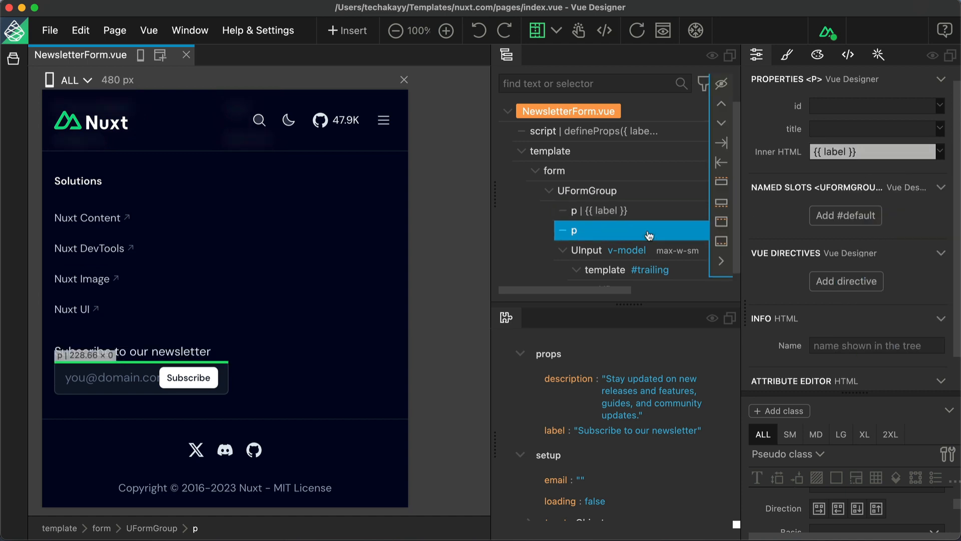
left_click(941, 152)
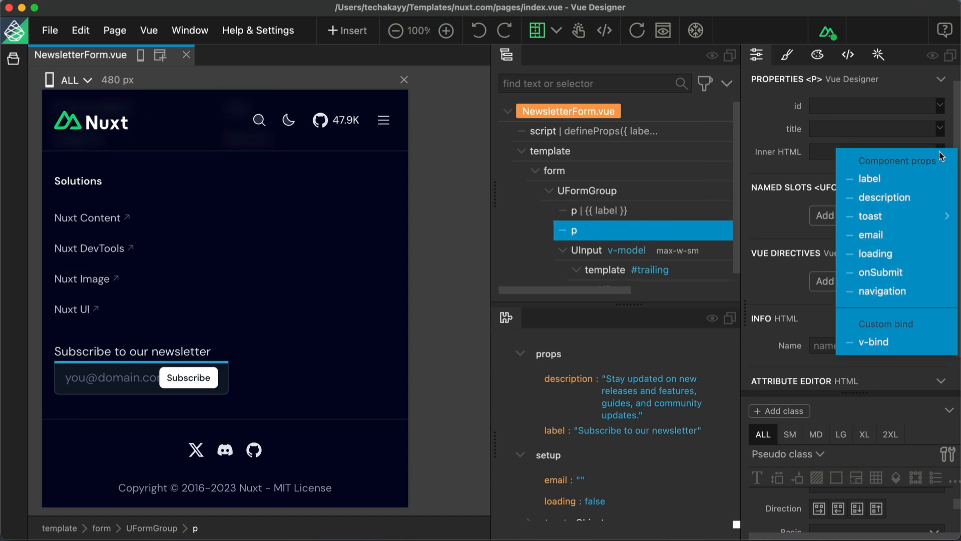
left_click(884, 198)
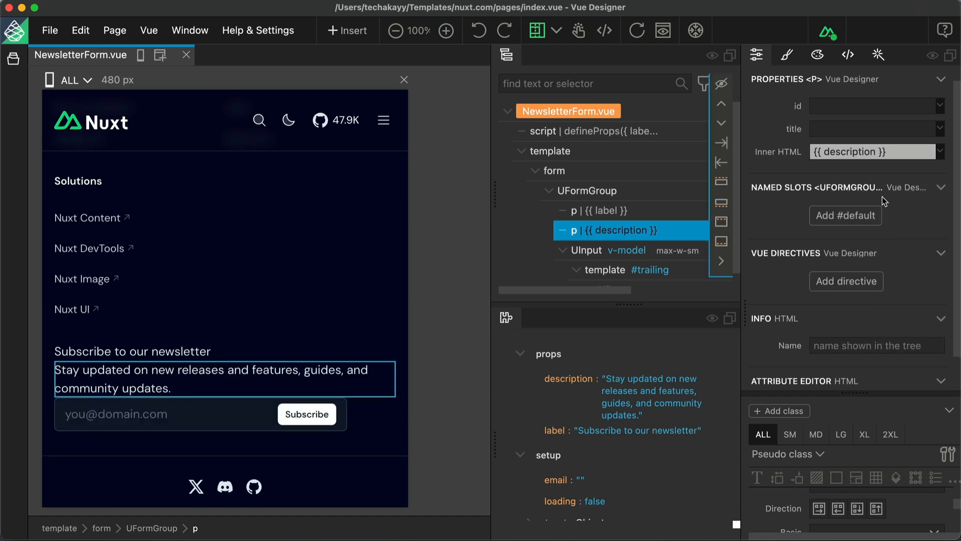
- Set the description paragraph's top margin to 4
left_click(609, 211)
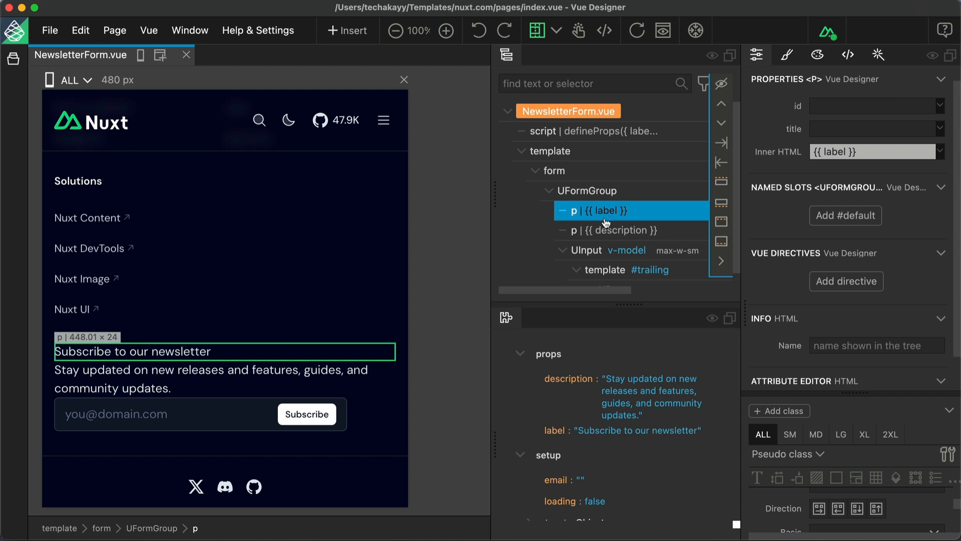
left_click(604, 232)
mouse_move(699, 394)
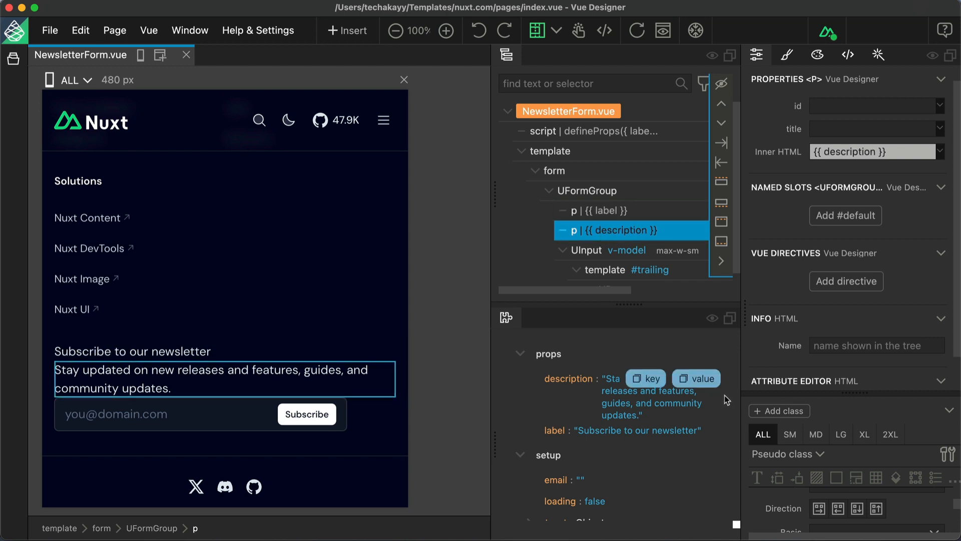
left_click_drag(852, 394, 847, 179)
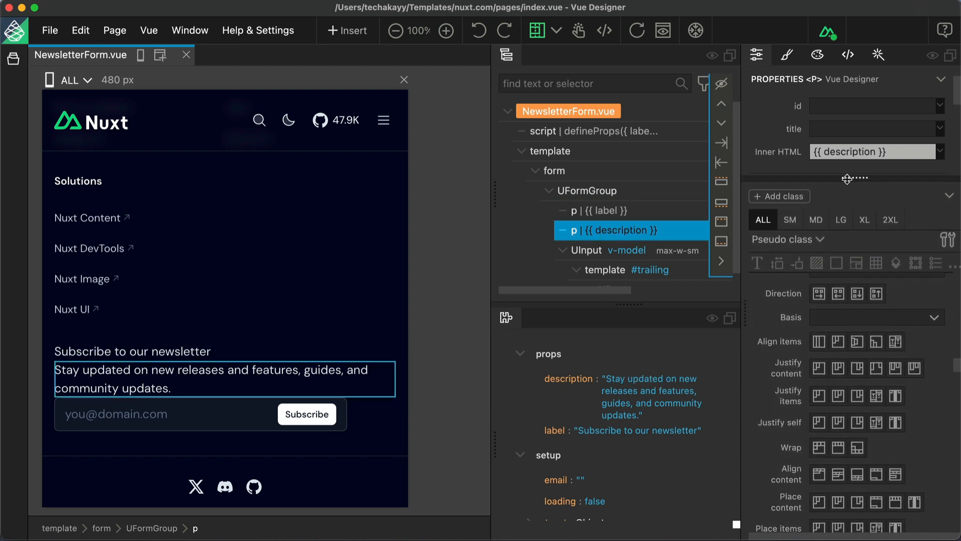
left_click(777, 265)
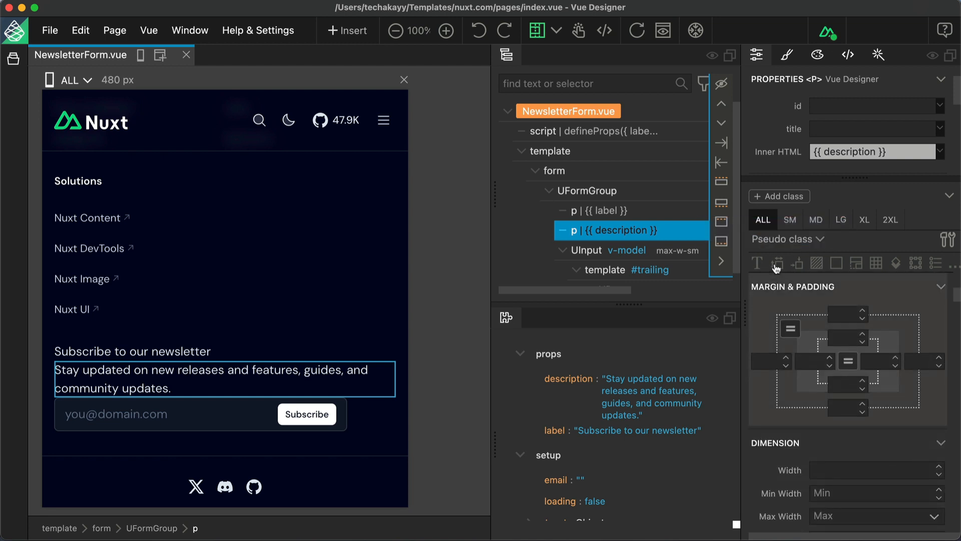
left_click(847, 320)
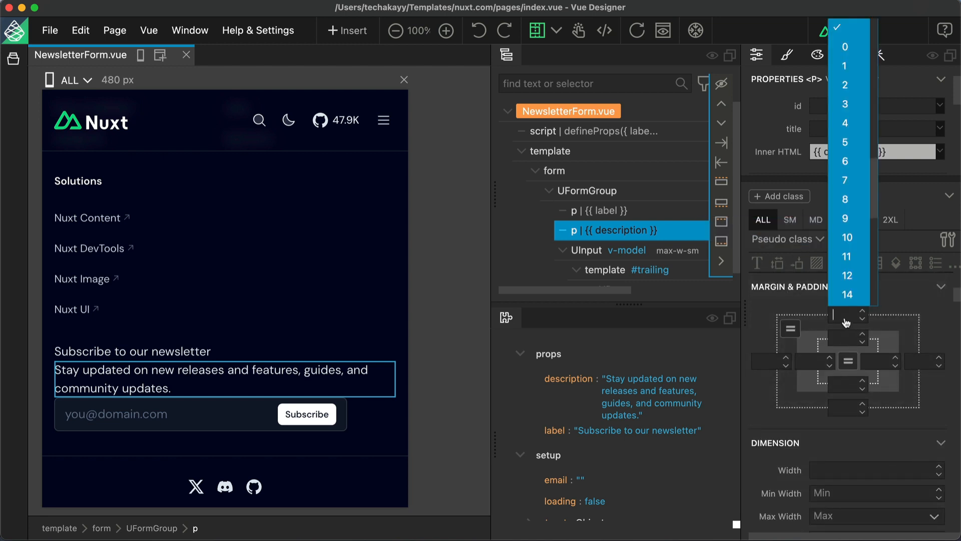
left_click(853, 83)
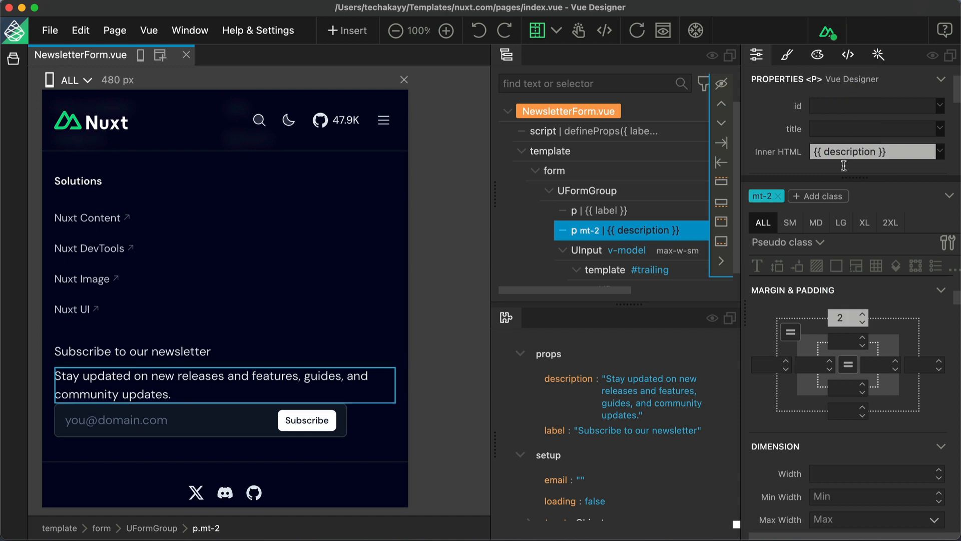
left_click(841, 319)
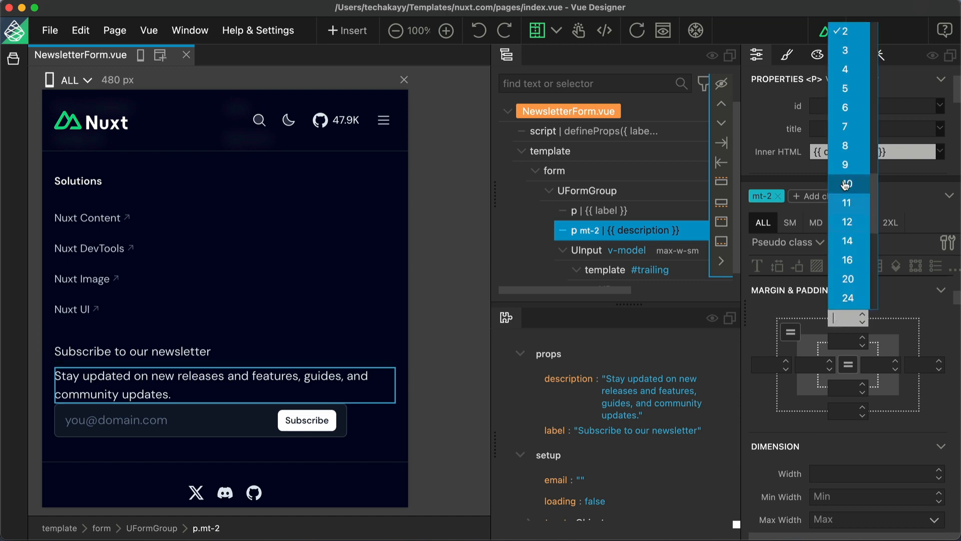
left_click(853, 75)
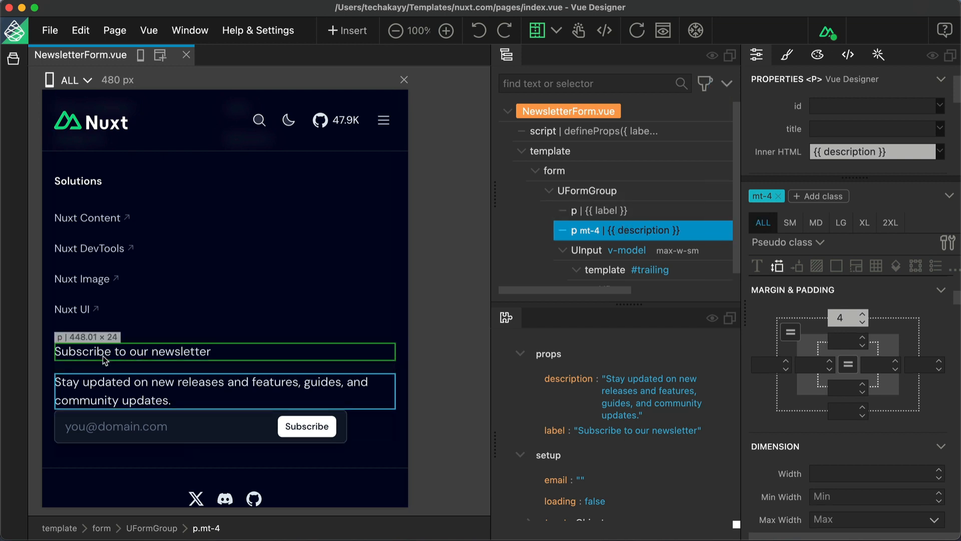
- Set the description paragraph's text size to sm
left_click(119, 393)
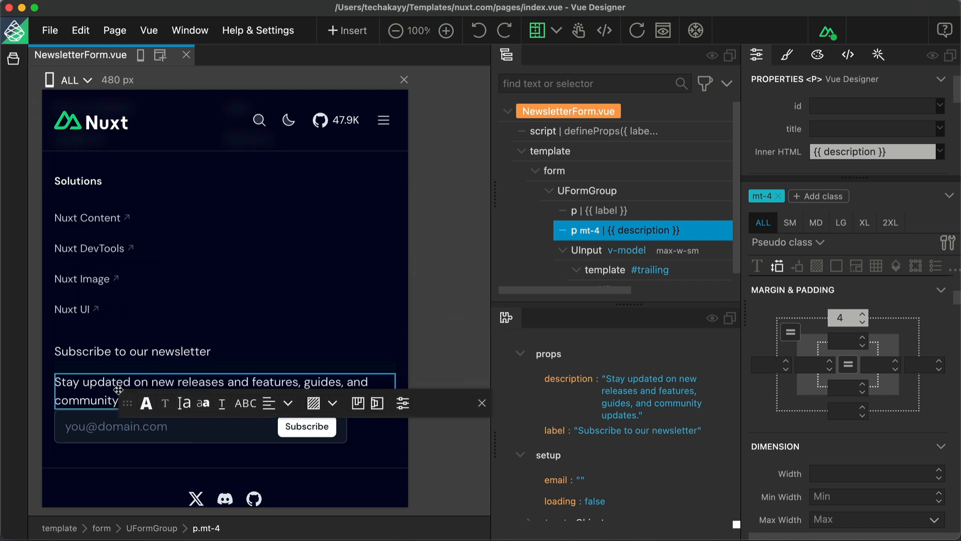
left_click_drag(127, 401, 193, 425)
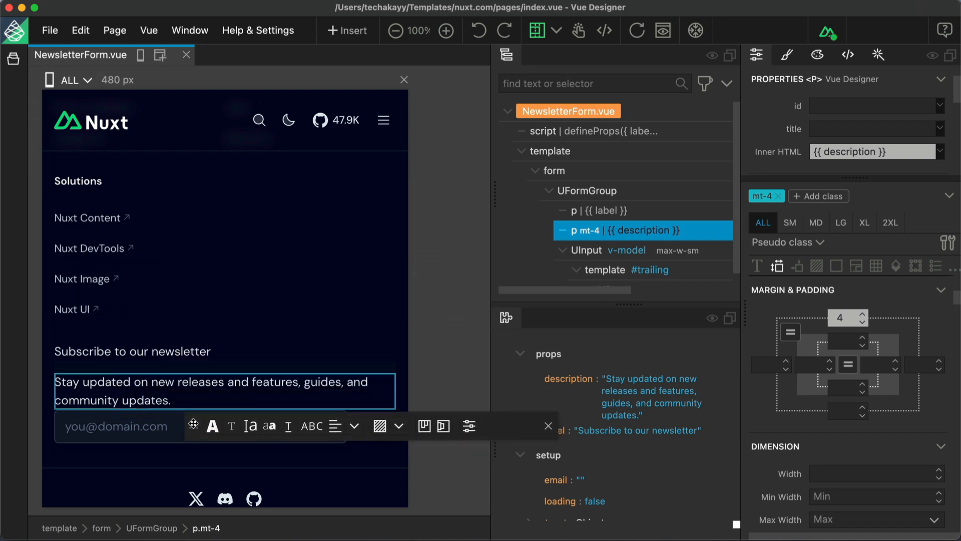
left_click(250, 430)
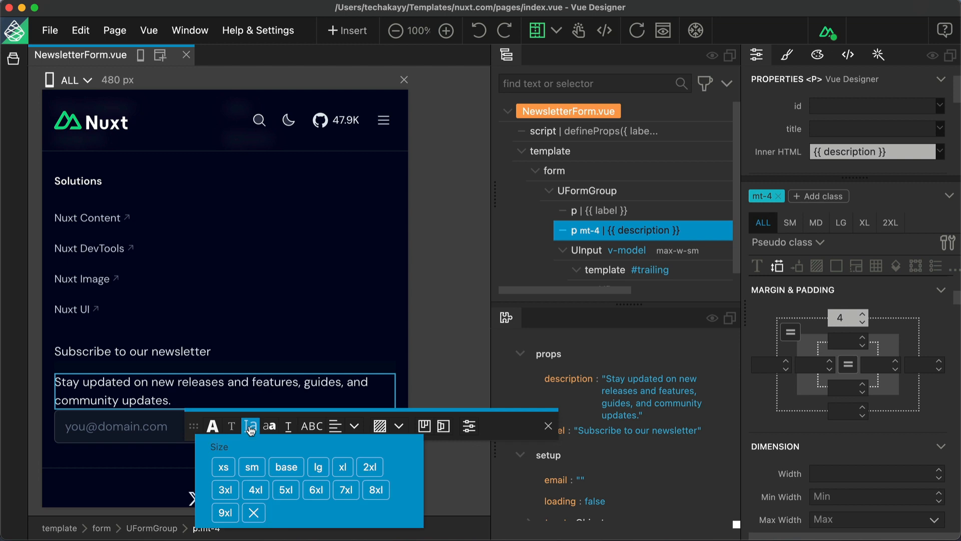
left_click(286, 467)
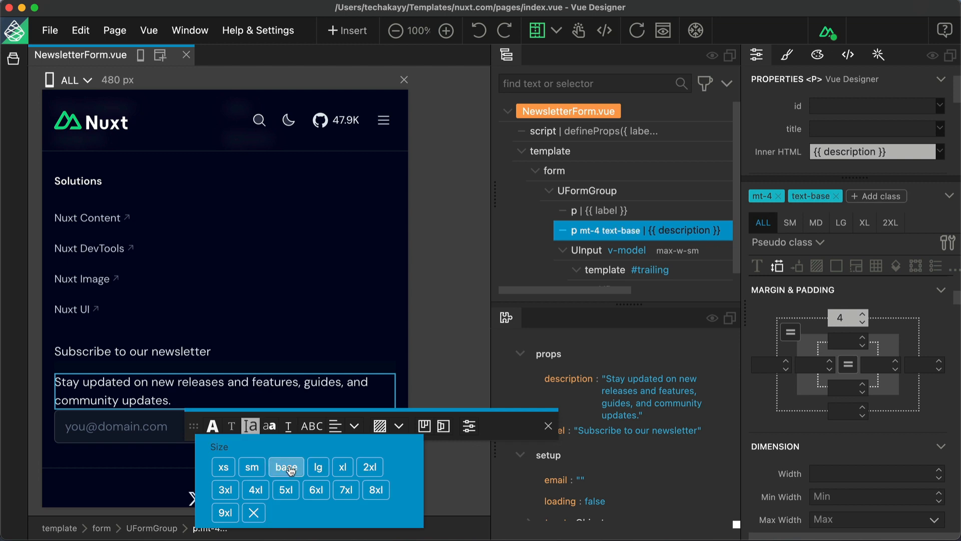
left_click(254, 469)
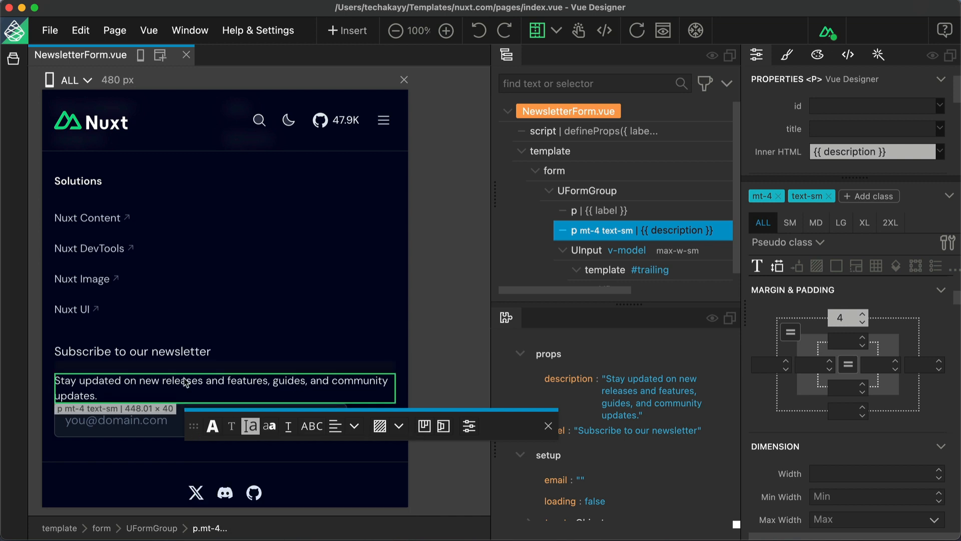
- Set the font weight of the "Subscribe to our newsletter" label paragraph to semibold
left_click(155, 357)
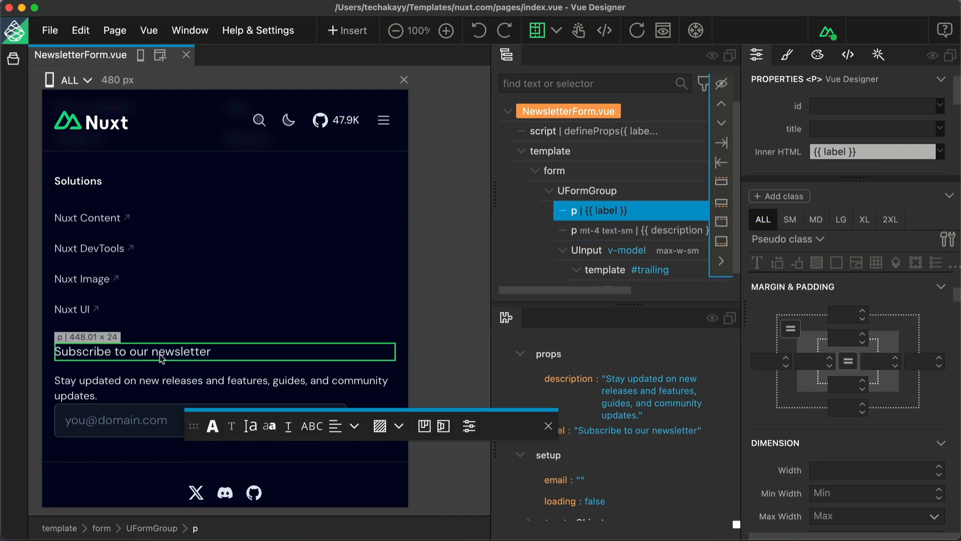
left_click(252, 427)
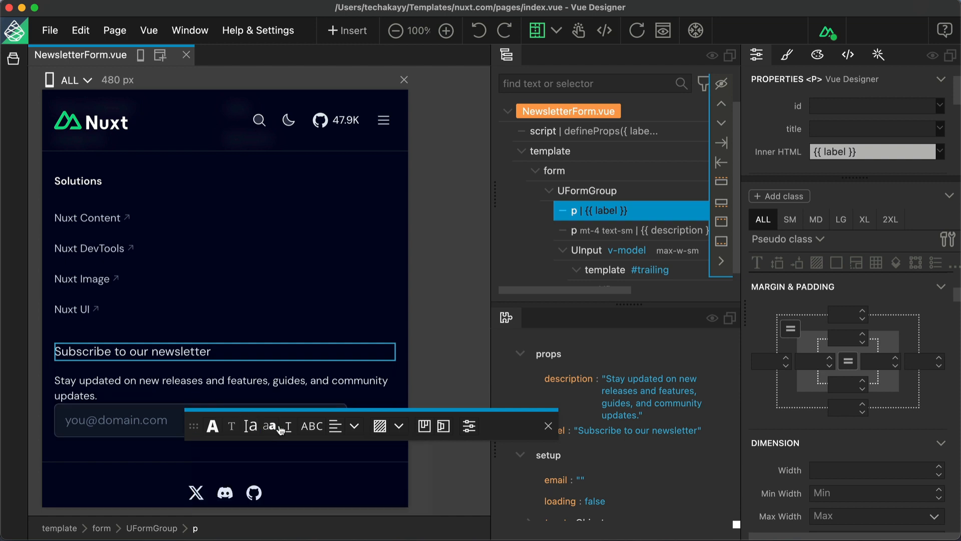
mouse_move(269, 427)
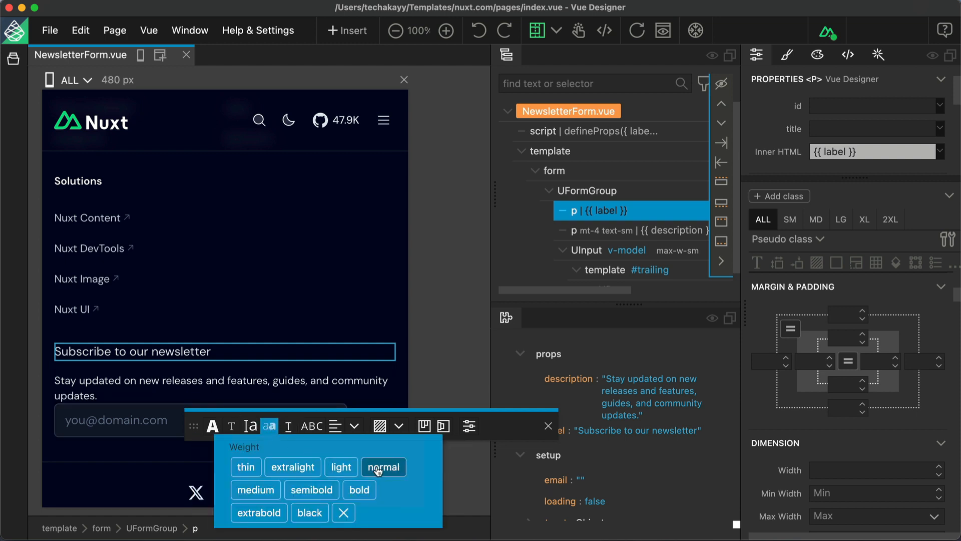
left_click(259, 490)
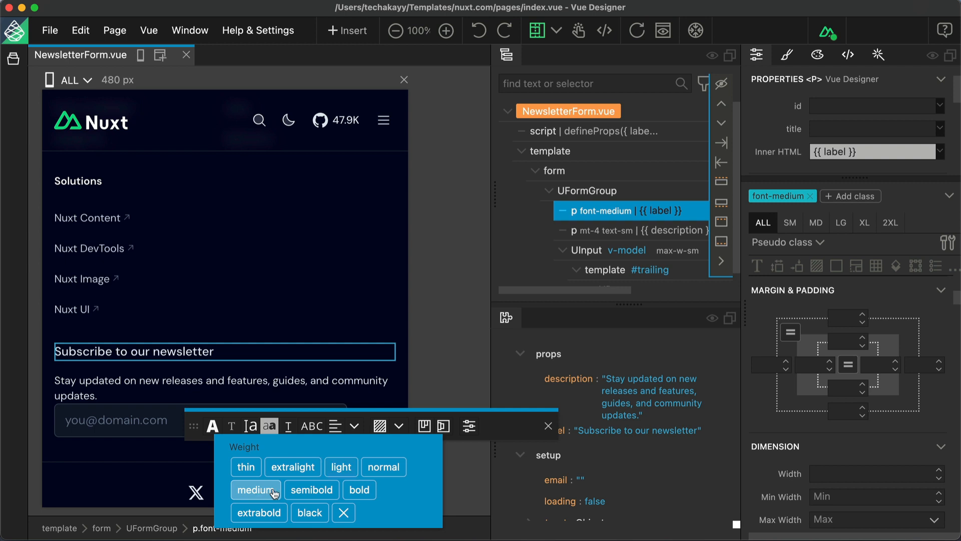
left_click(317, 491)
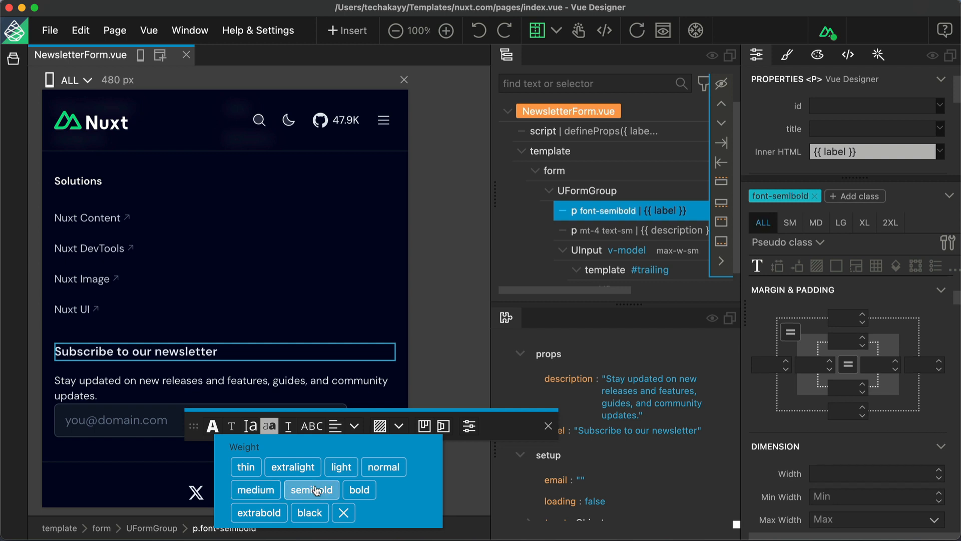
- Compare the newsletter label with the footer column headings and set the label paragraph's text size to sm
scroll(238, 300, "up", 6)
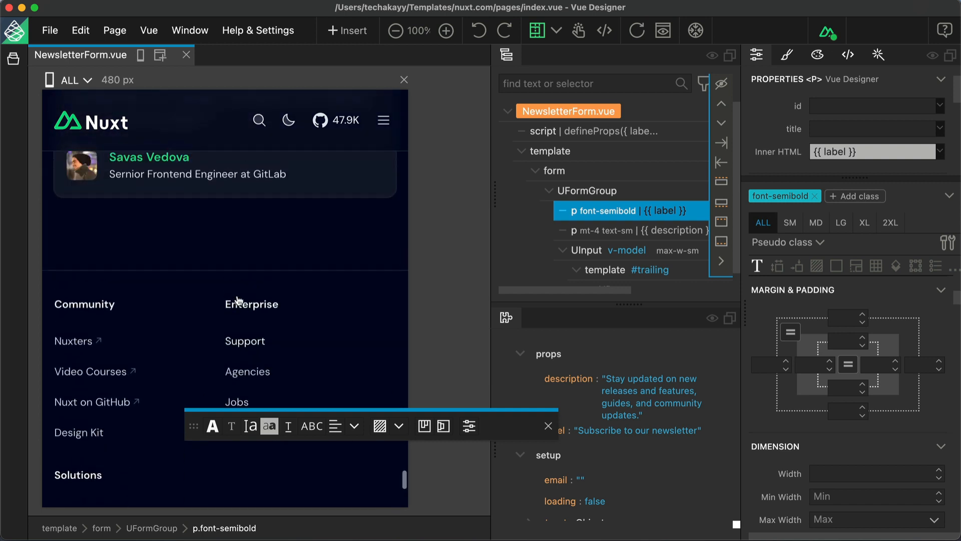
scroll(238, 300, "down", 10)
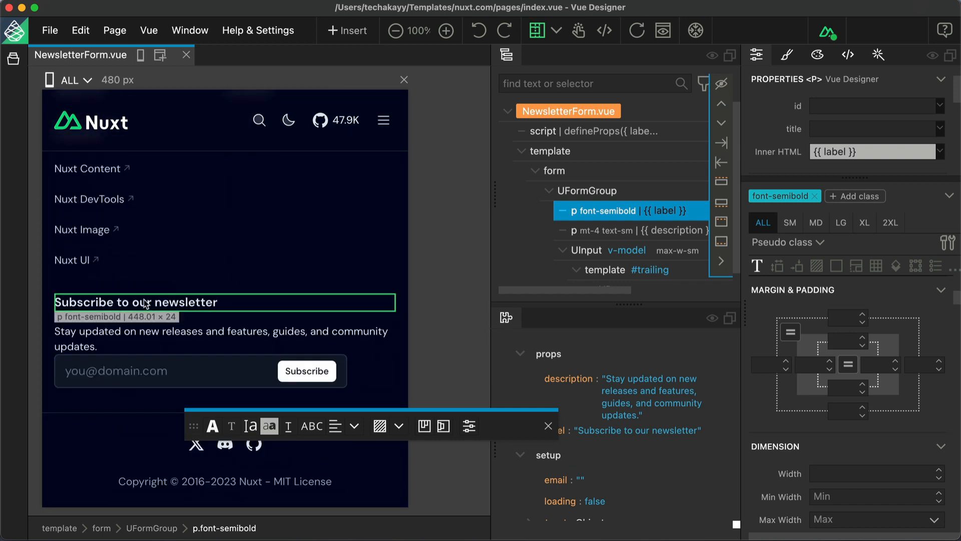
scroll(145, 301, "up", 5)
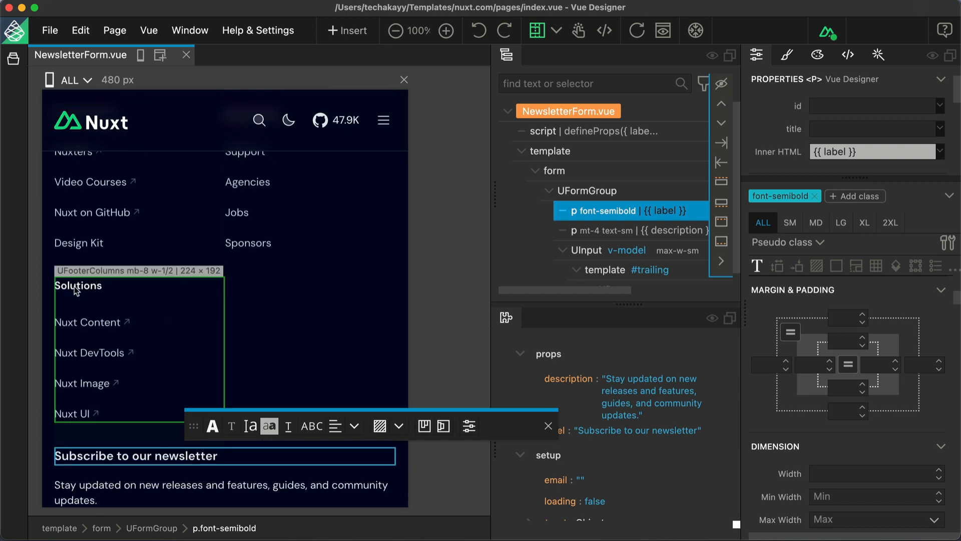
scroll(195, 315, "down", 5)
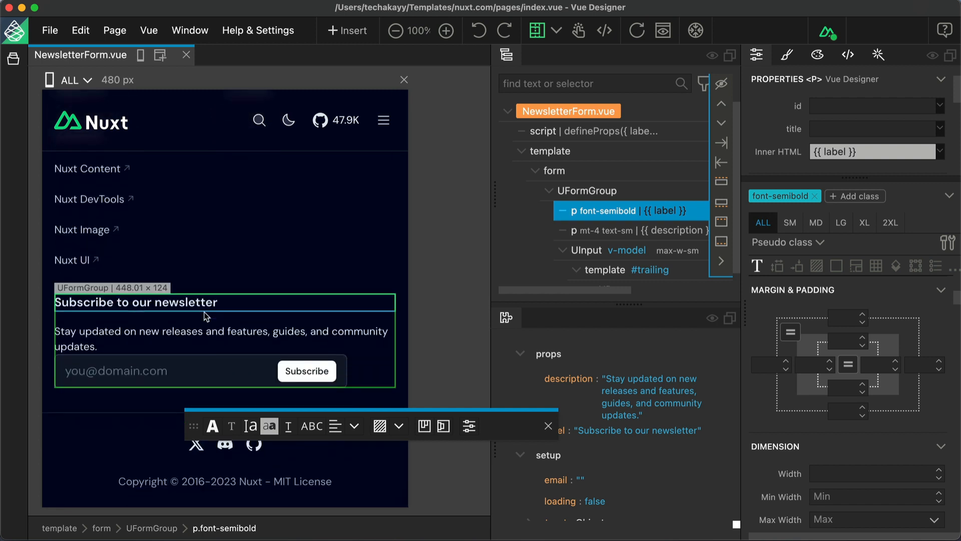
scroll(206, 316, "up", 1)
scroll(206, 317, "up", 1)
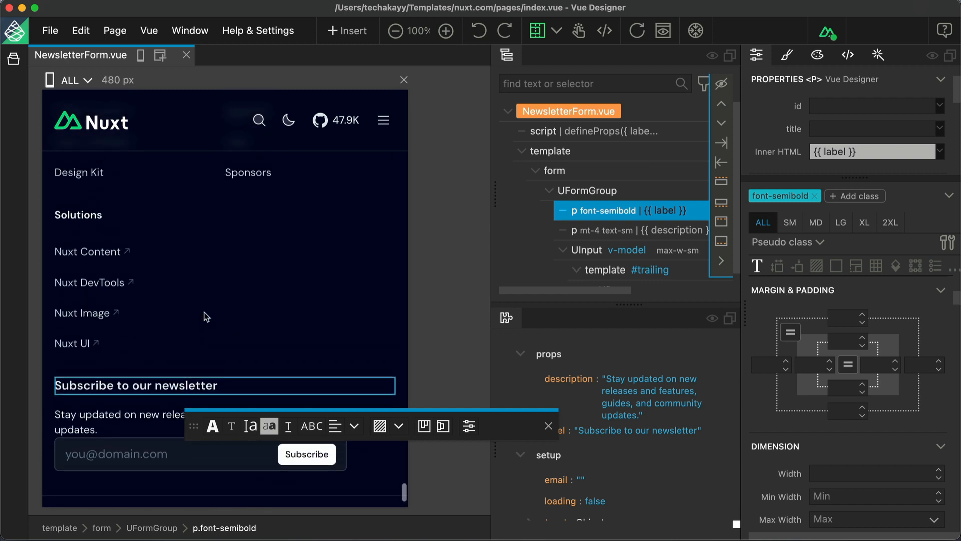
left_click(249, 433)
left_click(252, 467)
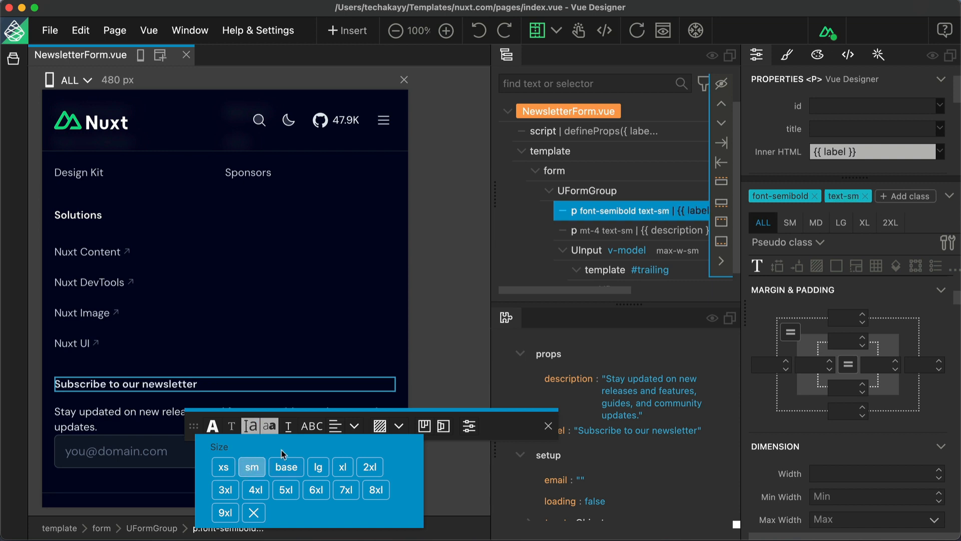
- Set the top margin of the UInput e-mail field to 2
left_click(118, 416)
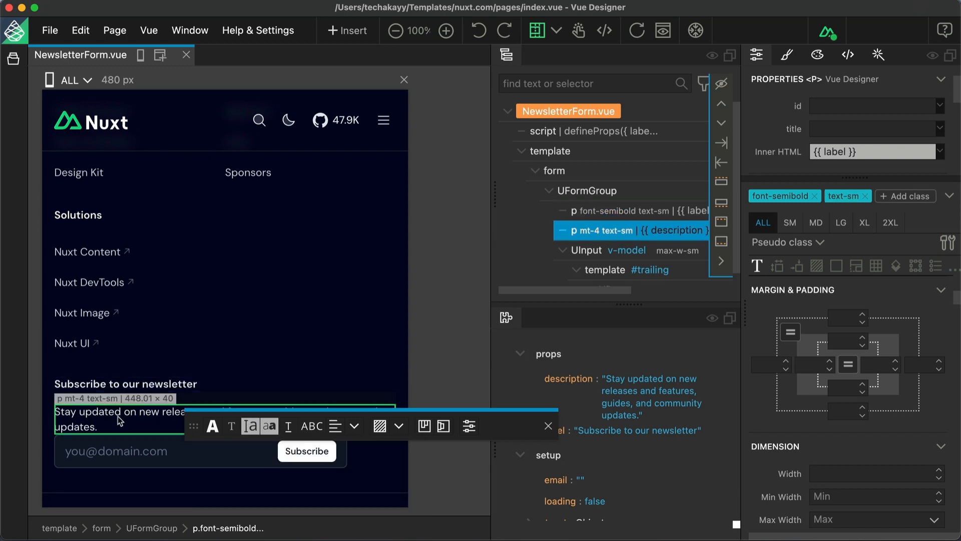
left_click(586, 252)
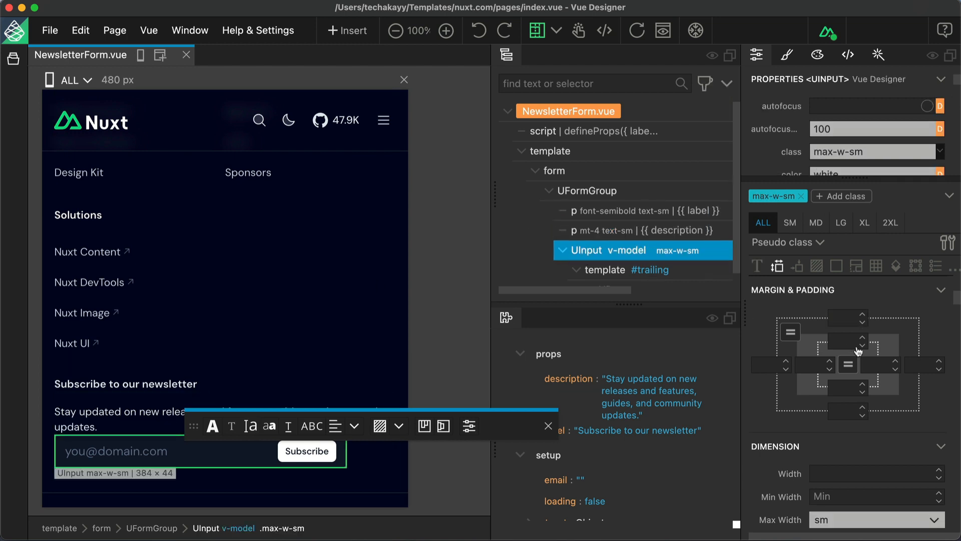
left_click(851, 322)
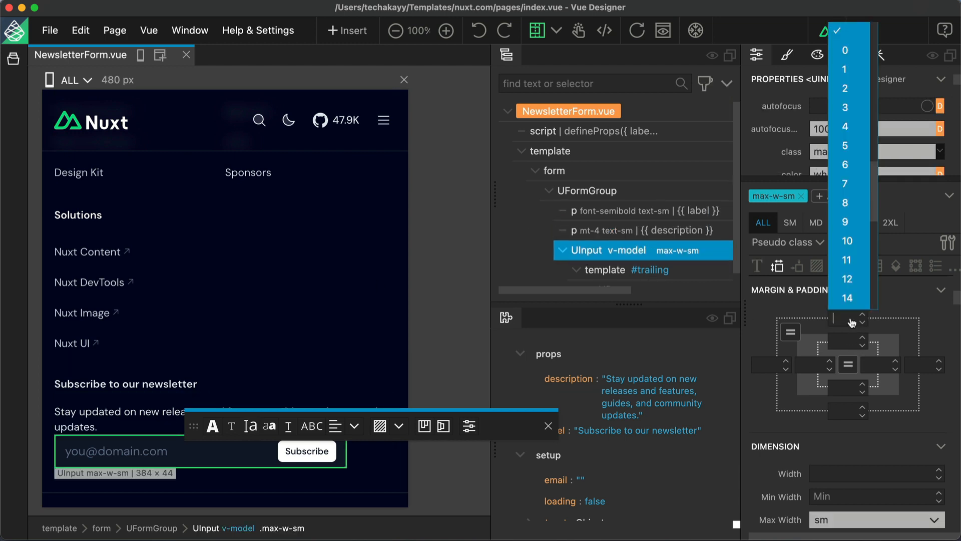
left_click(851, 89)
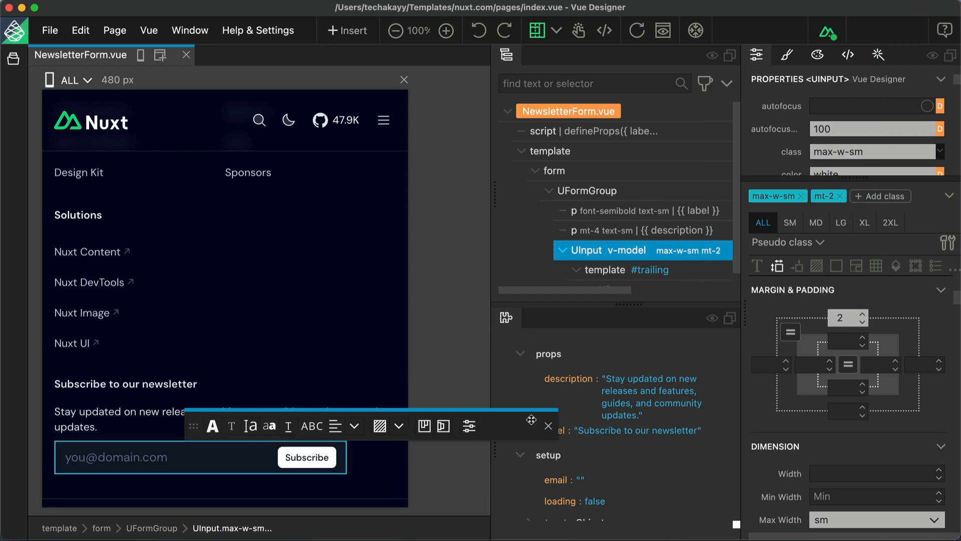
- Center-align the text of both the newsletter label and description paragraphs, and view the result without element outlines
left_click(549, 425)
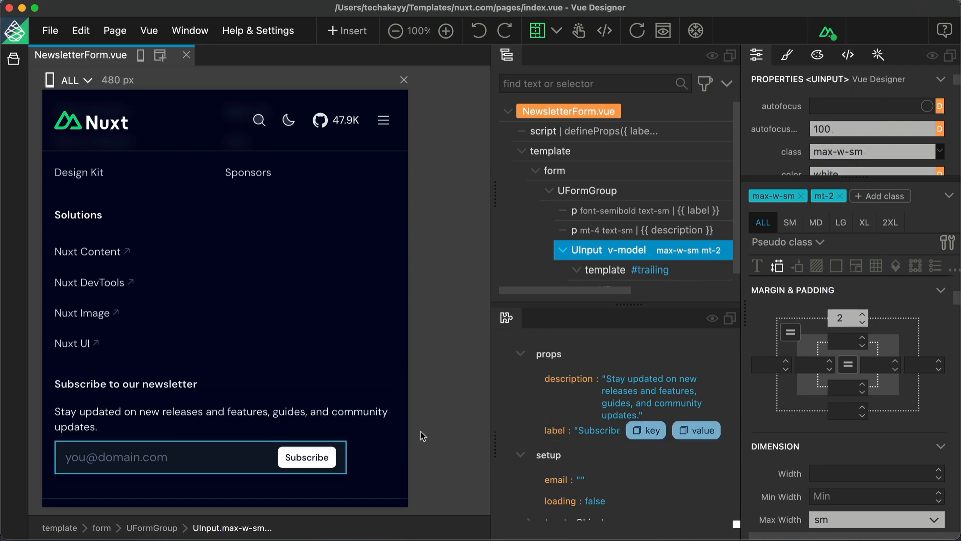
left_click(149, 388)
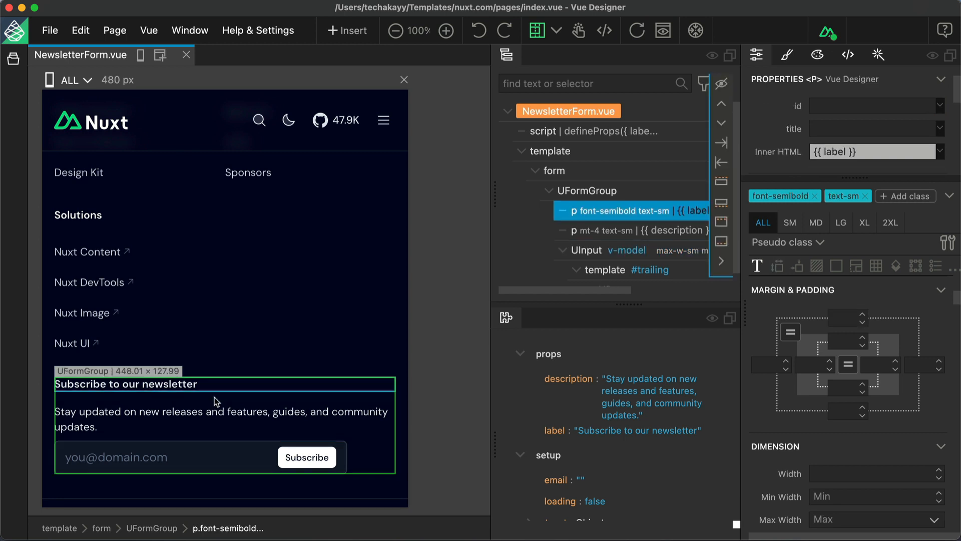
left_click(582, 233, "shift")
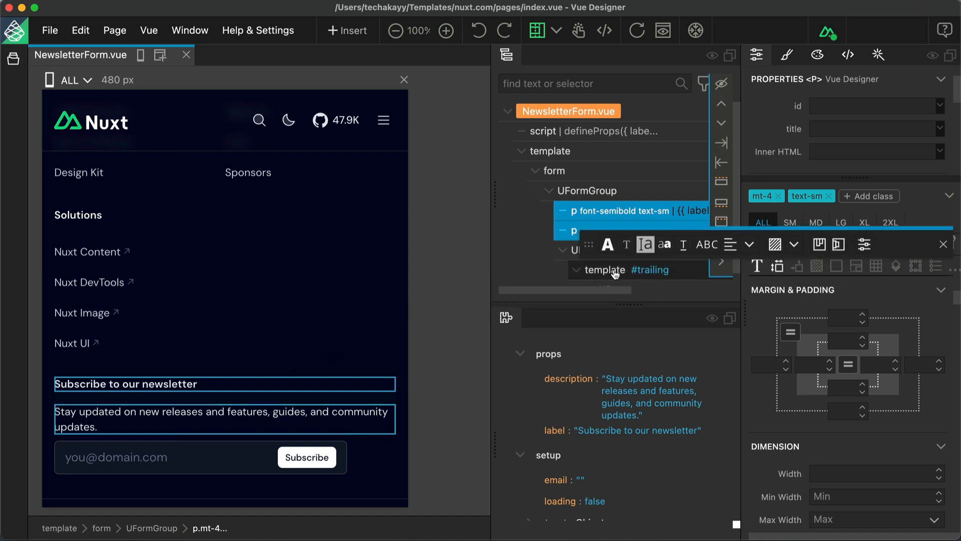
left_click_drag(575, 245, 227, 298)
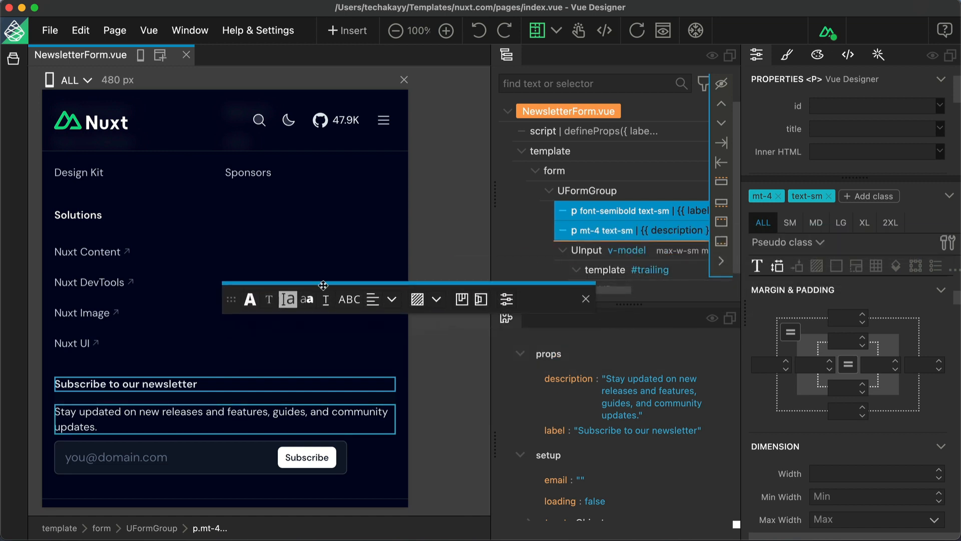
left_click(390, 303)
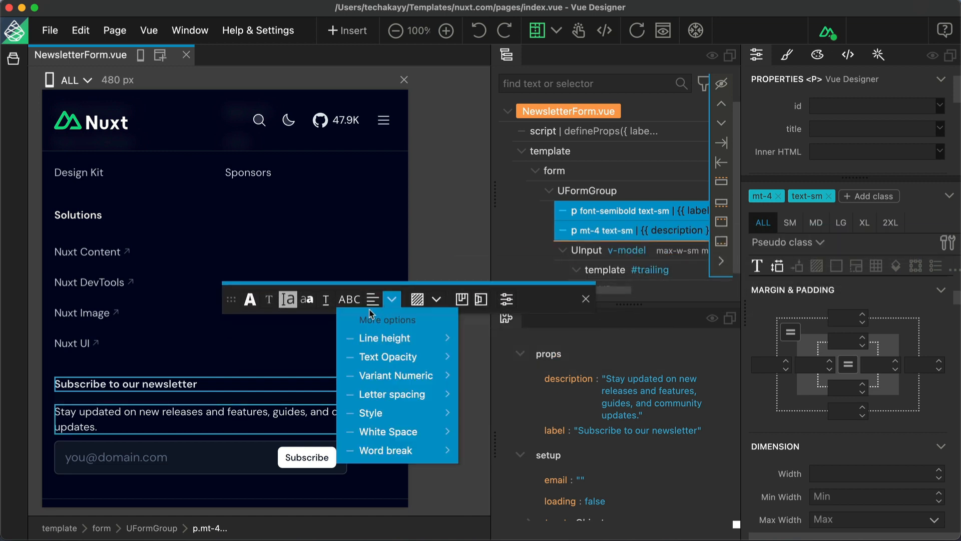
left_click(371, 309)
left_click(372, 306)
left_click(376, 341)
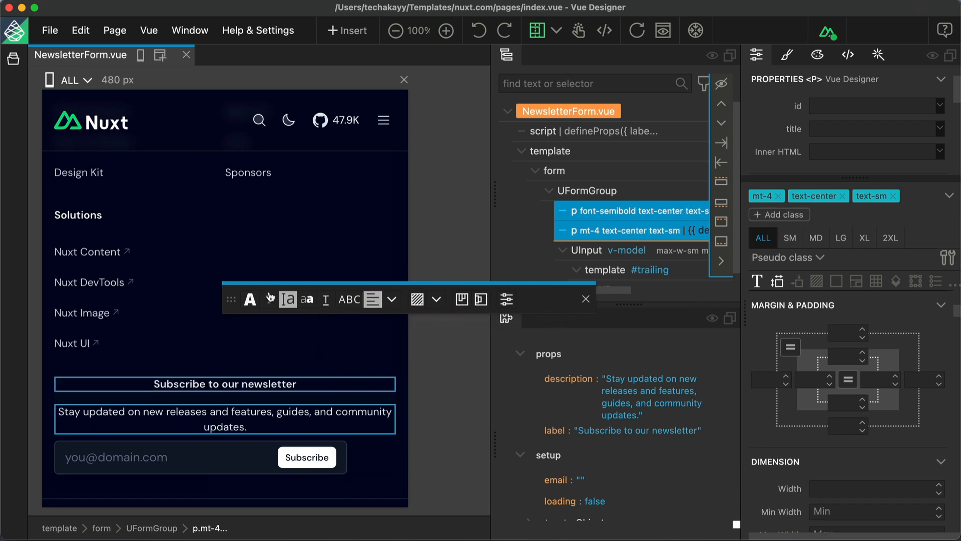
left_click_drag(232, 298, 439, 471)
left_click(537, 31)
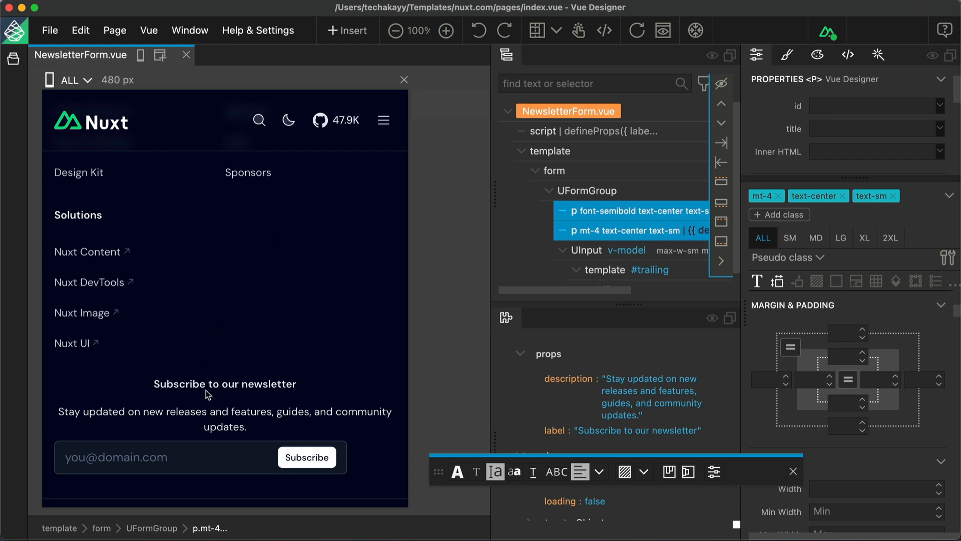
scroll(233, 265, "up", 8)
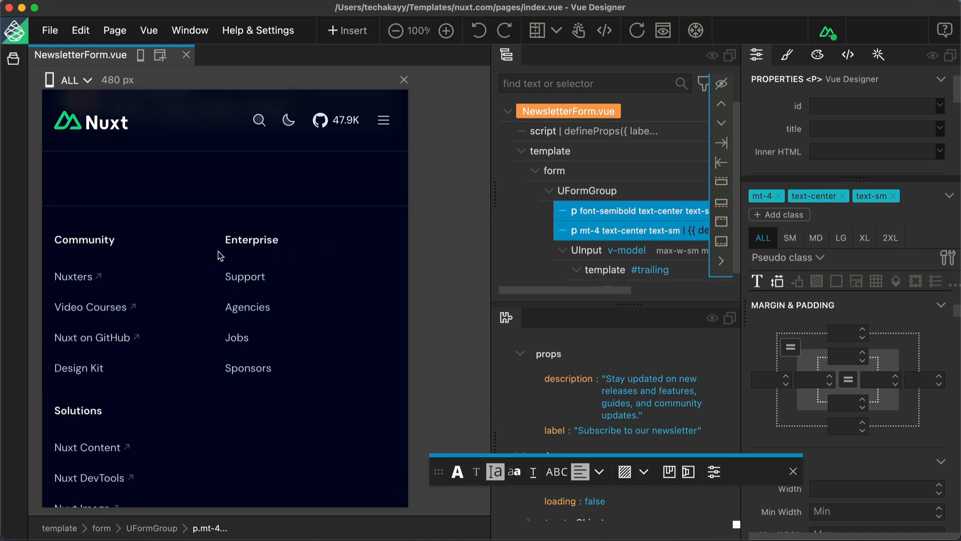
scroll(197, 346, "down", 10)
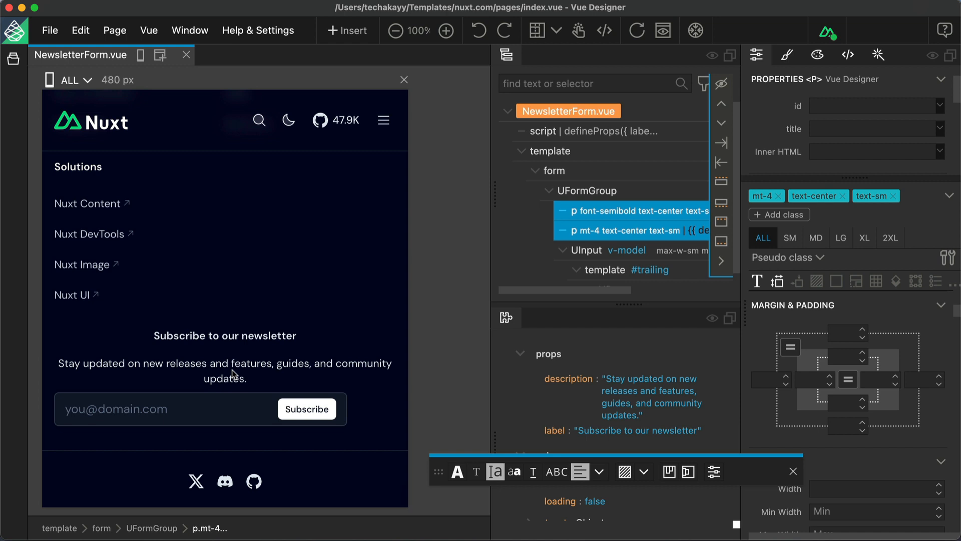
- Remove the sm maximum width from the UInput e-mail field and save the component
left_click(594, 255)
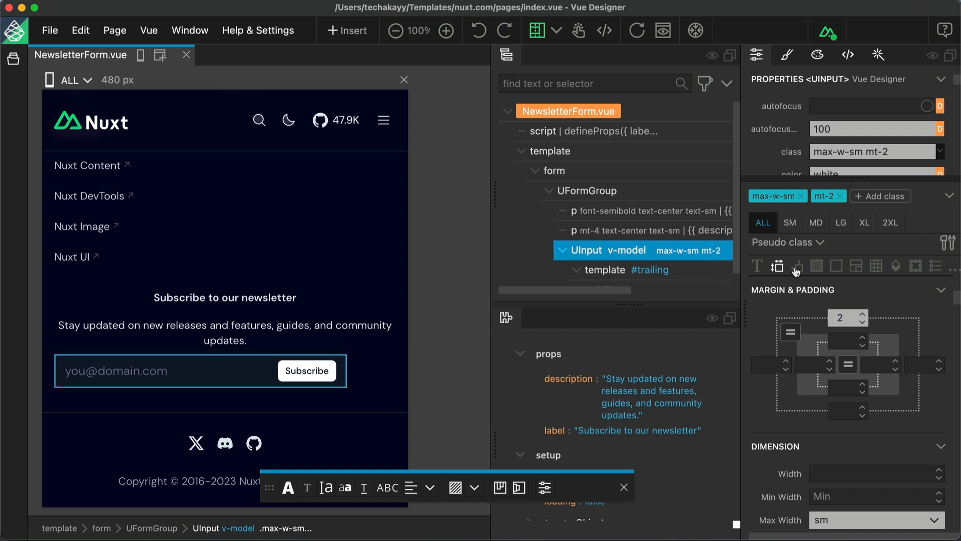
scroll(835, 369, "down", 5)
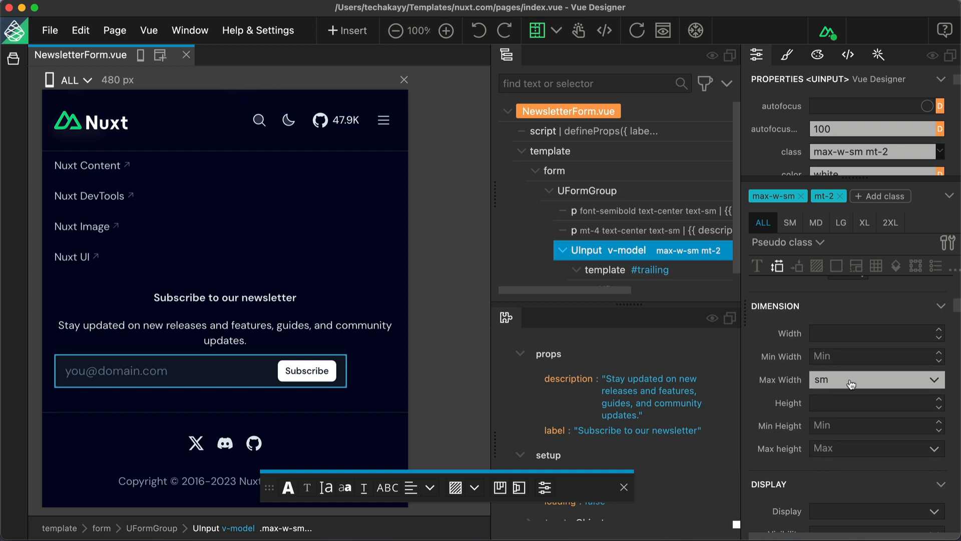
left_click(851, 384)
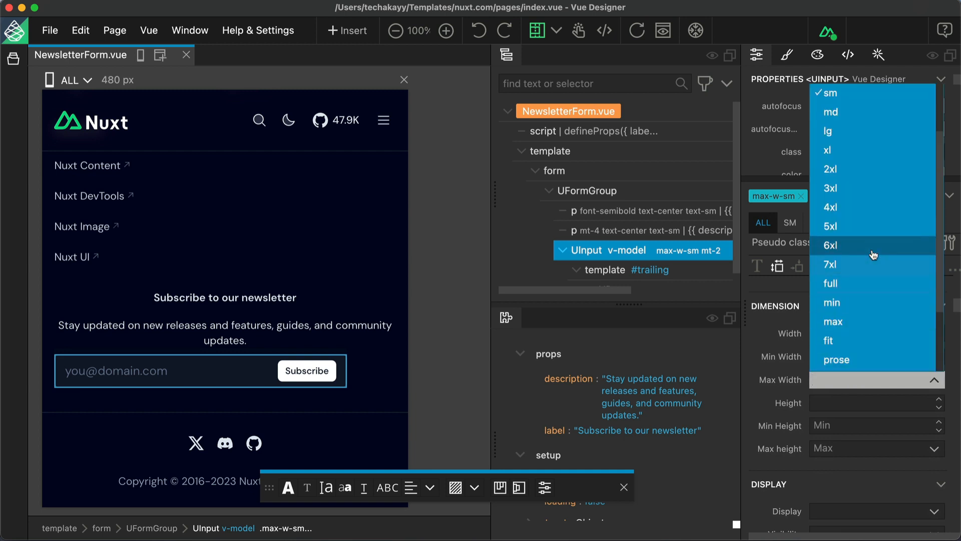
left_click(870, 92)
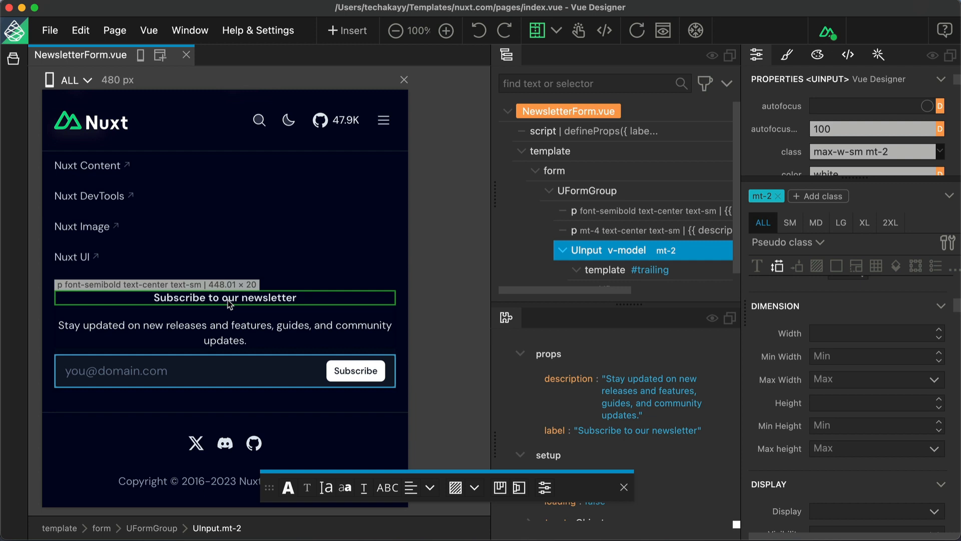
scroll(228, 303, "up", 5)
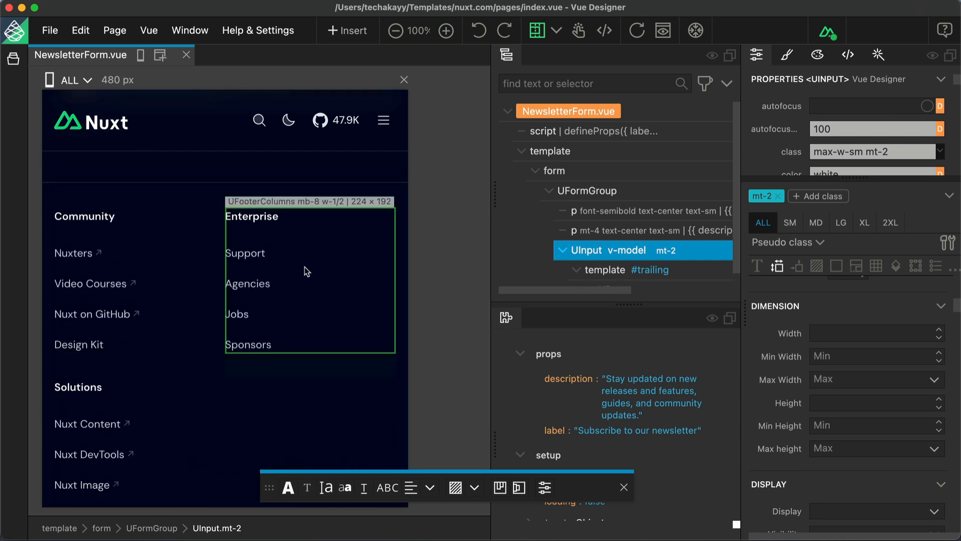
scroll(215, 358, "down", 5)
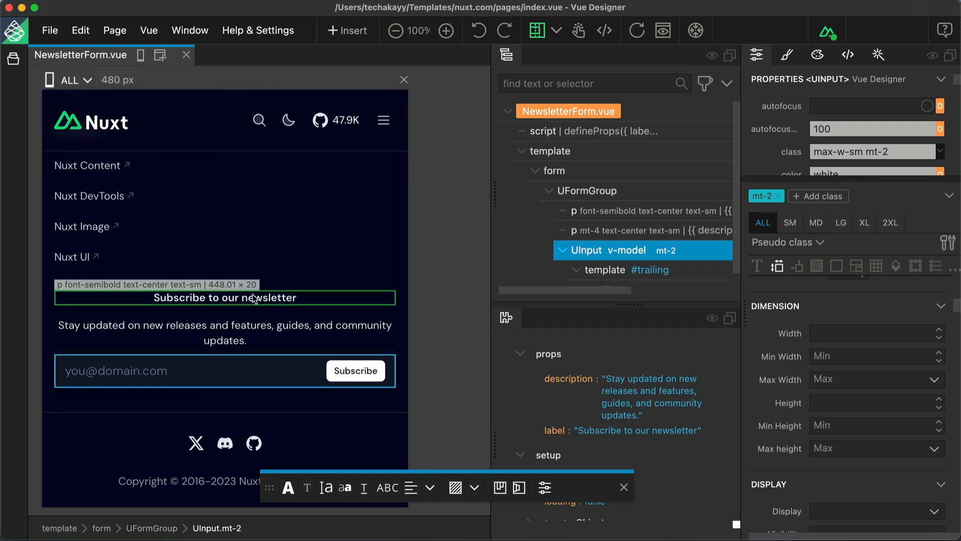
key("super+s")
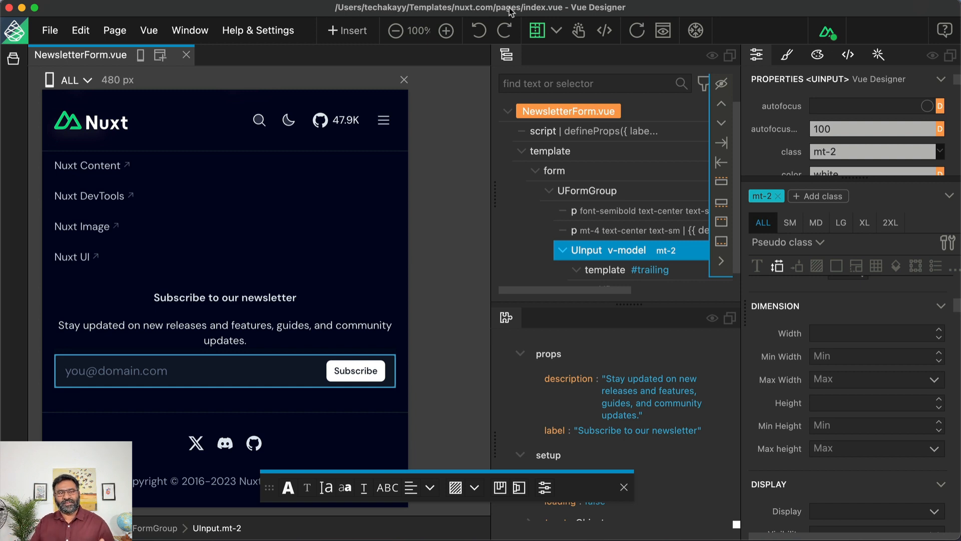
- Switch the page view to the SM breakpoint at 640 px and resize the panels so its full width fits
left_click(75, 79)
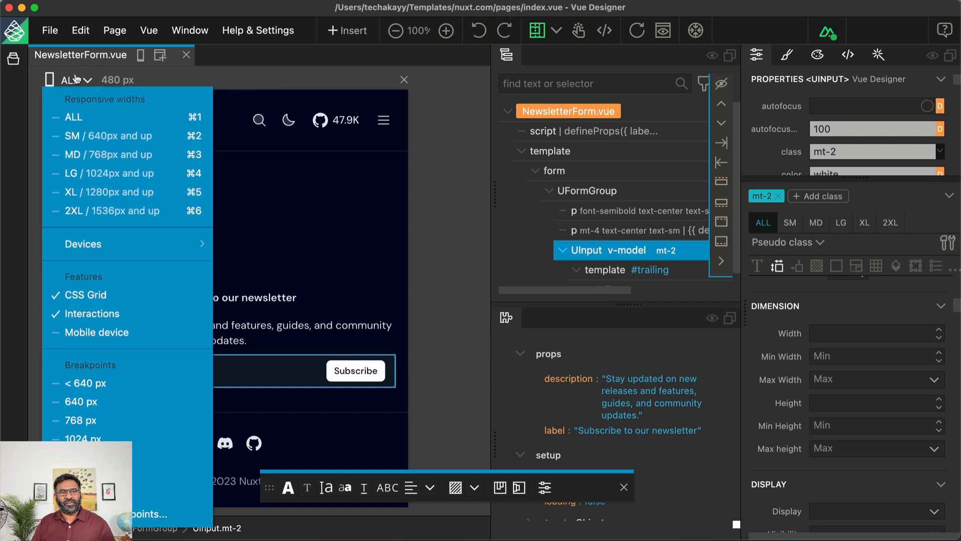
left_click(85, 137)
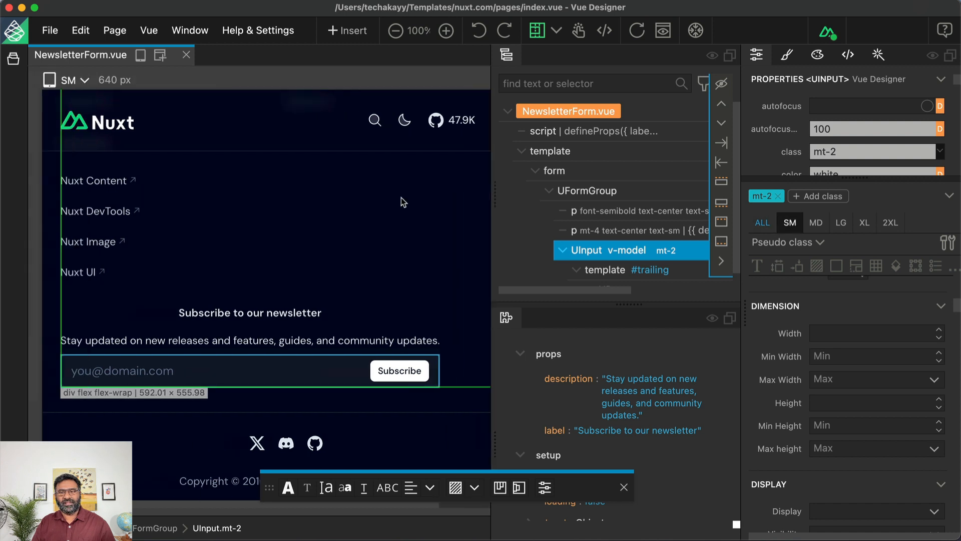
left_click_drag(742, 193, 766, 192)
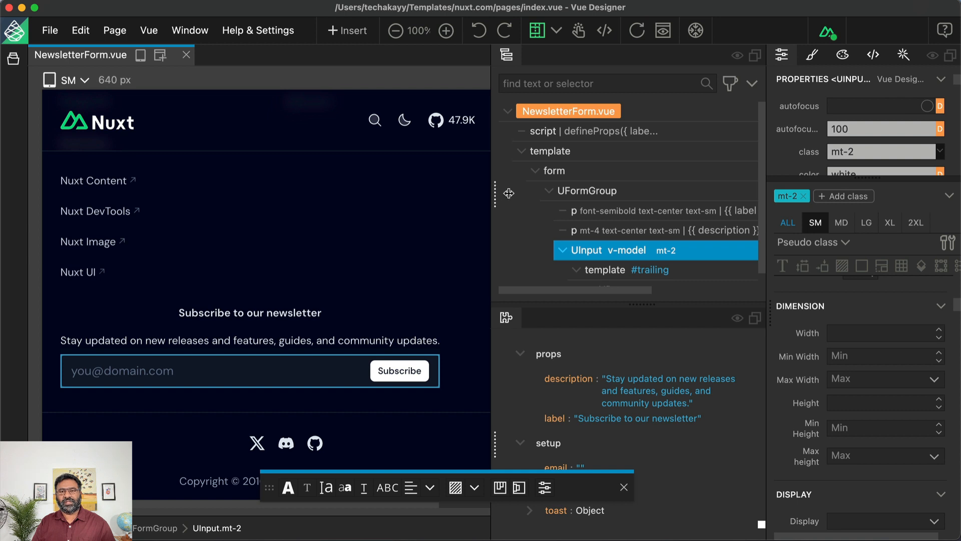
left_click_drag(496, 194, 540, 193)
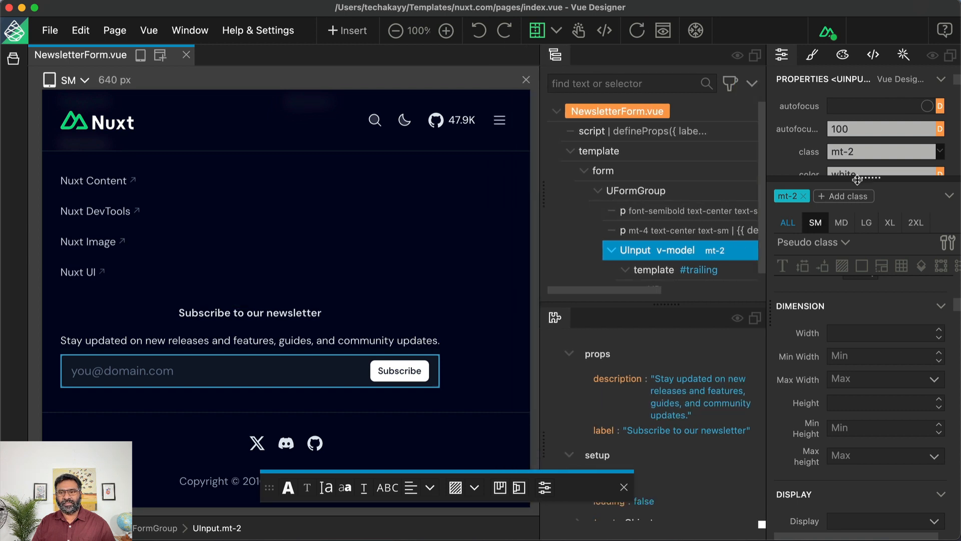
left_click_drag(860, 177, 856, 292)
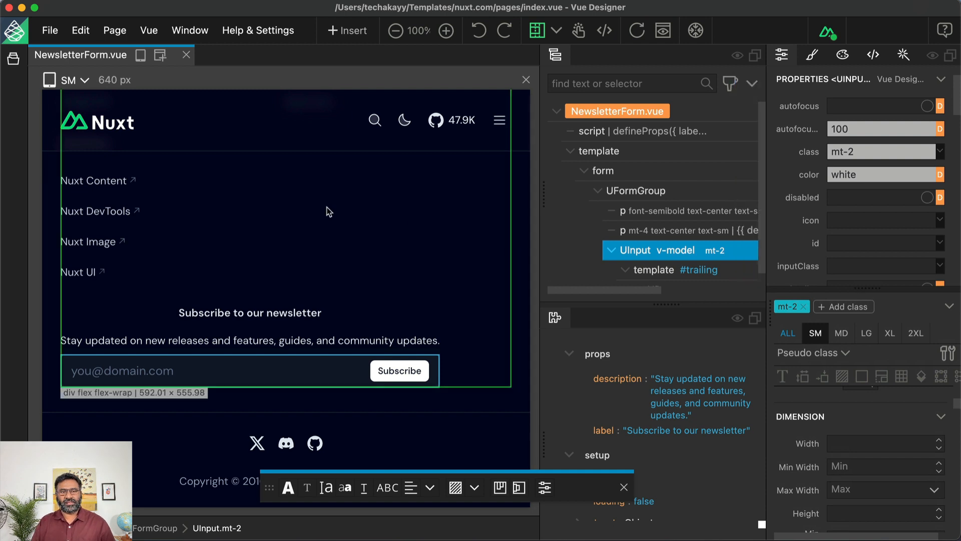
scroll(326, 209, "up", 5)
scroll(328, 210, "up", 1)
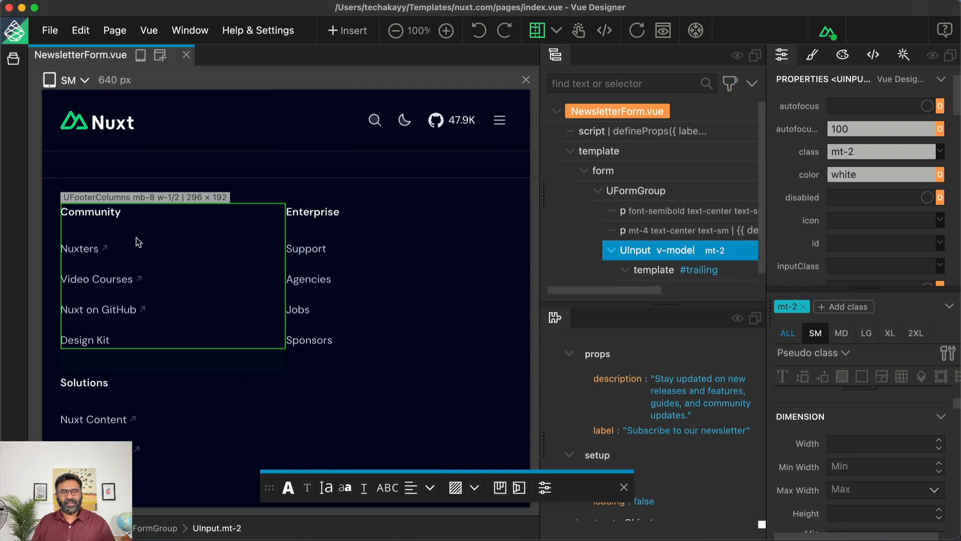
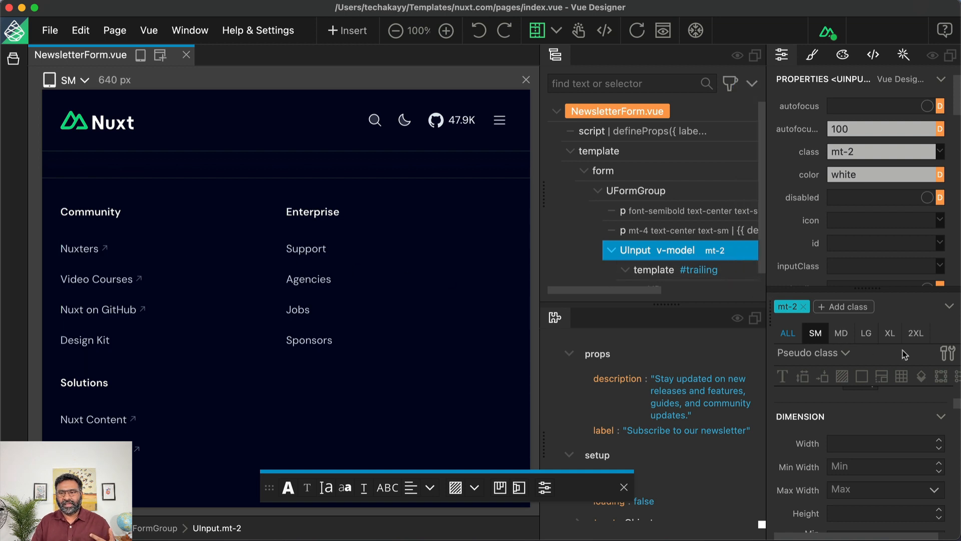
- Check the Sync with page view setting of the class editor and give the visual style controls more height
left_click(948, 353)
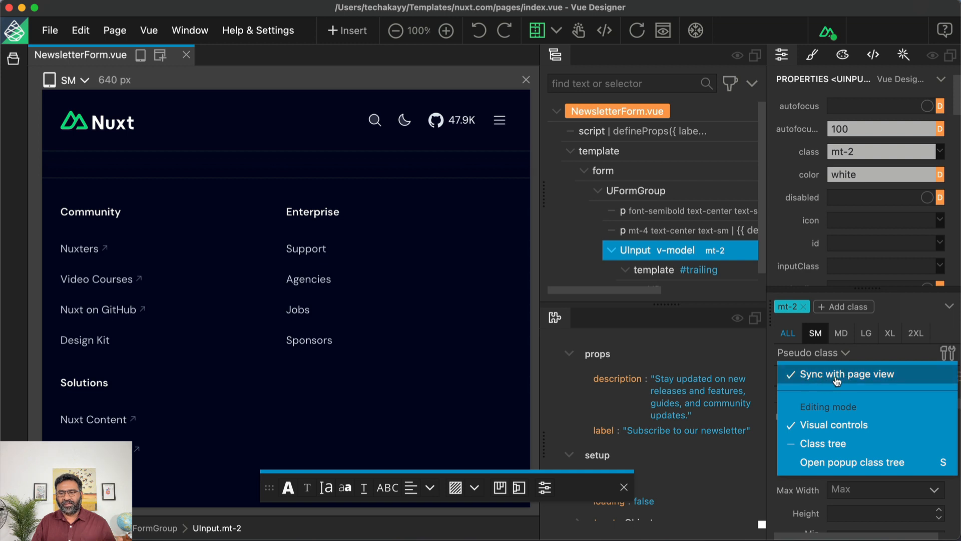
left_click(948, 353)
left_click_drag(869, 289, 873, 228)
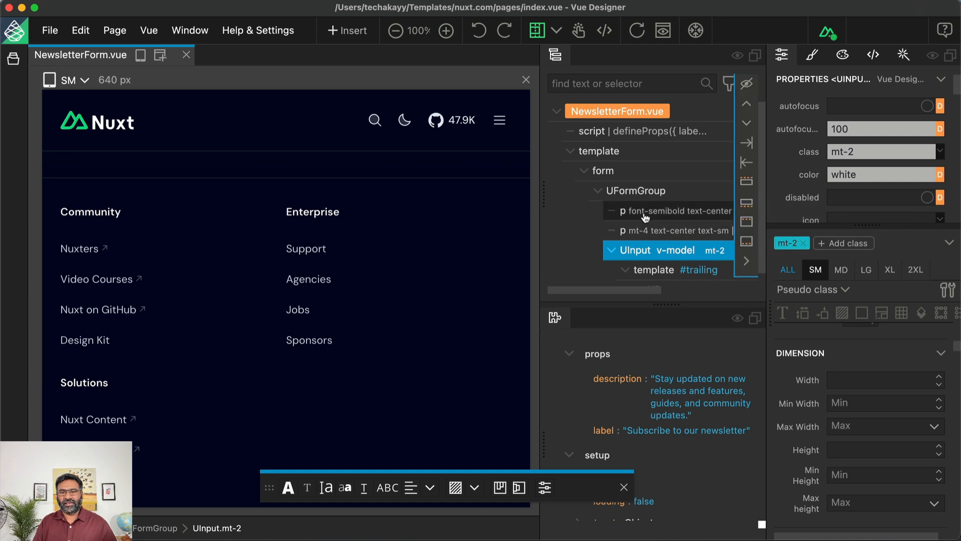
- Switch from the NewsletterForm component to editing its parent component AppFooter
left_click(633, 191)
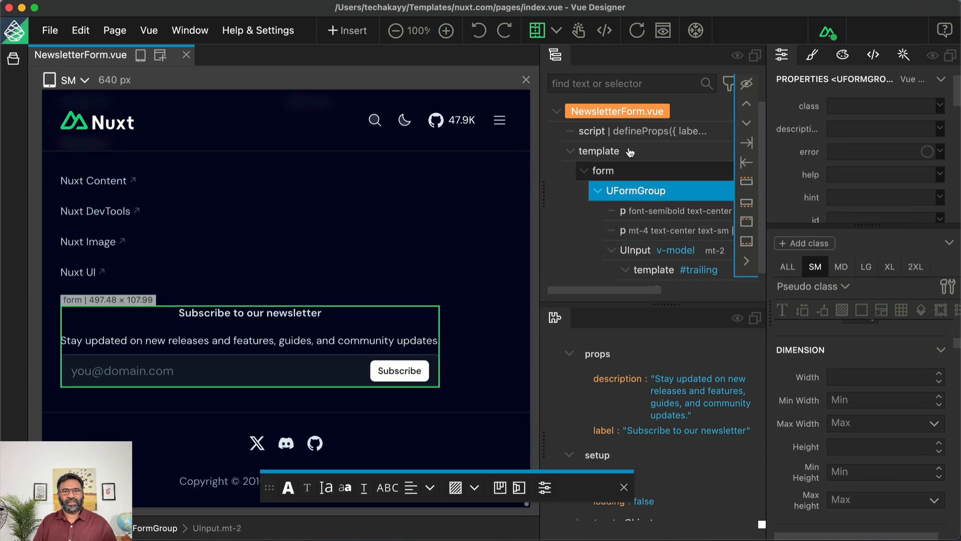
left_click(632, 112)
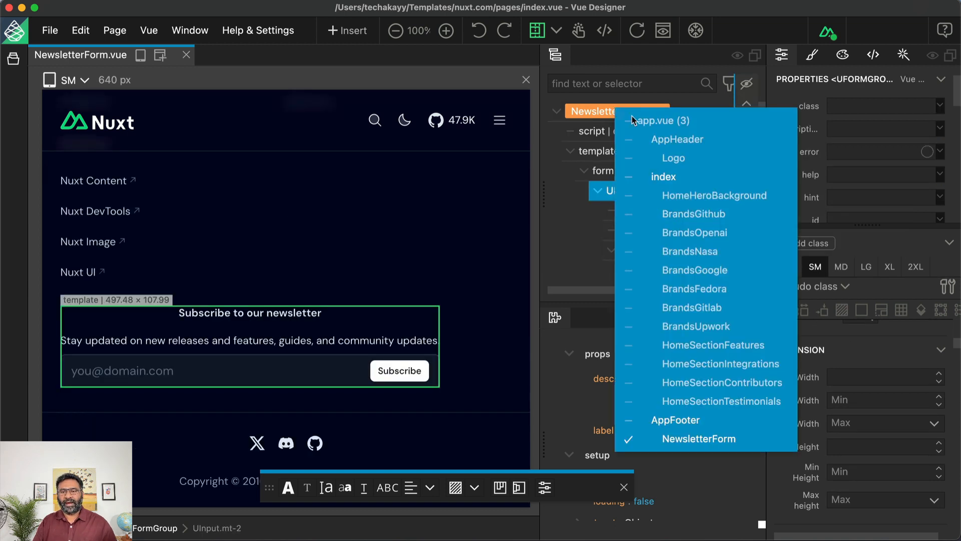
left_click(675, 419)
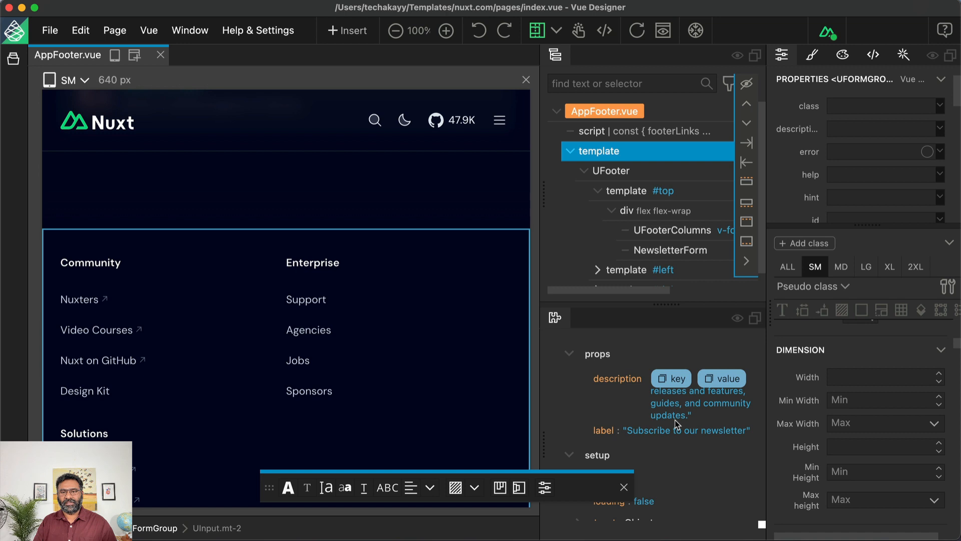
- Set the width of the repeated UFooterColumns element to 1/3 for the SM breakpoint and inspect the footer columns
left_click(649, 231)
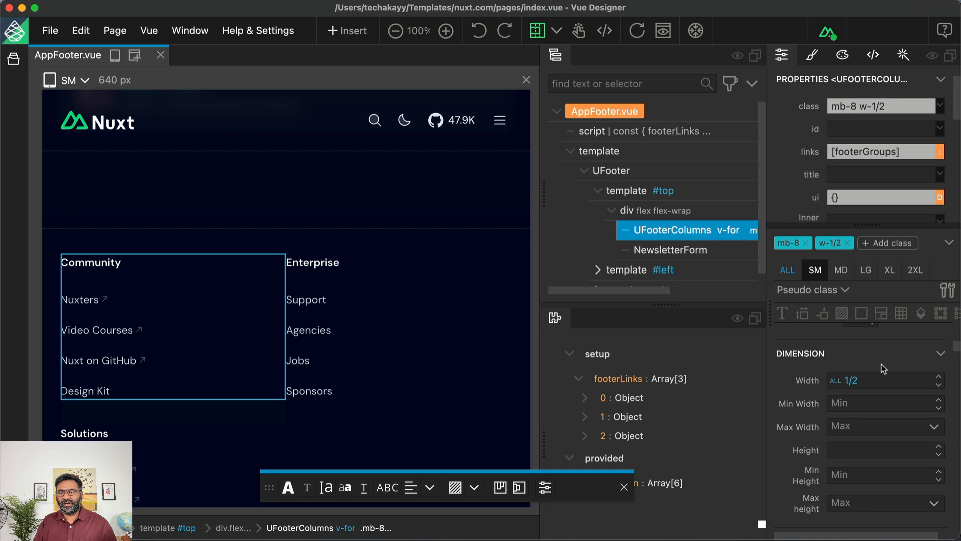
left_click(869, 383)
key("Return")
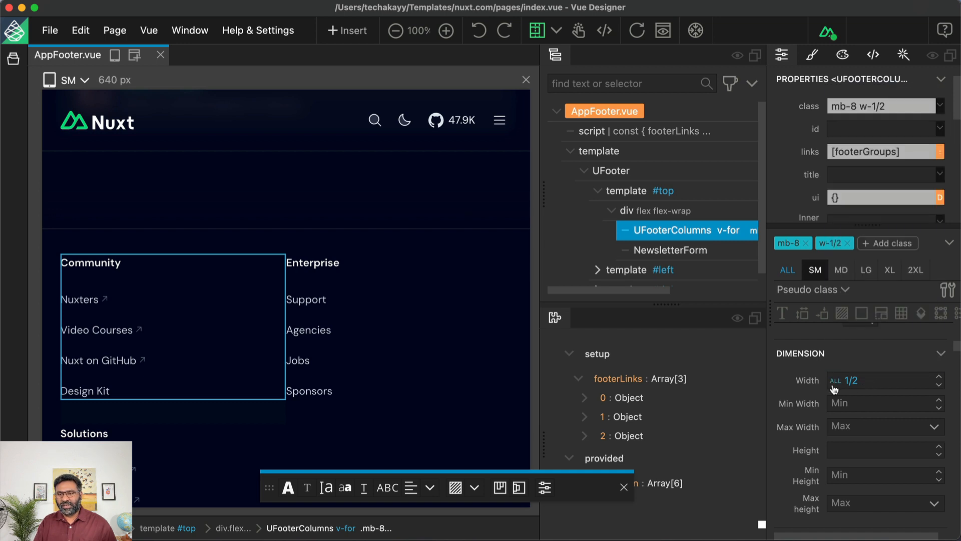
left_click(873, 386)
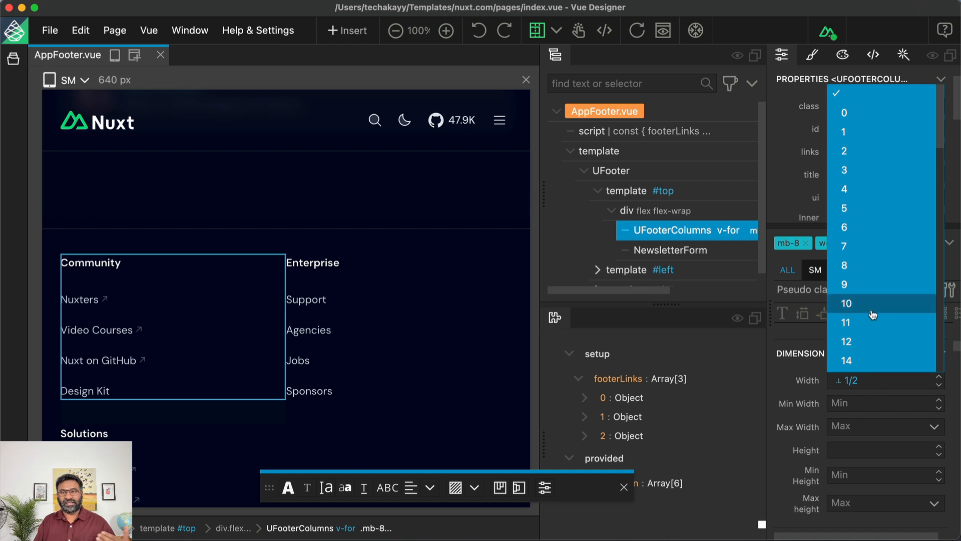
scroll(874, 314, "down", 2)
scroll(873, 315, "down", 10)
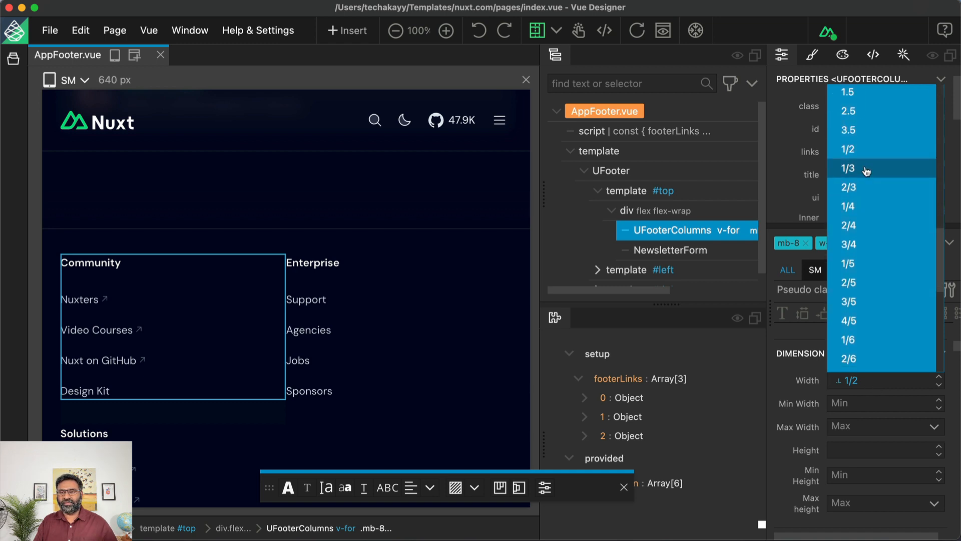
left_click(866, 171)
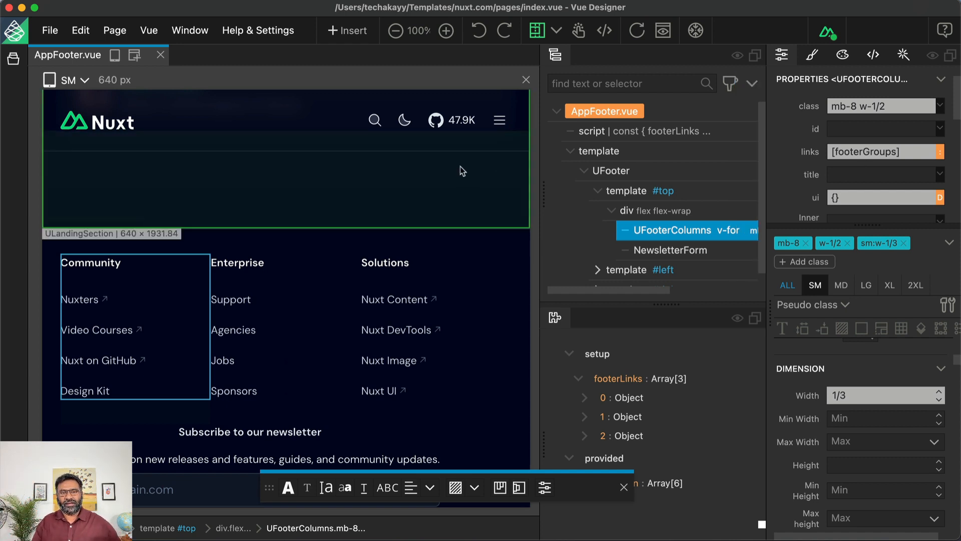
left_click(284, 281)
left_click(440, 277)
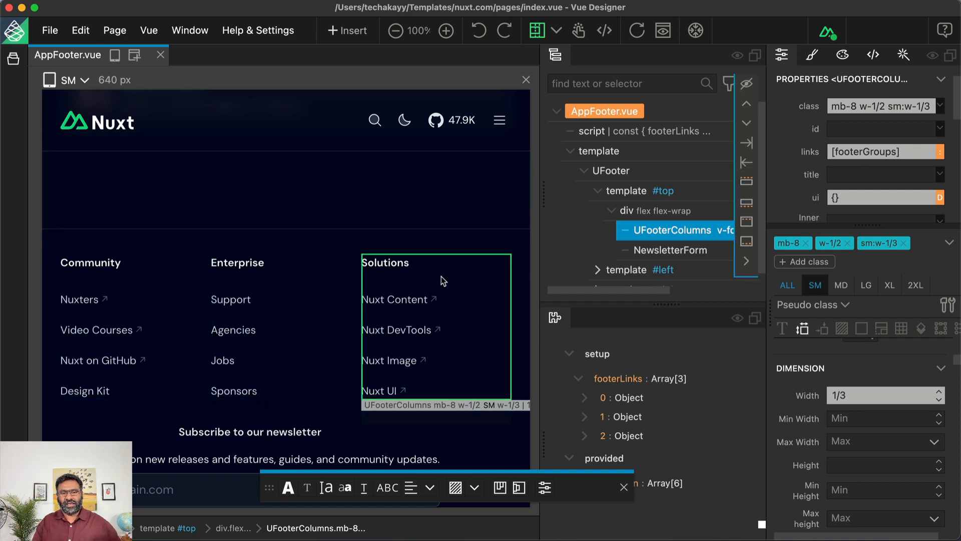
scroll(333, 305, "down", 2)
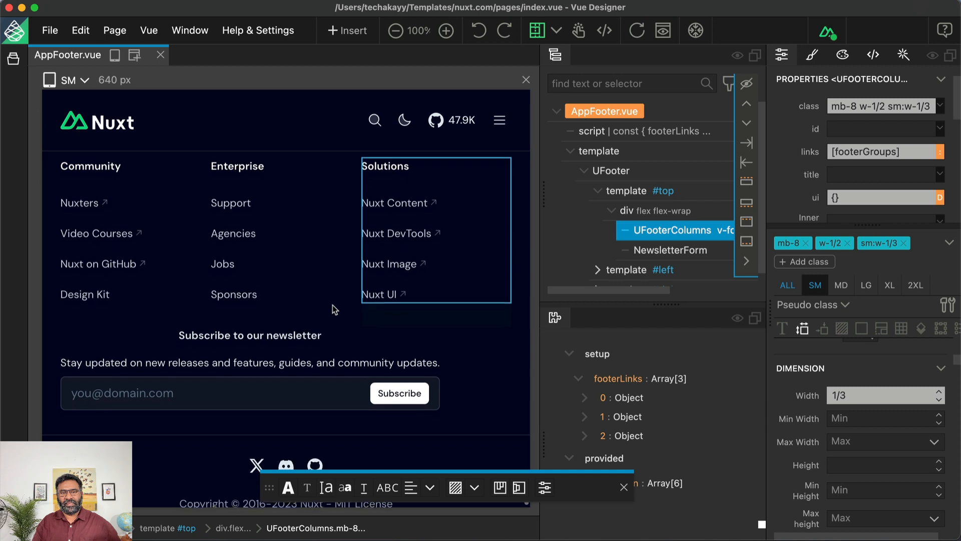
- Enter the NewsletterForm component, check the list of the page's components, and return to its parent AppFooter
double_click(319, 340)
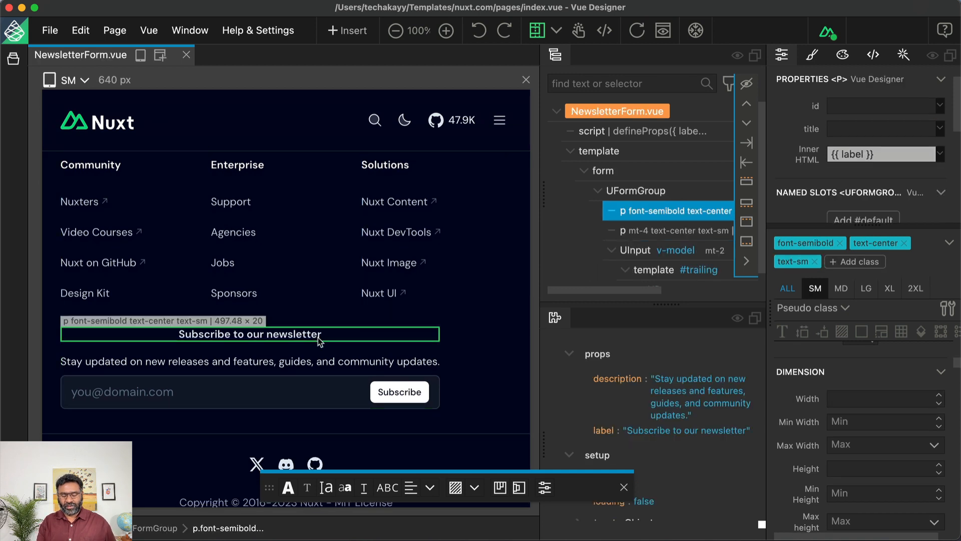
scroll(321, 342, "up", 1)
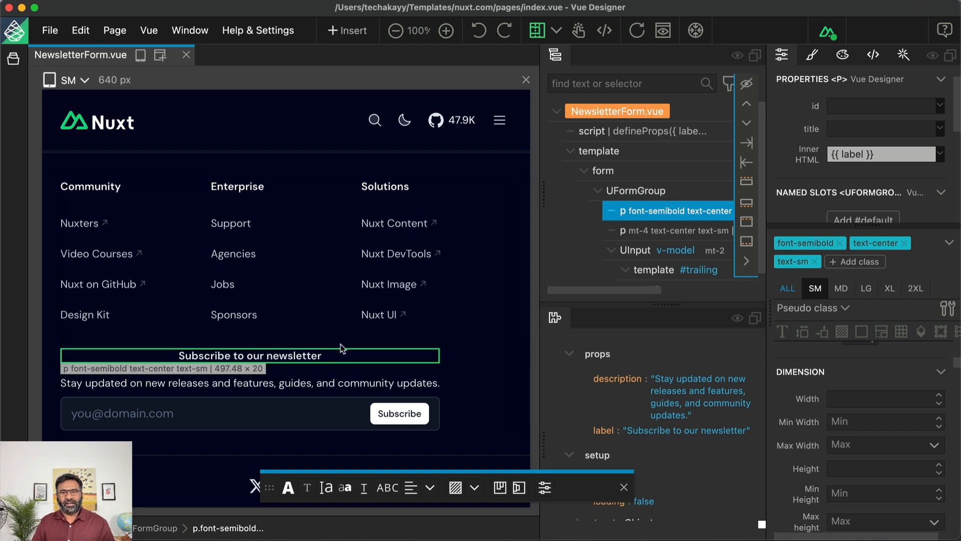
left_click(611, 120)
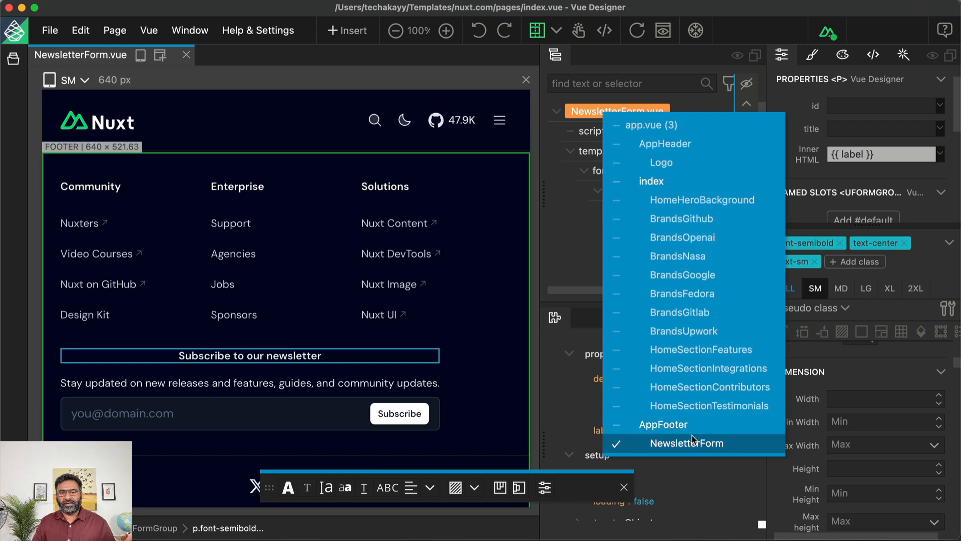
left_click(271, 286)
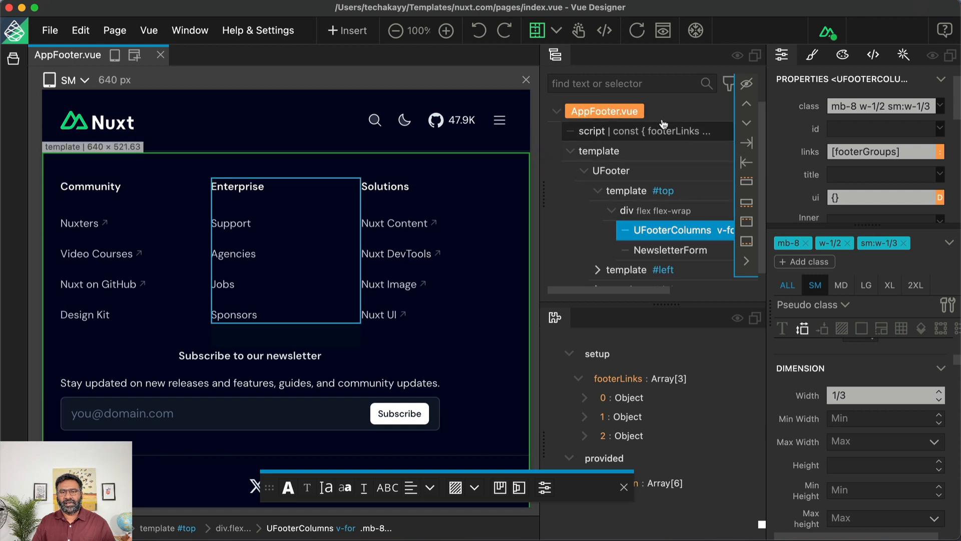
- Open the NewsletterForm component for editing and set its form element's width to full for the SM breakpoint
double_click(281, 379)
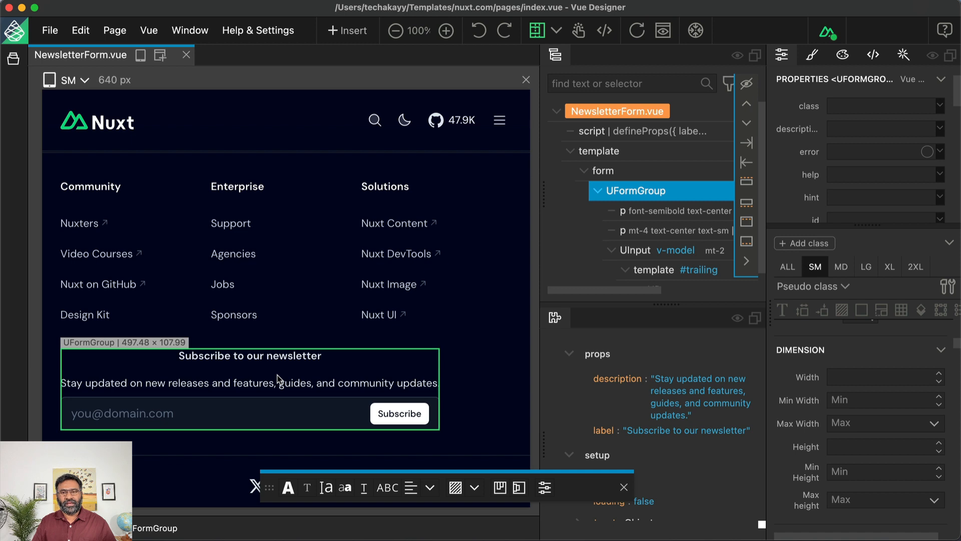
left_click(633, 179)
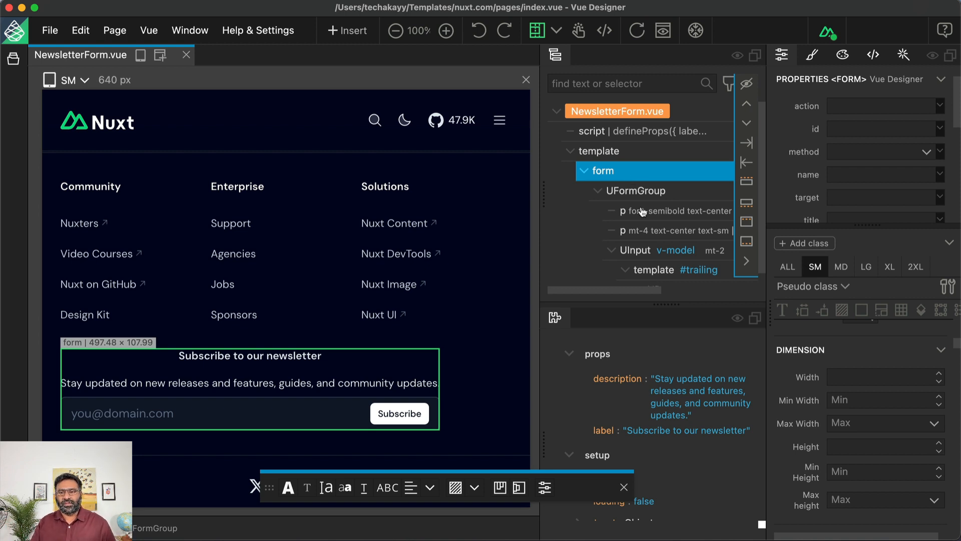
left_click(854, 379)
scroll(856, 340, "down", 15)
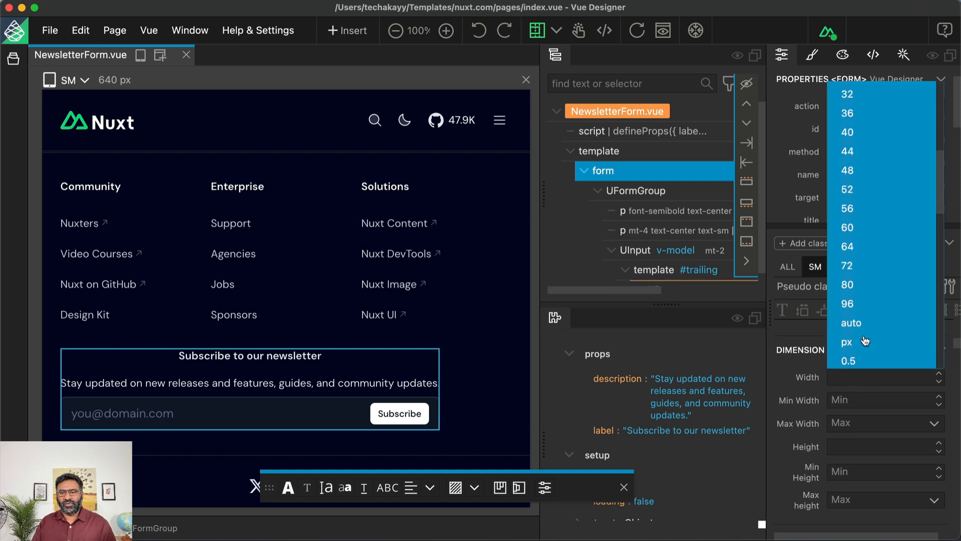
left_click(861, 281)
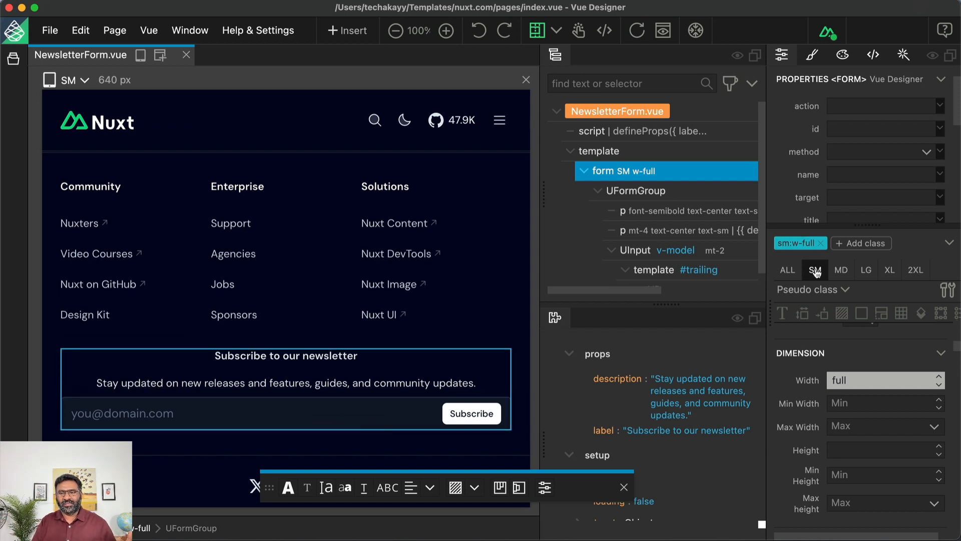
- Try 1/3 as the form element's width for the SM breakpoint and settle on 2/3
left_click(865, 383)
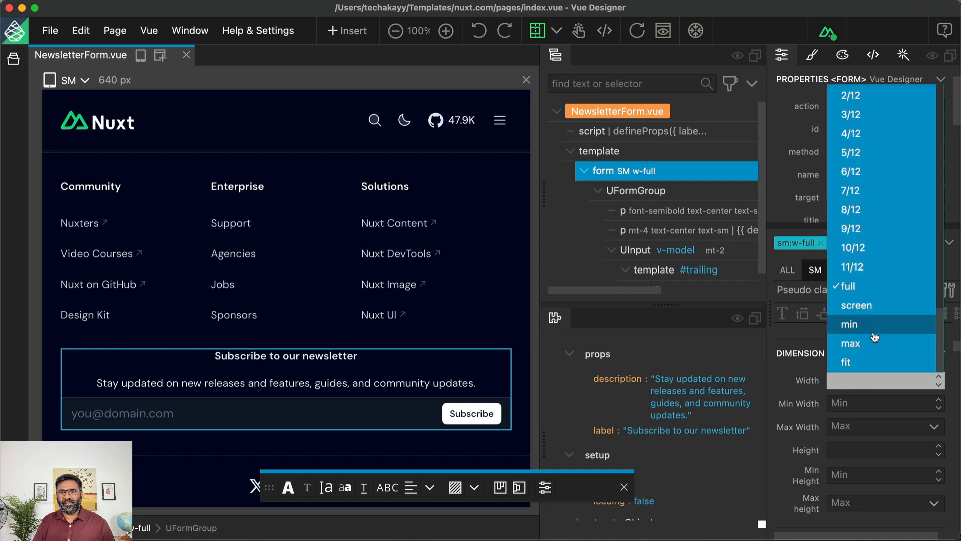
scroll(874, 337, "up", 5)
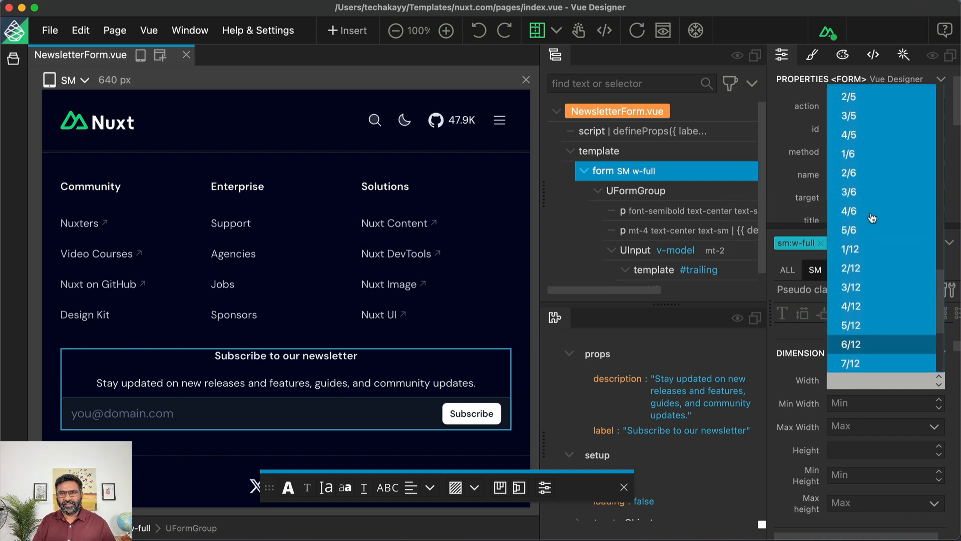
scroll(872, 217, "up", 3)
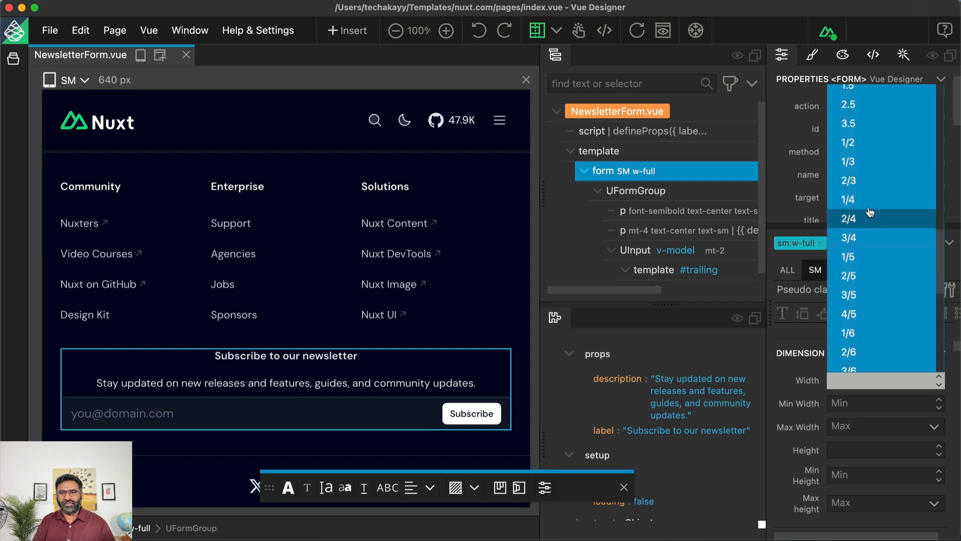
left_click(866, 167)
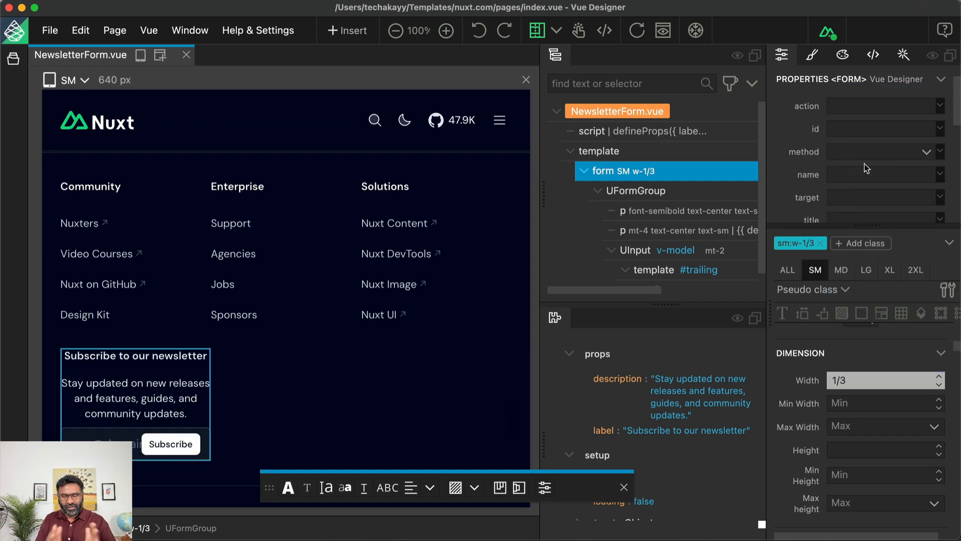
left_click(860, 383)
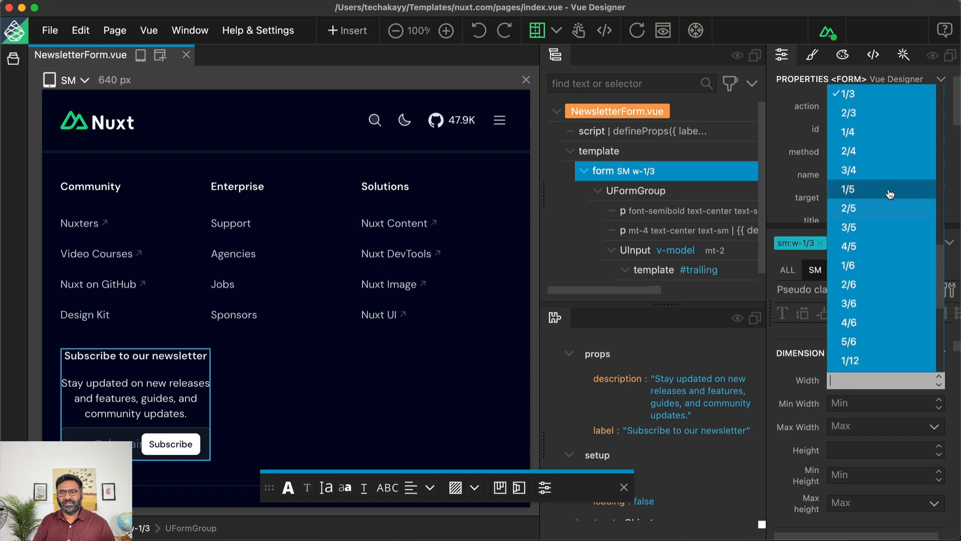
left_click(878, 110)
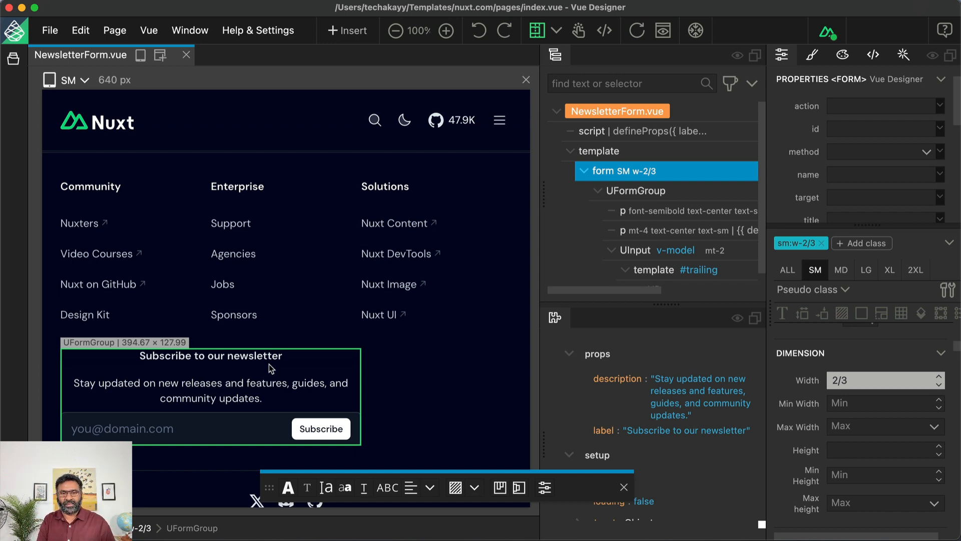
- Switch back to editing AppFooter and inspect the flex flex-wrap div with its UFooterColumns and NewsletterForm children
left_click(285, 291)
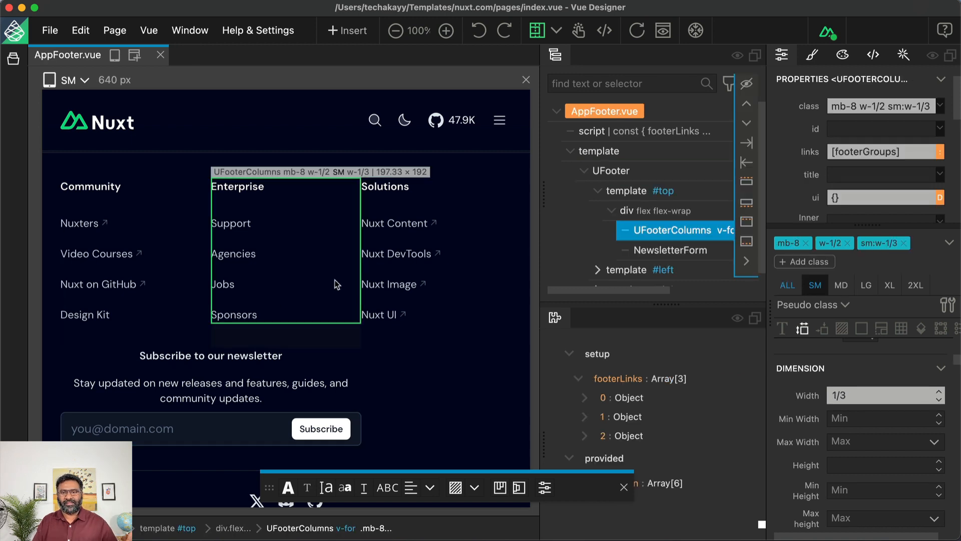
left_click(651, 252)
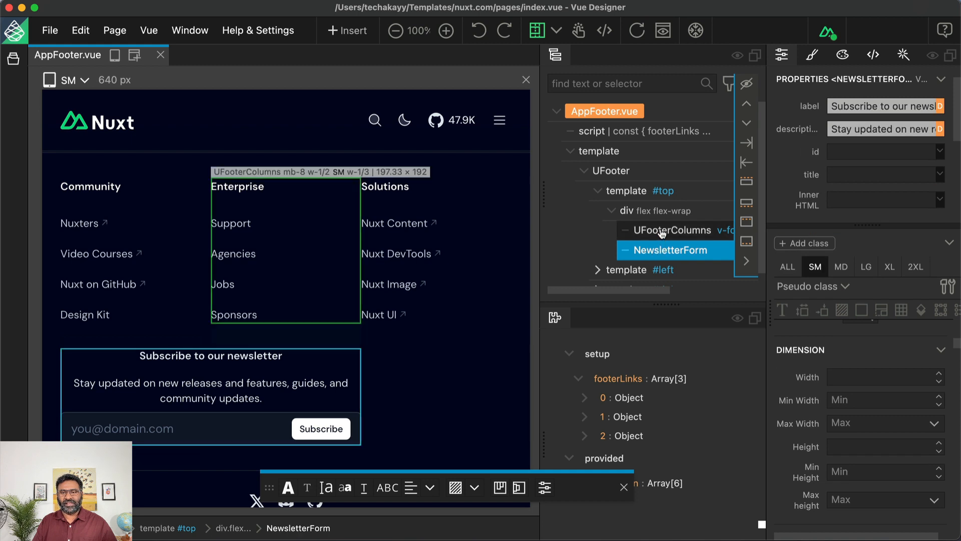
left_click(653, 214)
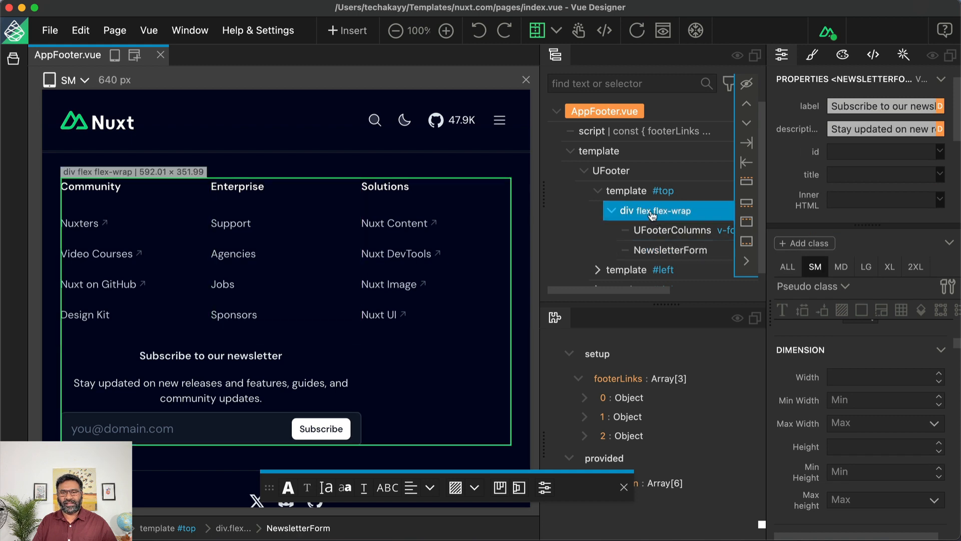
left_click(660, 232)
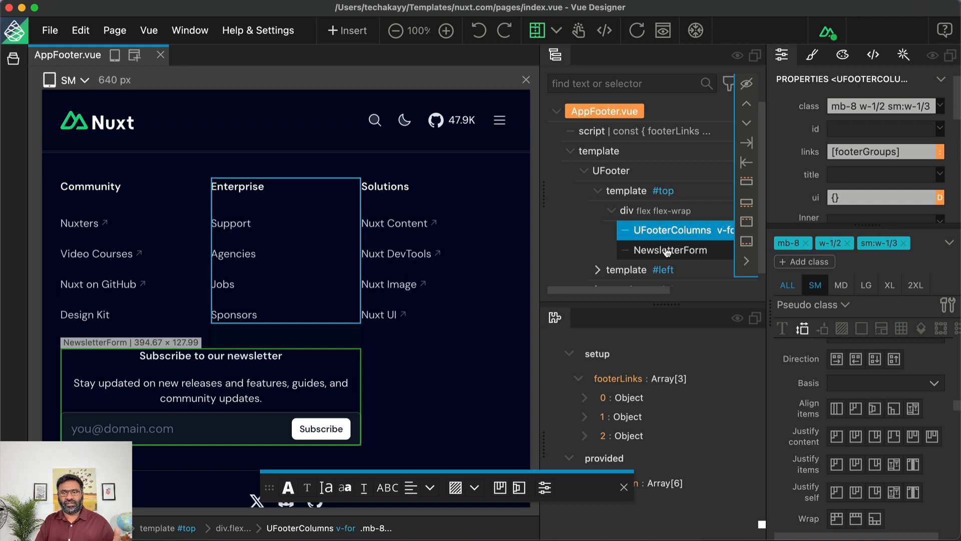
- Center the NewsletterForm element for the SM breakpoint by setting both its left and right margins to auto
left_click(667, 250)
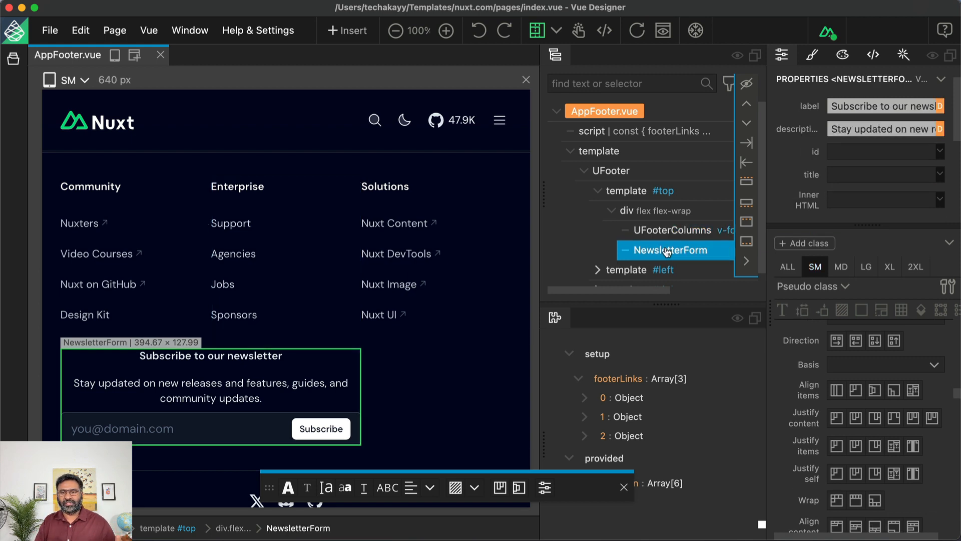
left_click(804, 311)
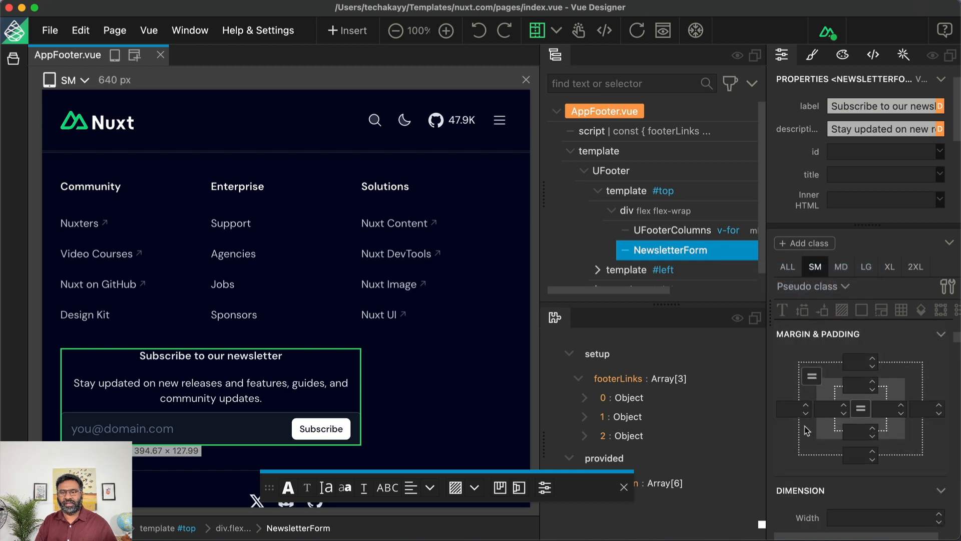
left_click(797, 417)
scroll(799, 361, "down", 6)
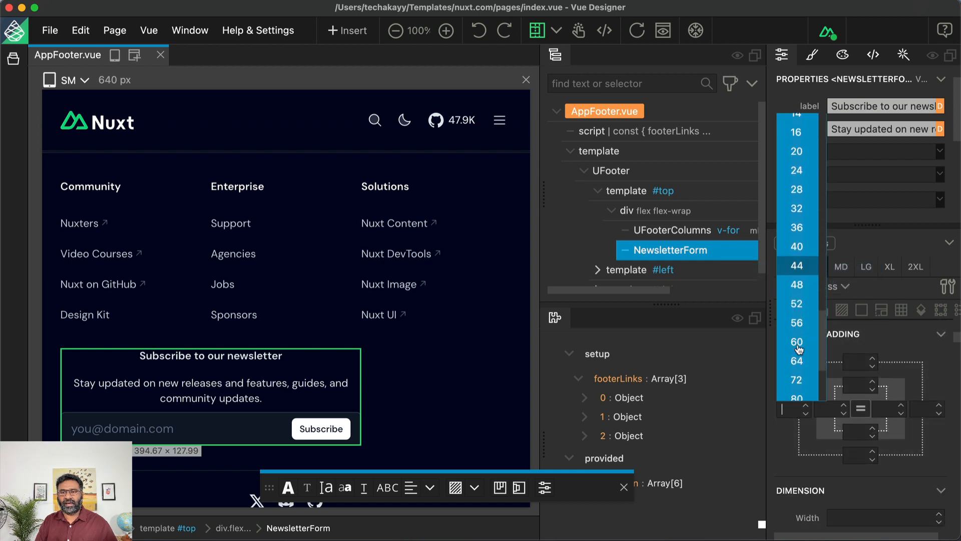
scroll(798, 350, "down", 2)
left_click(798, 300)
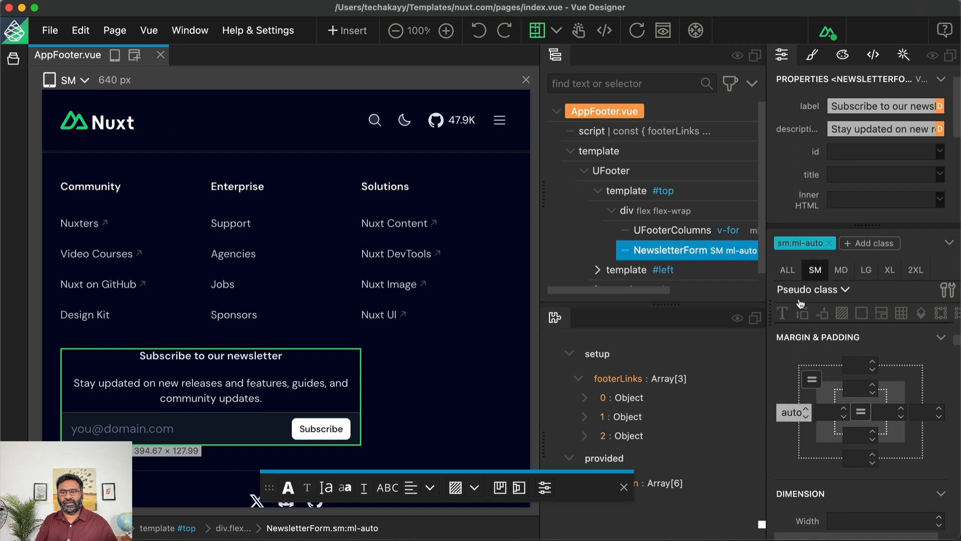
left_click(924, 415)
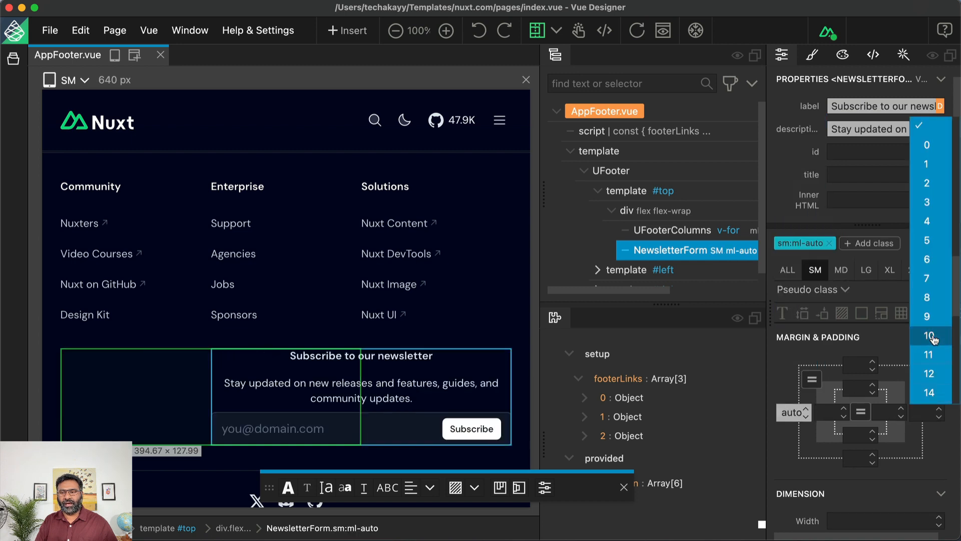
scroll(931, 345, "down", 2)
scroll(933, 336, "down", 4)
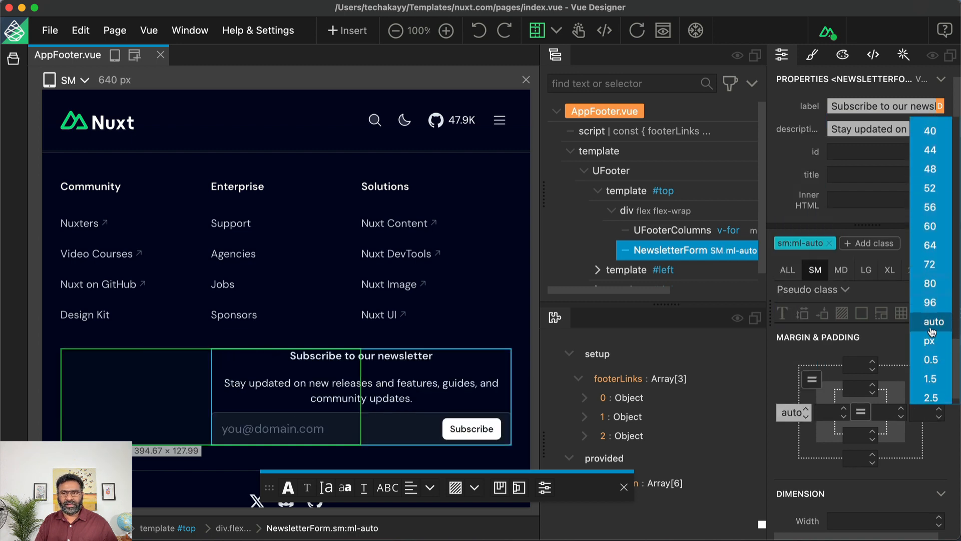
left_click(933, 322)
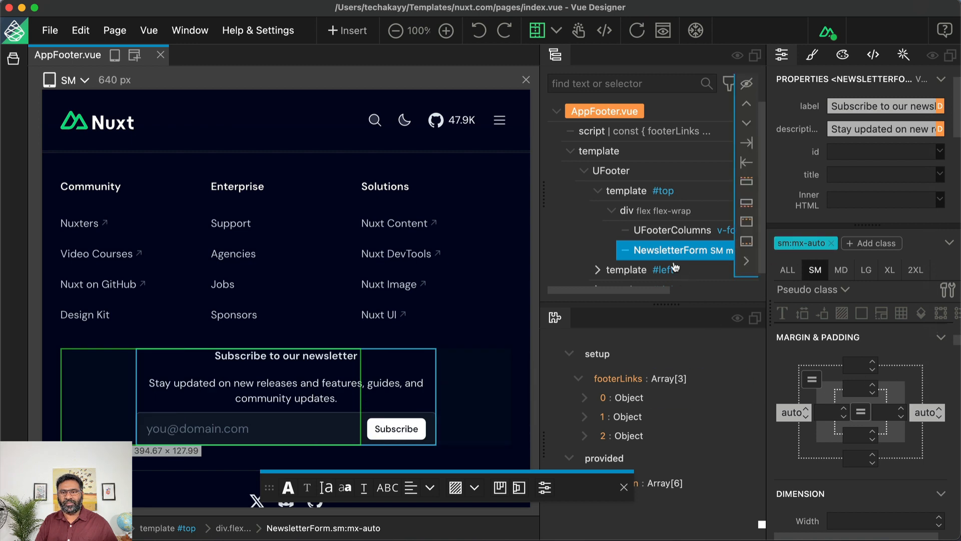
left_click(663, 253)
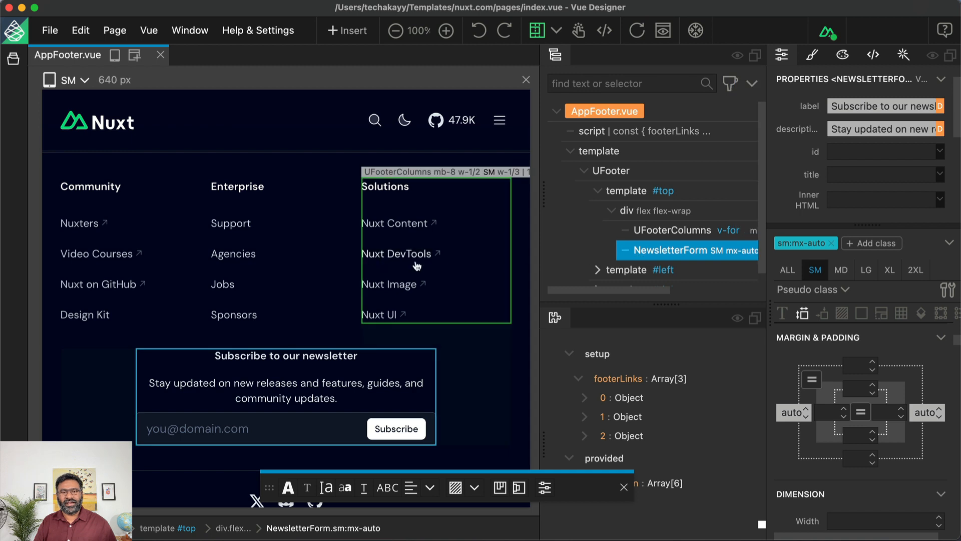
- Preview the footer and newsletter form in the ALL view at 480 px and return to the SM view
left_click(71, 81)
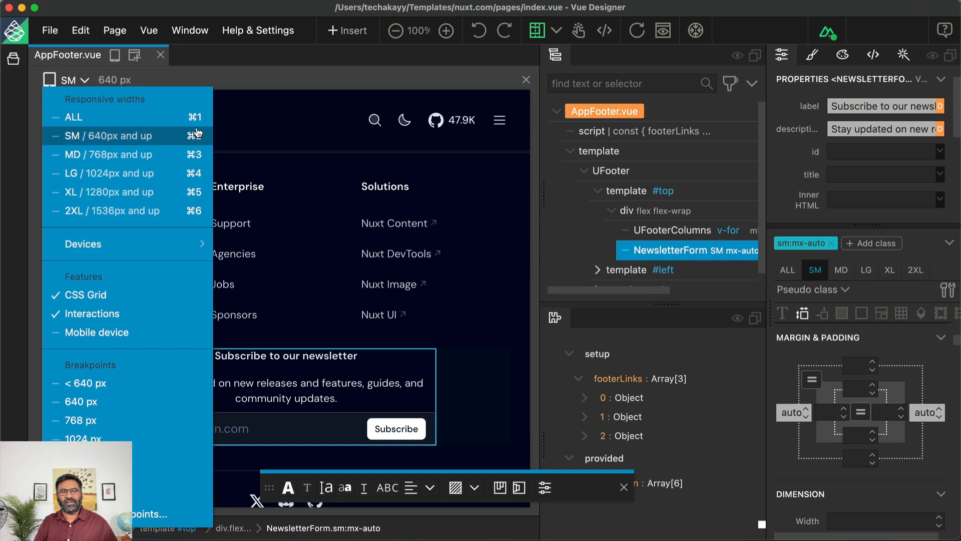
left_click(85, 80)
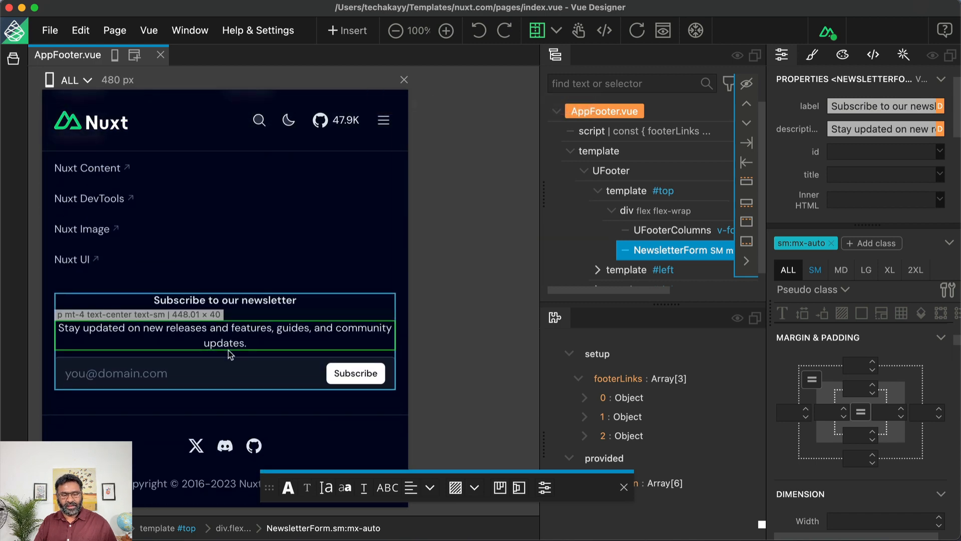
key("Tab")
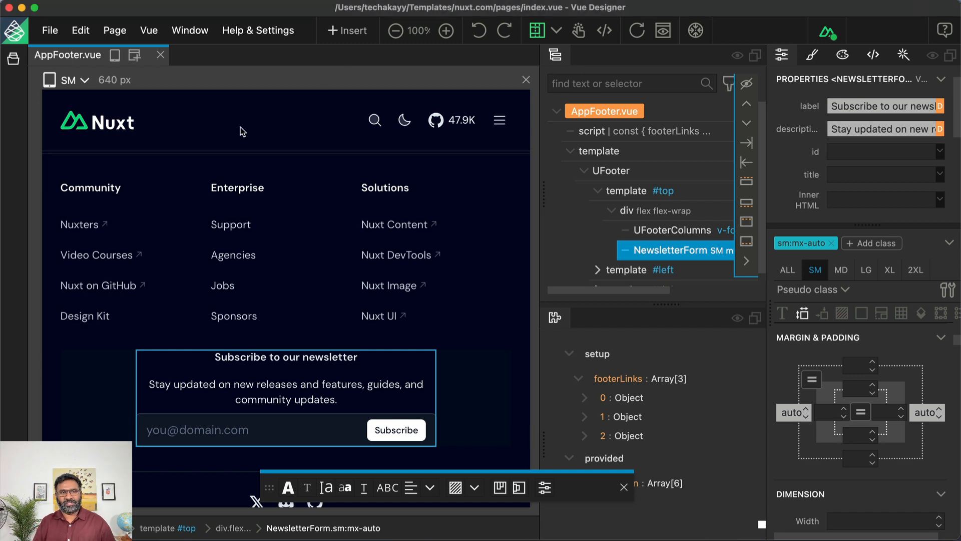
- Switch the page to the MD view at 768 px, widen the canvas and set its zoom to Fit
key("super+alt+Right")
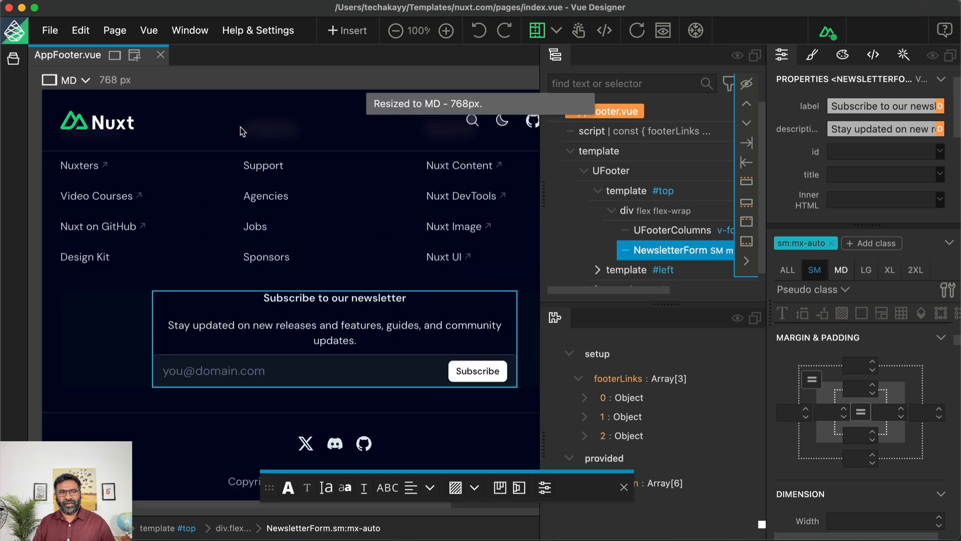
scroll(337, 175, "right", 2)
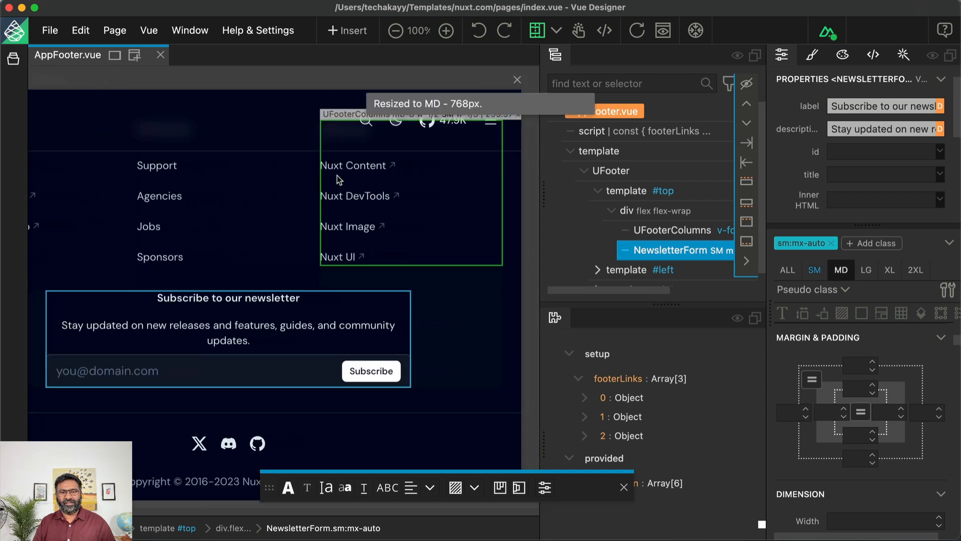
scroll(338, 175, "left", 2)
scroll(338, 176, "right", 2)
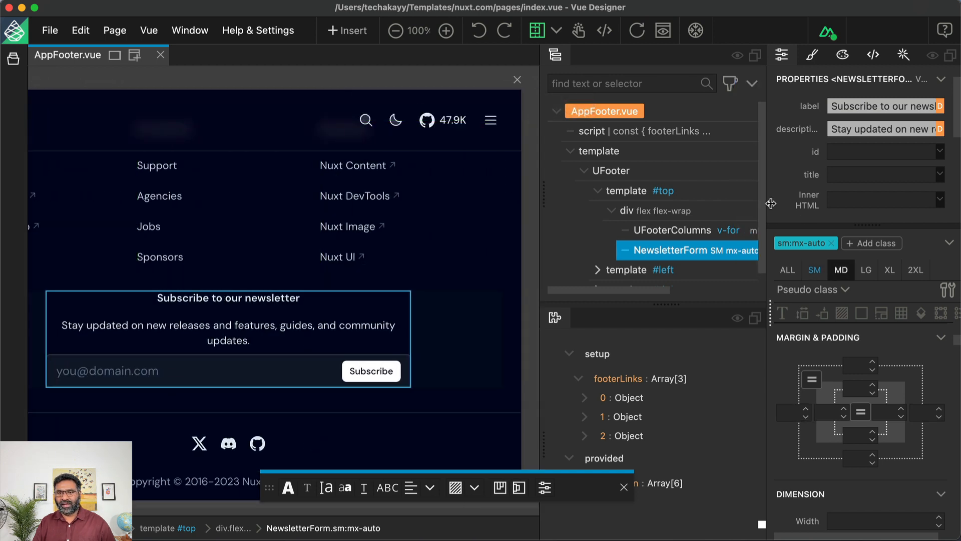
left_click_drag(787, 205, 784, 205)
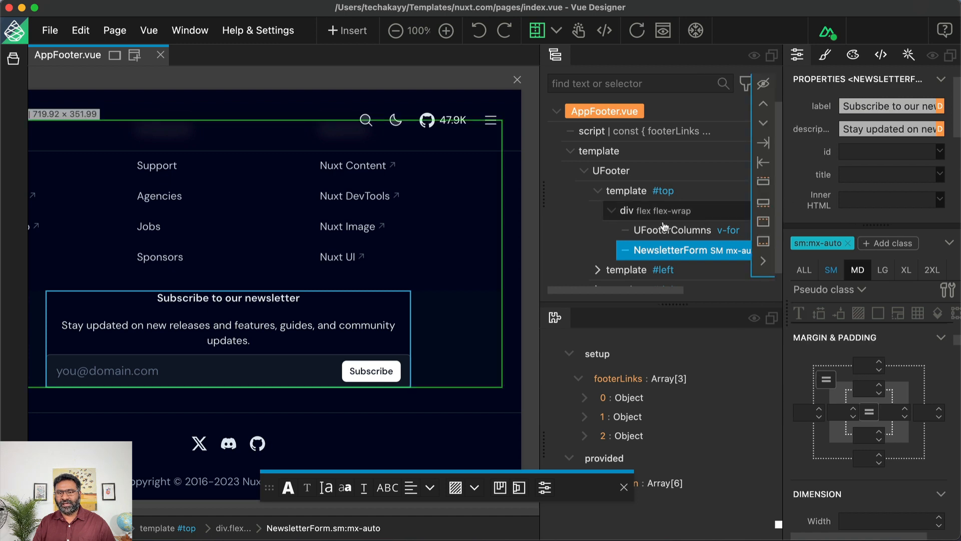
left_click_drag(544, 204, 592, 207)
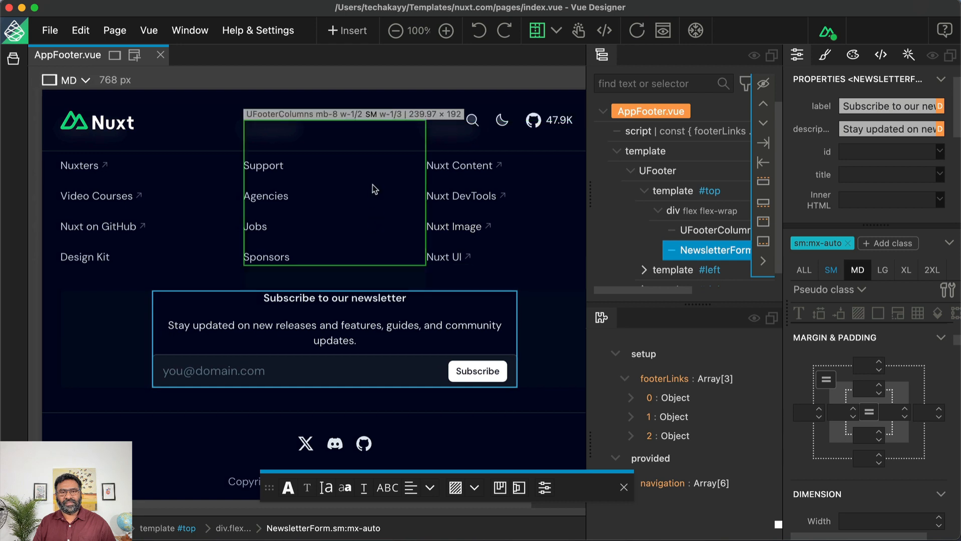
left_click(418, 34)
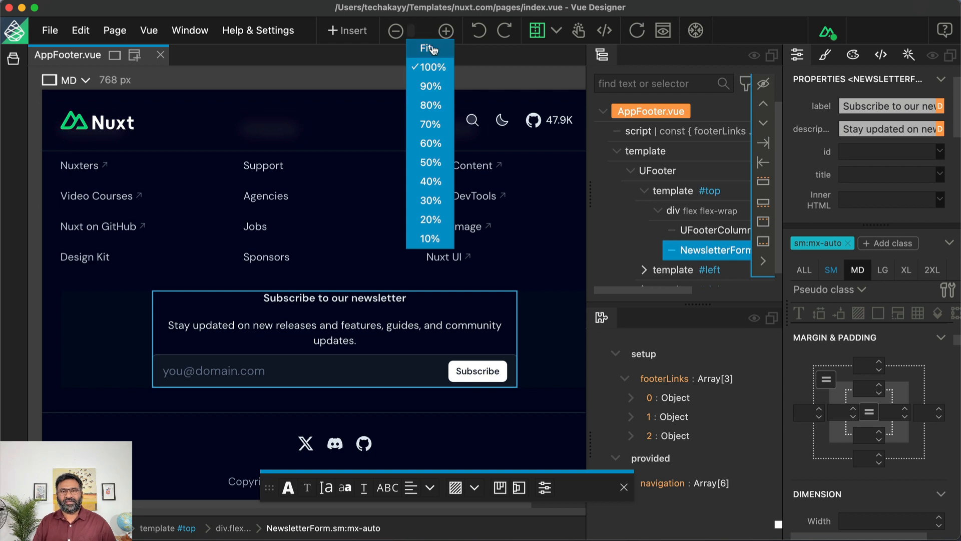
left_click(428, 48)
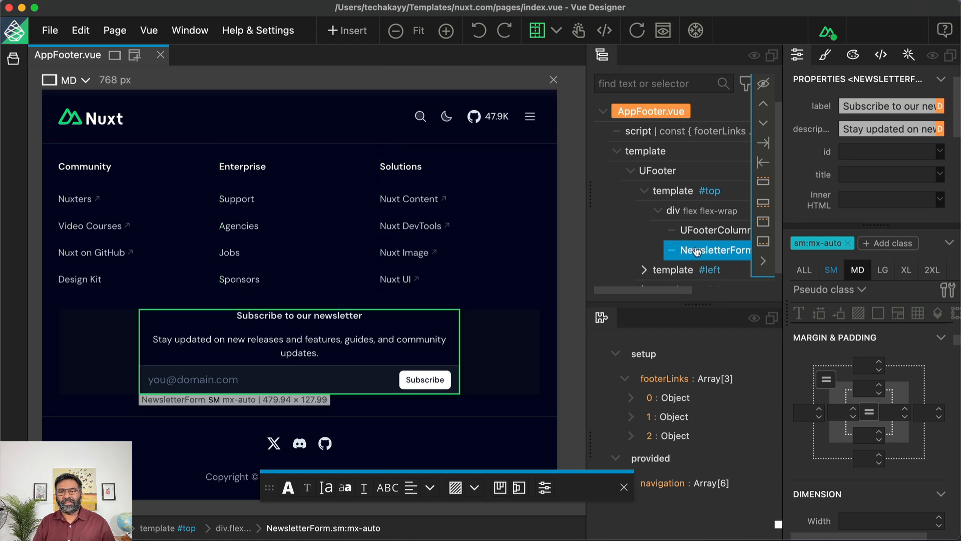
- Inspect the flex flex-wrap div and each of its UFooterColumns in the MD view
left_click(687, 210)
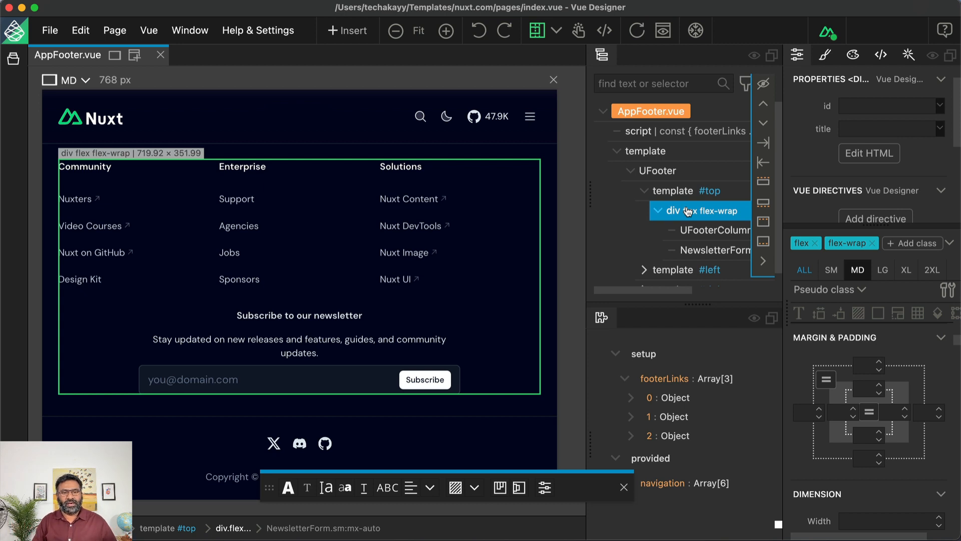
left_click(155, 188)
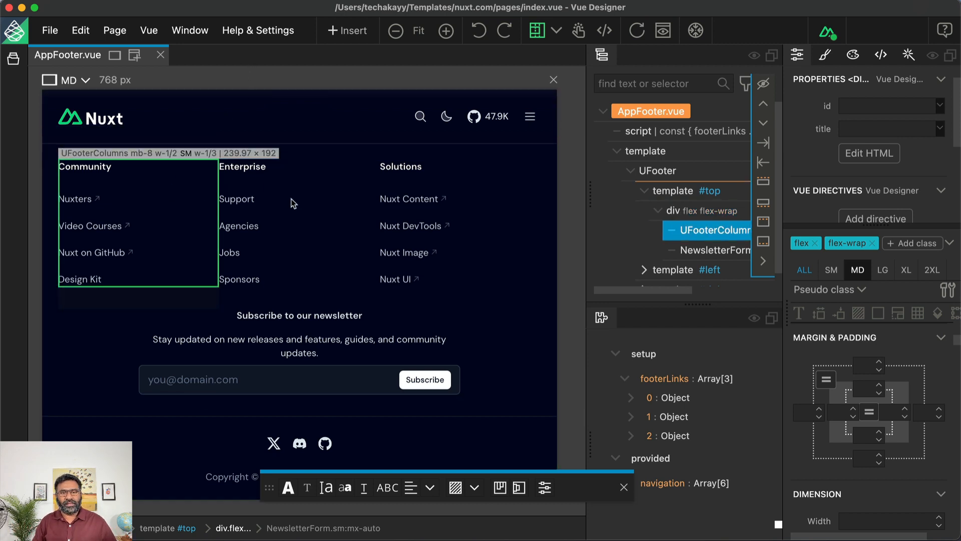
left_click(292, 202)
left_click(449, 207)
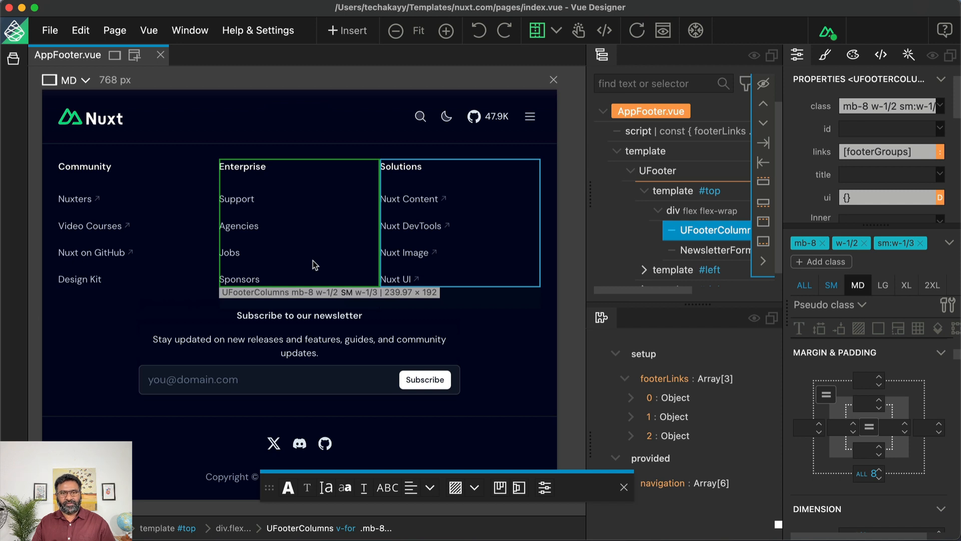
- Switch the page to the LG view at 1024 px and open NewsletterForm for editing with its UFormGroup selected
key("Tab")
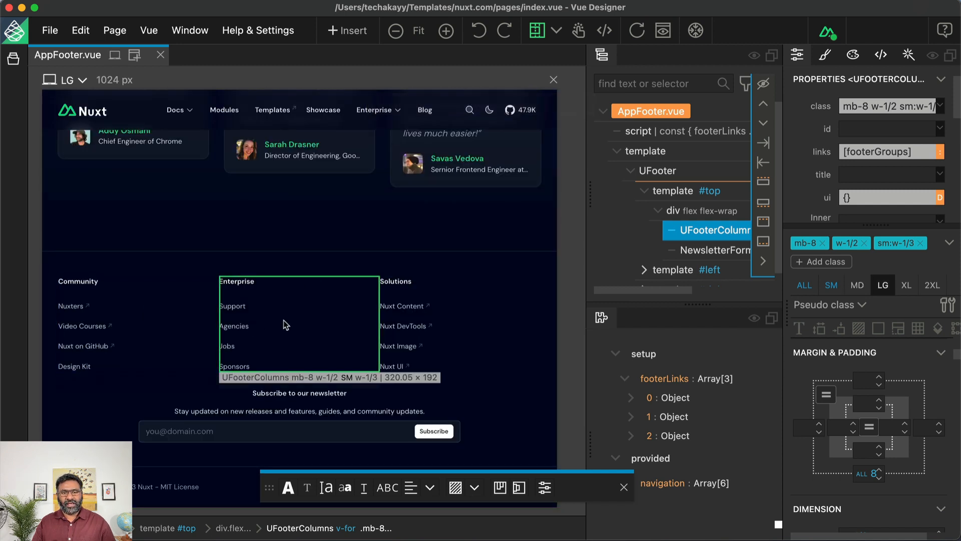
left_click(456, 324)
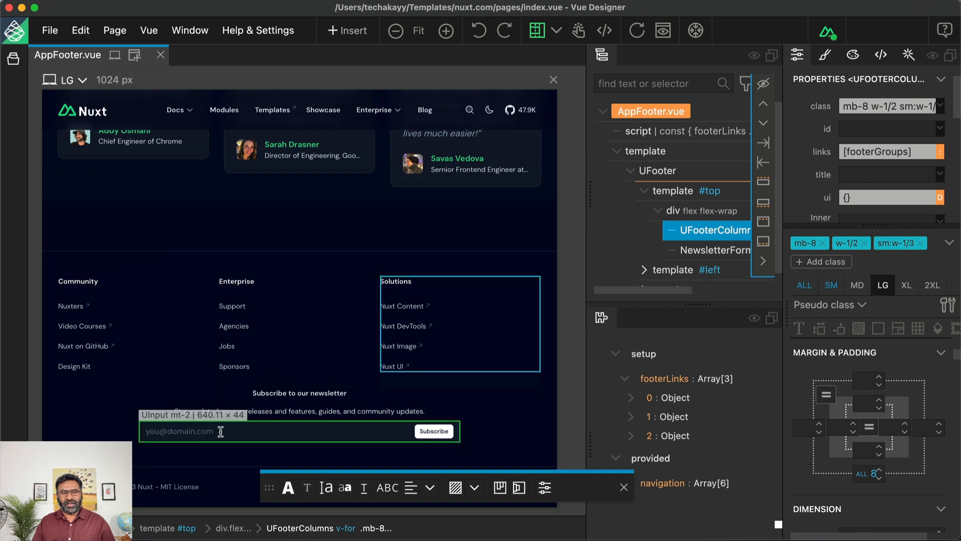
double_click(316, 405)
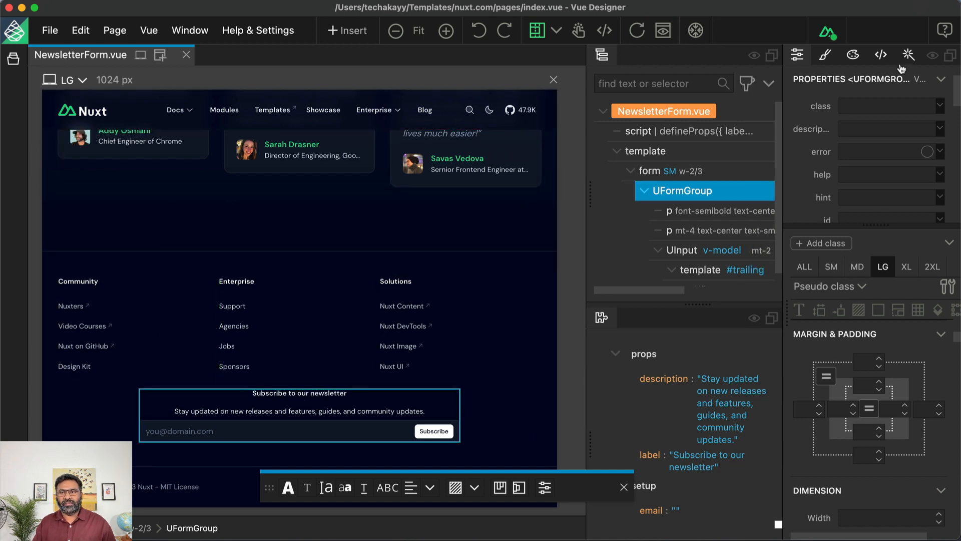
- Detach the properties panel and move it off the canvas to give the footer preview more room
left_click(952, 58)
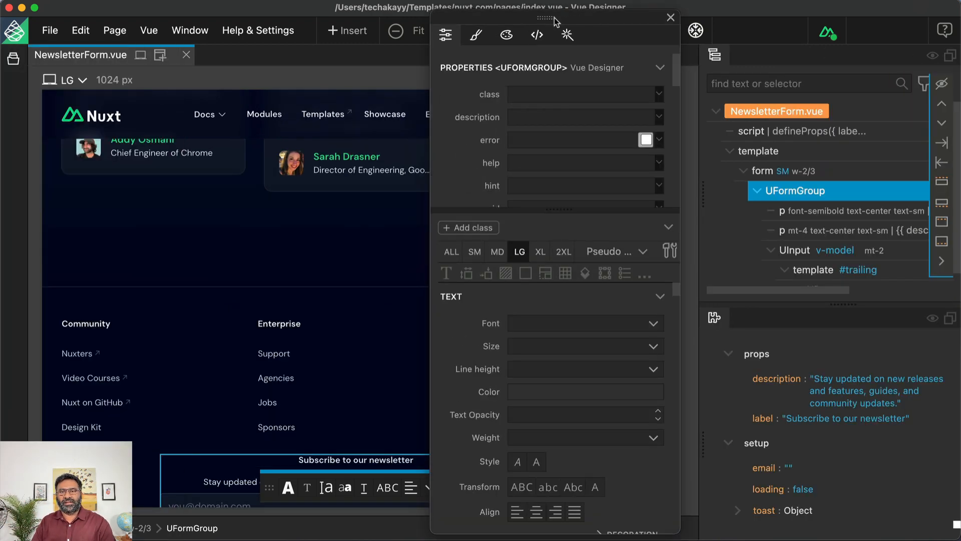
left_click_drag(551, 22, 960, 36)
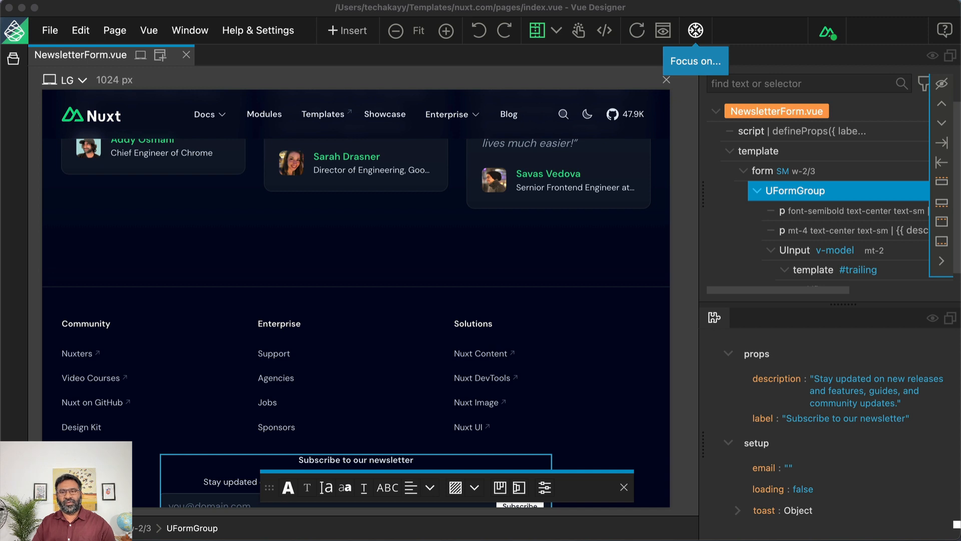
scroll(431, 330, "down", 3)
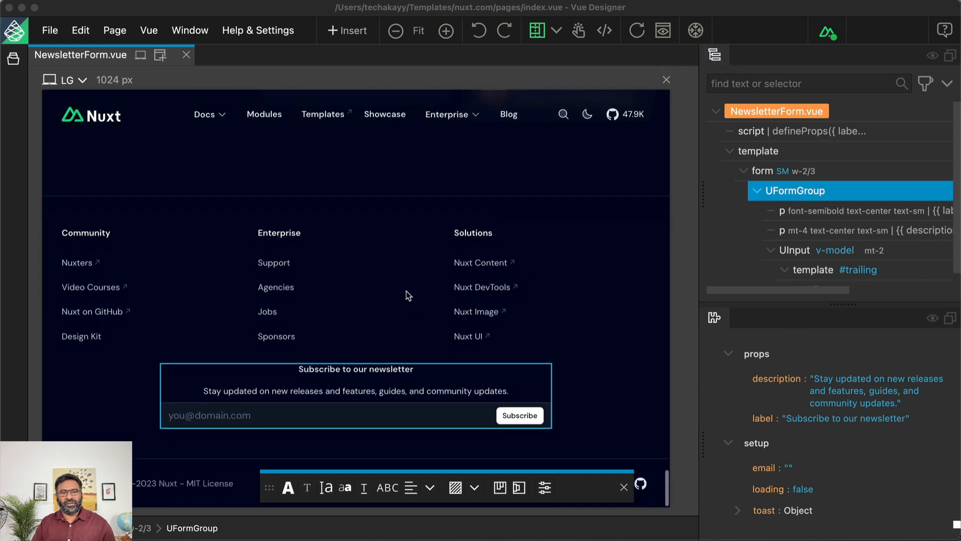
- Try 1/4 as the UFooterColumns width for the LG breakpoint and move the properties panel back off the canvas
left_click(152, 251)
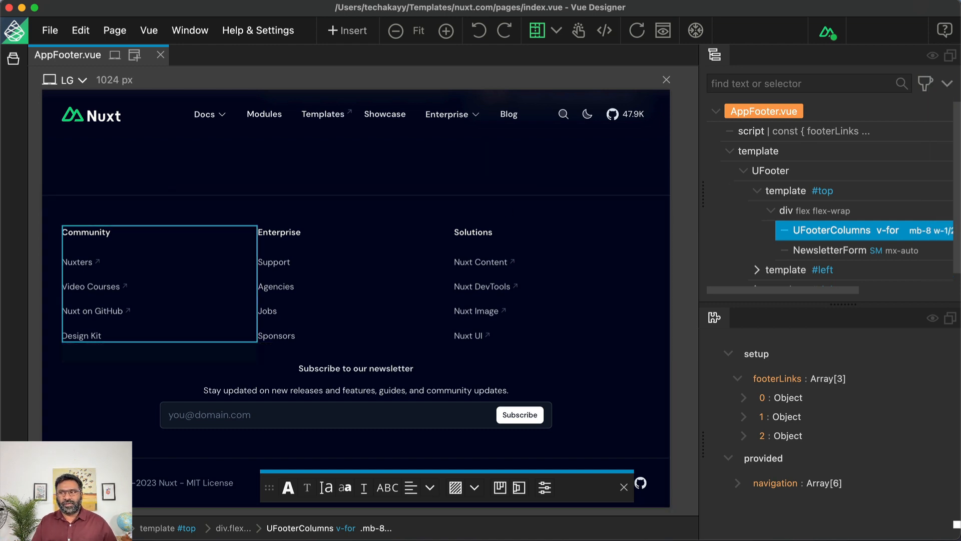
left_click_drag(960, 65, 640, 11)
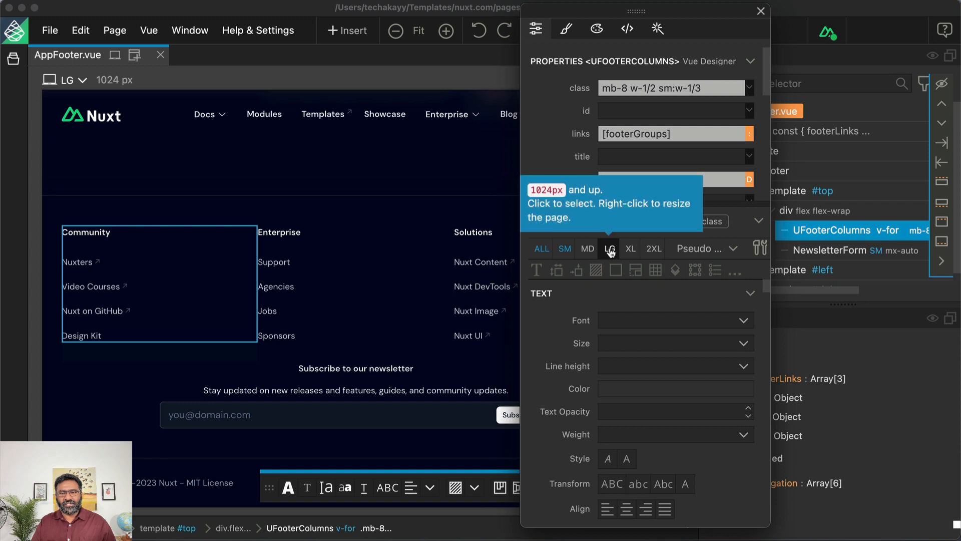
left_click(577, 273)
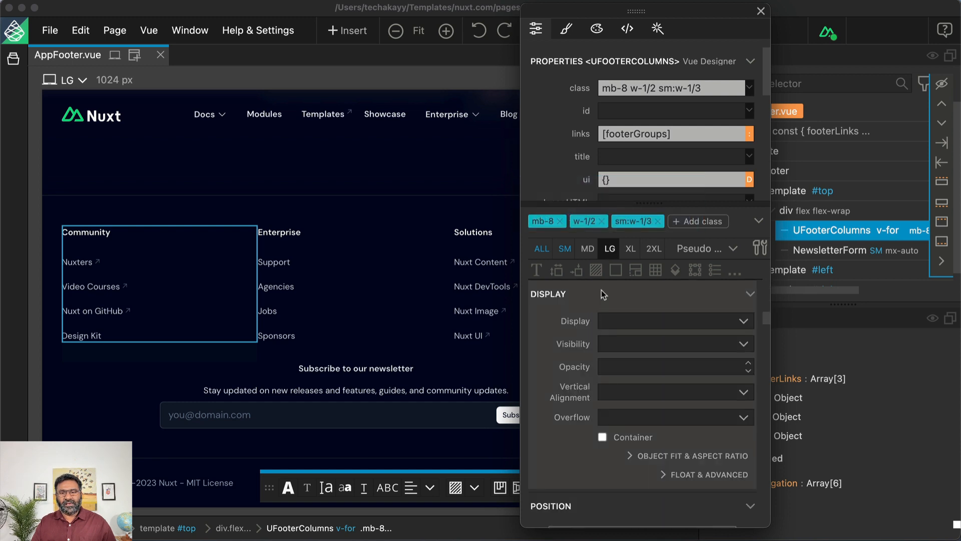
scroll(634, 321, "up", 3)
scroll(635, 321, "up", 2)
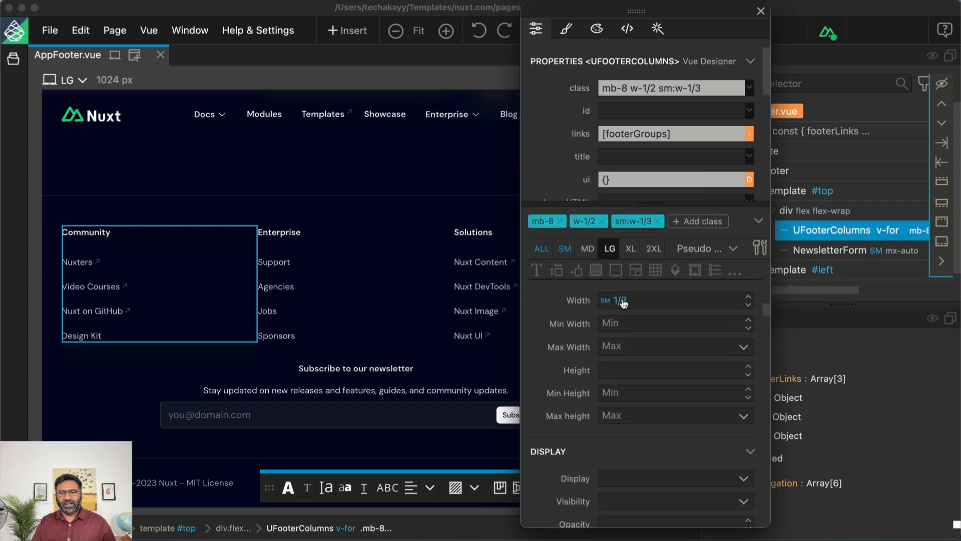
left_click(624, 303)
scroll(635, 261, "down", 15)
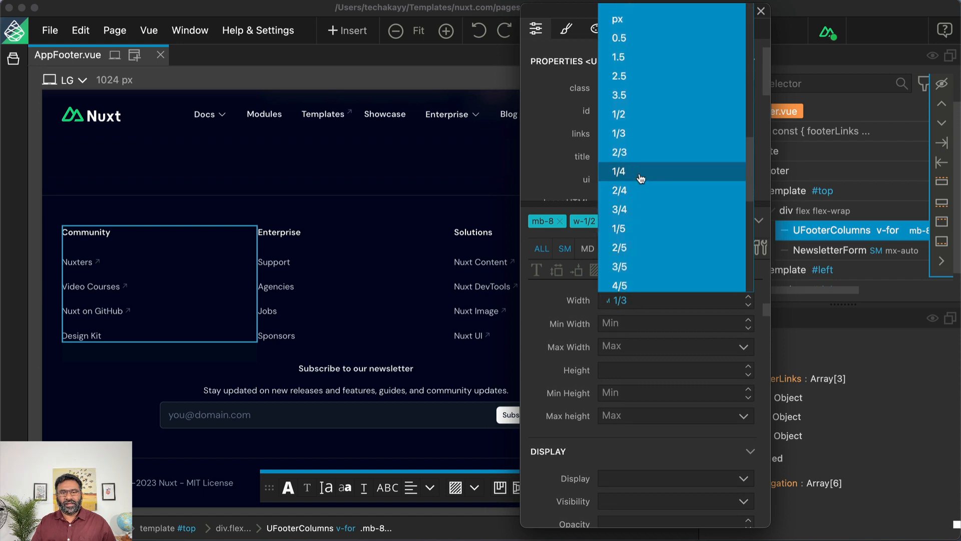
left_click(641, 178)
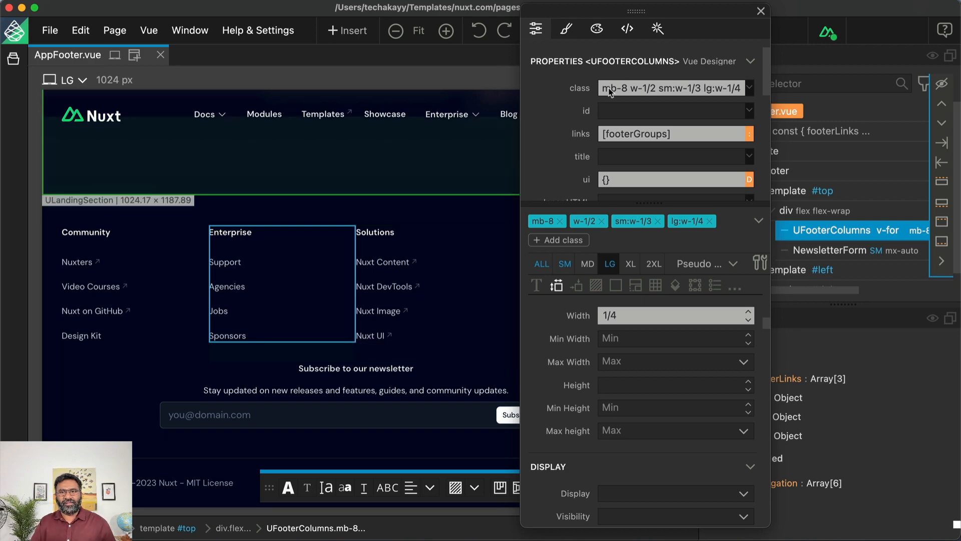
left_click_drag(635, 11, 960, 20)
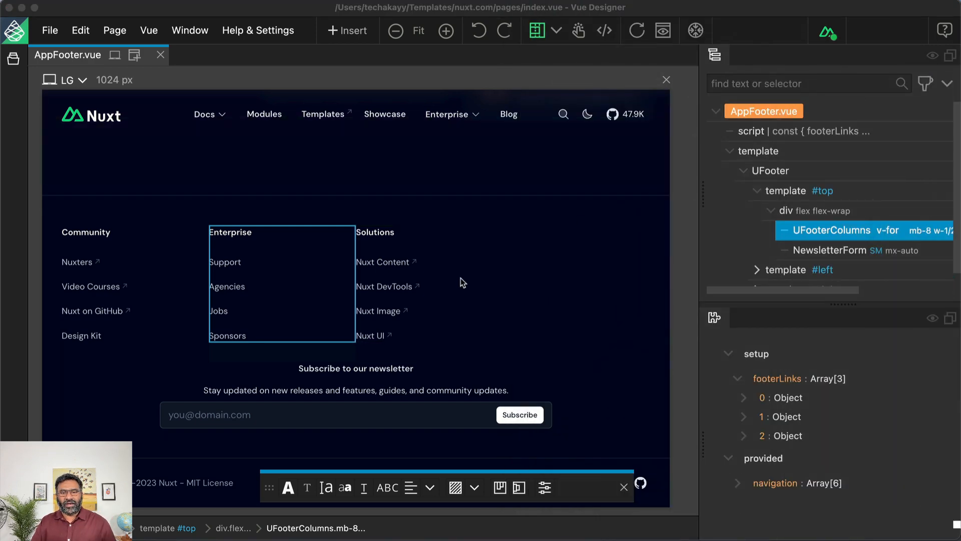
- Inspect the NewsletterForm element in AppFooter and bring the floating properties panel back to view its settings
left_click(363, 355)
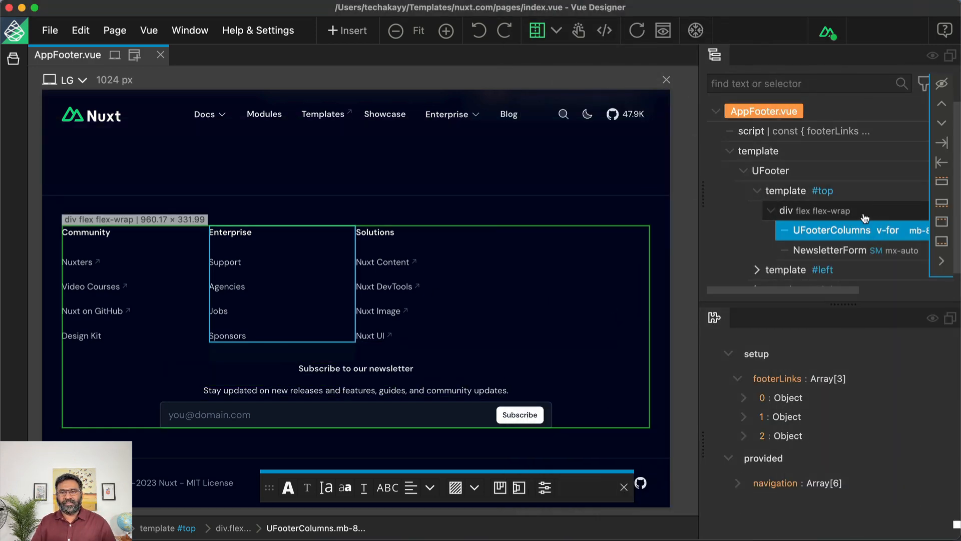
left_click(815, 250)
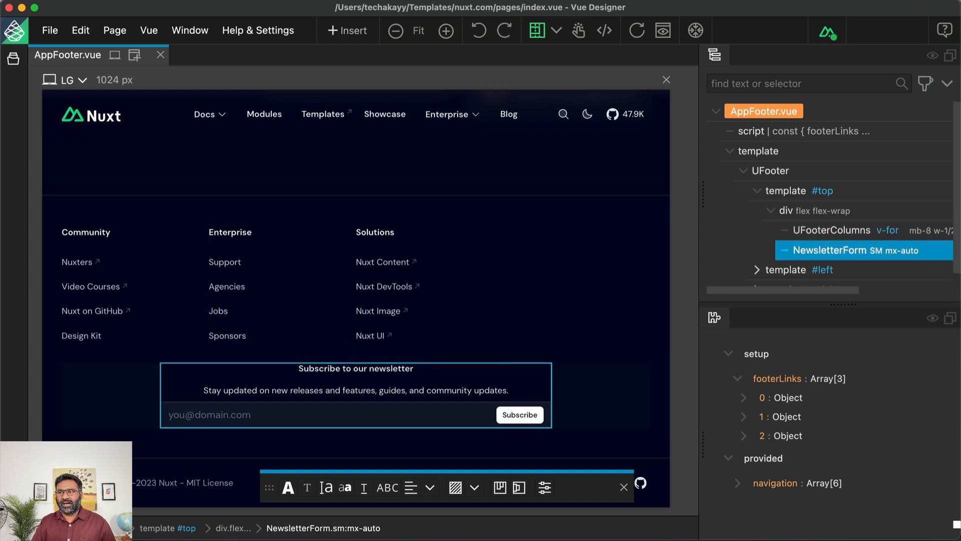
left_click_drag(960, 82, 786, 11)
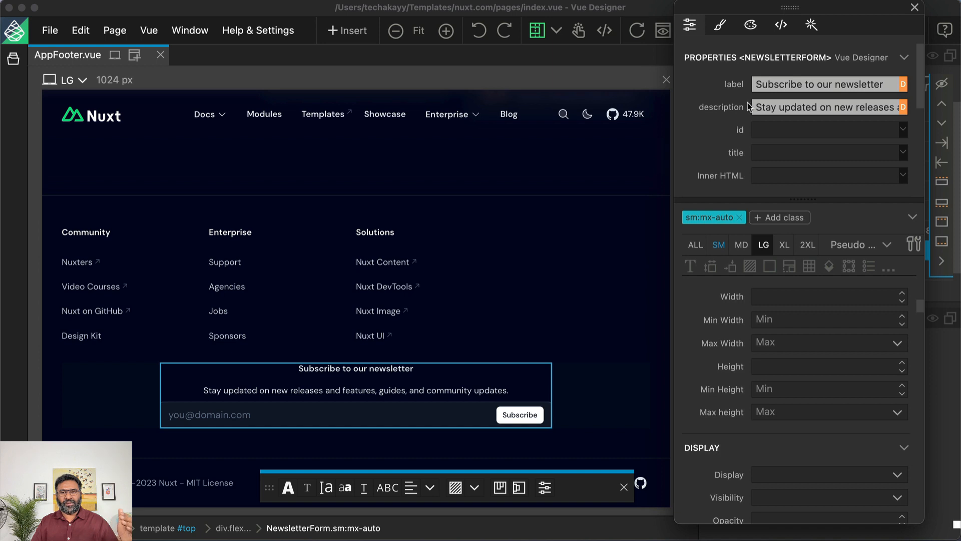
- Set the UFooterColumns width to 1/5 for the LG breakpoint through its existing lg width class
left_click(271, 236)
left_click(249, 257)
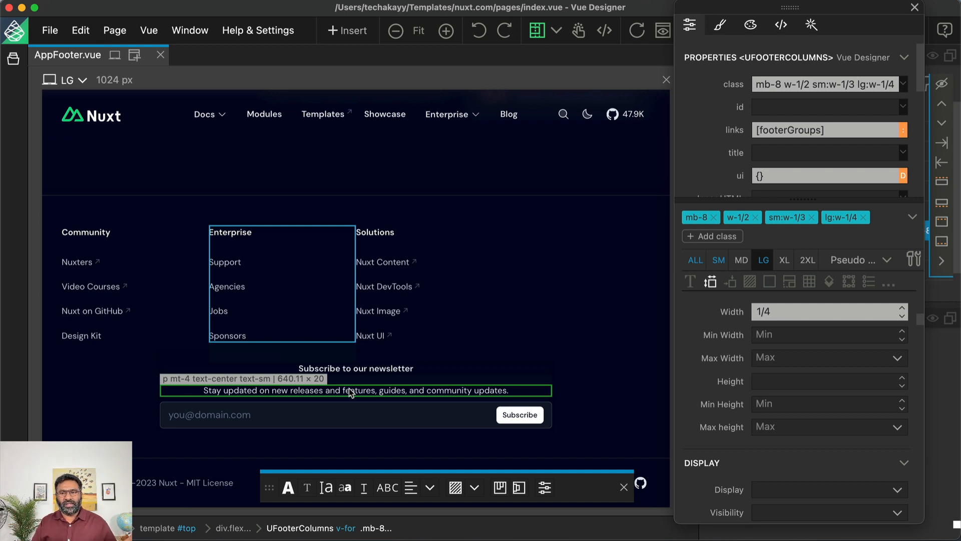
left_click(162, 287)
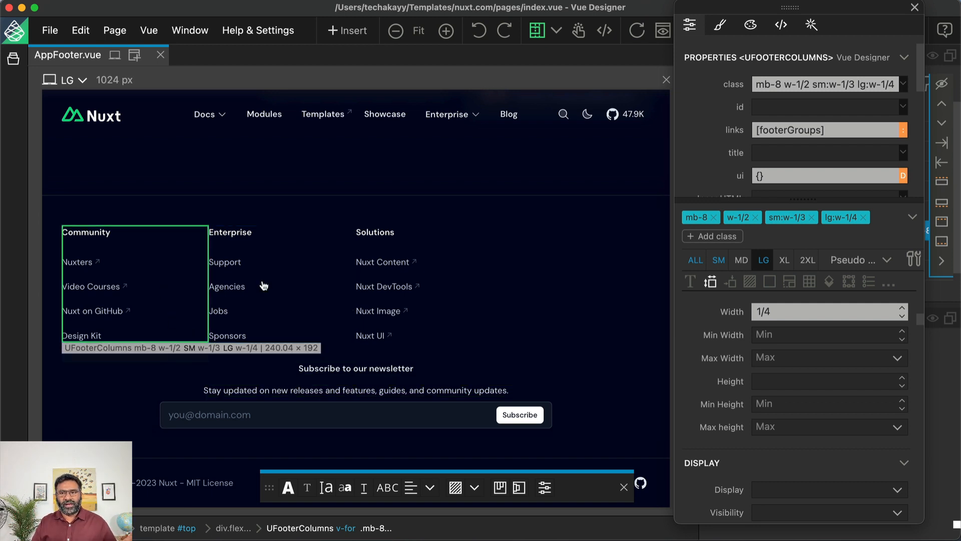
left_click(842, 219)
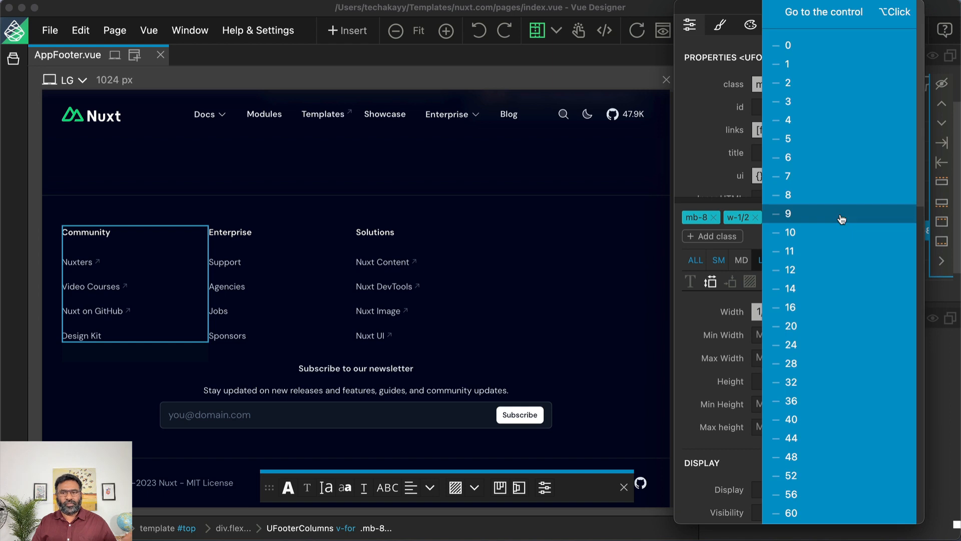
scroll(833, 267, "down", 10)
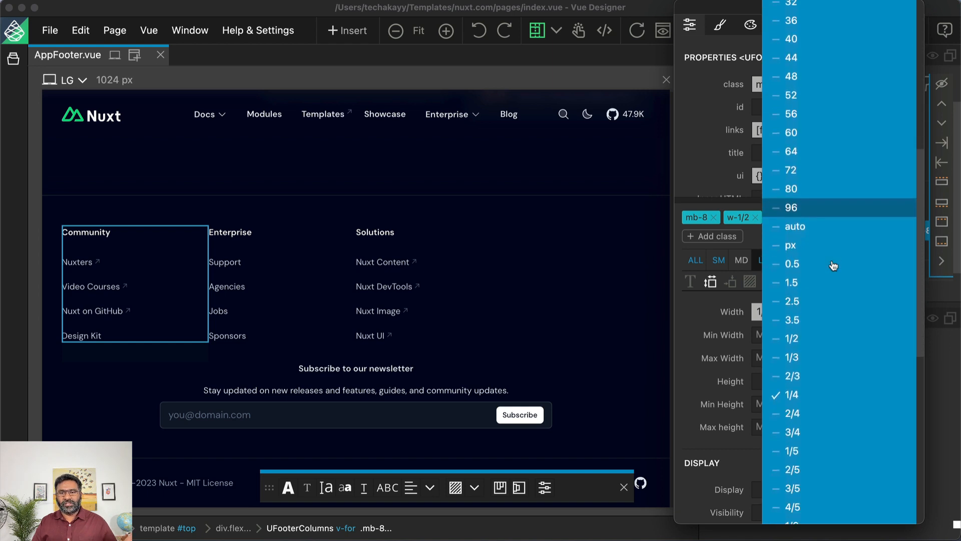
scroll(834, 266, "down", 2)
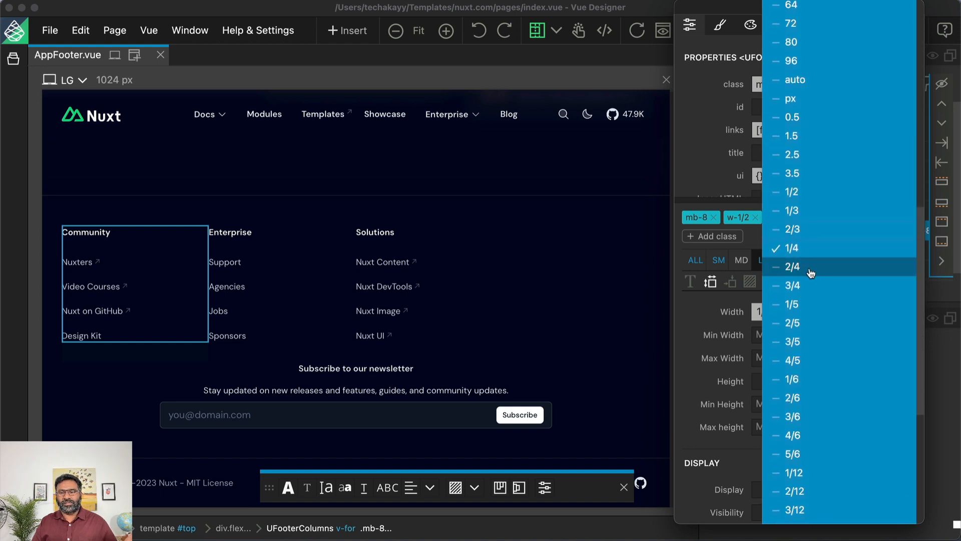
left_click(807, 305)
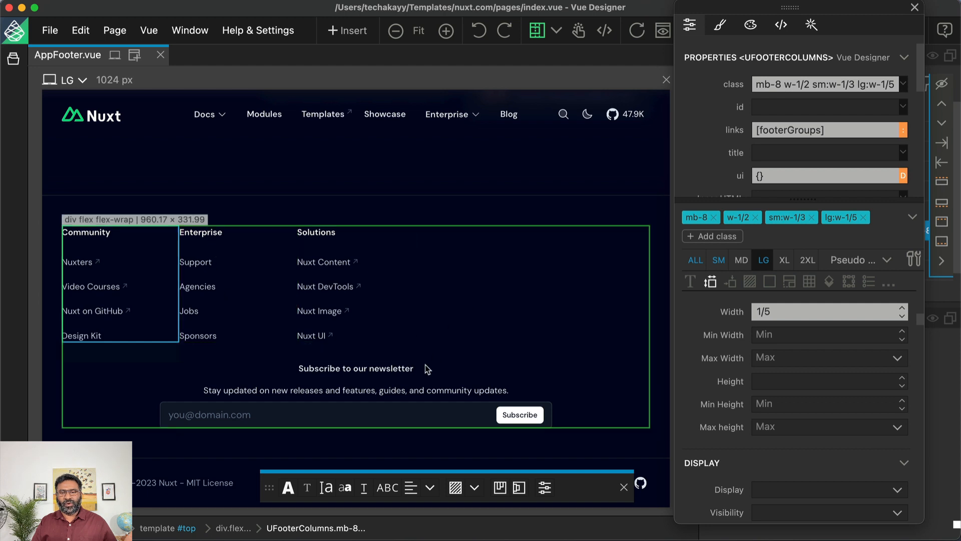
- Select the NewsletterForm element in AppFooter and bring the floating properties panel over the canvas to edit it
left_click(348, 373)
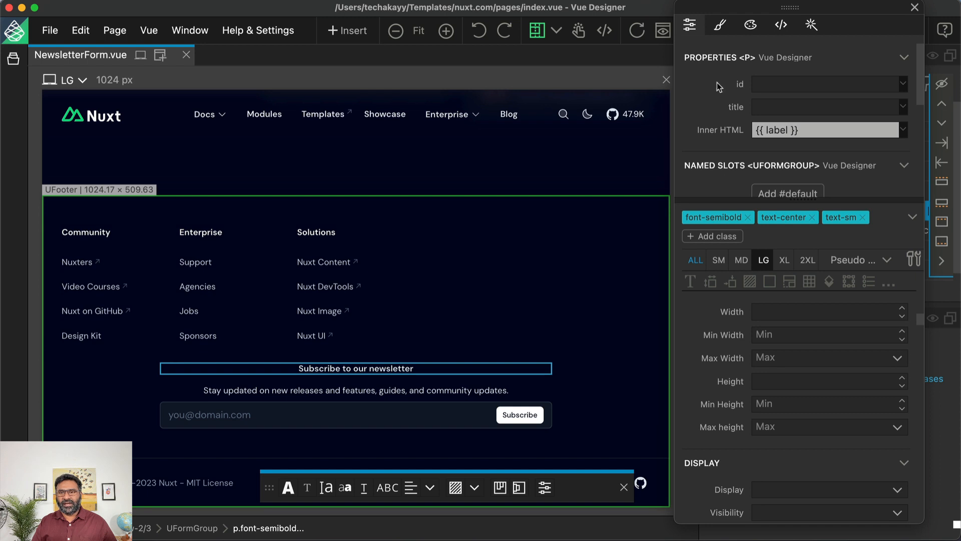
left_click_drag(762, 8, 771, 0)
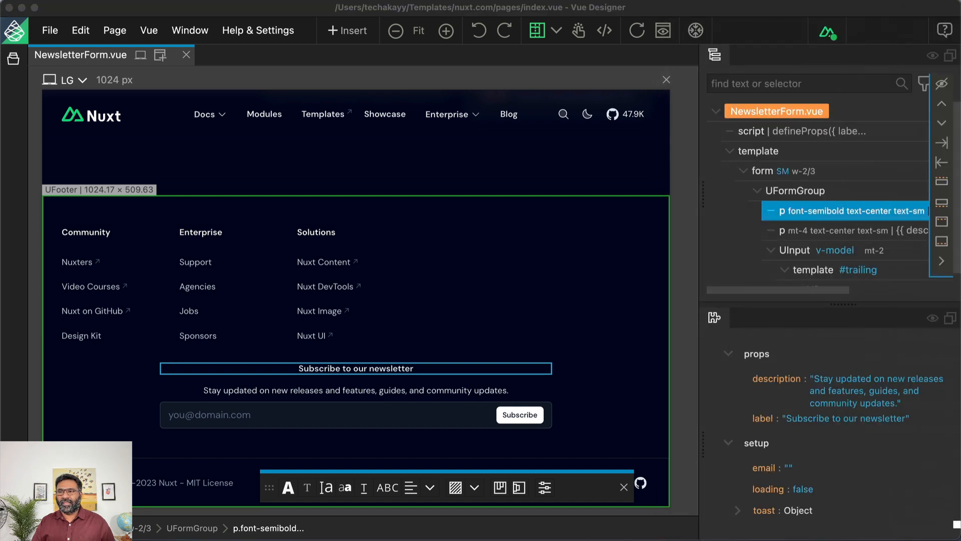
left_click(826, 257)
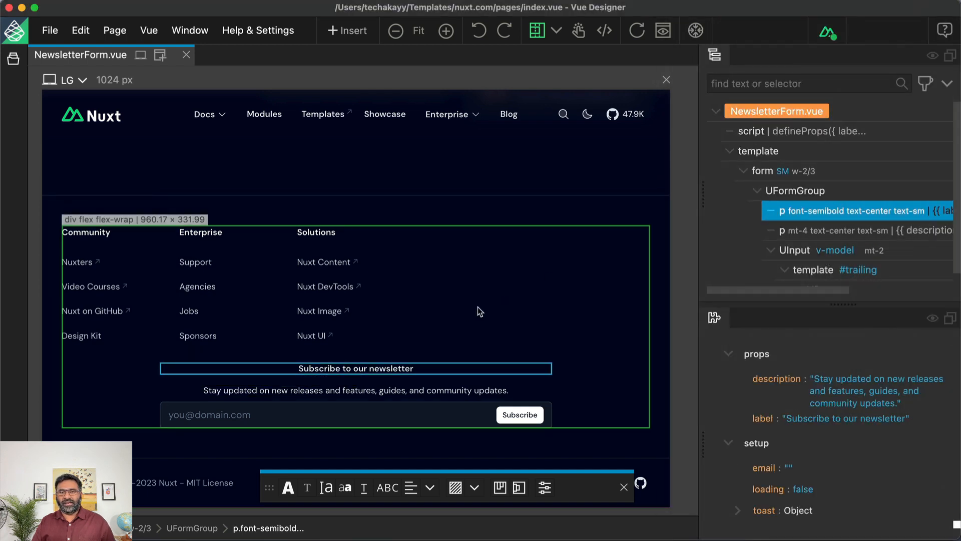
left_click(455, 316)
left_click(826, 250)
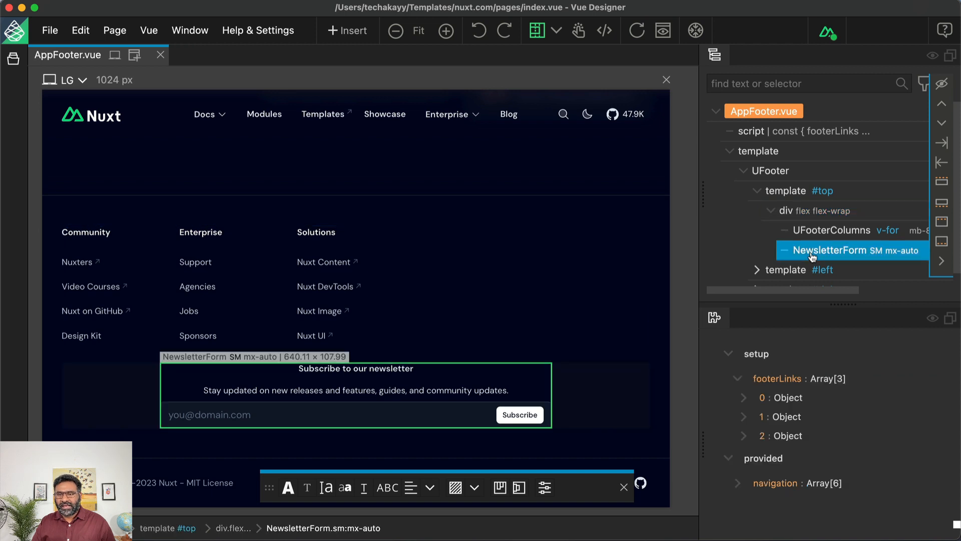
left_click_drag(960, 23, 675, 2)
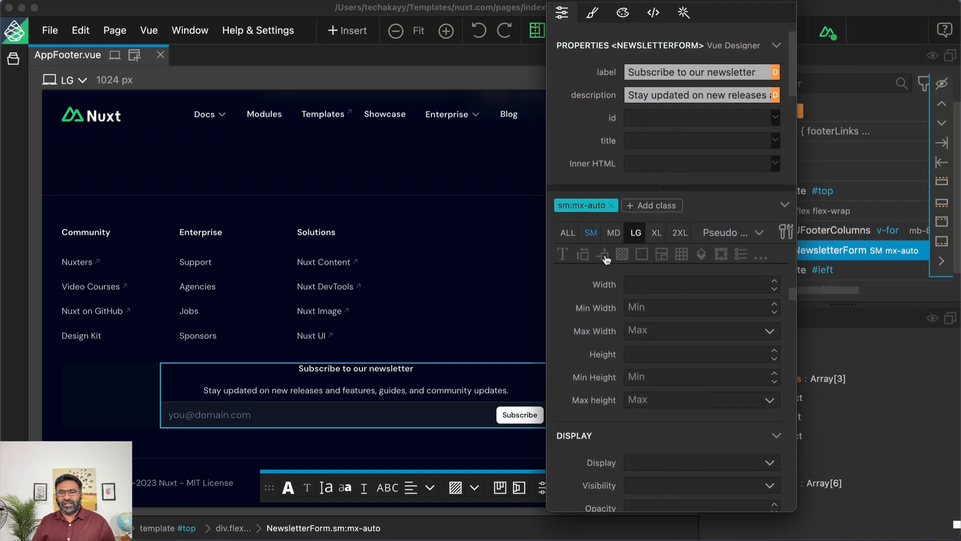
- Set the NewsletterForm width to 2/5 for the LG breakpoint and move the properties panel off the canvas
scroll(646, 295, "down", 3)
scroll(646, 292, "up", 3)
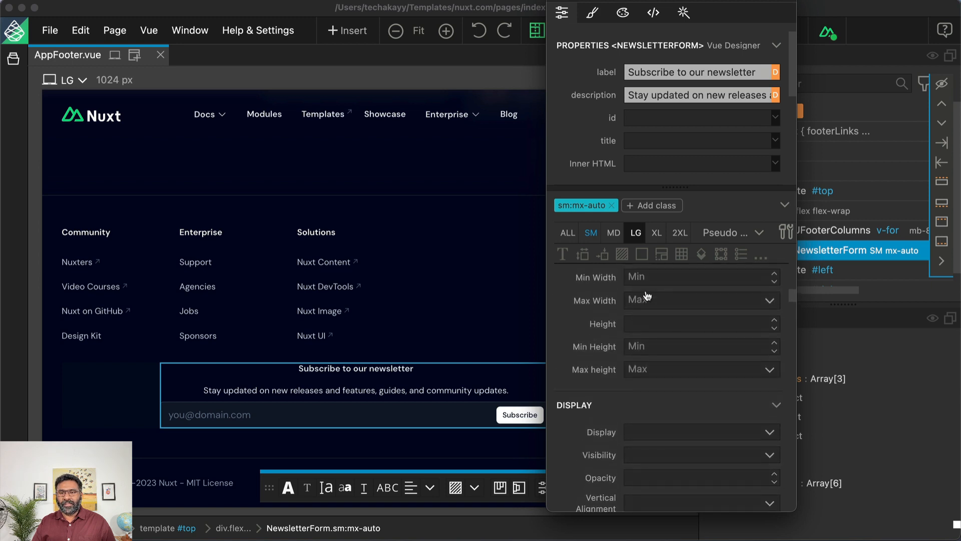
scroll(642, 287, "up", 1)
left_click(657, 293)
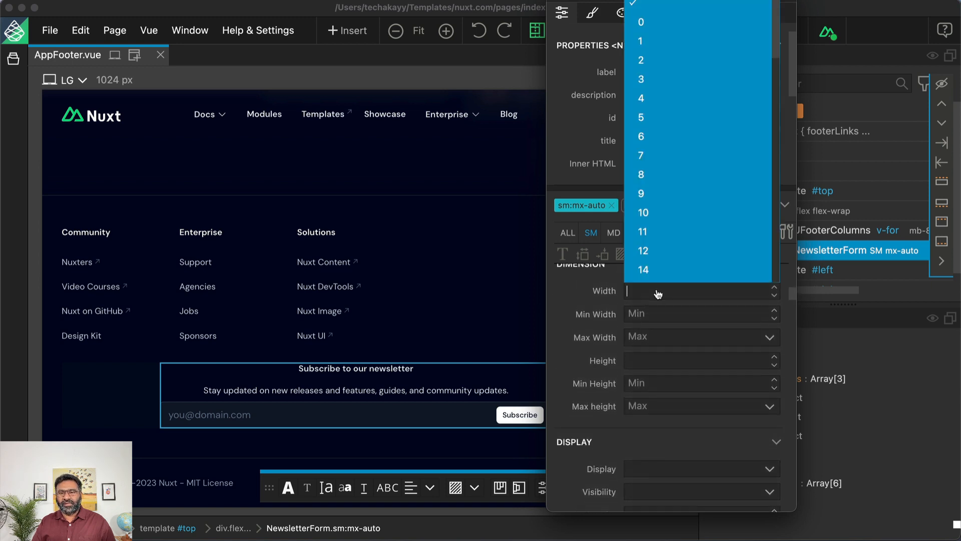
scroll(665, 221, "down", 10)
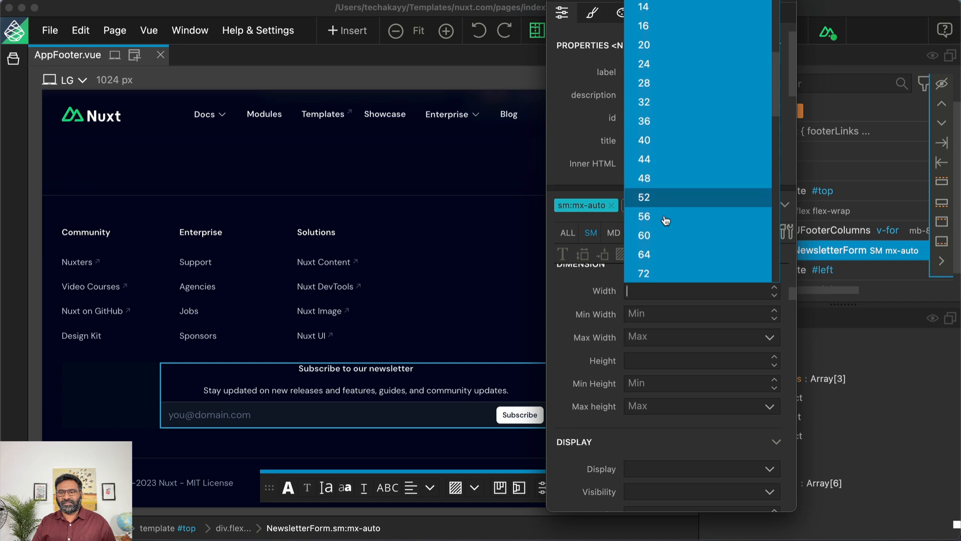
scroll(666, 221, "down", 5)
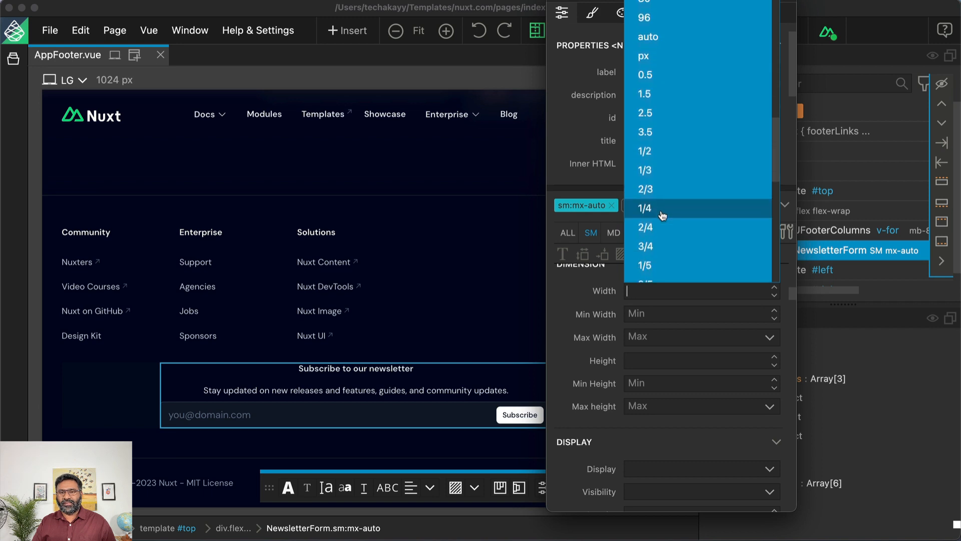
scroll(661, 264, "down", 5)
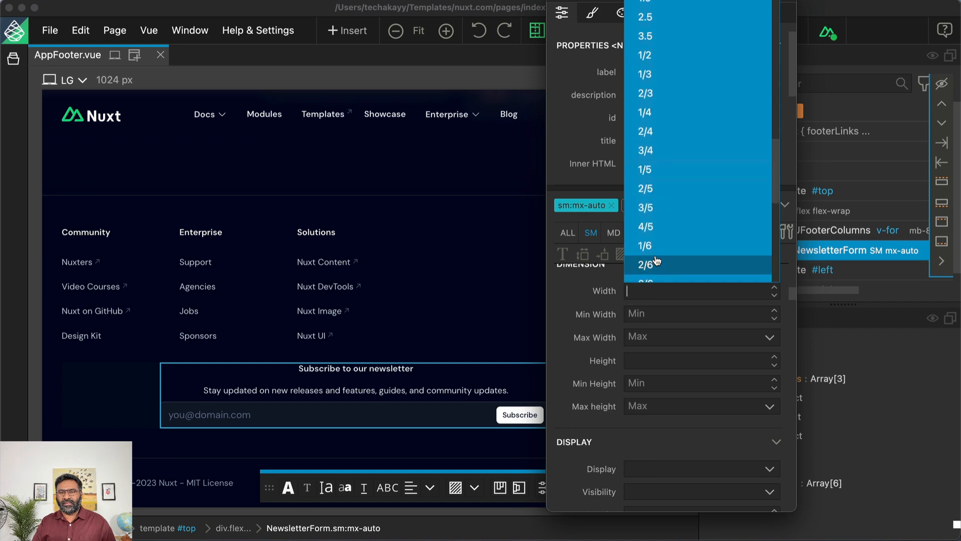
left_click(659, 189)
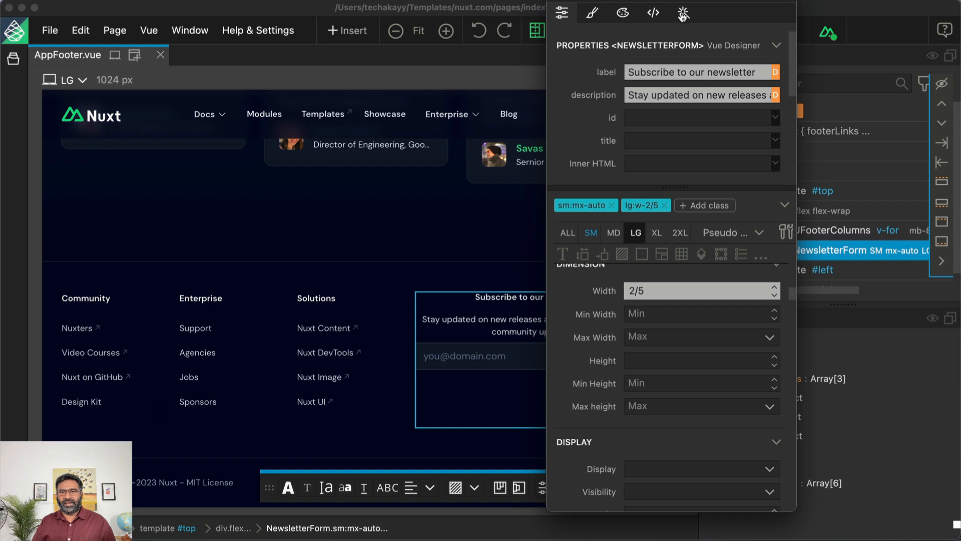
left_click_drag(665, 1, 960, 15)
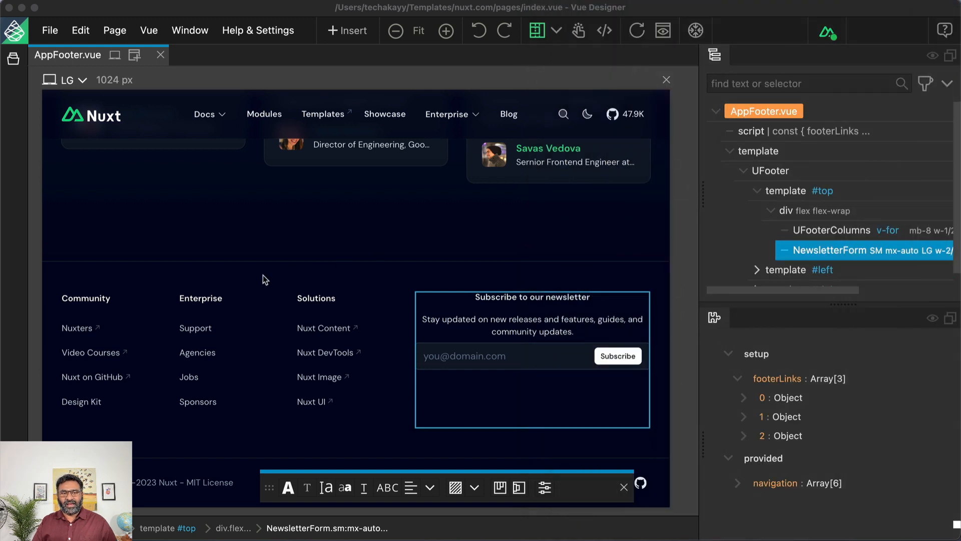
- Save the footer changes and switch the page preview to the XL breakpoint
left_click(124, 320)
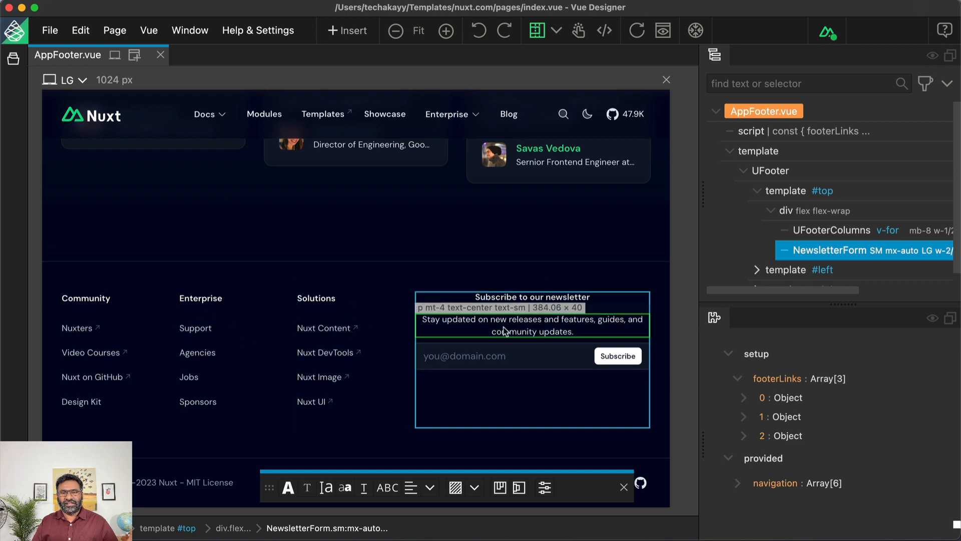
double_click(530, 326)
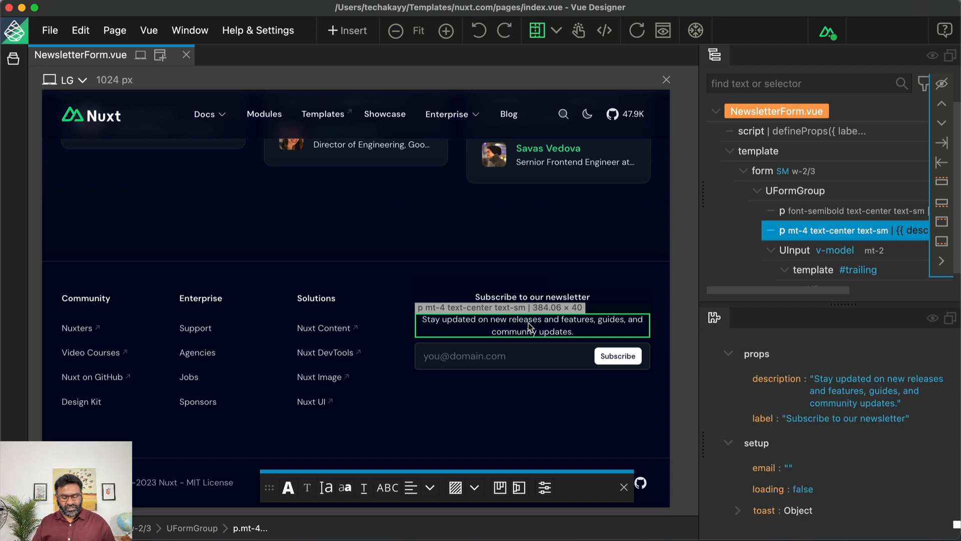
key("super+s")
left_click(80, 82)
left_click(103, 190)
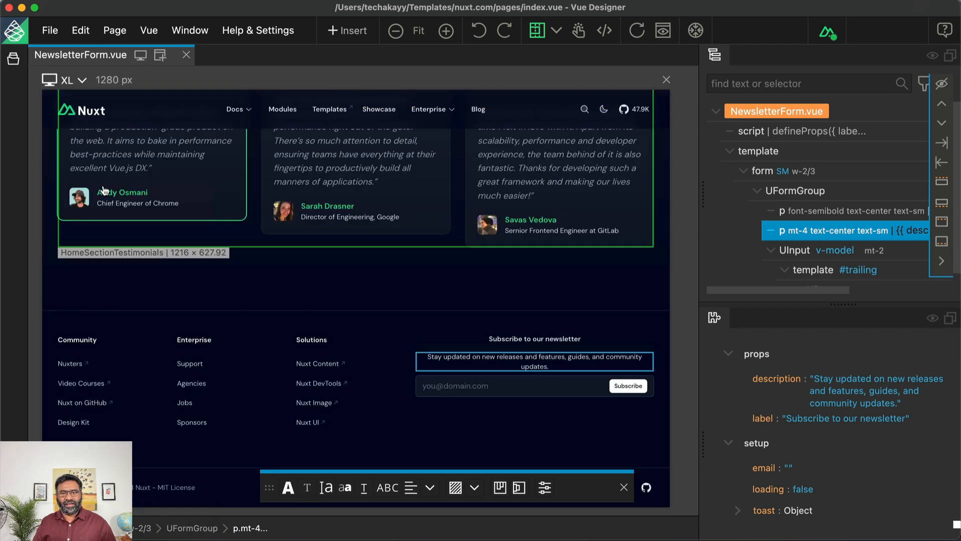
- Examine the footer columns at XL, open the page in the browser to check the newsletter text alignment, and return to the designer
left_click(266, 363)
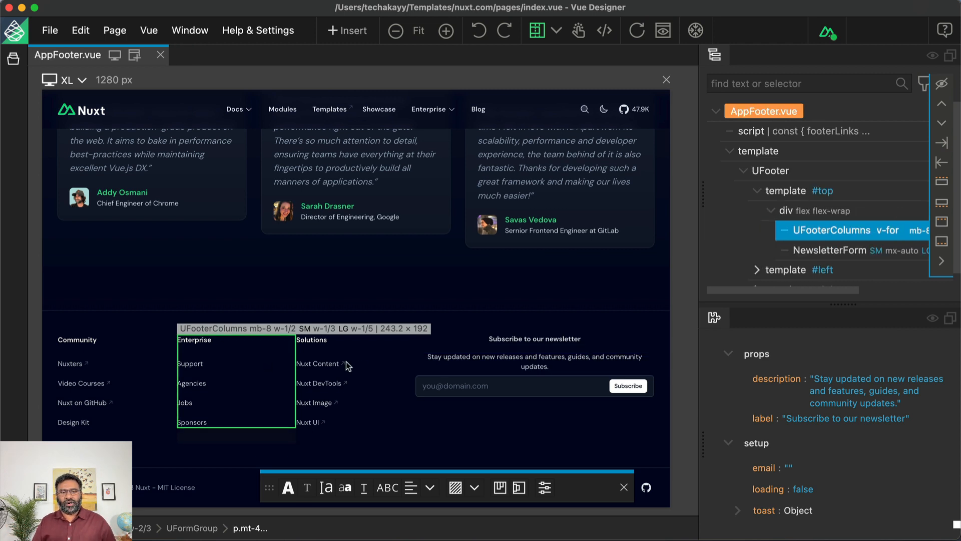
left_click(366, 362)
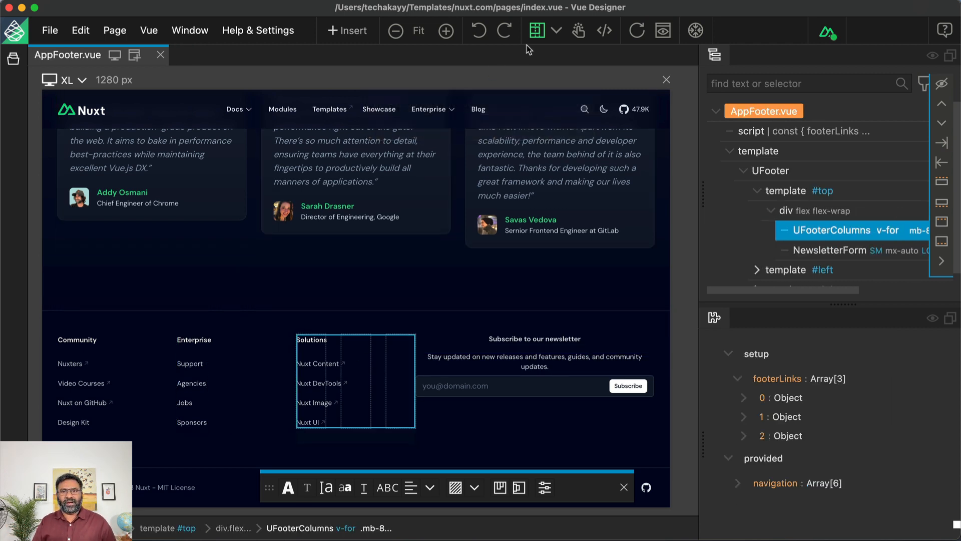
left_click(663, 31)
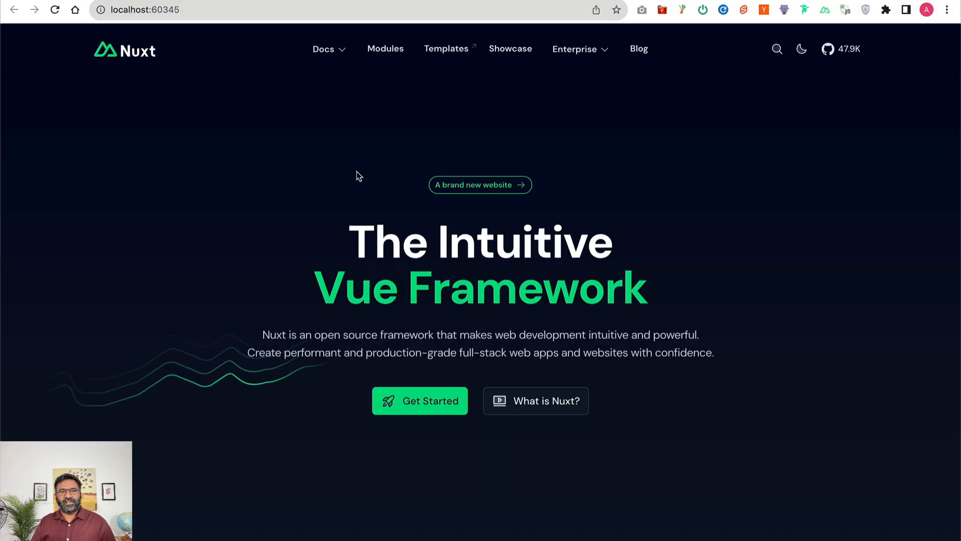
scroll(357, 177, "down", 20)
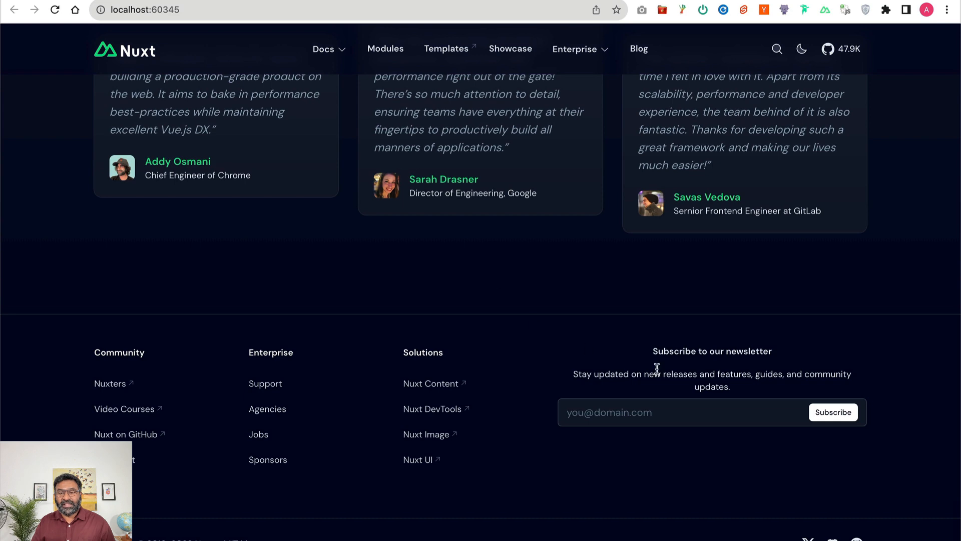
triple_click(668, 353)
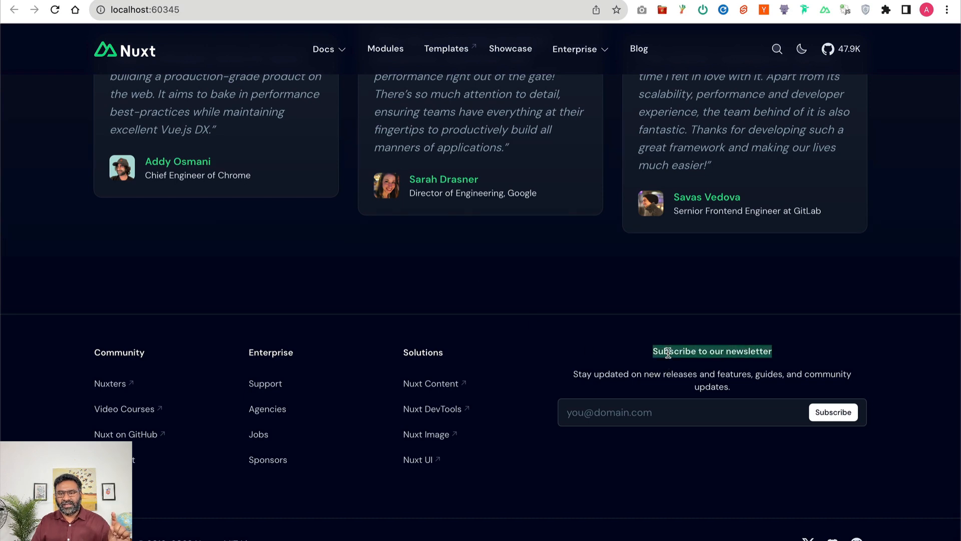
key("ctrl+Left")
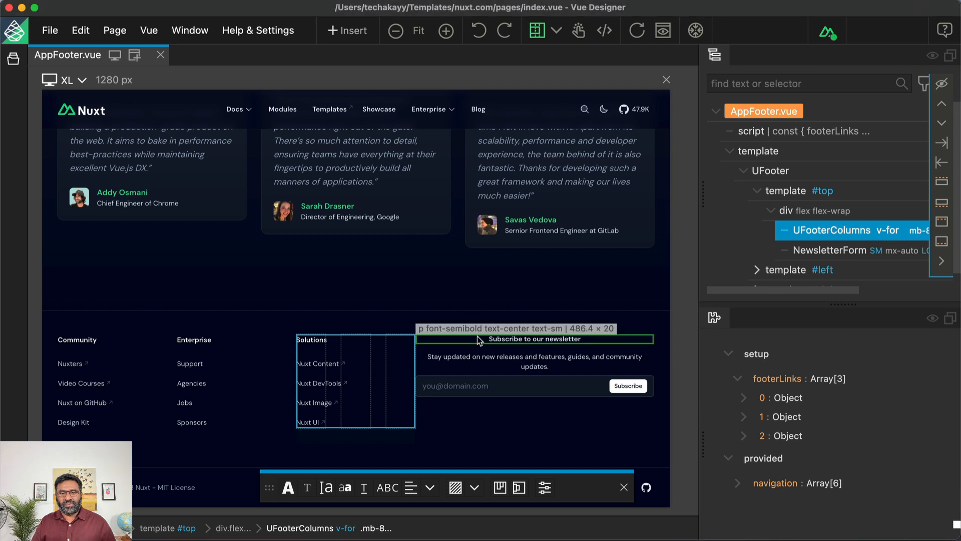
- Select the heading and description paragraphs of NewsletterForm together
left_click(477, 335)
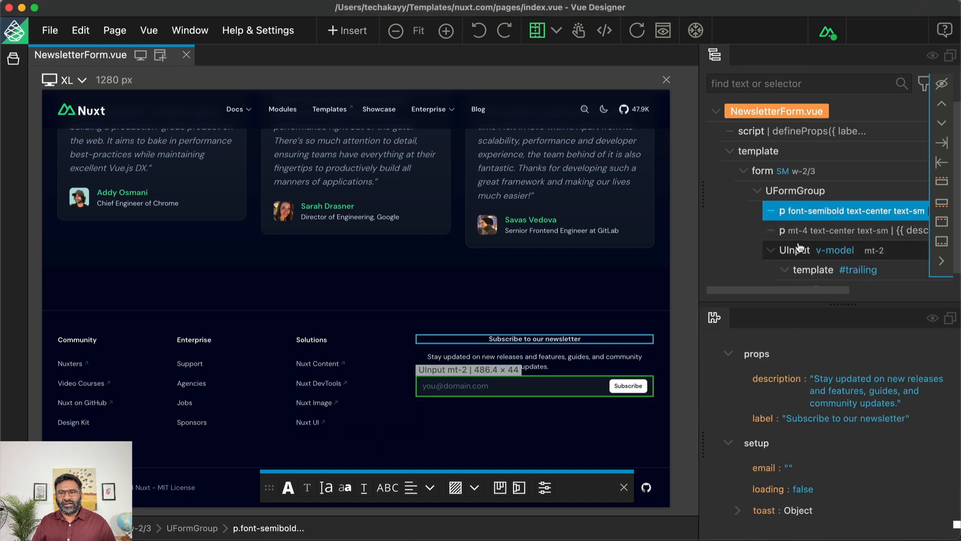
left_click(376, 359)
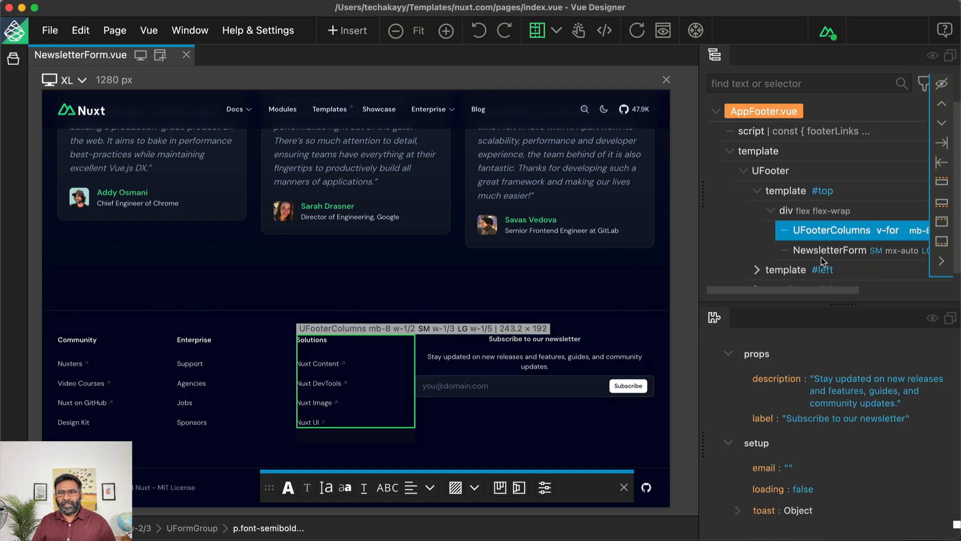
left_click(808, 251)
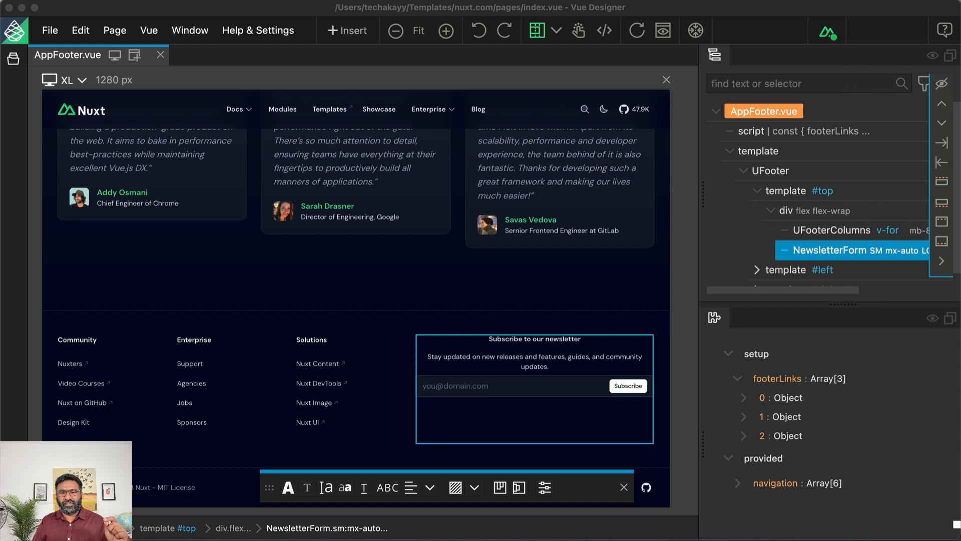
left_click(526, 367)
double_click(526, 365)
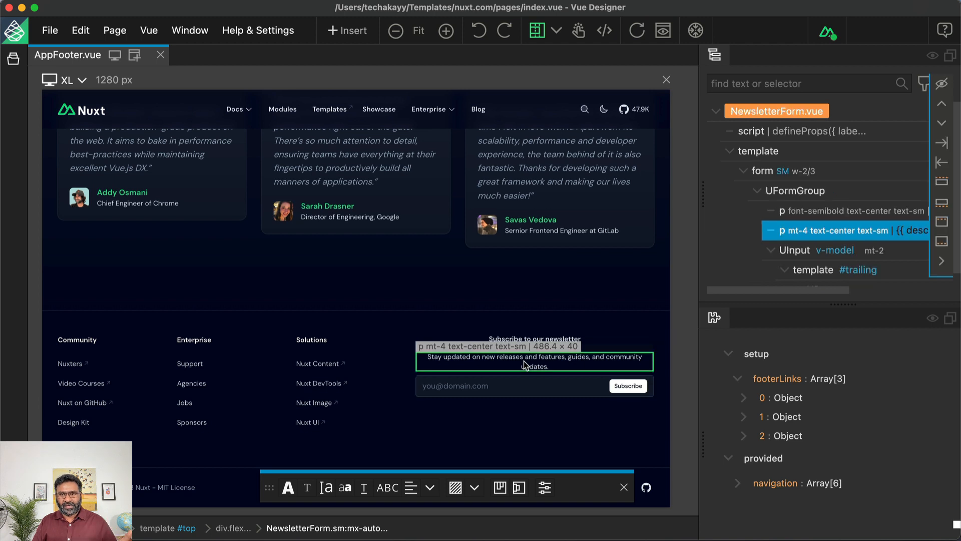
left_click(788, 218, "shift")
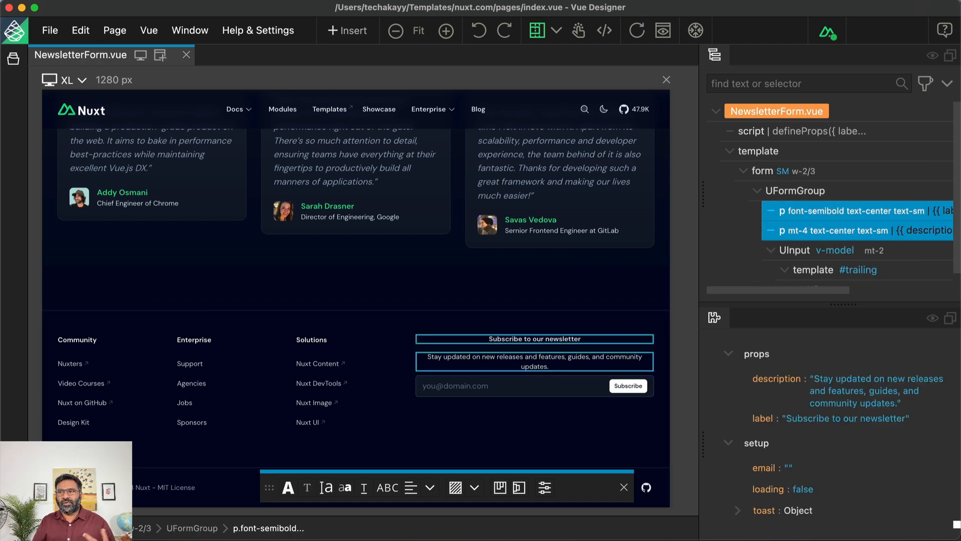
- Try left-aligning the text of both newsletter paragraphs for the XL breakpoint
left_click_drag(432, 539, 270, 4)
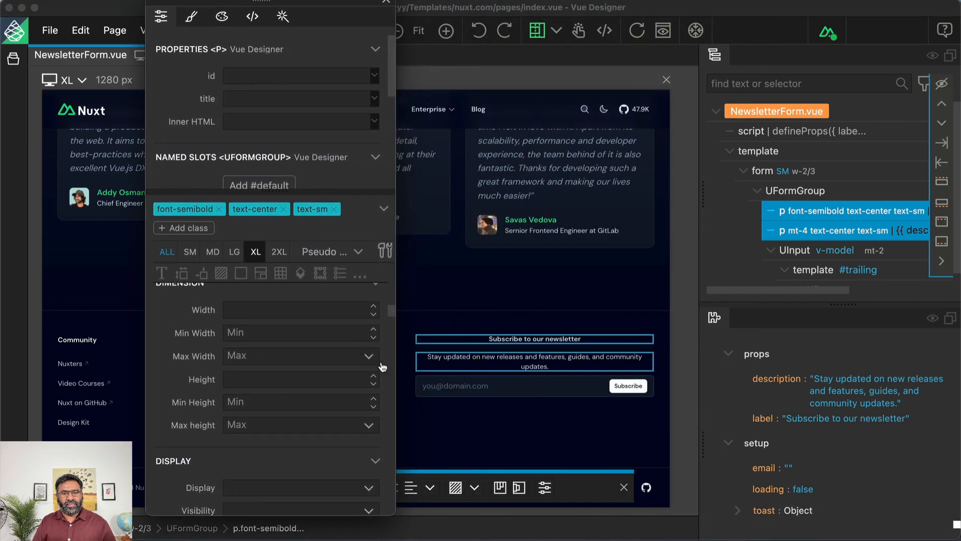
left_click(164, 274)
scroll(272, 367, "down", 1)
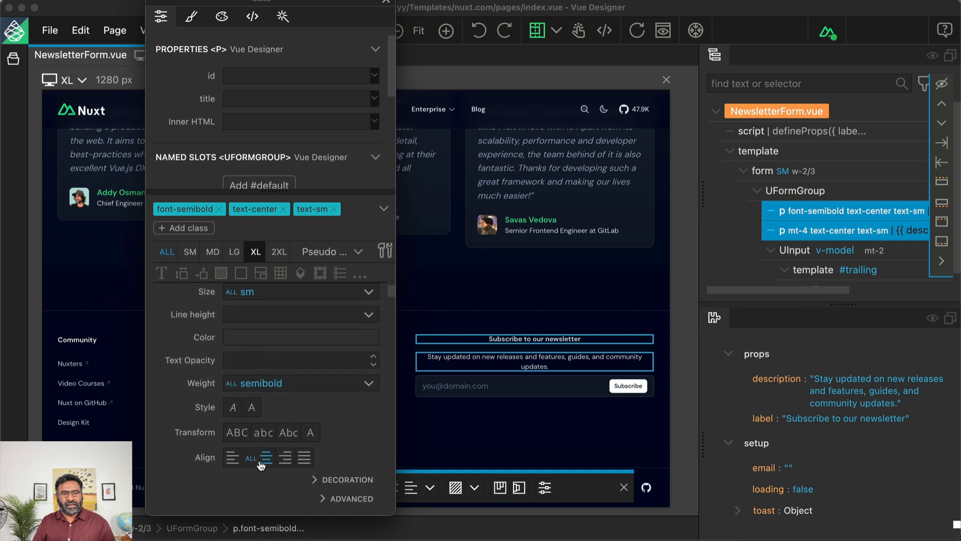
left_click(231, 459)
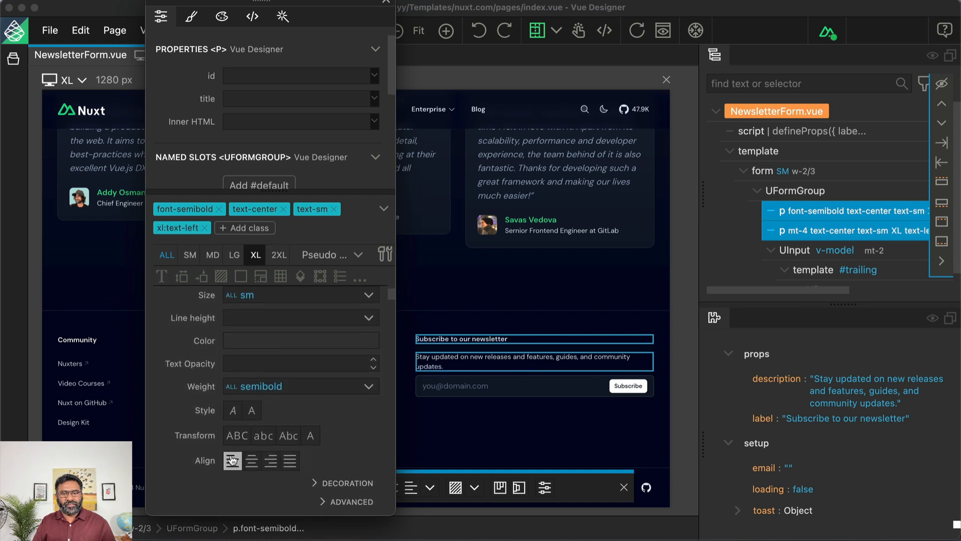
left_click_drag(260, 2, 960, 30)
left_click(479, 295)
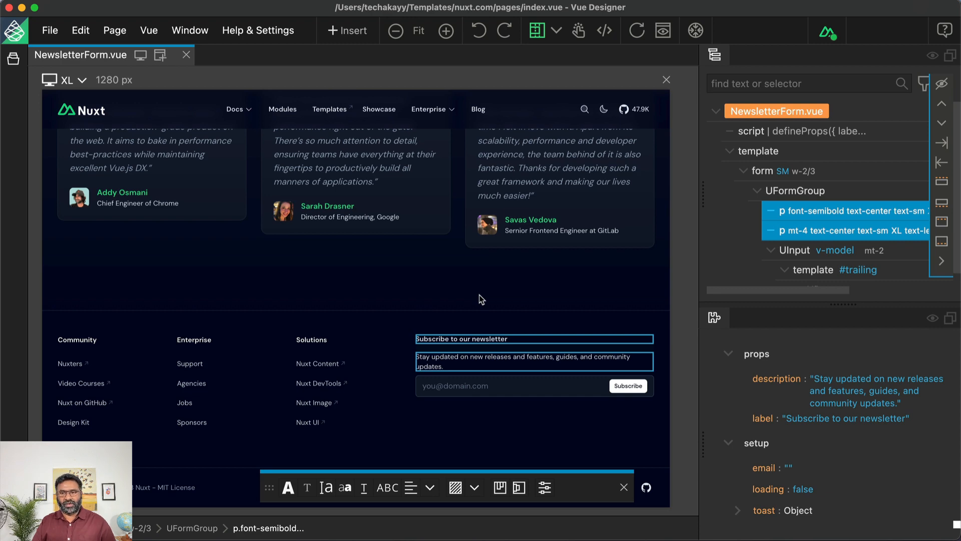
- Remove the xl:text-left class from both newsletter paragraphs and move the properties panel off the canvas
left_click_drag(960, 38, 489, 18)
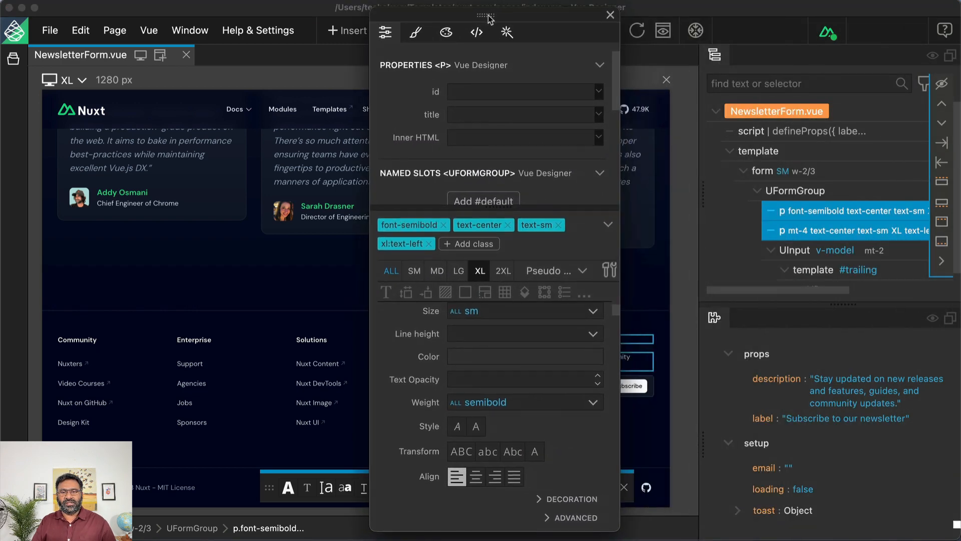
left_click(428, 243)
left_click_drag(479, 18, 960, 30)
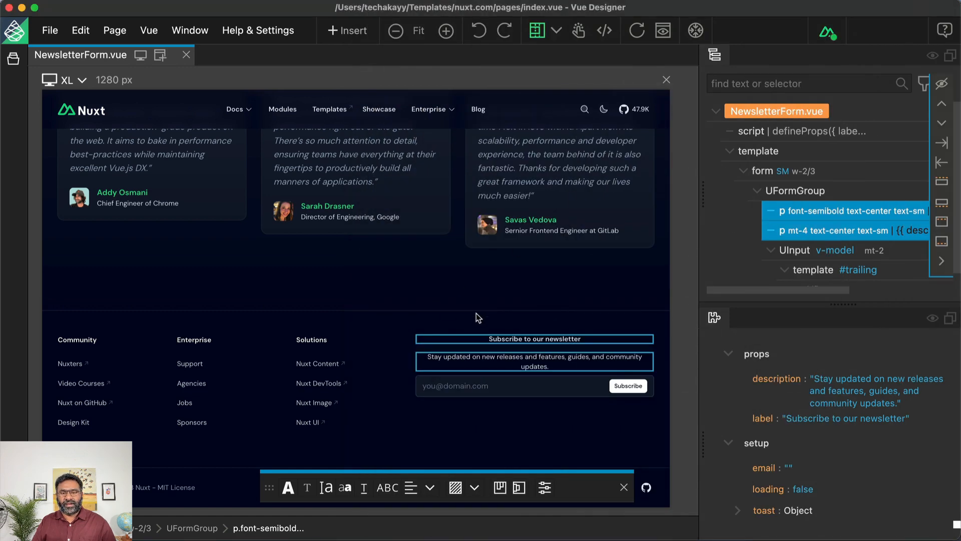
- Switch the preview back to the LG breakpoint and select the UFormGroup in the footer's newsletter form
key("shift+x")
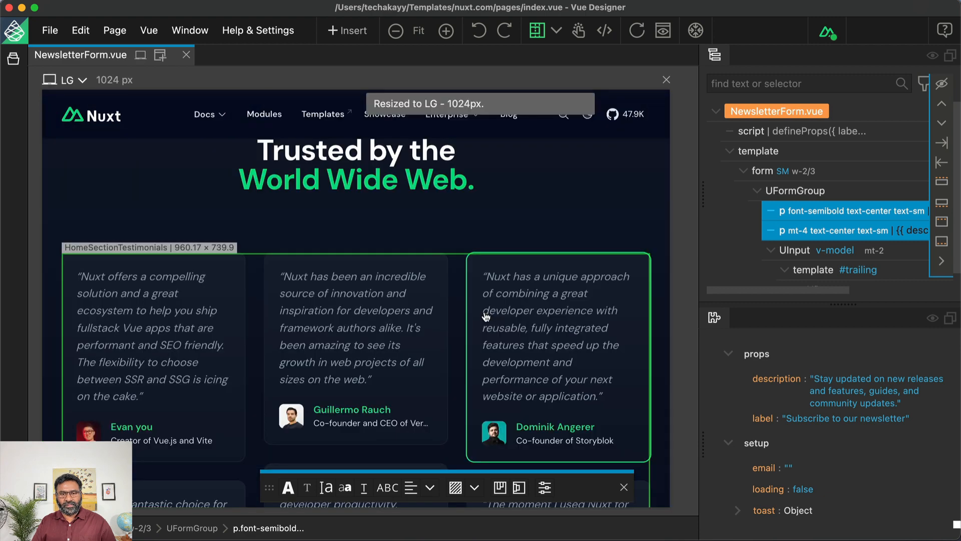
scroll(485, 315, "down", 10)
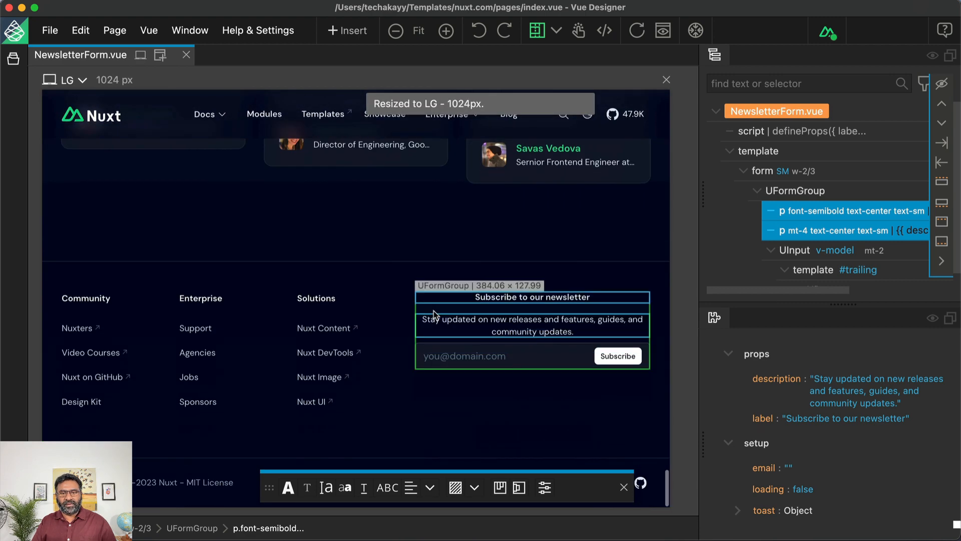
left_click(471, 308)
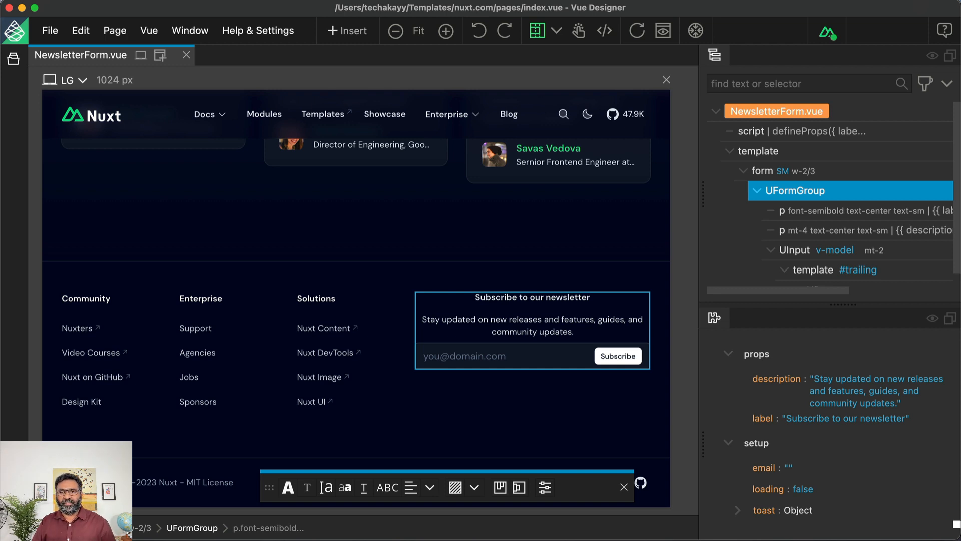
- Left-align the text of both newsletter paragraphs for the LG breakpoint and save the change
left_click(799, 212)
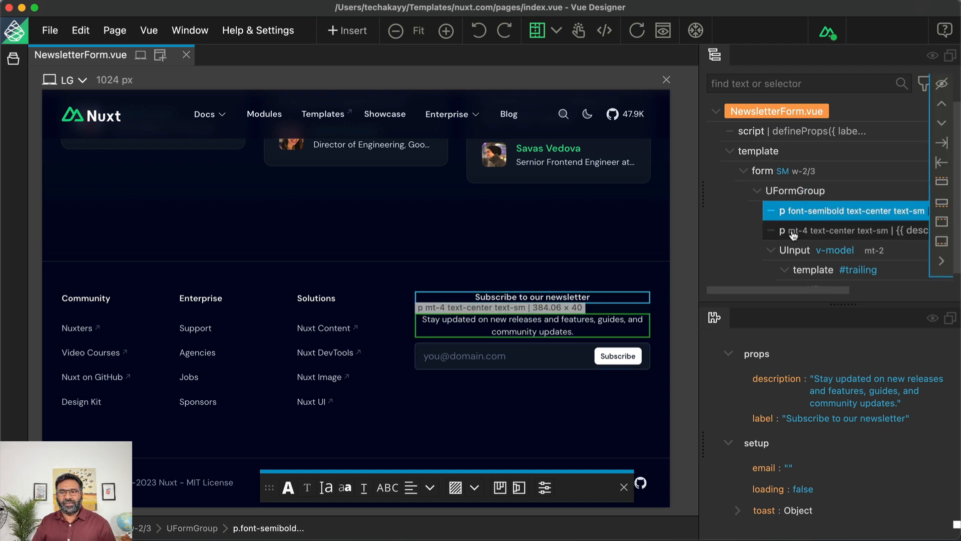
left_click(794, 231, "shift")
left_click_drag(224, 540, 505, 4)
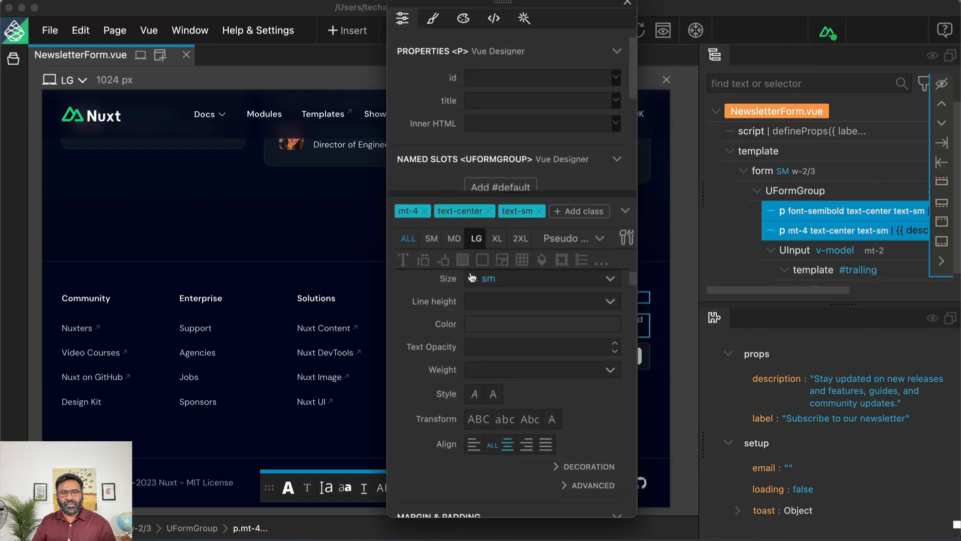
scroll(473, 347, "down", 3)
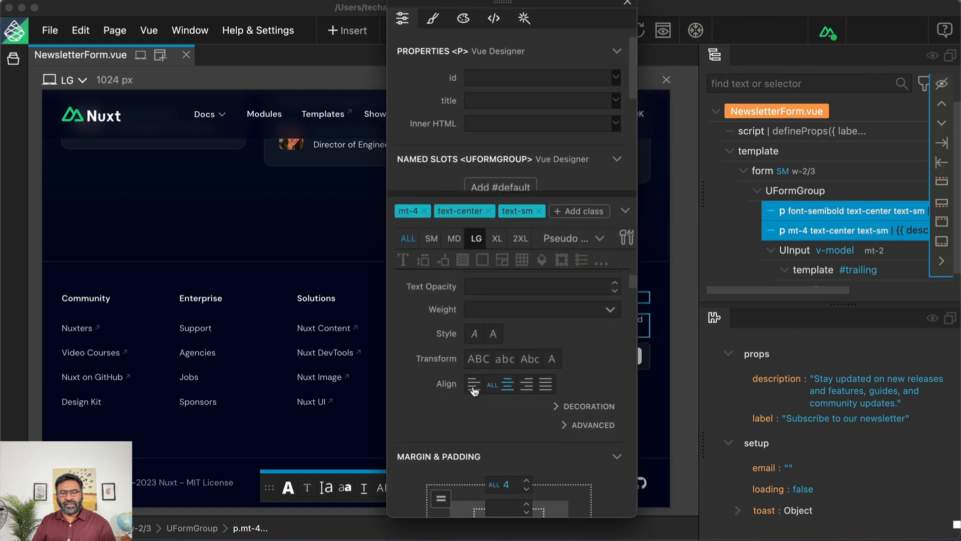
left_click(474, 387)
left_click_drag(502, 6, 520, 540)
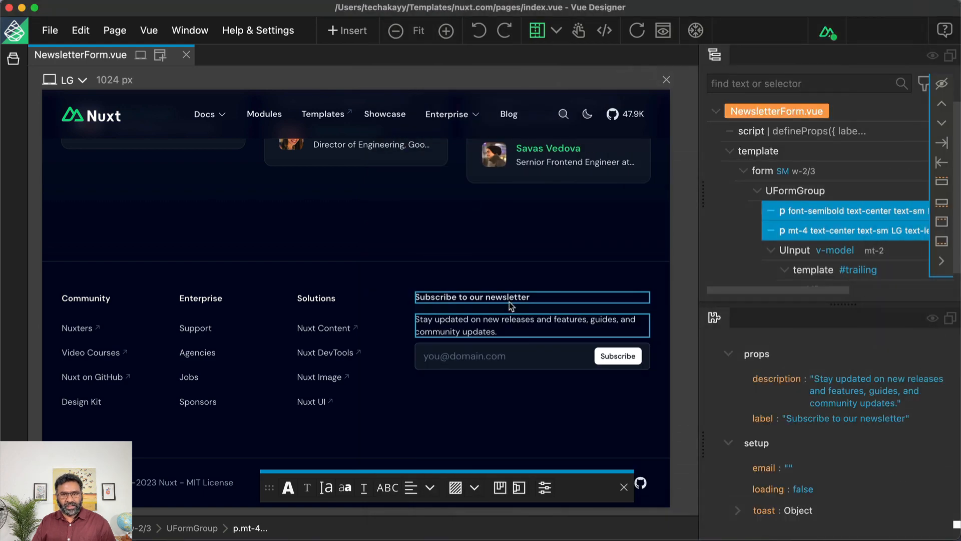
key("super+s")
- Switch to the browser and check the live footer's newsletter form at full width and in a narrower window
key("ctrl+Right")
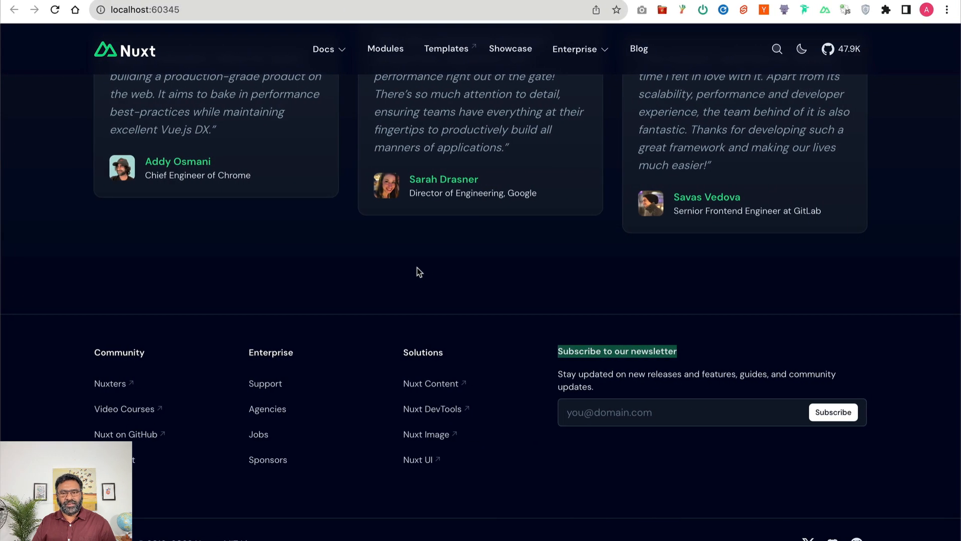
left_click(495, 264)
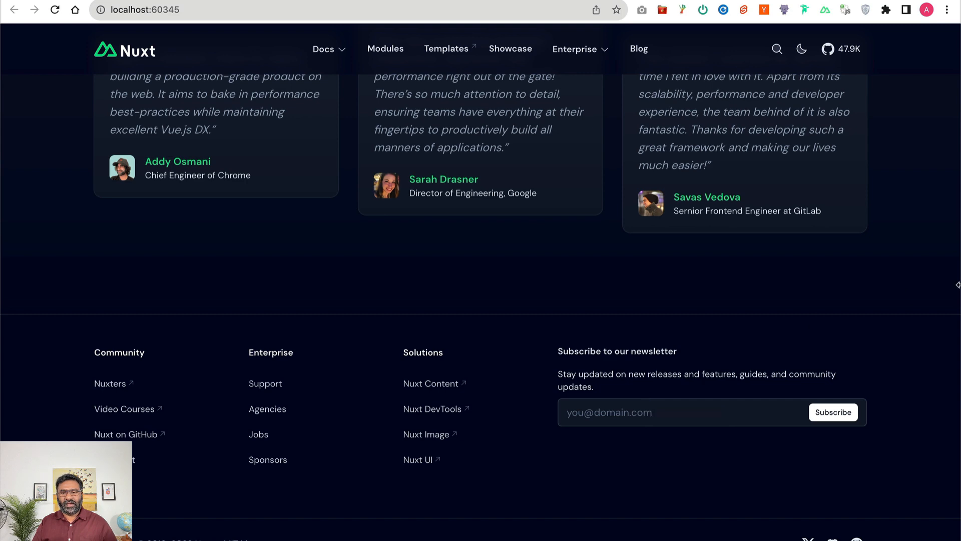
left_click_drag(957, 285, 617, 284)
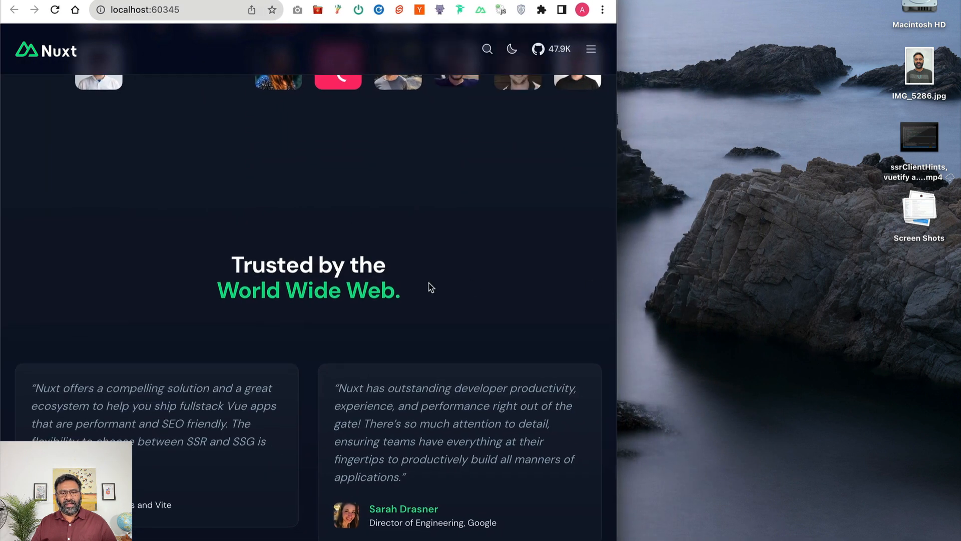
scroll(430, 287, "down", 15)
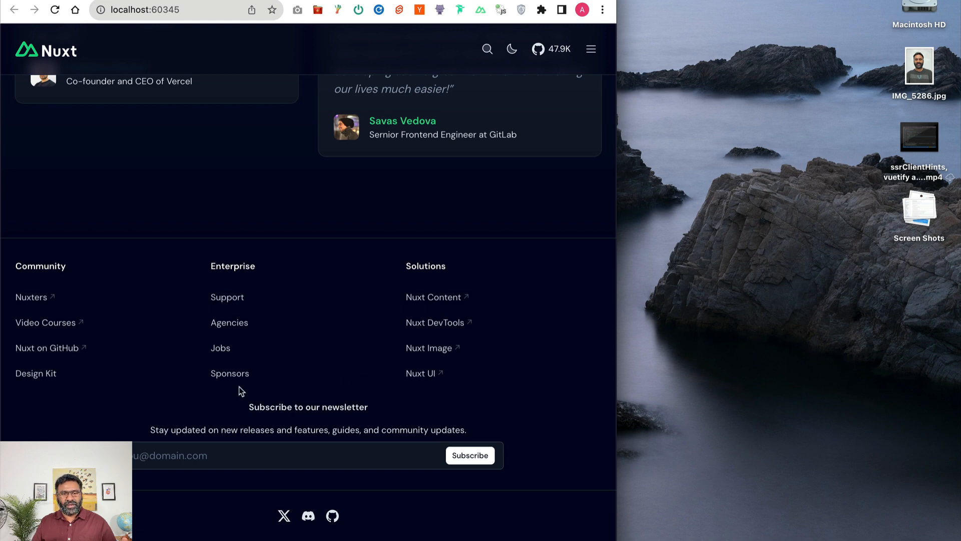
- Return to Vue Designer and set the bottom margin of UFooterColumns to 12 for the ALL breakpoint
key("ctrl+Left")
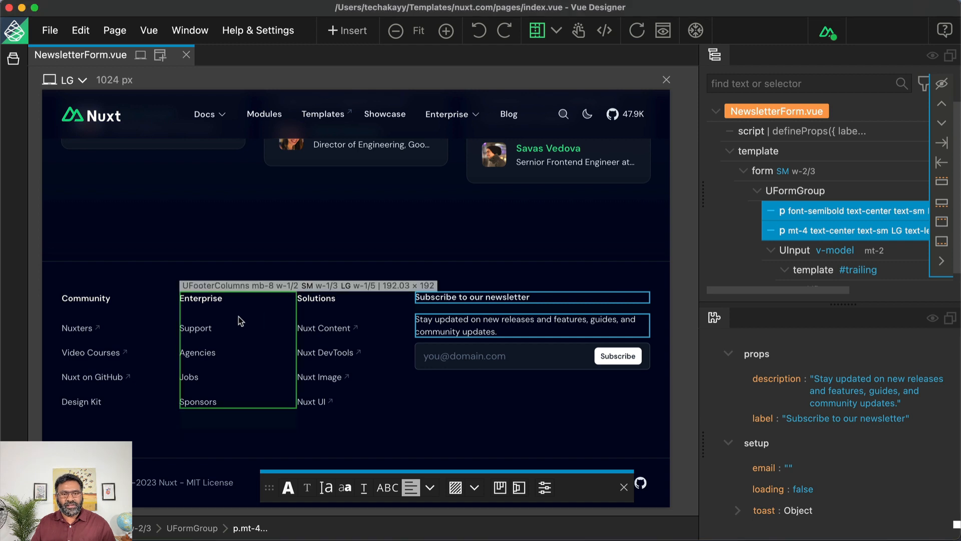
left_click(238, 316)
key("3")
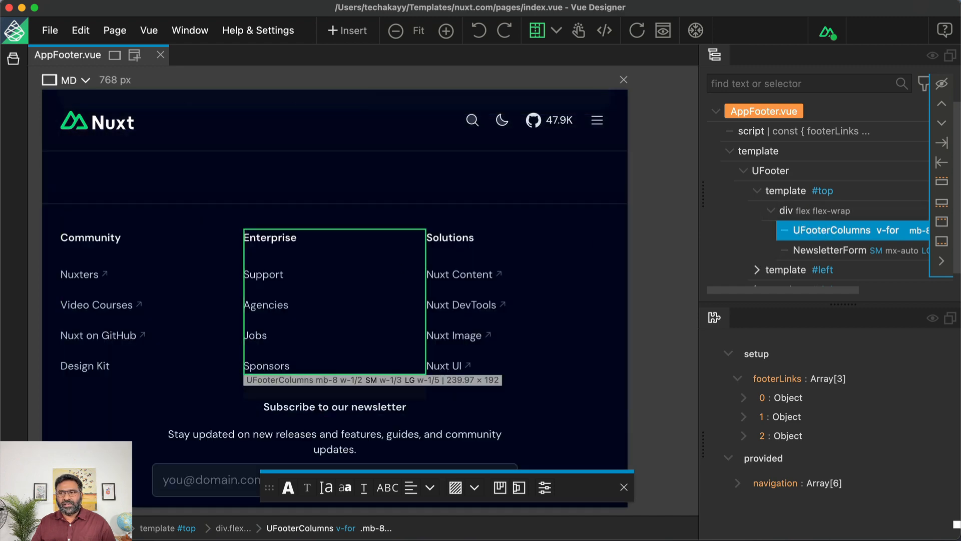
left_click_drag(609, 539, 596, 27)
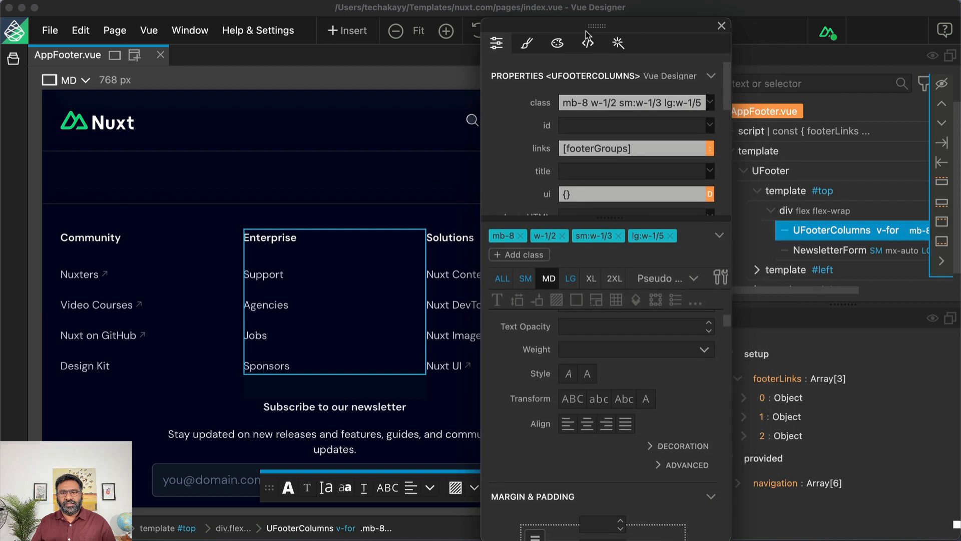
left_click(497, 279)
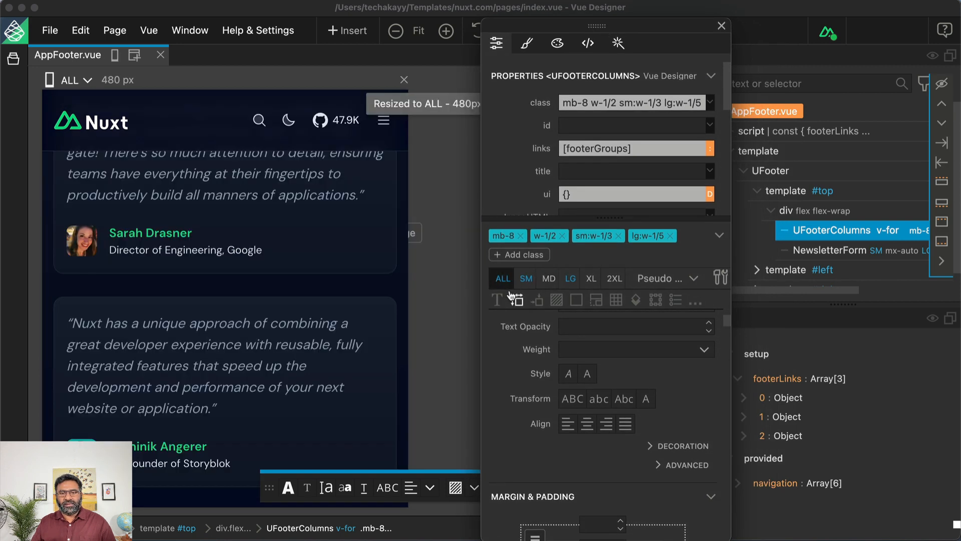
left_click(537, 301)
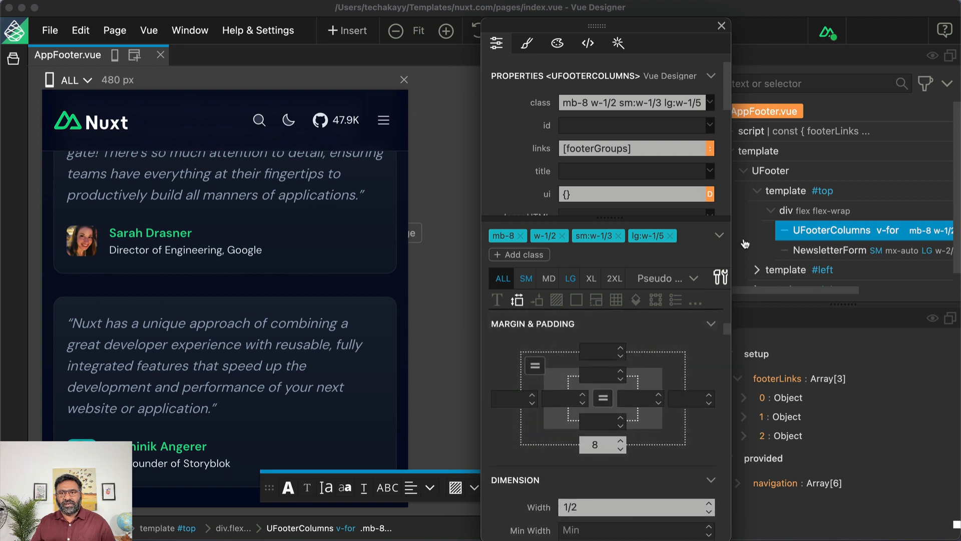
left_click(833, 232)
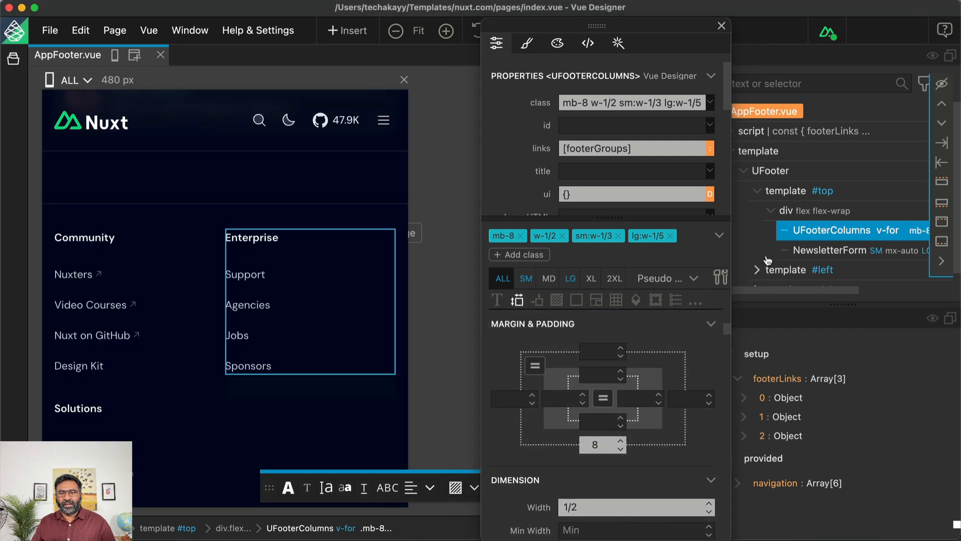
left_click(595, 446)
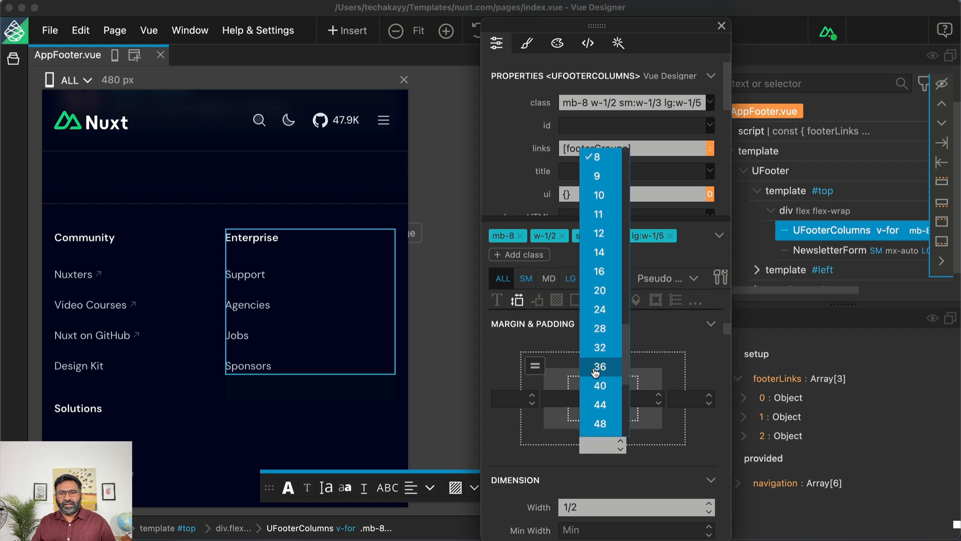
left_click(599, 236)
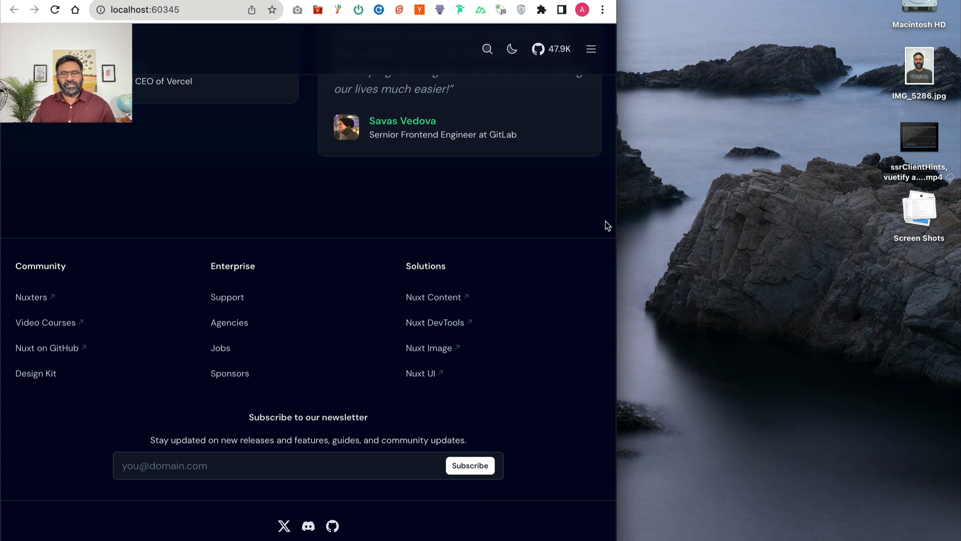
- Narrow the browser window in stages and check the footer columns and newsletter form at each width
left_click_drag(614, 217, 474, 219)
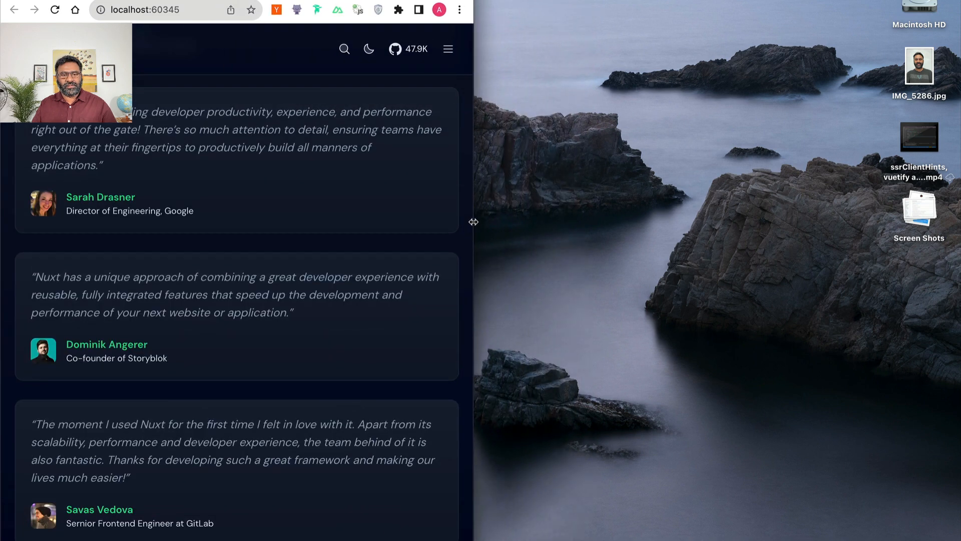
scroll(408, 300, "down", 8)
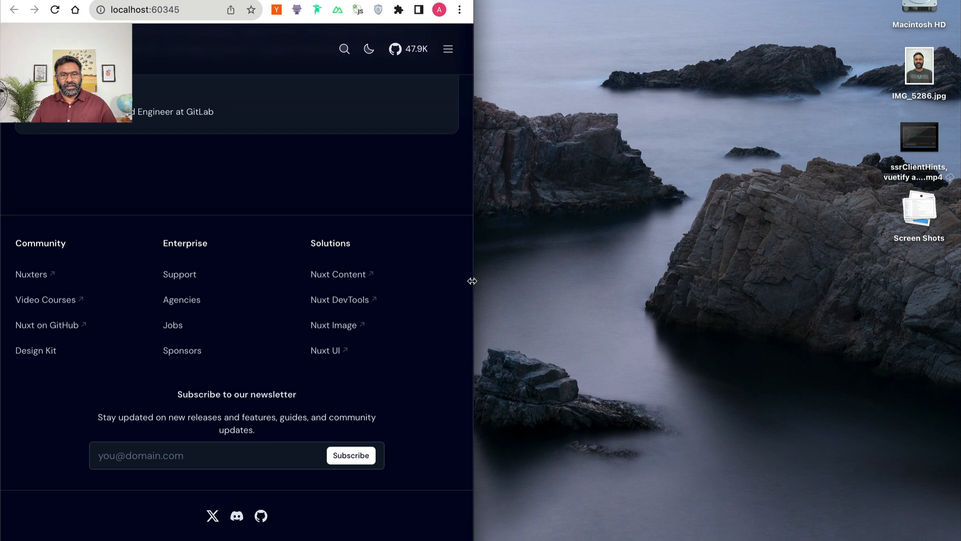
left_click_drag(472, 281, 318, 273)
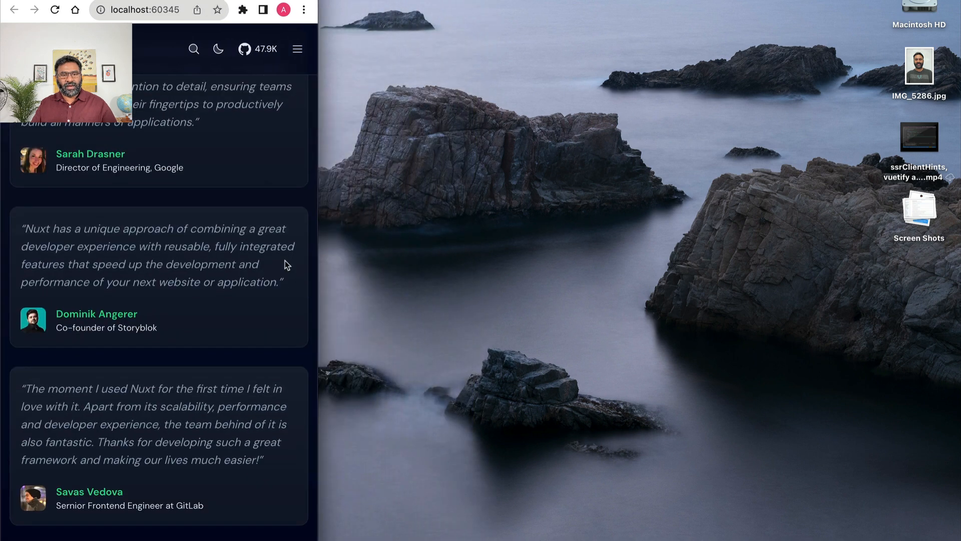
scroll(156, 285, "down", 10)
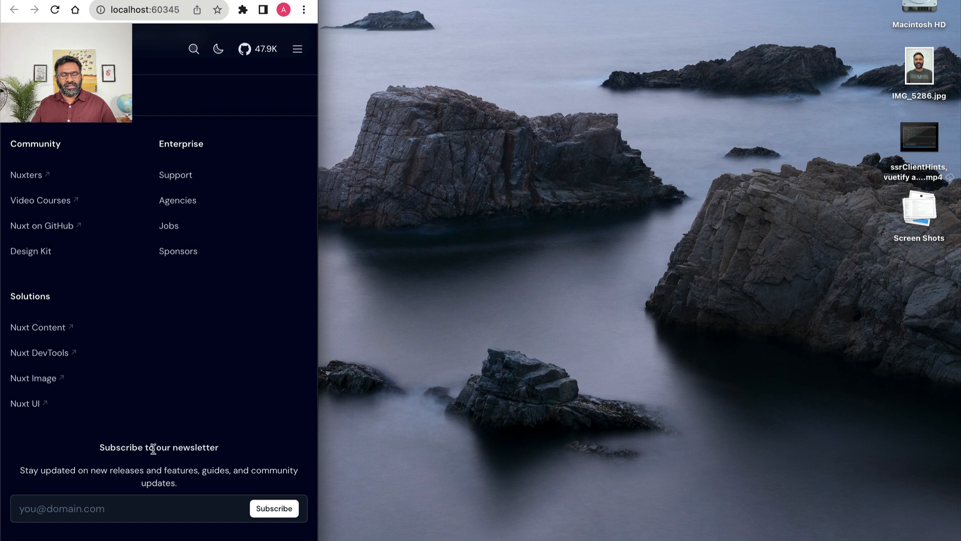
scroll(167, 411, "down", 2)
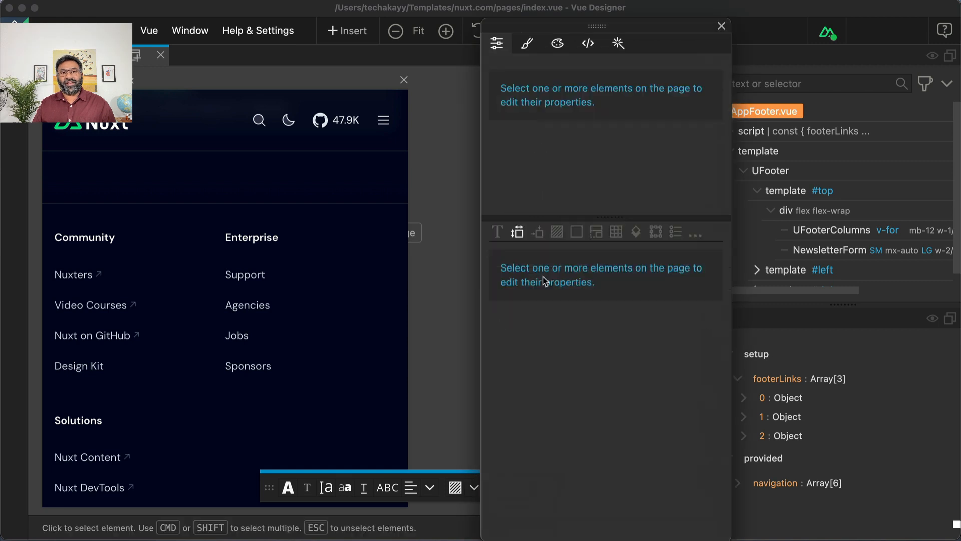
- Dock the floating properties panel, preview the footer at MD, select its Solutions column and collapse the side panels
left_click(721, 26)
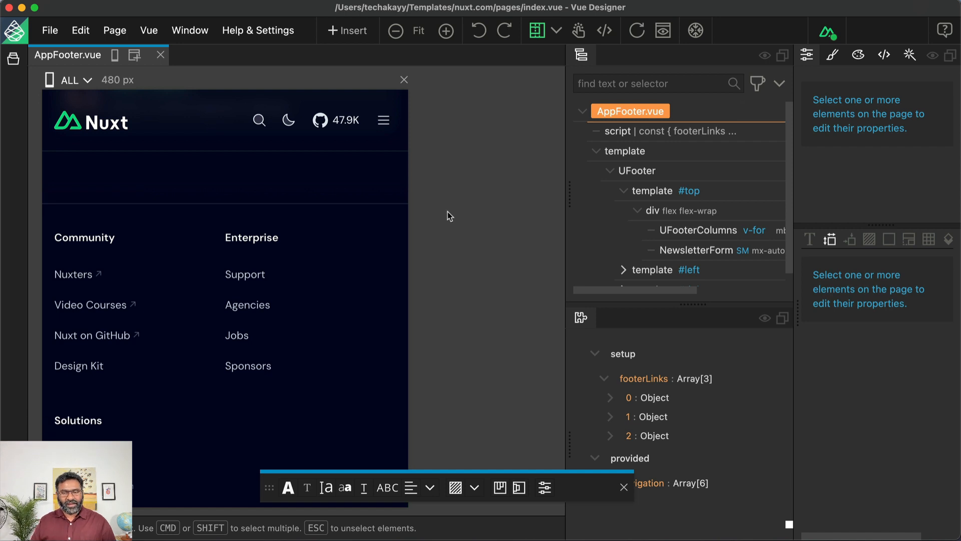
key("3")
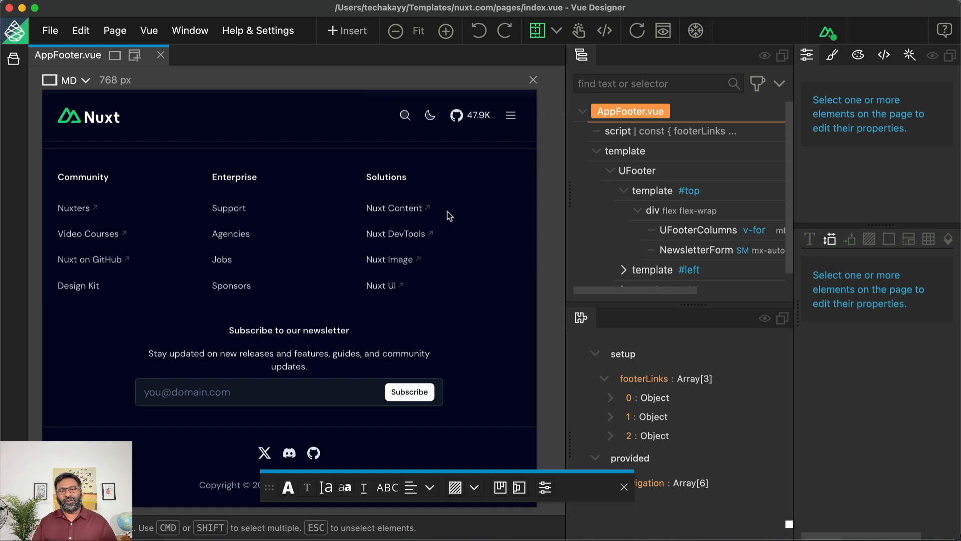
left_click(513, 216)
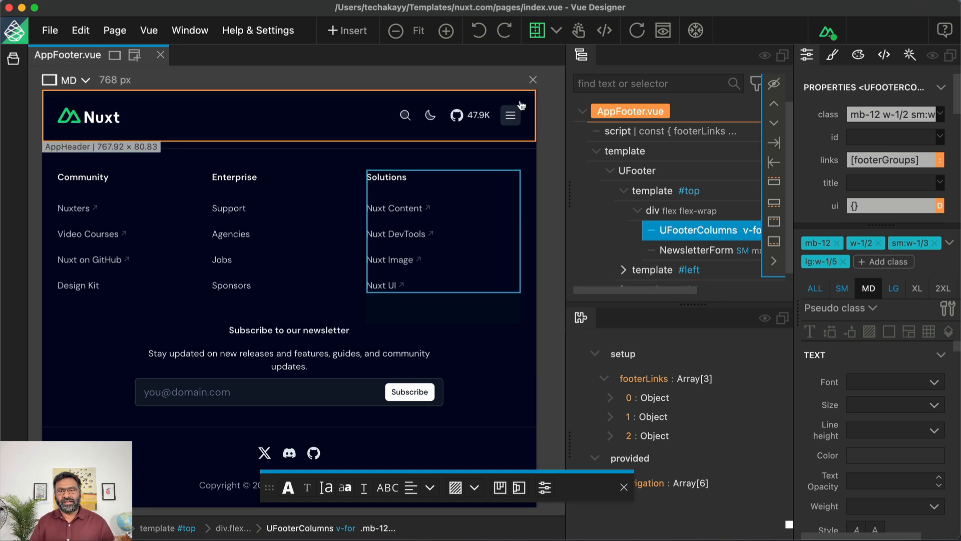
left_click(581, 59)
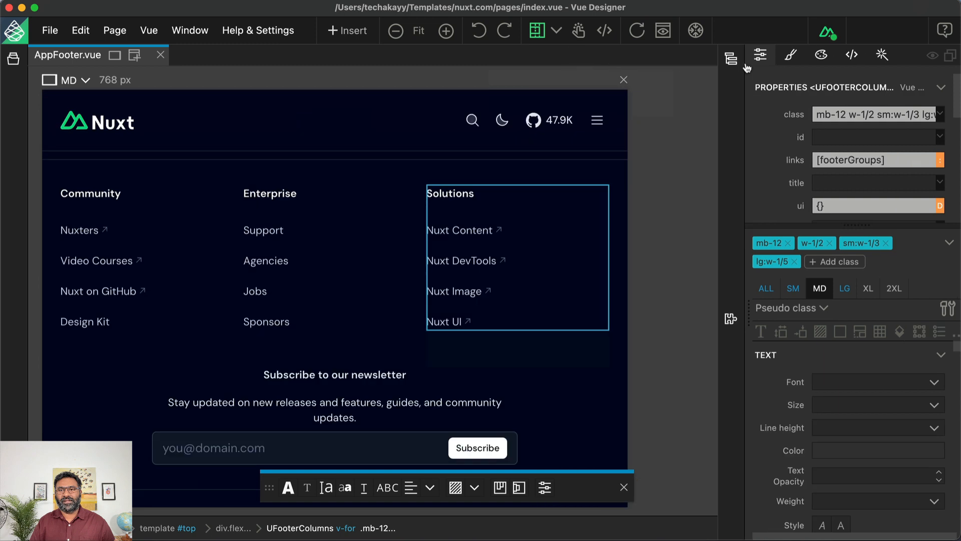
left_click(760, 56)
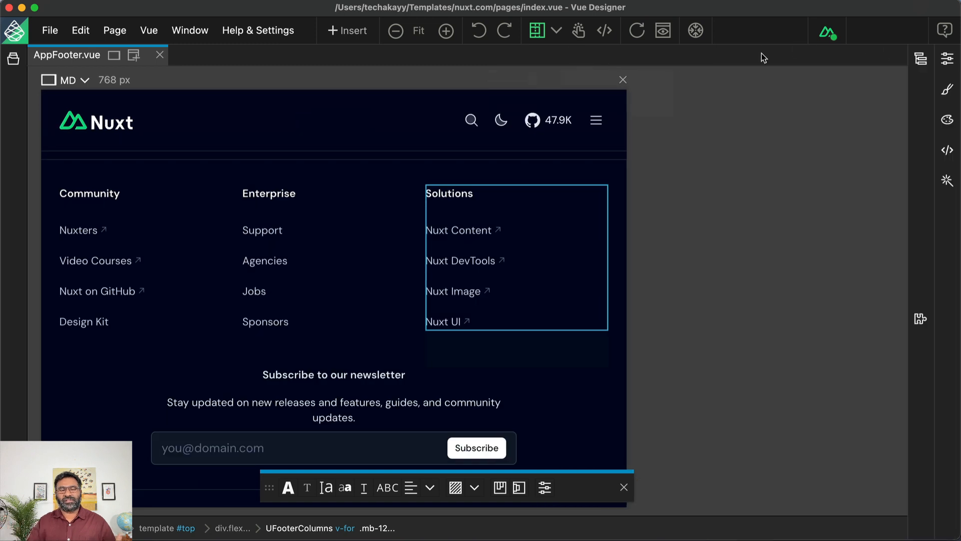
- Add a second preview at ALL beside the MD one, select the Enterprise and Community columns in turn, and save
left_click(134, 56)
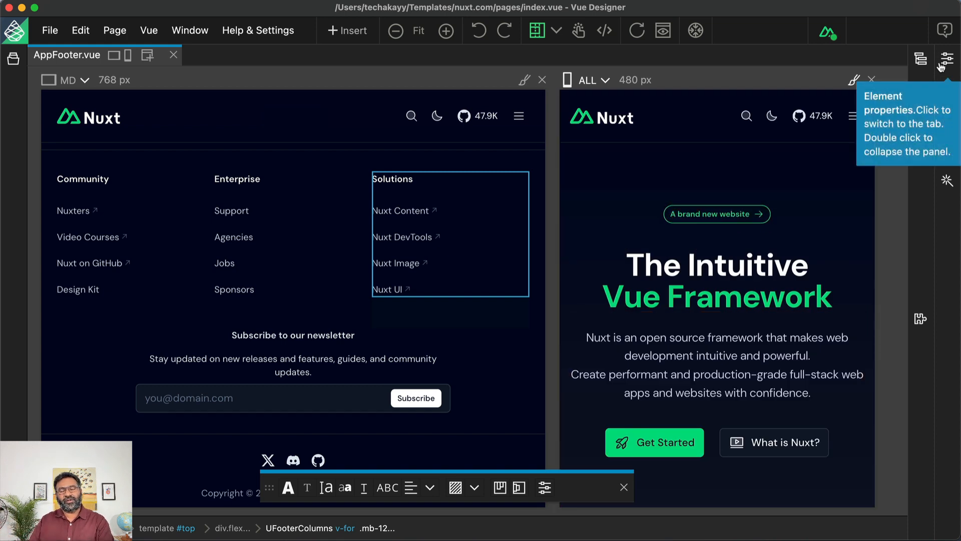
left_click(332, 206)
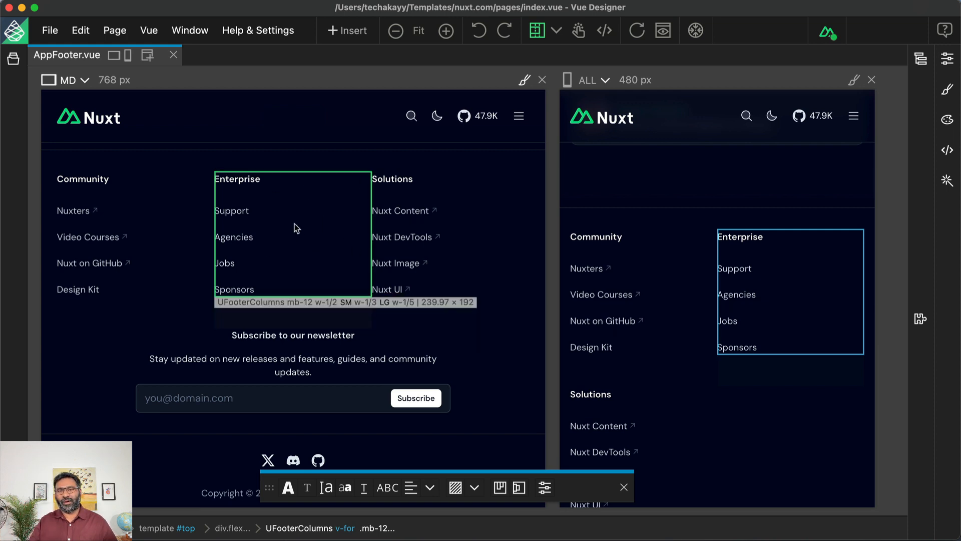
left_click(650, 248)
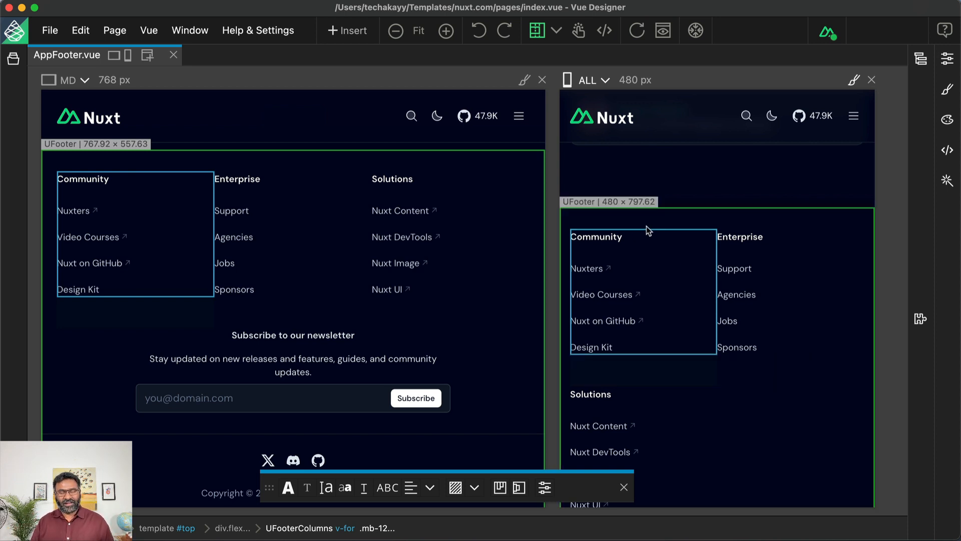
key("cmd+s")
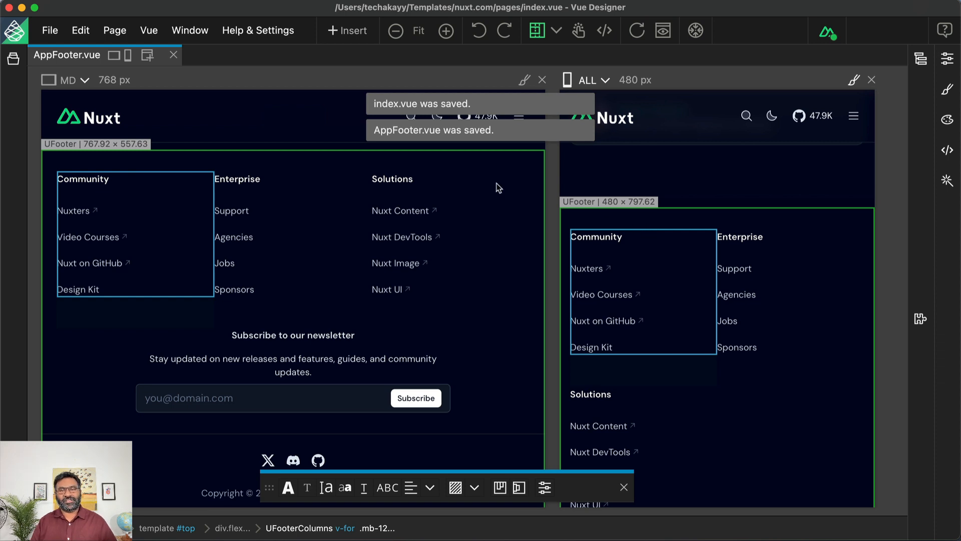
- Close the project and look through the Nuxt and Tailwind CSS starter options for a new project
left_click(50, 31)
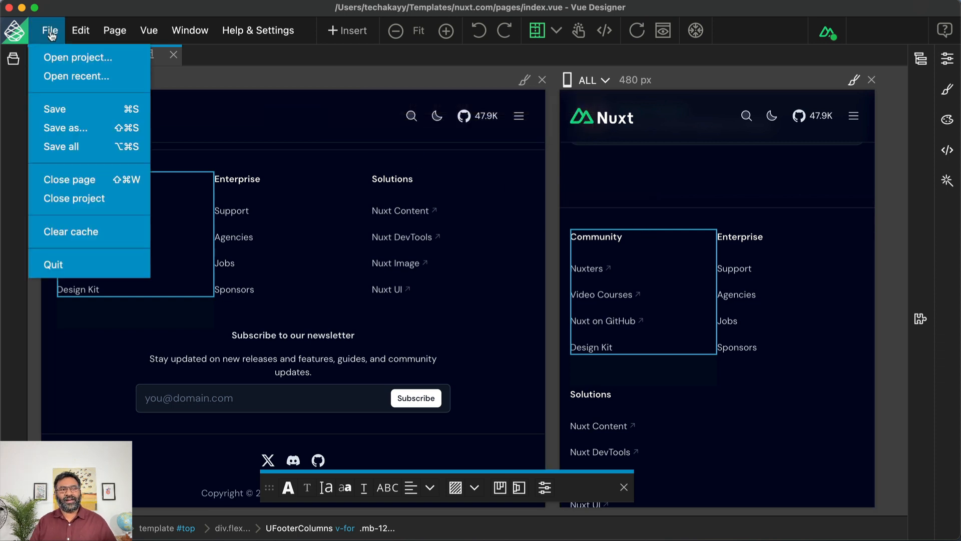
left_click(73, 199)
left_click(209, 320)
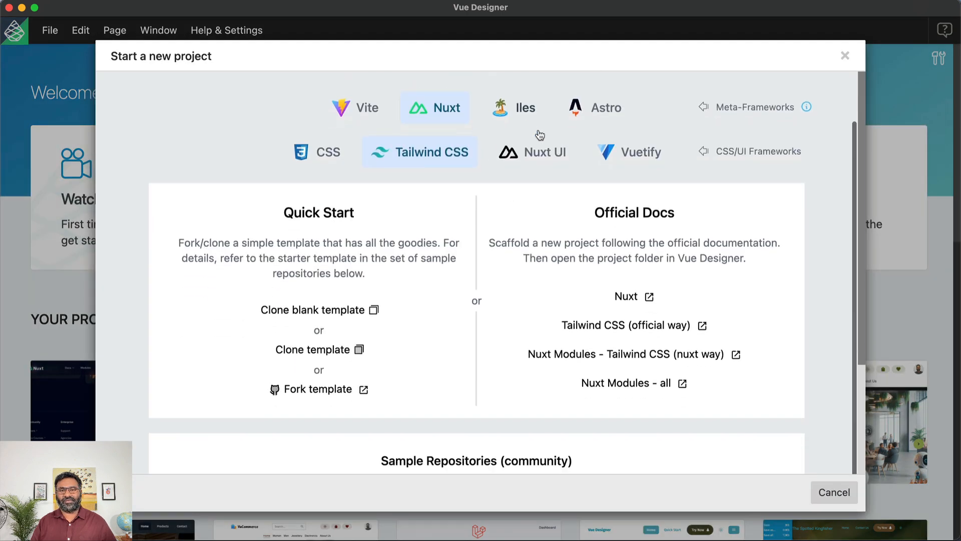
scroll(517, 158, "down", 7)
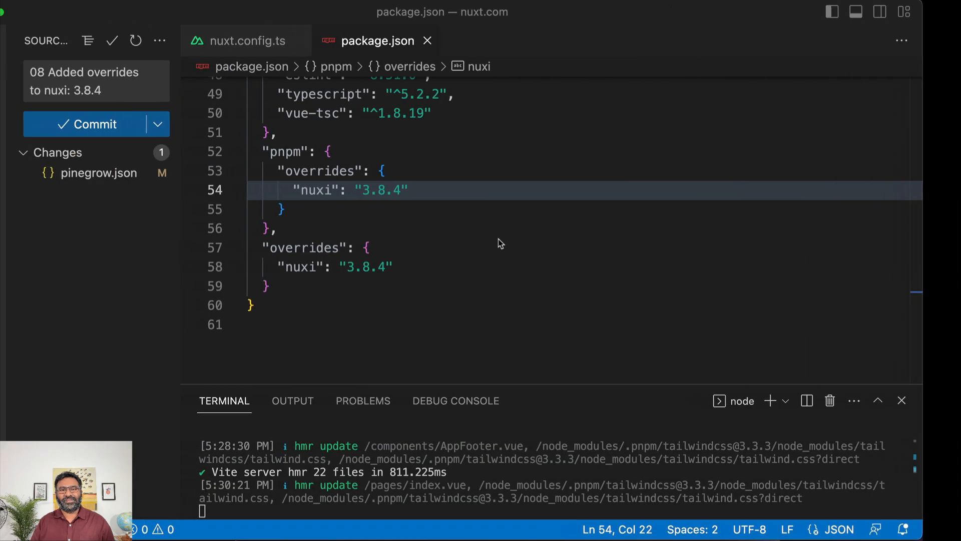
- Look over the vuedesigner.com homepage in the browser and open its Vue Designer download options
left_click(566, 165)
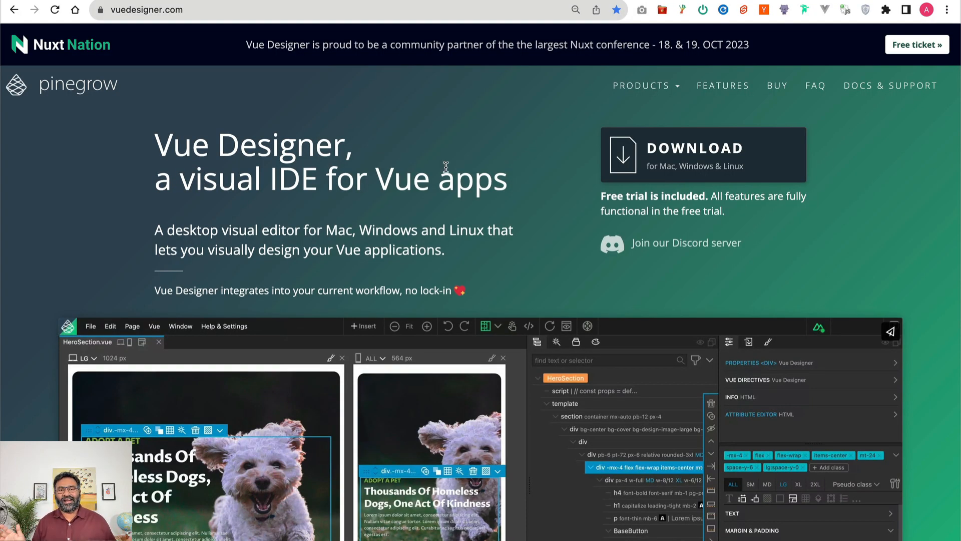
scroll(446, 166, "down", 5)
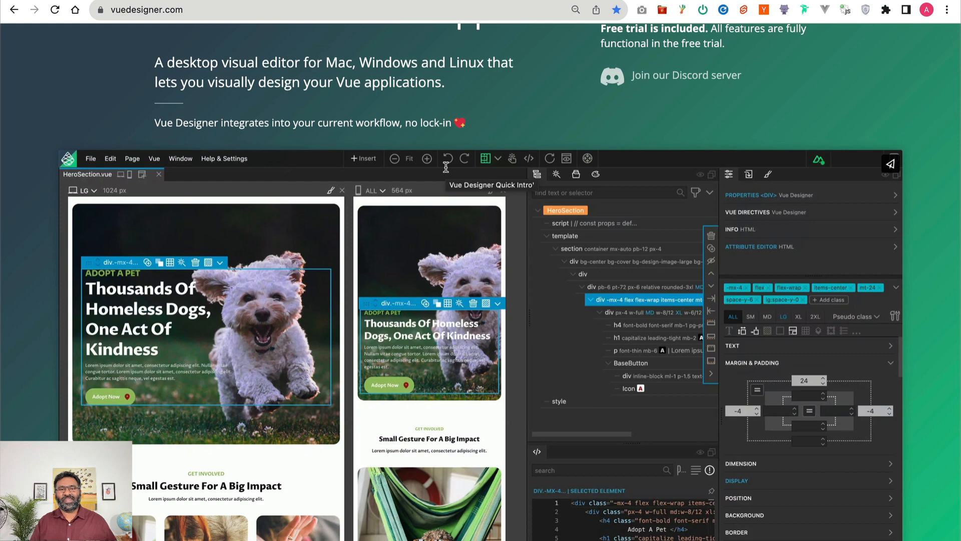
scroll(446, 167, "down", 2)
scroll(694, 155, "up", 8)
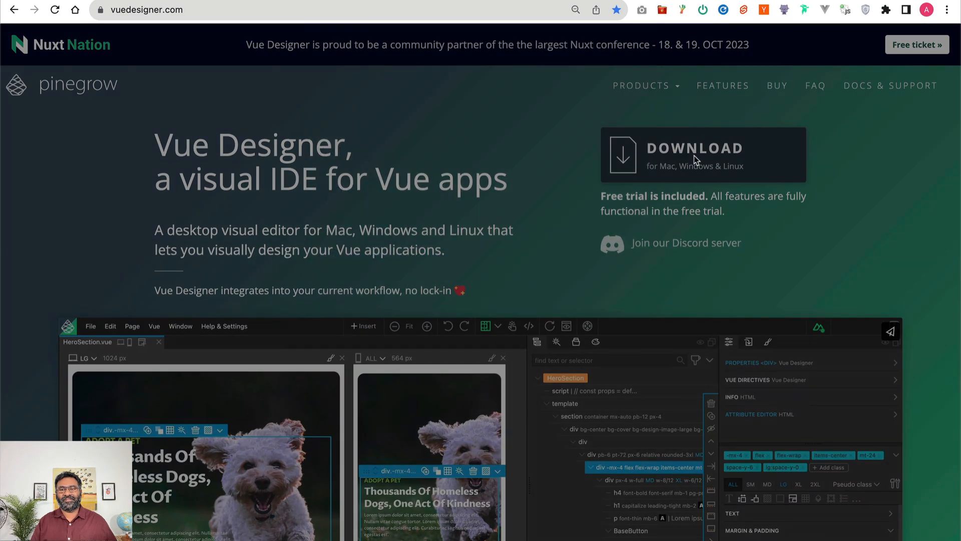
left_click(694, 156)
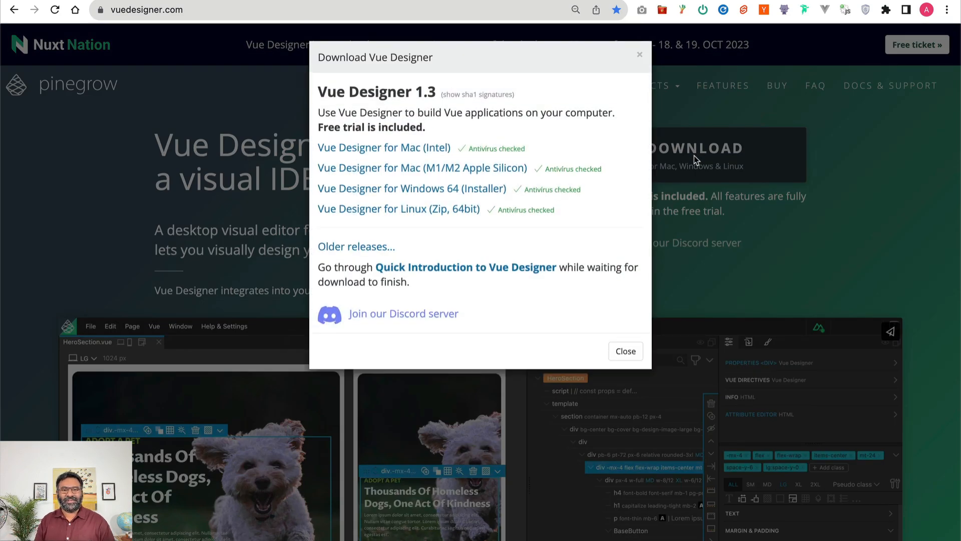